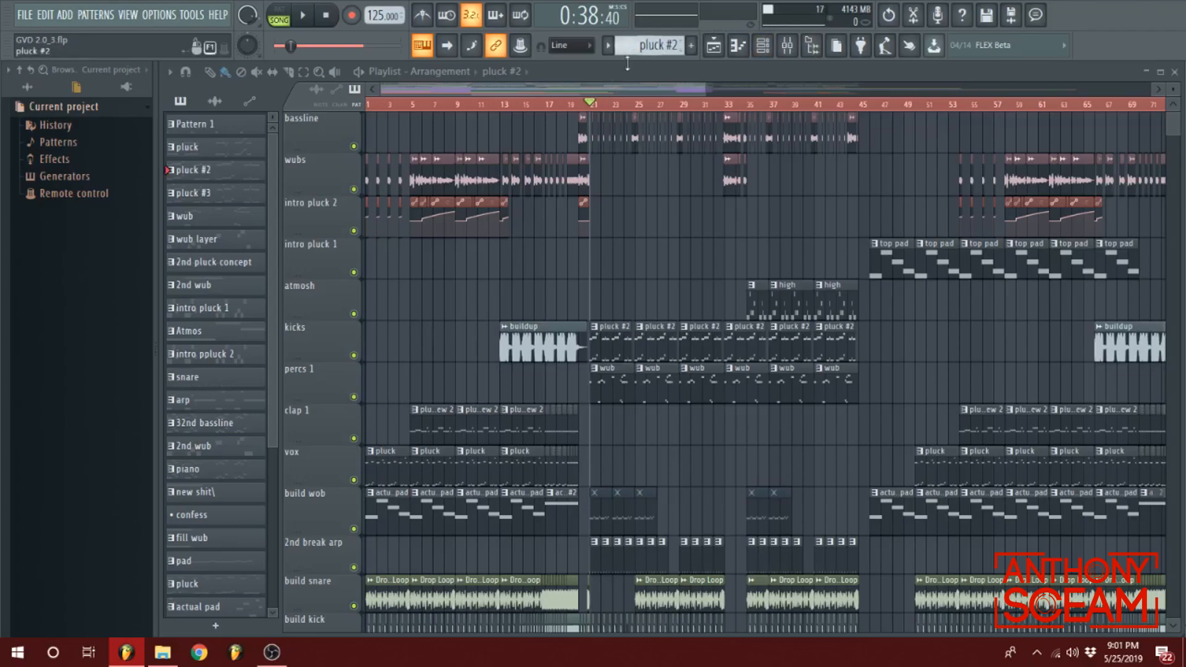
- Look over the whole arrangement and return the playhead to bar 1, with the intro section in view
{"action": "scroll", "coordinate": [536, 90], "scroll_direction": "up", "scroll_amount": 2}
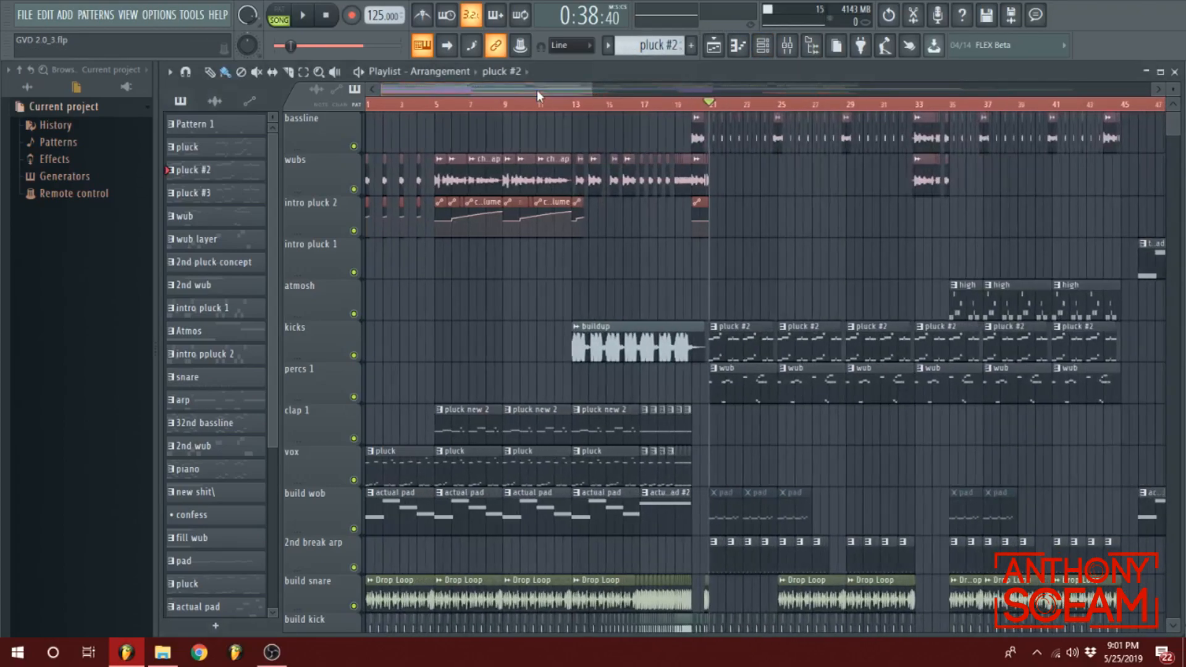
{"action": "scroll", "coordinate": [535, 90], "scroll_direction": "down", "scroll_amount": 5}
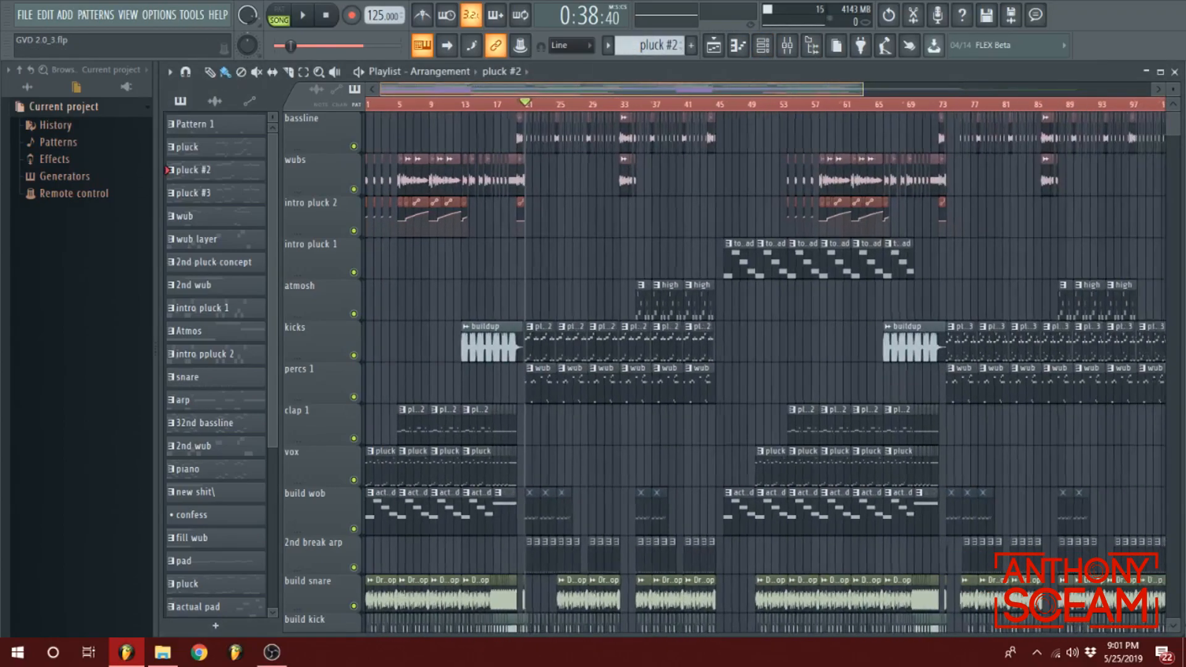
{"action": "scroll", "coordinate": [535, 90], "scroll_direction": "down", "scroll_amount": 2}
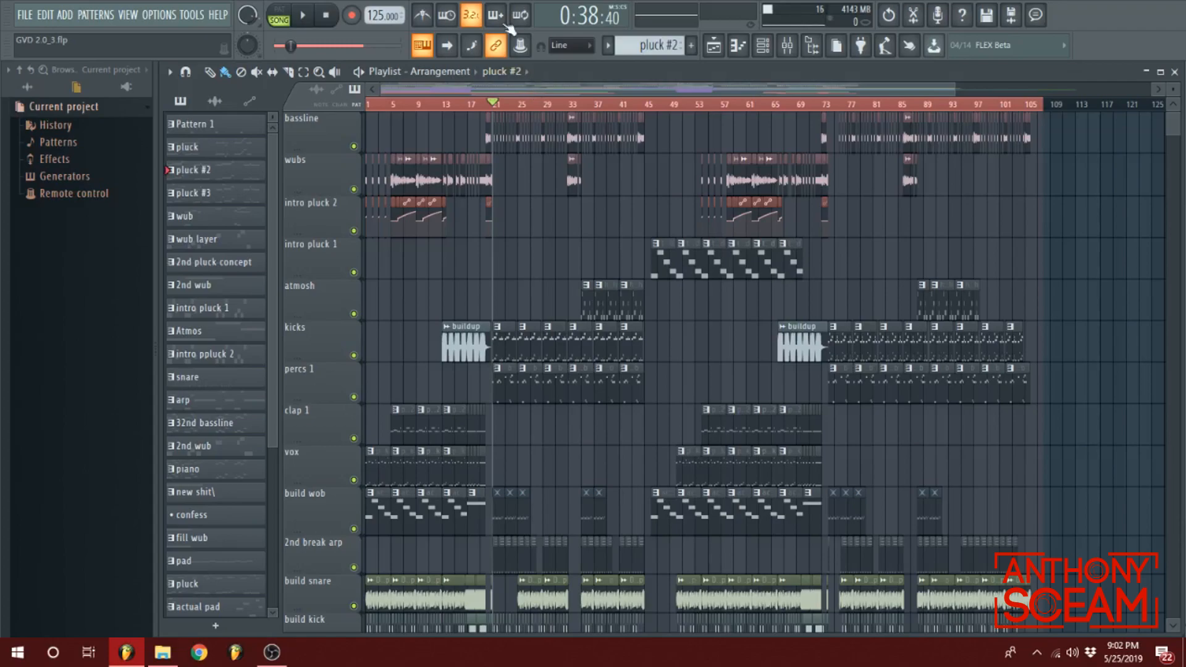
{"action": "left_click", "coordinate": [370, 102]}
{"action": "scroll", "coordinate": [420, 89], "scroll_direction": "up", "scroll_amount": 5}
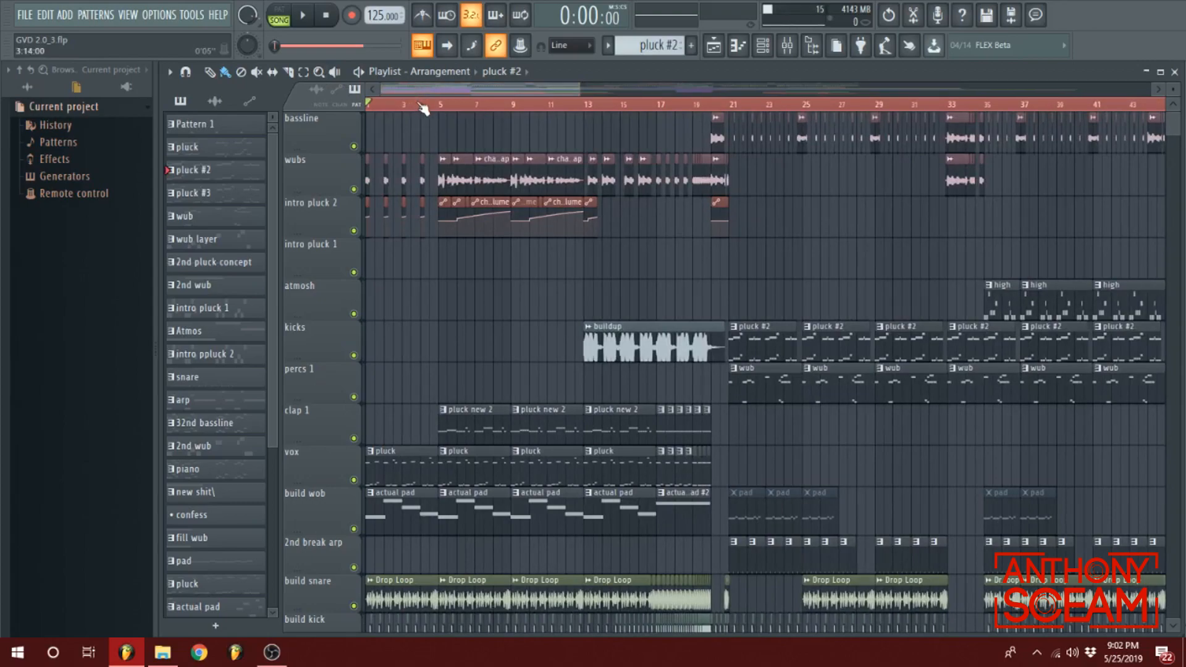
{"action": "right_click", "coordinate": [291, 39]}
{"action": "left_click_drag", "start_coordinate": [579, 88], "coordinate": [523, 88]}
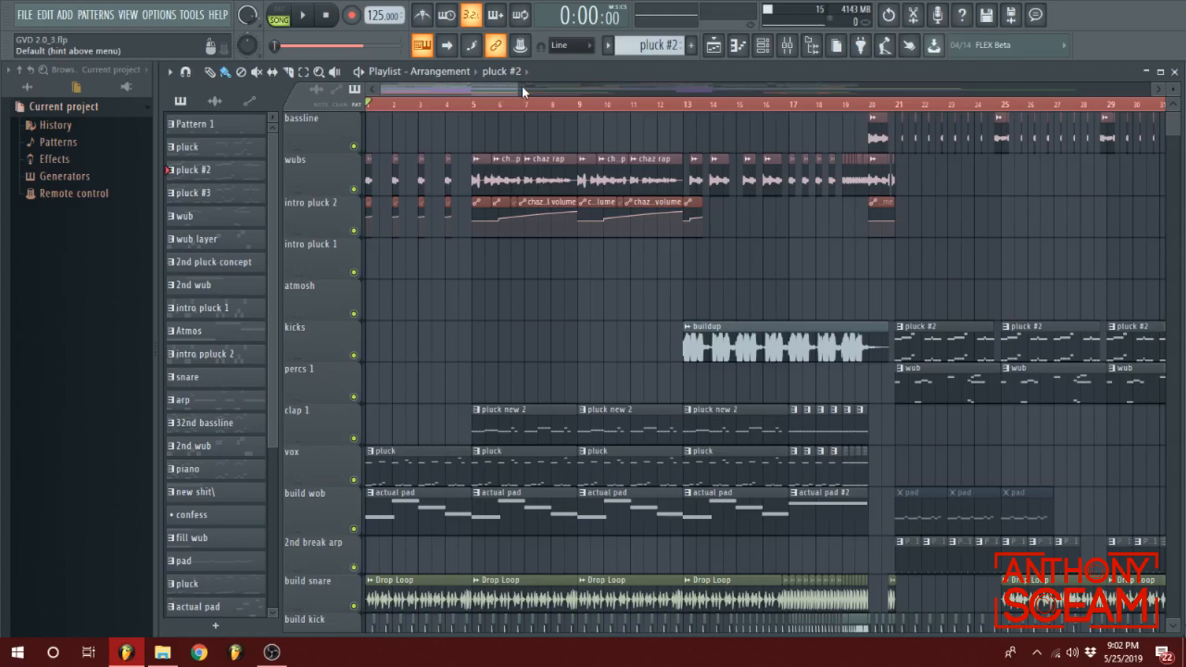
- Solo the wubs and intro pluck 2 tracks and play the vocal clips from bar 5
{"action": "right_click", "coordinate": [353, 189]}
{"action": "left_click", "coordinate": [353, 230]}
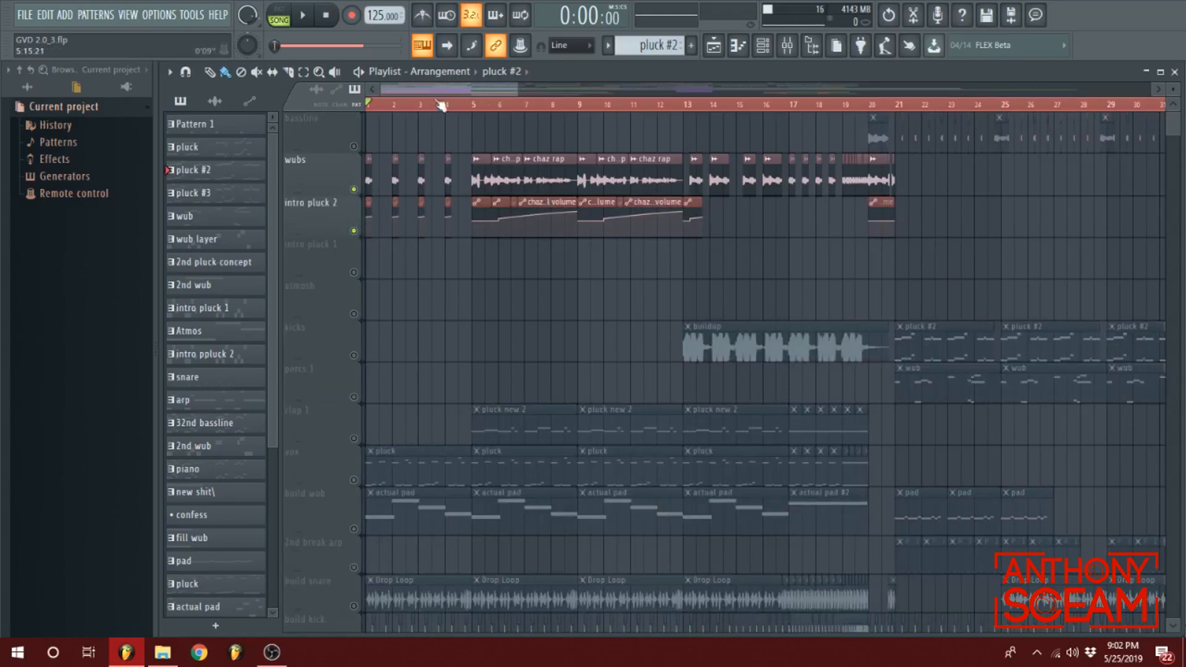
{"action": "left_click", "coordinate": [475, 106]}
{"action": "scroll", "coordinate": [456, 186], "scroll_direction": "up", "scroll_amount": 1}
{"action": "key", "text": "space"}
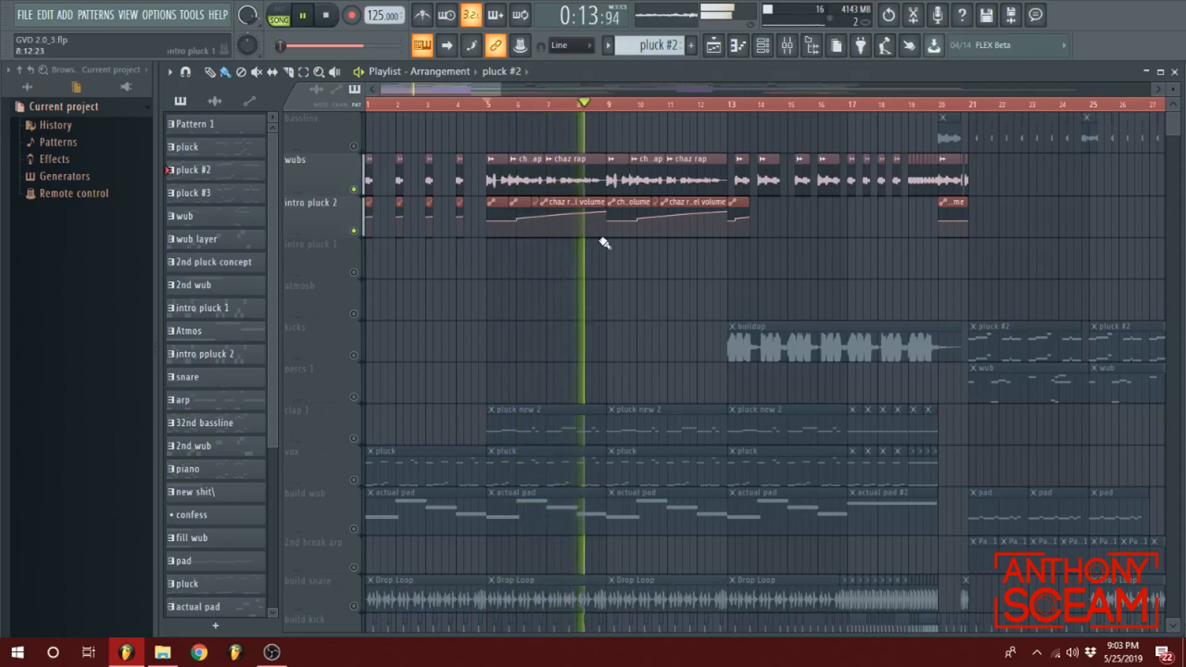
{"action": "key", "text": "space"}
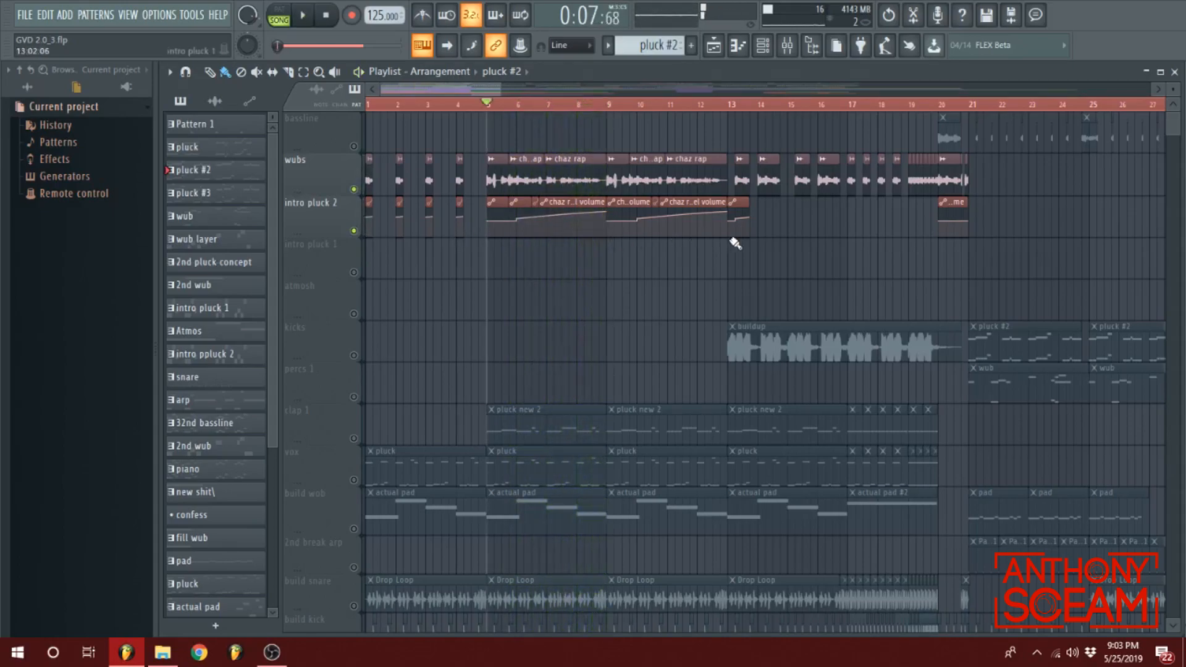
- Play the soloed vocal chops from bar 13 and return the playhead to bar 5
{"action": "left_click", "coordinate": [737, 105]}
{"action": "key", "text": "space"}
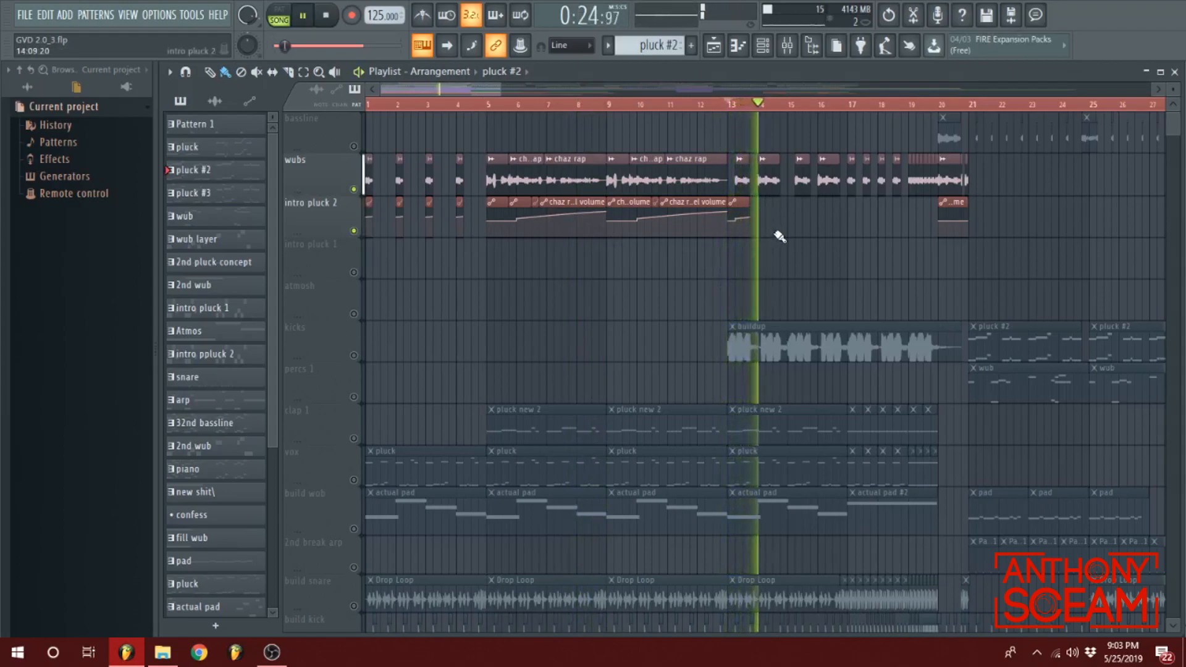
{"action": "key", "text": "space"}
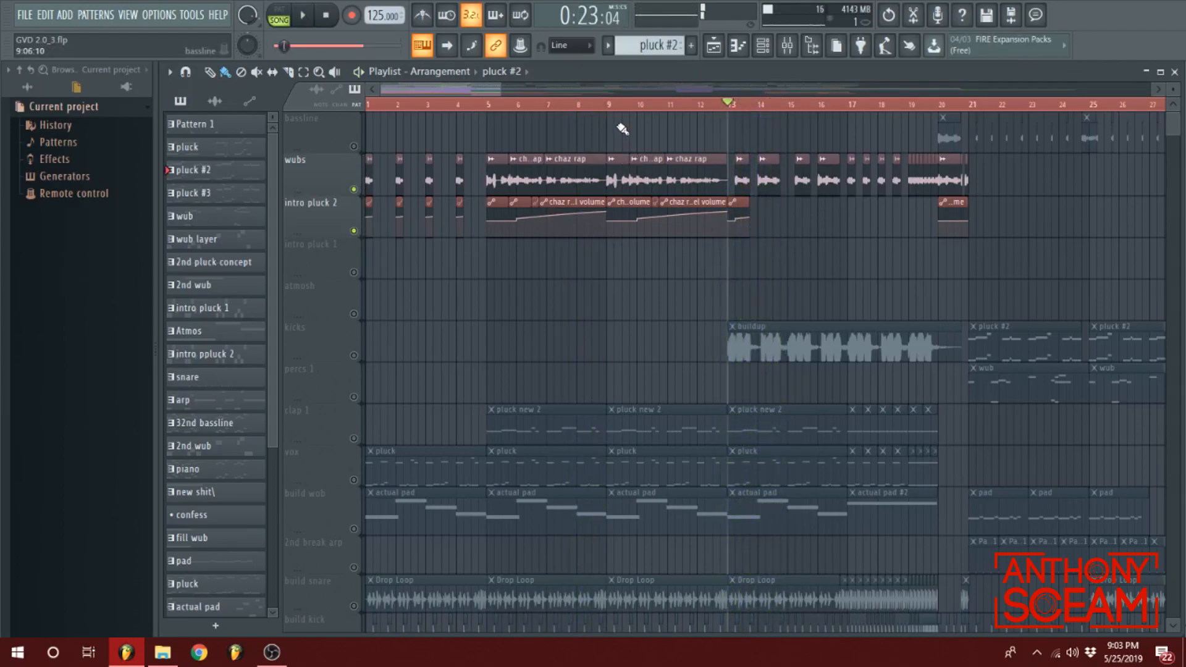
{"action": "left_click", "coordinate": [488, 105]}
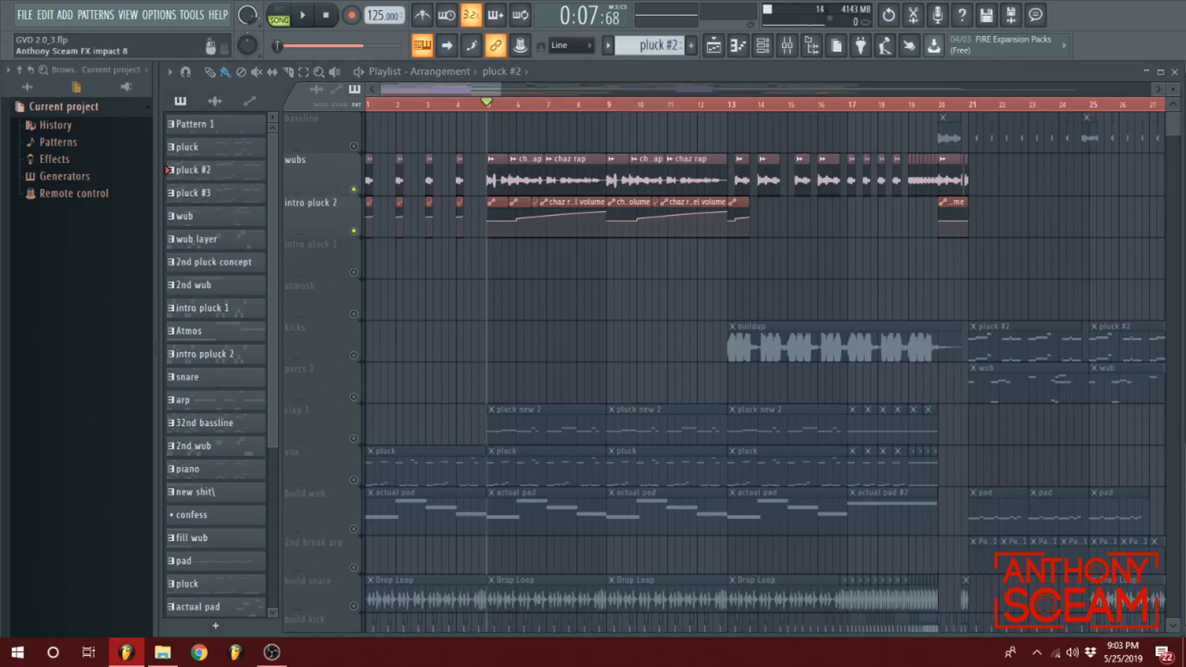
- Audition the vocal in the mixer and inspect the Fruity Reeverb 2 and CamelCrusher effects on insert 33
{"action": "key", "text": "F9"}
{"action": "left_click", "coordinate": [669, 212]}
{"action": "key", "text": "space"}
{"action": "key", "text": "space"}
{"action": "left_click_drag", "start_coordinate": [693, 137], "coordinate": [552, 149]}
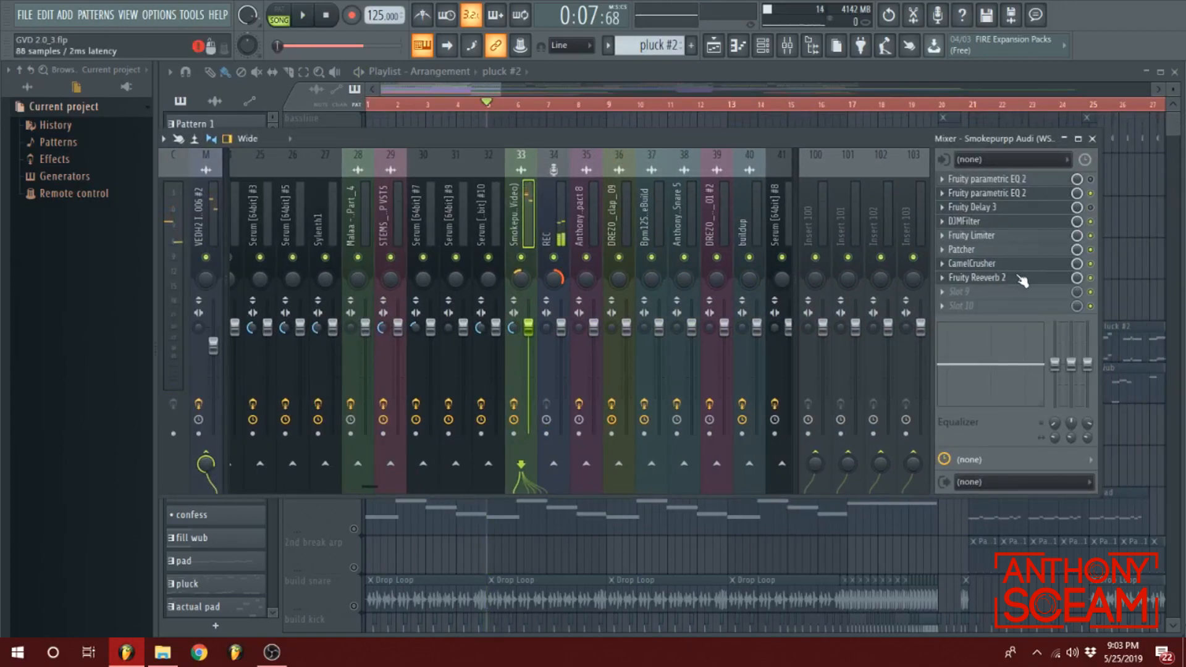
{"action": "left_click", "coordinate": [986, 276]}
{"action": "left_click", "coordinate": [986, 276]}
{"action": "left_click", "coordinate": [973, 263]}
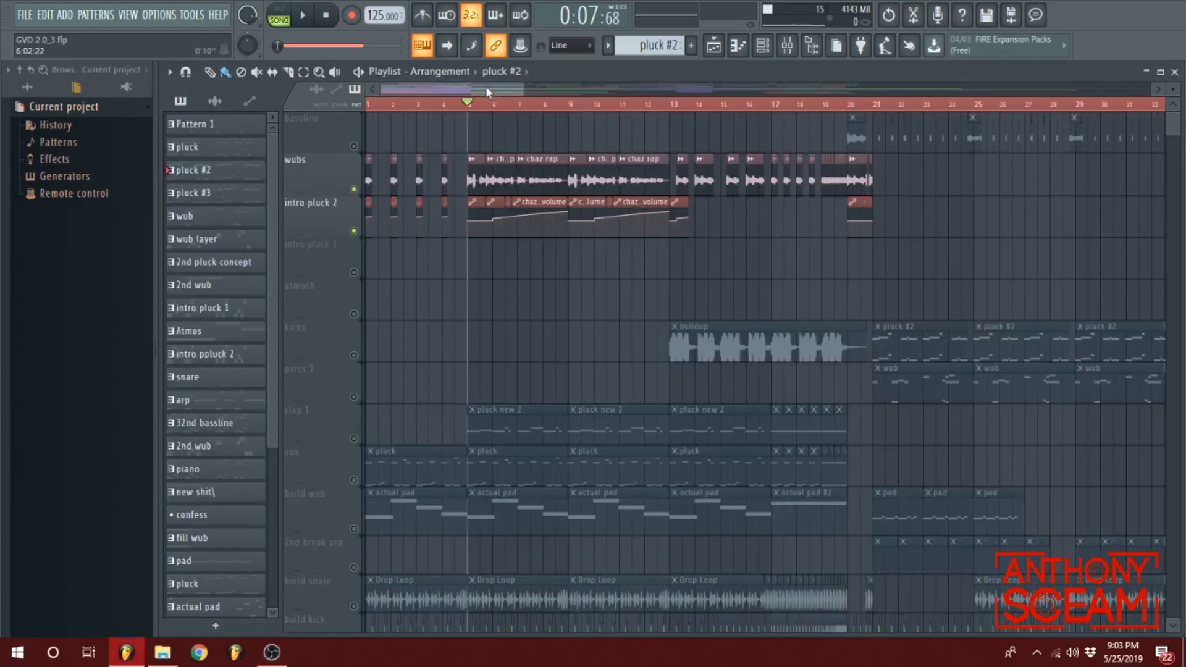
- Unsolo the vocal tracks so all tracks are active and move the playhead back to bar 1
{"action": "scroll", "coordinate": [488, 91], "scroll_direction": "down", "scroll_amount": 2}
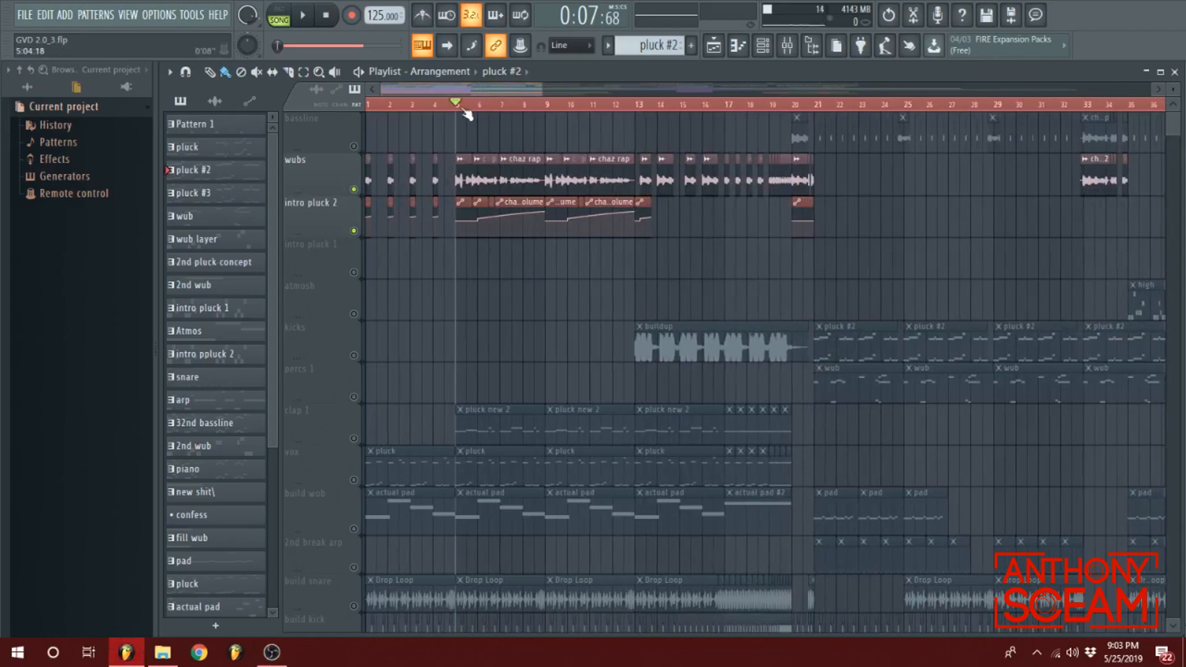
{"action": "right_click", "coordinate": [354, 189]}
{"action": "right_click", "coordinate": [354, 189]}
{"action": "scroll", "coordinate": [527, 258], "scroll_direction": "down", "scroll_amount": 2}
{"action": "scroll", "coordinate": [541, 256], "scroll_direction": "up", "scroll_amount": 2}
{"action": "left_click_drag", "start_coordinate": [407, 108], "coordinate": [230, 110]}
{"action": "scroll", "coordinate": [385, 191], "scroll_direction": "down", "scroll_amount": 5}
{"action": "scroll", "coordinate": [388, 193], "scroll_direction": "down", "scroll_amount": 9}
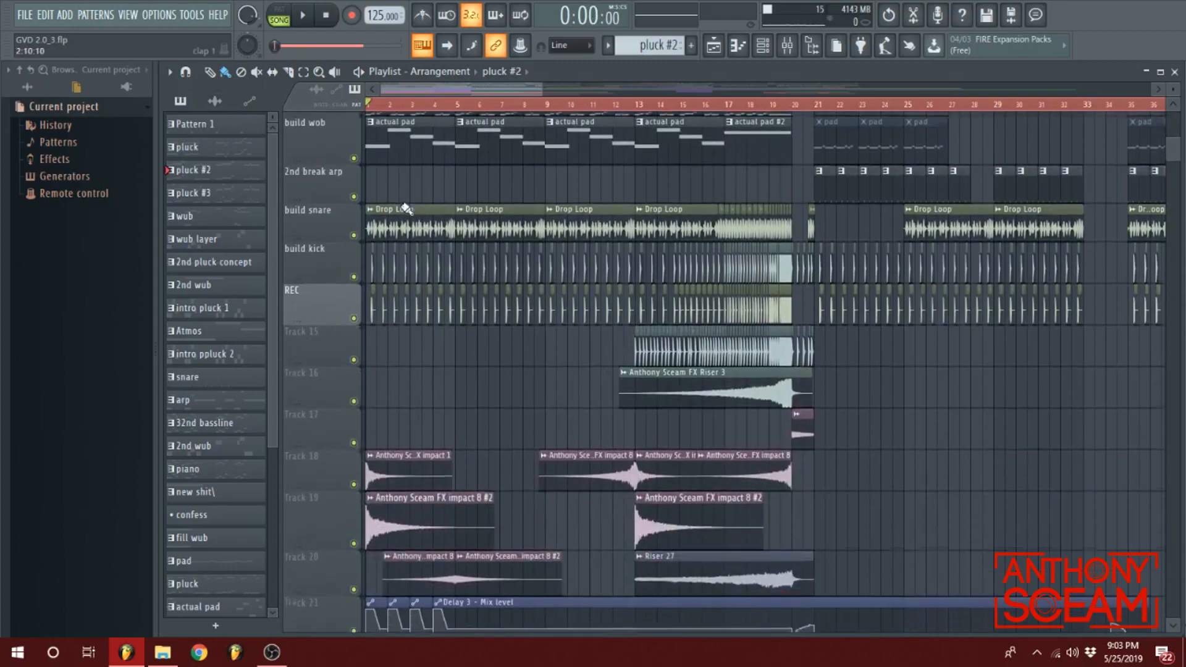
- Isolate the build snare track to inspect its Drop Loop clips and restore all tracks
{"action": "scroll", "coordinate": [410, 206], "scroll_direction": "up", "scroll_amount": 8}
{"action": "right_click", "coordinate": [354, 357]}
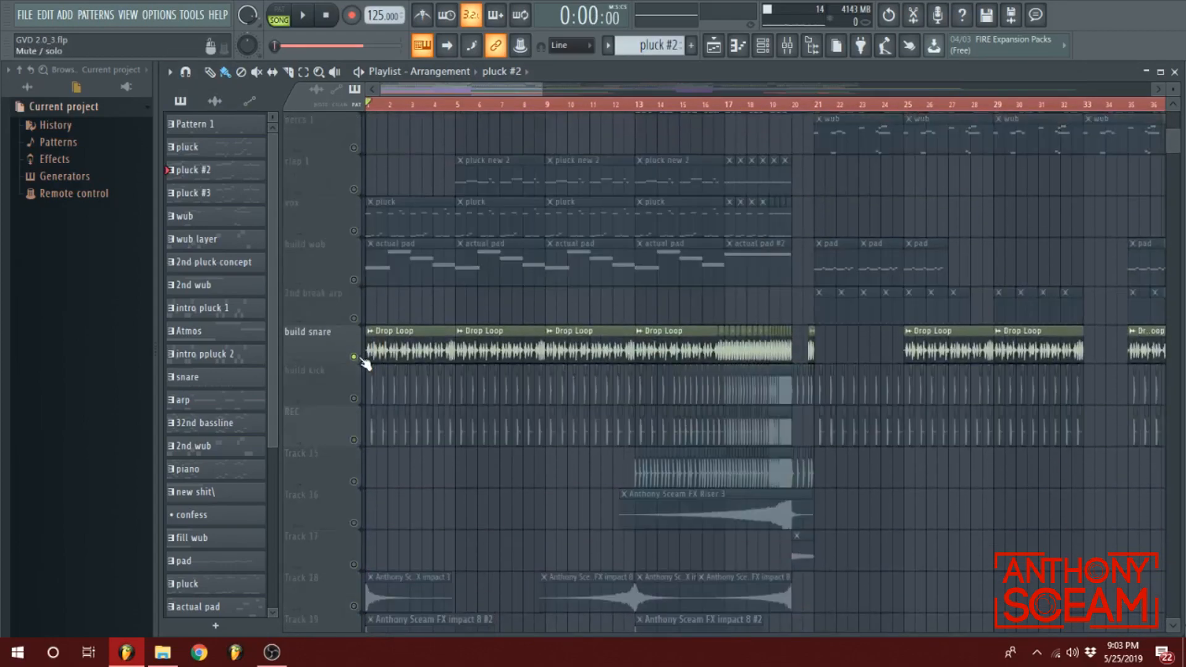
{"action": "right_click", "coordinate": [355, 357]}
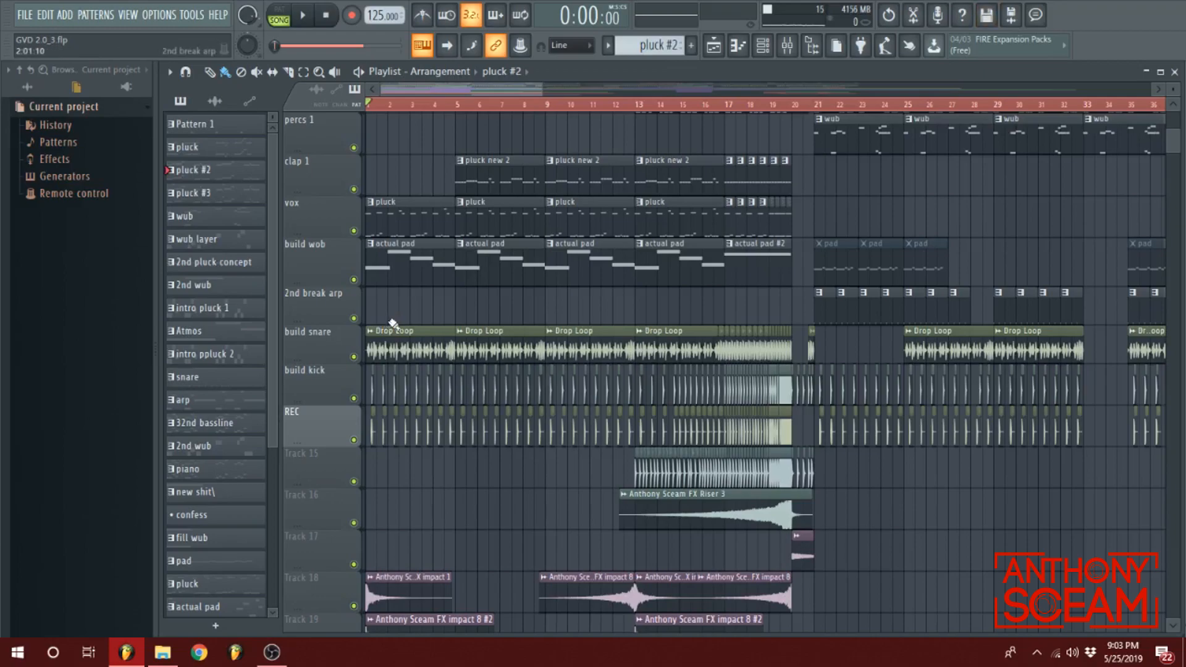
- Audition the build snare track's Drop Loop on its own from bar 1 and reactivate all tracks
{"action": "scroll", "coordinate": [393, 322], "scroll_direction": "down", "scroll_amount": 1}
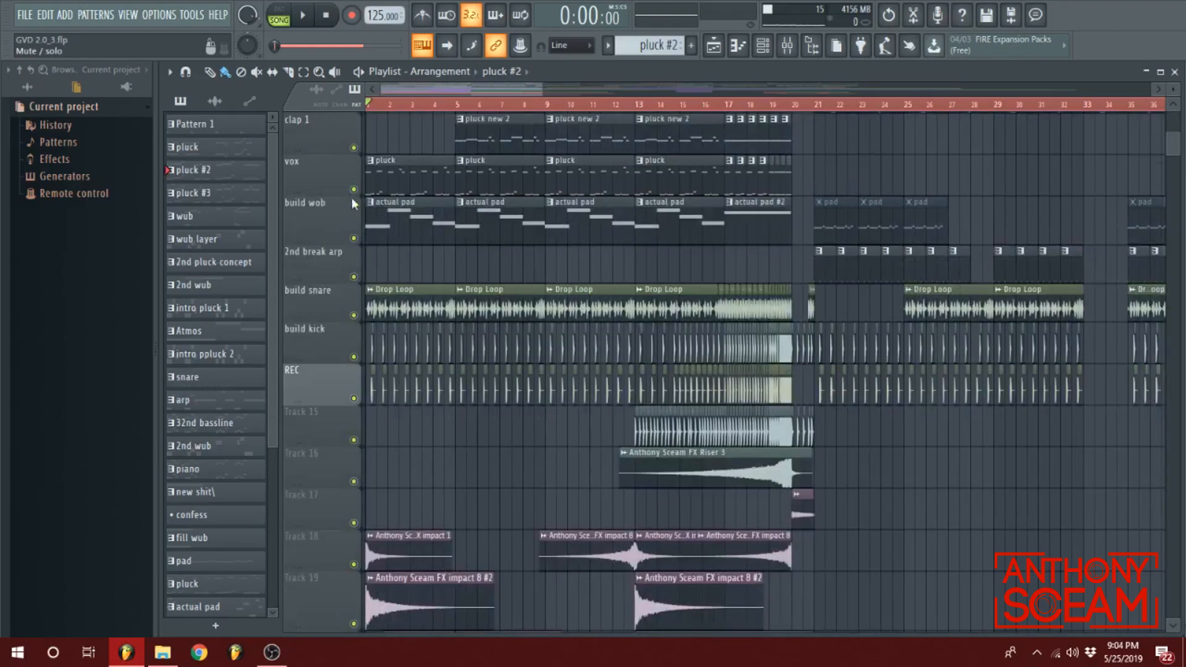
{"action": "right_click", "coordinate": [353, 238]}
{"action": "right_click", "coordinate": [347, 309]}
{"action": "left_click", "coordinate": [334, 307]}
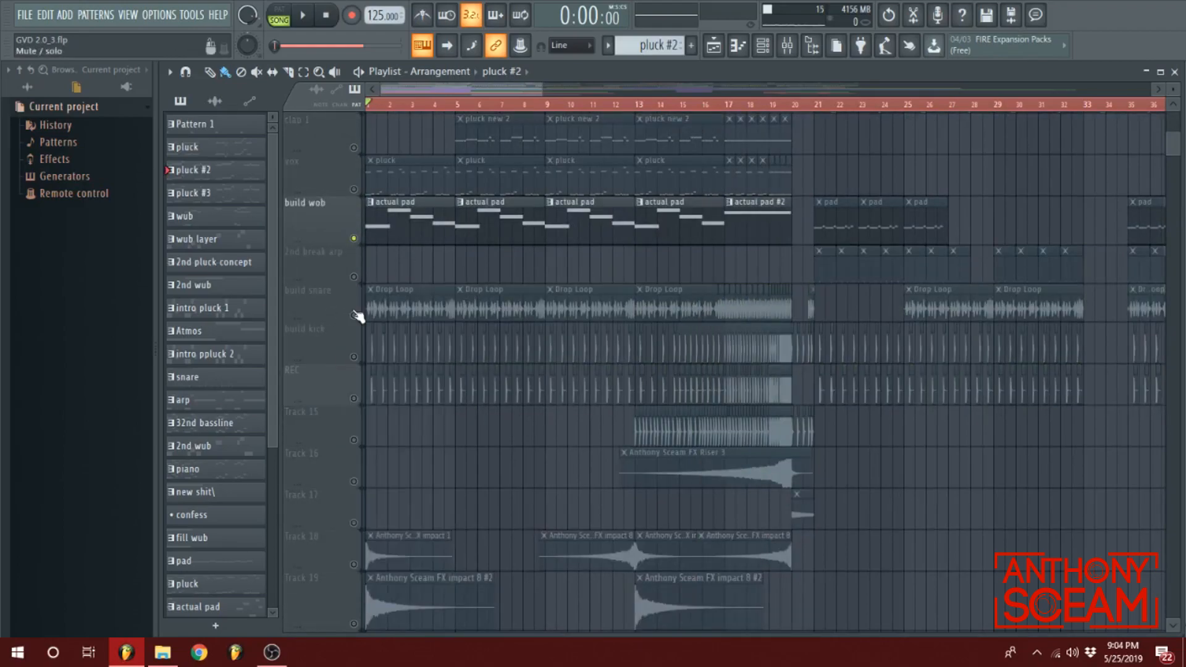
{"action": "right_click", "coordinate": [355, 315]}
{"action": "left_click_drag", "start_coordinate": [381, 106], "coordinate": [329, 104]}
{"action": "key", "text": "space"}
{"action": "key", "text": "space"}
{"action": "scroll", "coordinate": [362, 323], "scroll_direction": "up", "scroll_amount": 3}
{"action": "right_click", "coordinate": [354, 316]}
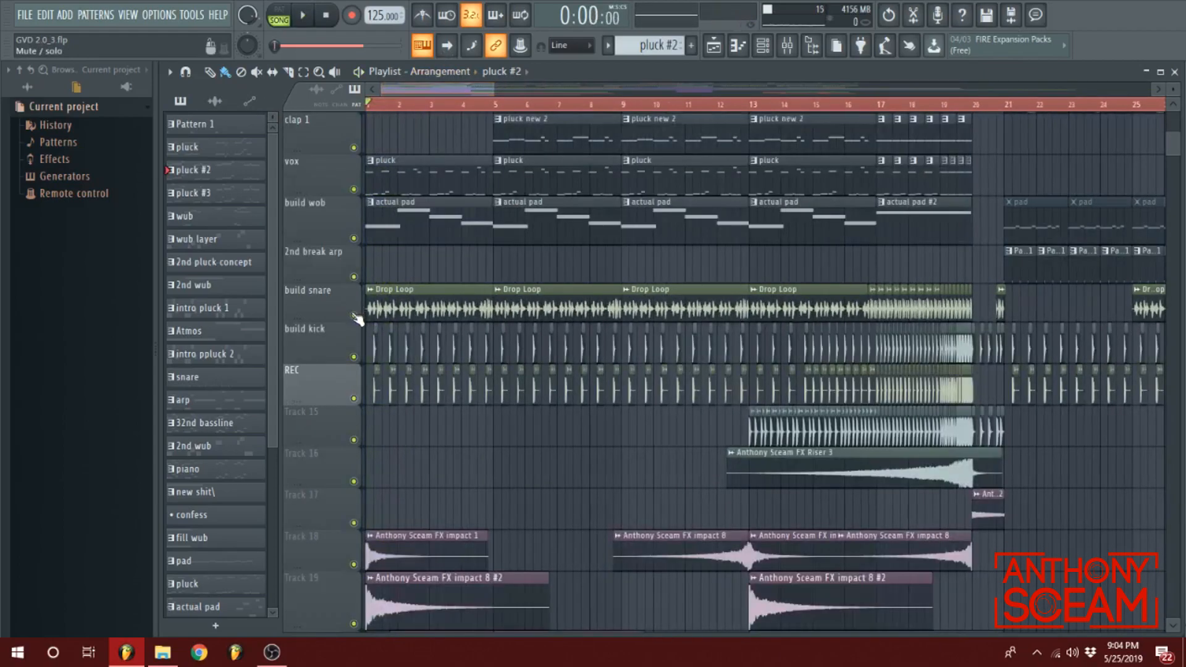
- Audition the build kick and REC clap tracks together from bar 1 and reactivate all tracks
{"action": "scroll", "coordinate": [399, 352], "scroll_direction": "up", "scroll_amount": 3}
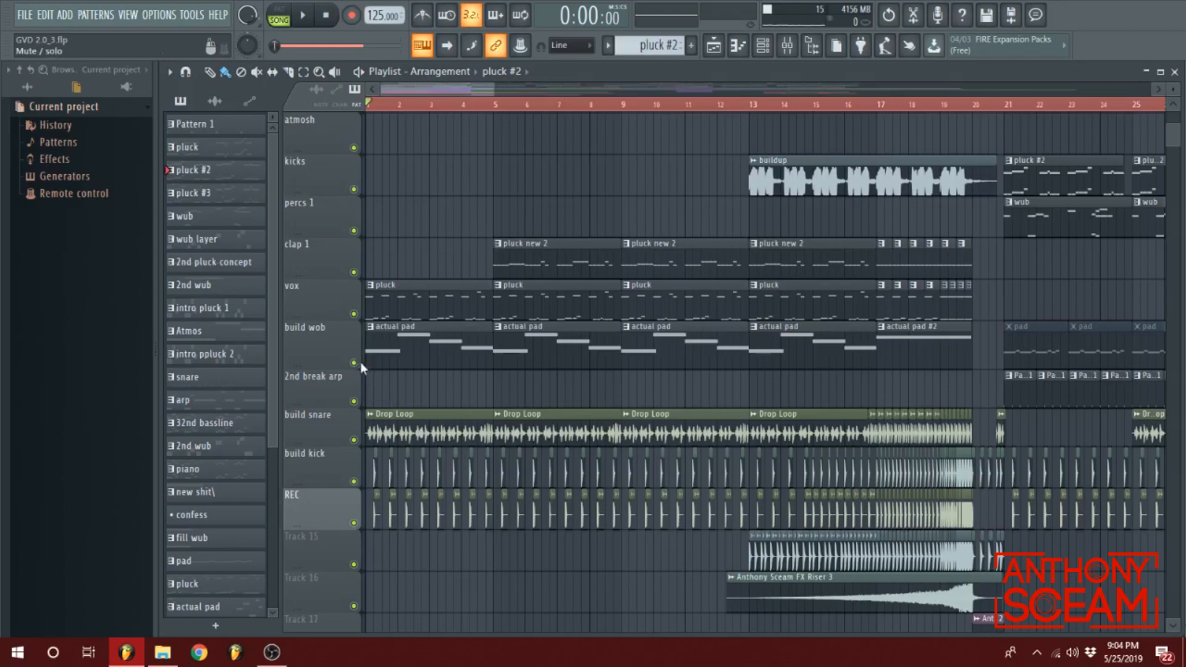
{"action": "scroll", "coordinate": [363, 365], "scroll_direction": "down", "scroll_amount": 5}
{"action": "right_click", "coordinate": [356, 274]}
{"action": "left_click", "coordinate": [356, 316]}
{"action": "key", "text": "space"}
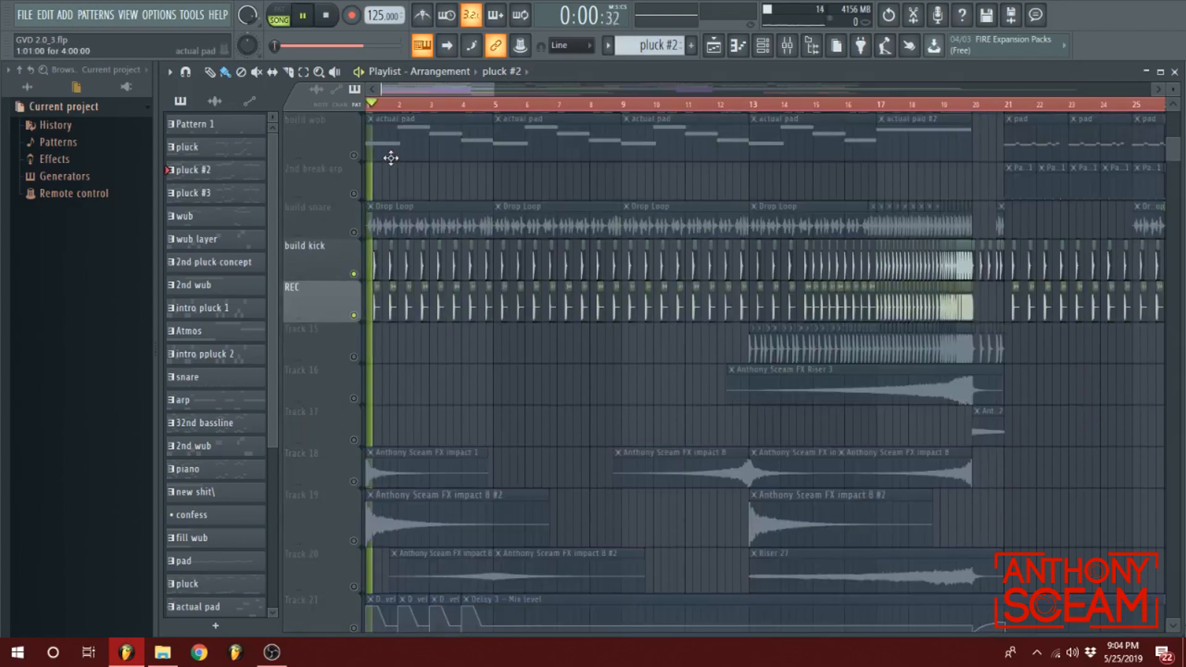
{"action": "key", "text": "space"}
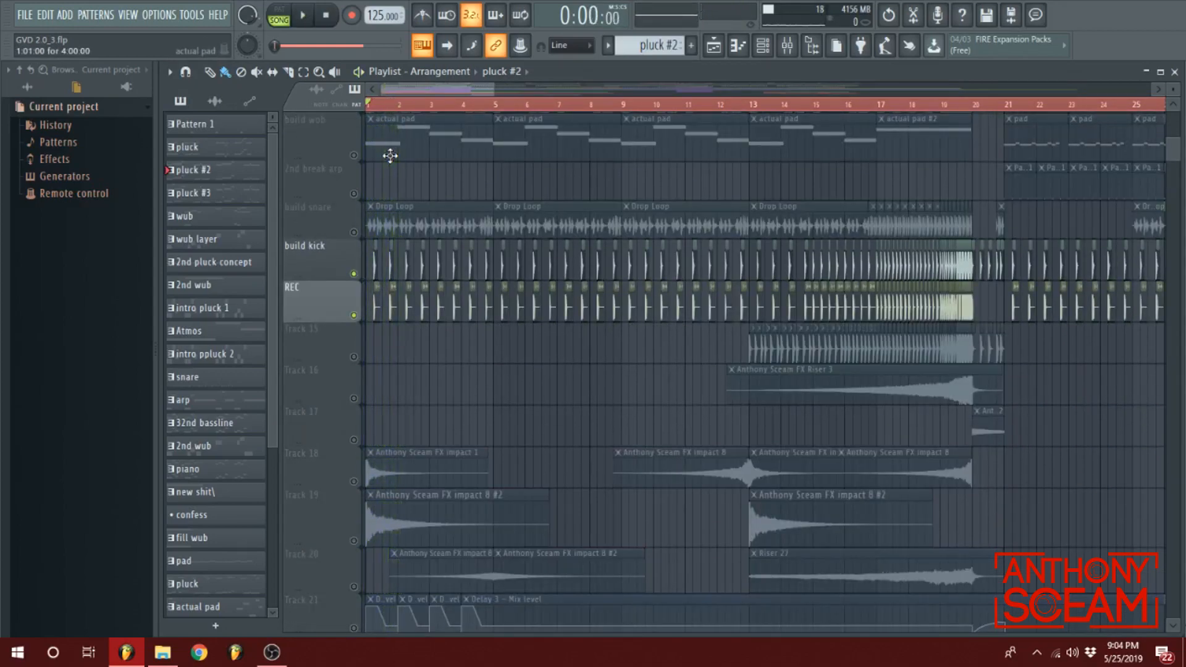
{"action": "scroll", "coordinate": [409, 92], "scroll_direction": "up", "scroll_amount": 1}
{"action": "right_click", "coordinate": [354, 273]}
- Examine the impact, riser and automation tracks and briefly play the full arrangement from bar 1
{"action": "scroll", "coordinate": [355, 372], "scroll_direction": "up", "scroll_amount": 5}
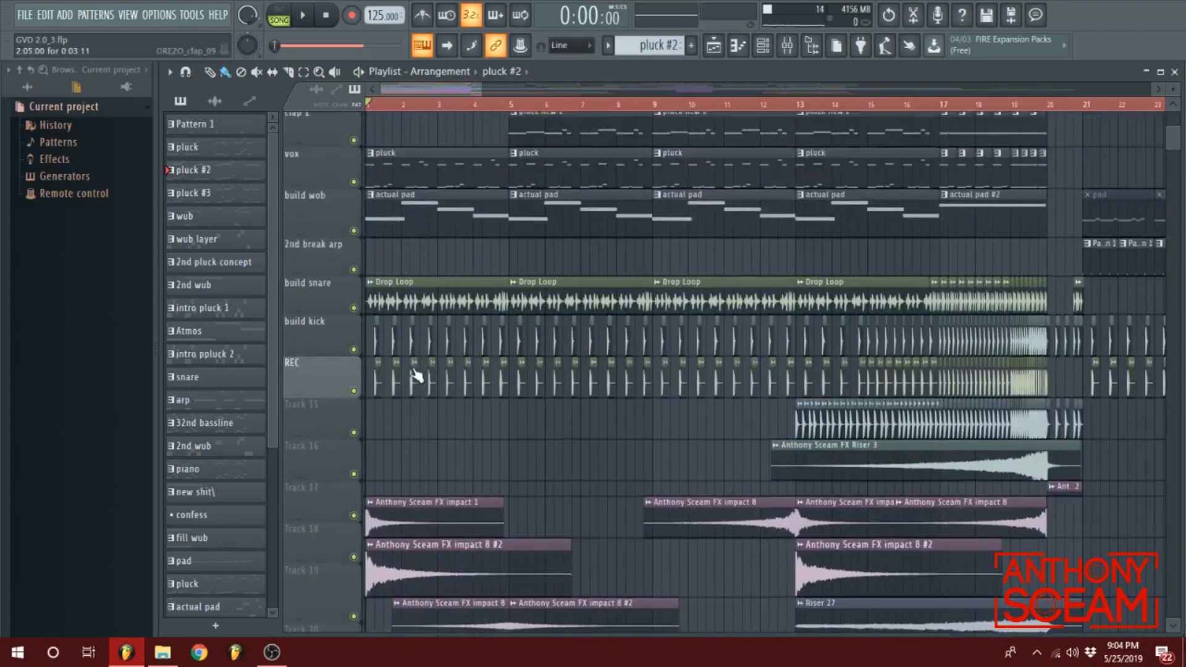
{"action": "scroll", "coordinate": [391, 339], "scroll_direction": "down", "scroll_amount": 8}
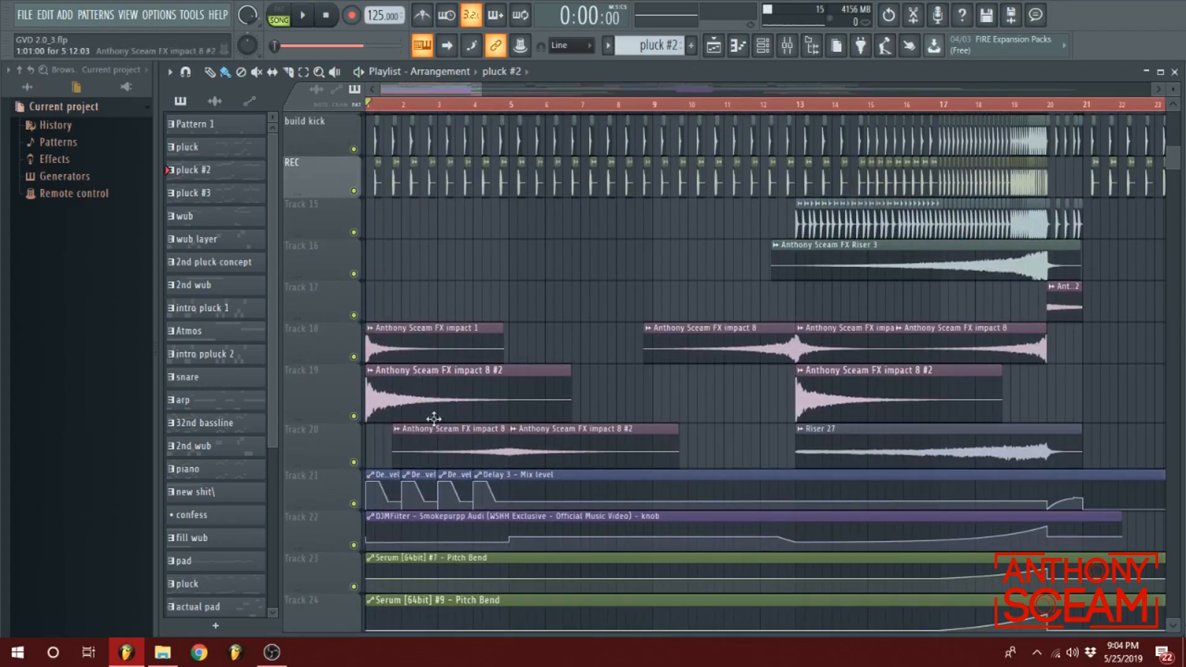
{"action": "scroll", "coordinate": [475, 401], "scroll_direction": "up", "scroll_amount": 4}
{"action": "scroll", "coordinate": [475, 400], "scroll_direction": "up", "scroll_amount": 10}
{"action": "scroll", "coordinate": [418, 405], "scroll_direction": "down", "scroll_amount": 13}
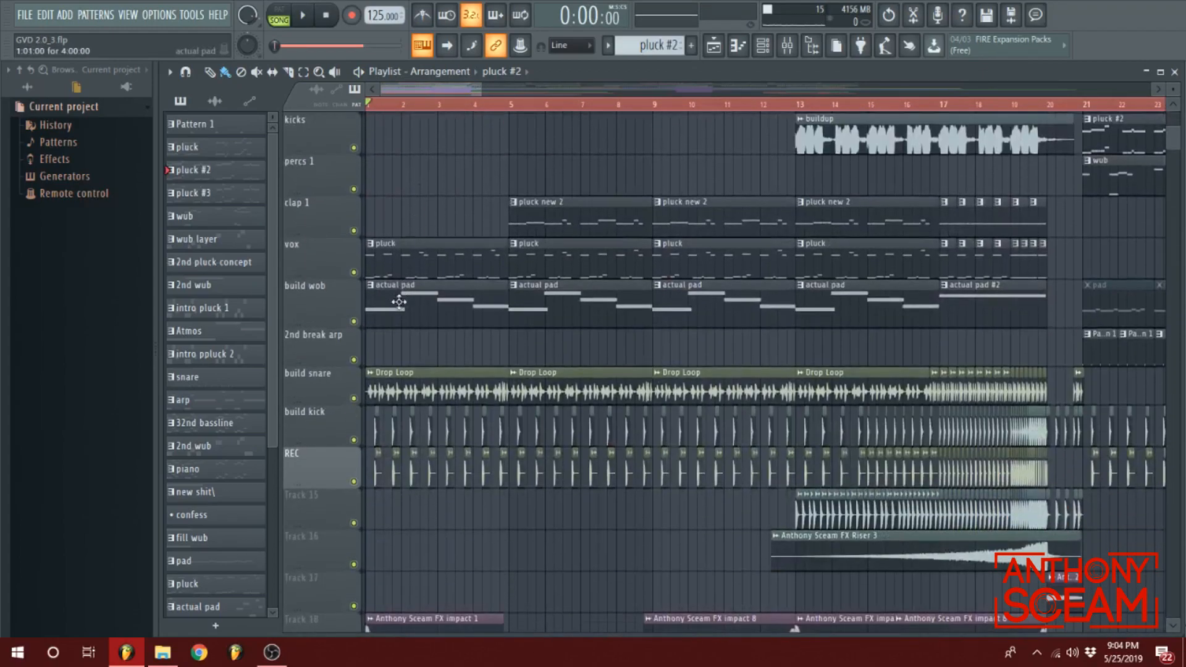
{"action": "scroll", "coordinate": [415, 299], "scroll_direction": "up", "scroll_amount": 11}
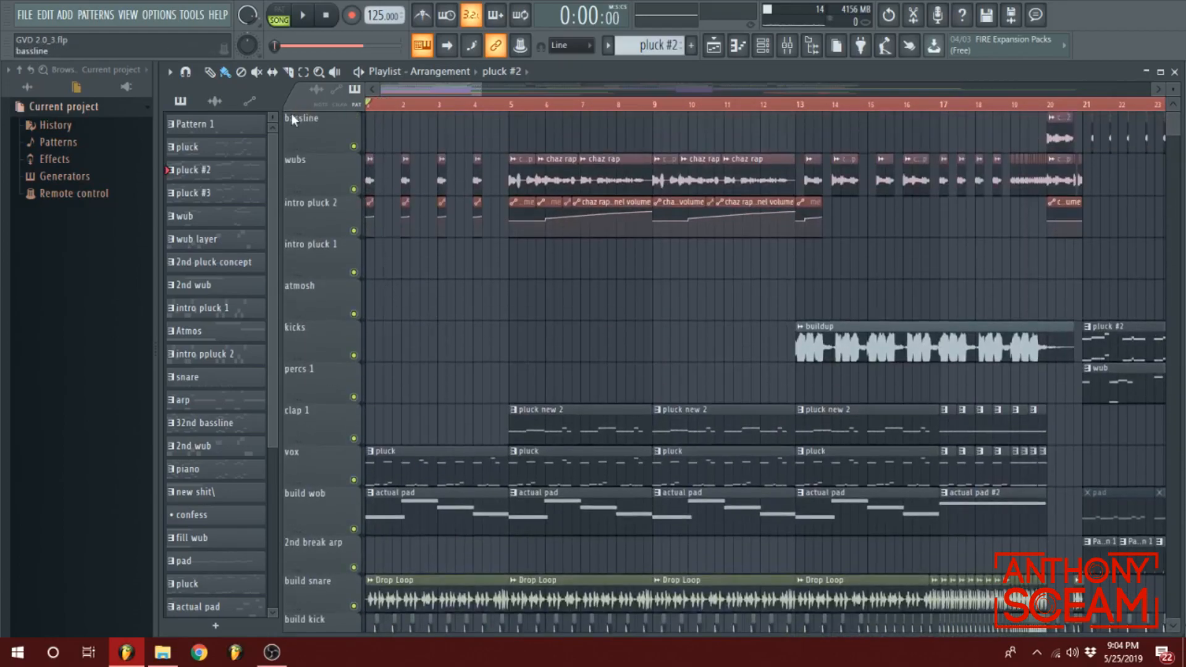
{"action": "key", "text": "space"}
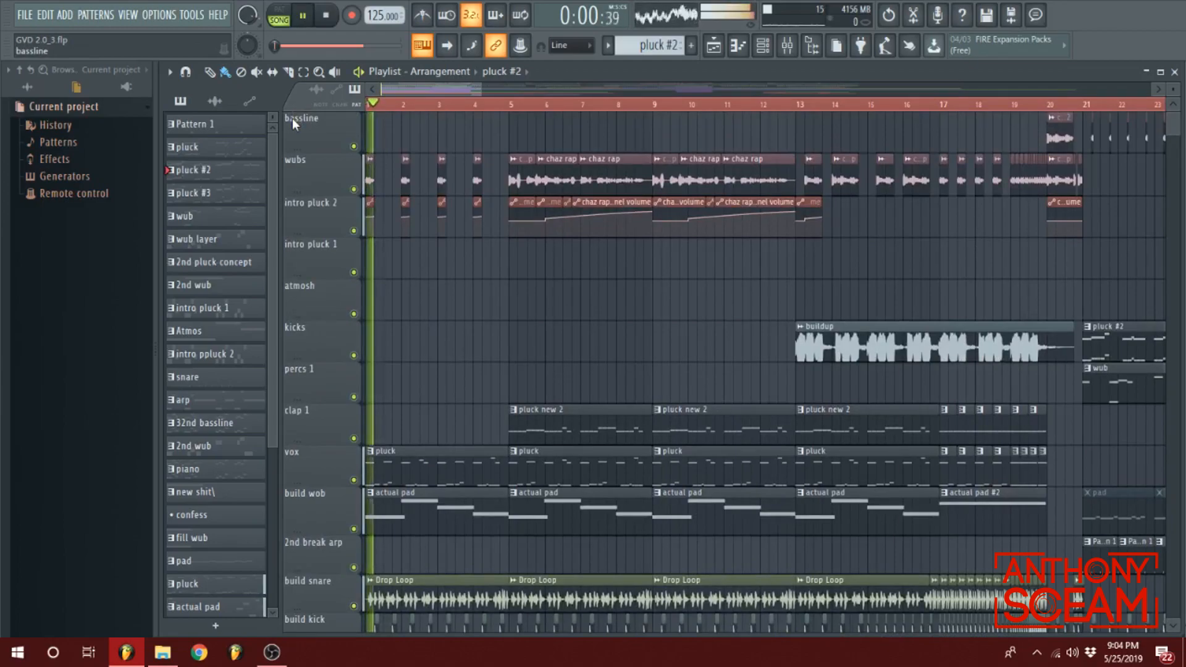
{"action": "scroll", "coordinate": [494, 307], "scroll_direction": "down", "scroll_amount": 4}
{"action": "scroll", "coordinate": [498, 303], "scroll_direction": "up", "scroll_amount": 4}
{"action": "key", "text": "space"}
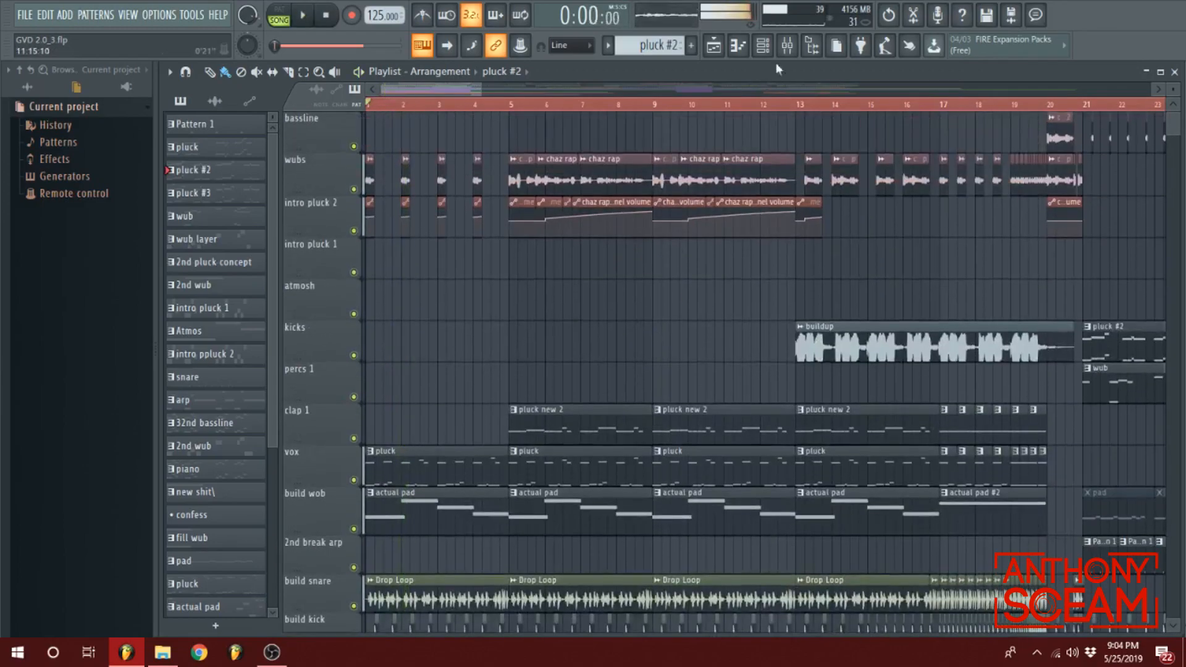
- Check the mixer and play the intro from bar 1 with all tracks active
{"action": "left_click", "coordinate": [787, 46]}
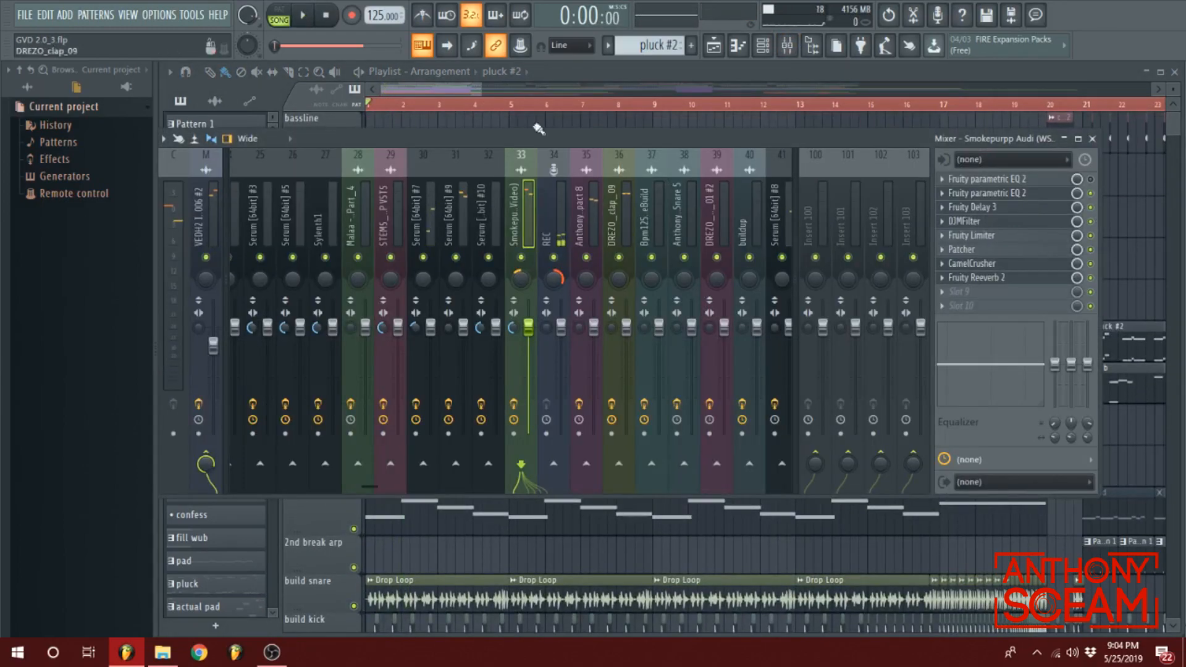
{"action": "key", "text": "F9"}
{"action": "key", "text": "space"}
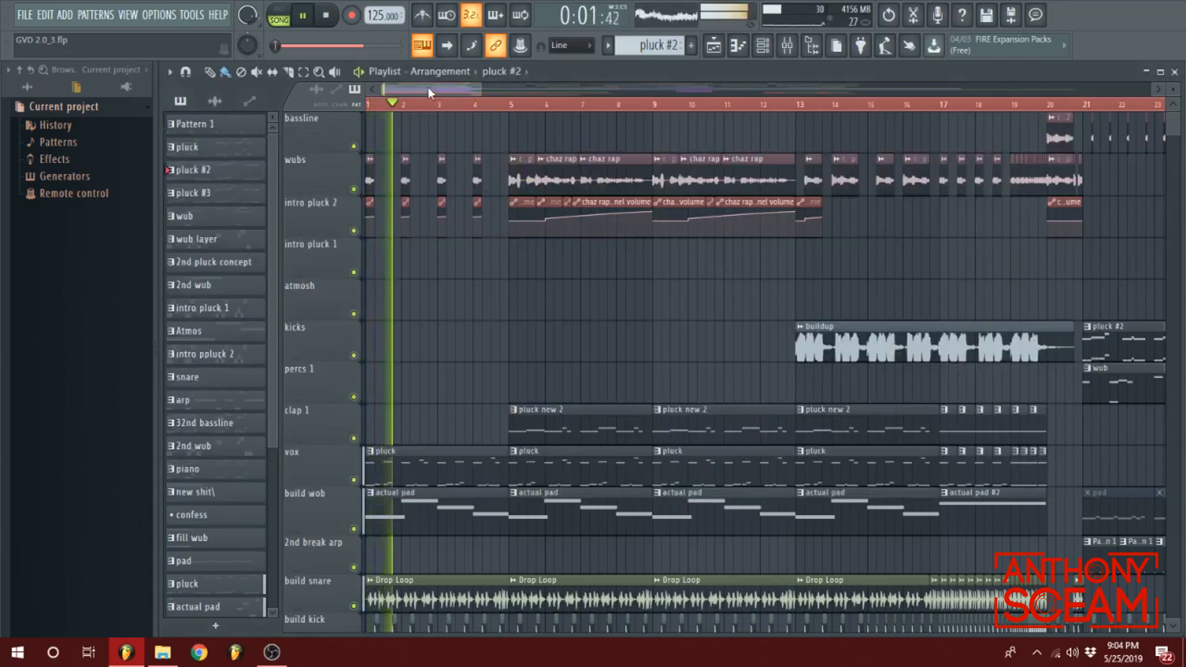
{"action": "key", "text": "space"}
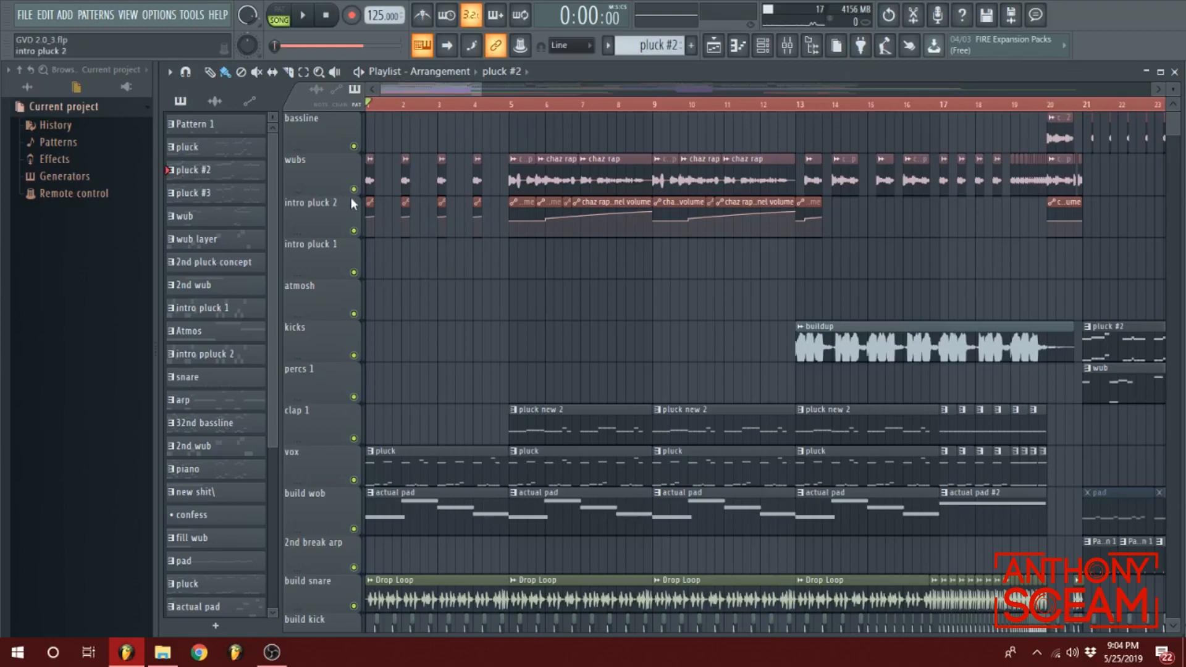
- Solo the build wob track and open its actual pad pattern in the piano roll while playing it
{"action": "scroll", "coordinate": [418, 338], "scroll_direction": "down", "scroll_amount": 2}
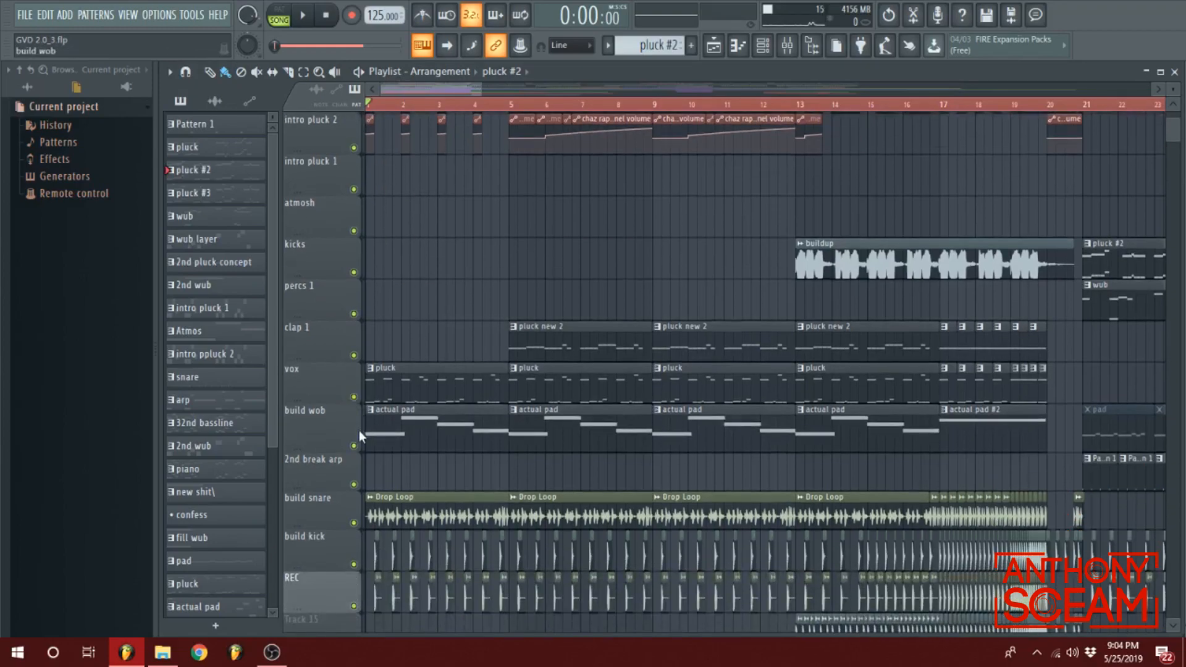
{"action": "right_click", "coordinate": [354, 446]}
{"action": "double_click", "coordinate": [420, 417]}
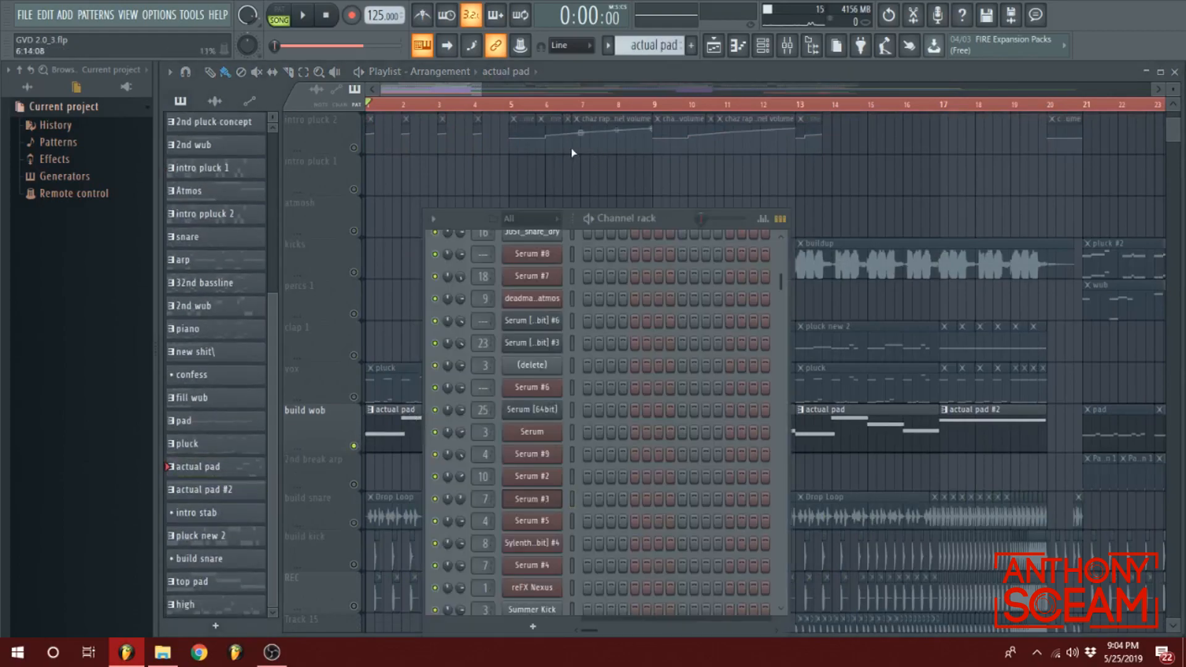
{"action": "key", "text": "space"}
{"action": "key", "text": "space"}
{"action": "key", "text": "space"}
{"action": "key", "text": "F7"}
{"action": "left_click_drag", "start_coordinate": [1185, 84], "coordinate": [635, 68]}
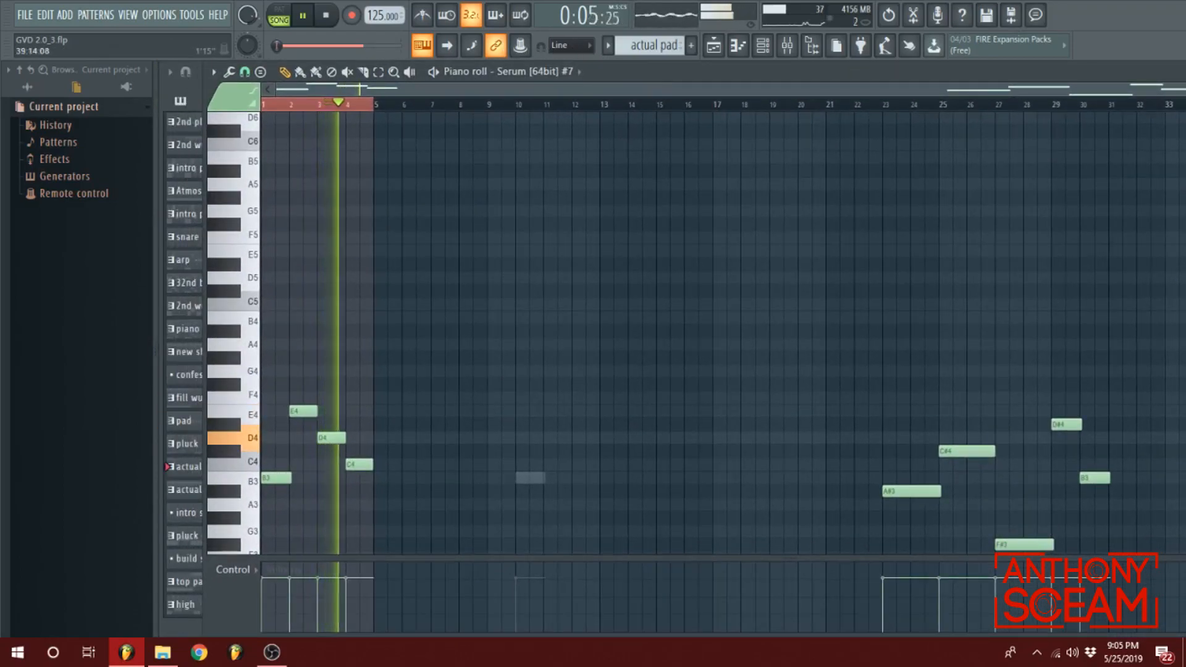
- Stop playback, leave the pad's piano roll and solo the vox track in the playlist
{"action": "key", "text": "F7"}
{"action": "key", "text": "space"}
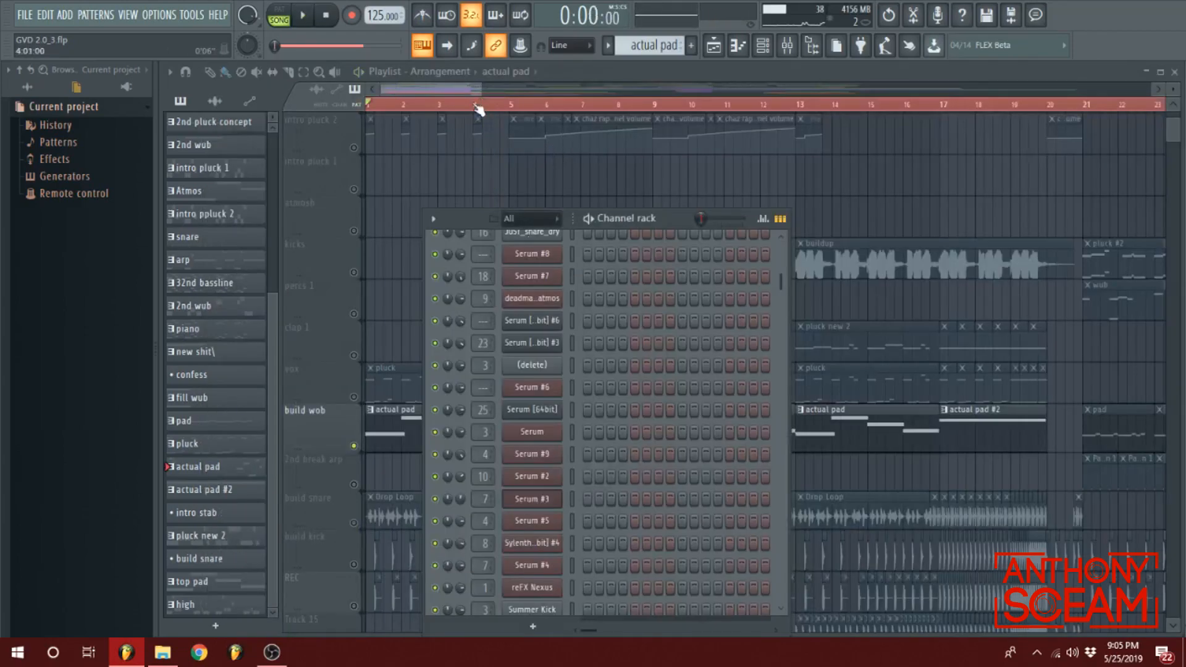
{"action": "key", "text": "F6"}
{"action": "scroll", "coordinate": [439, 88], "scroll_direction": "up", "scroll_amount": 2}
{"action": "left_click", "coordinate": [353, 397]}
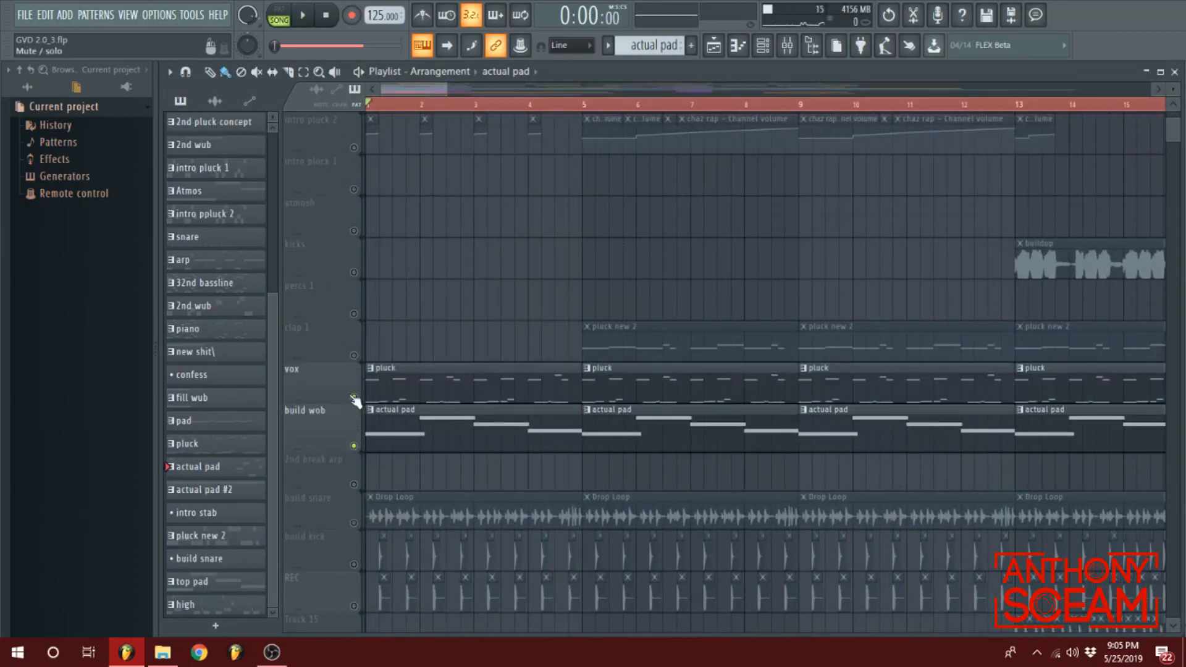
{"action": "right_click", "coordinate": [354, 397]}
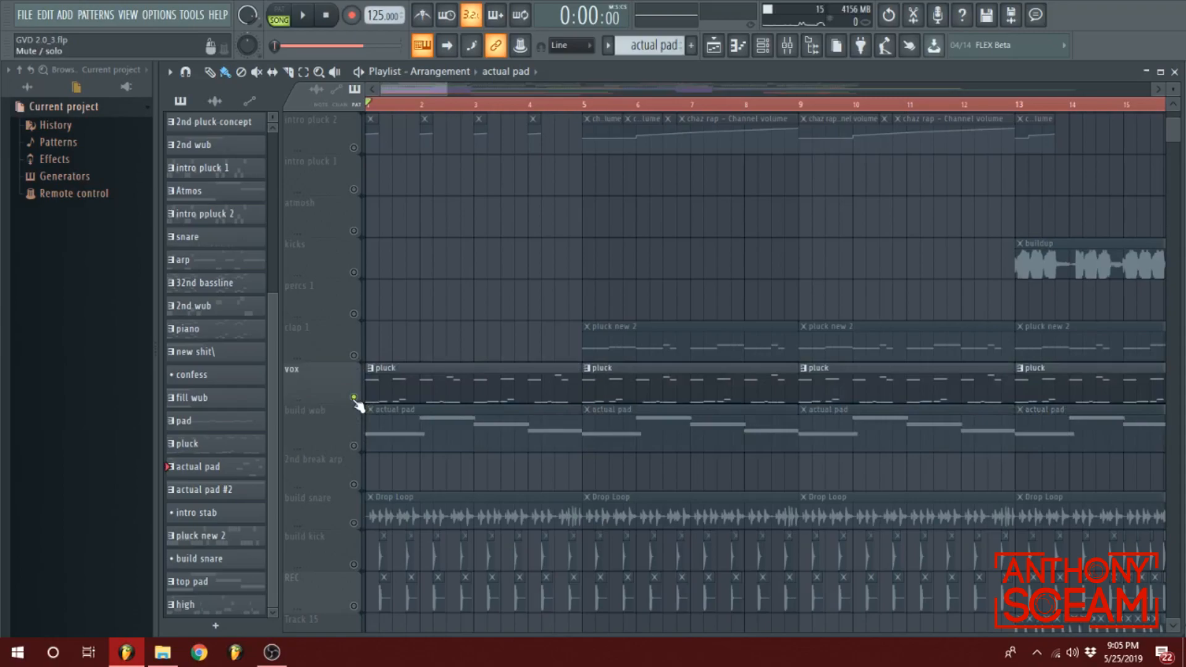
- Play the soloed vox track from bar 1 and inspect its pluck pattern in the piano roll
{"action": "key", "text": "space"}
{"action": "double_click", "coordinate": [428, 396]}
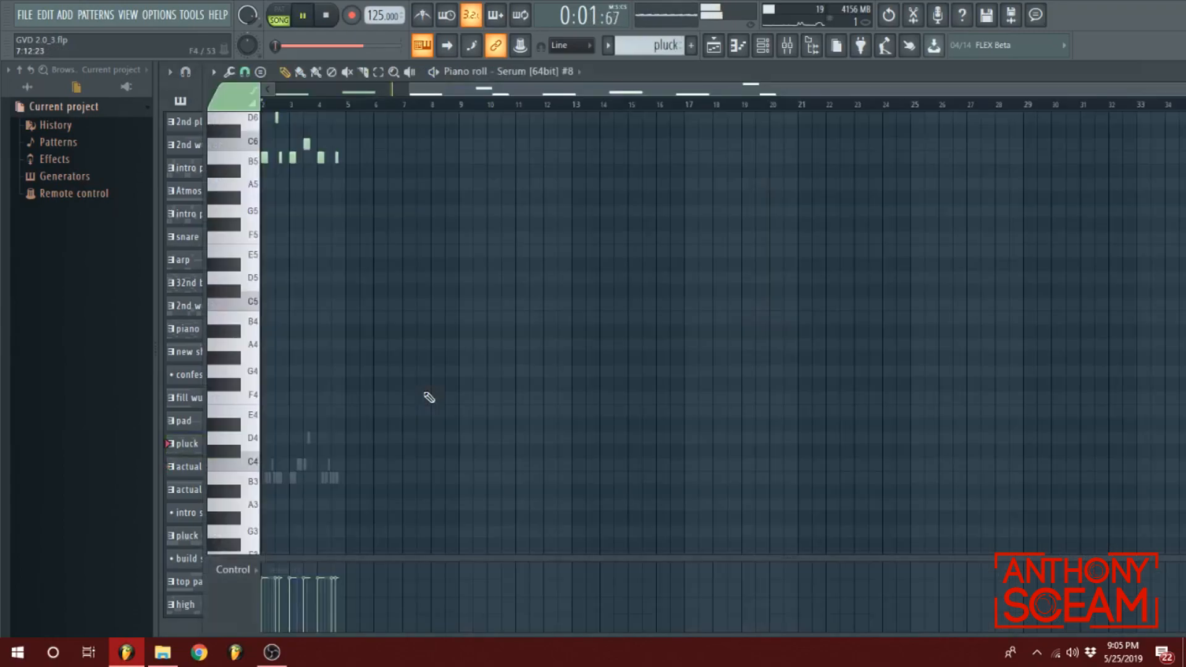
{"action": "scroll", "coordinate": [410, 106], "scroll_direction": "up", "scroll_amount": 2}
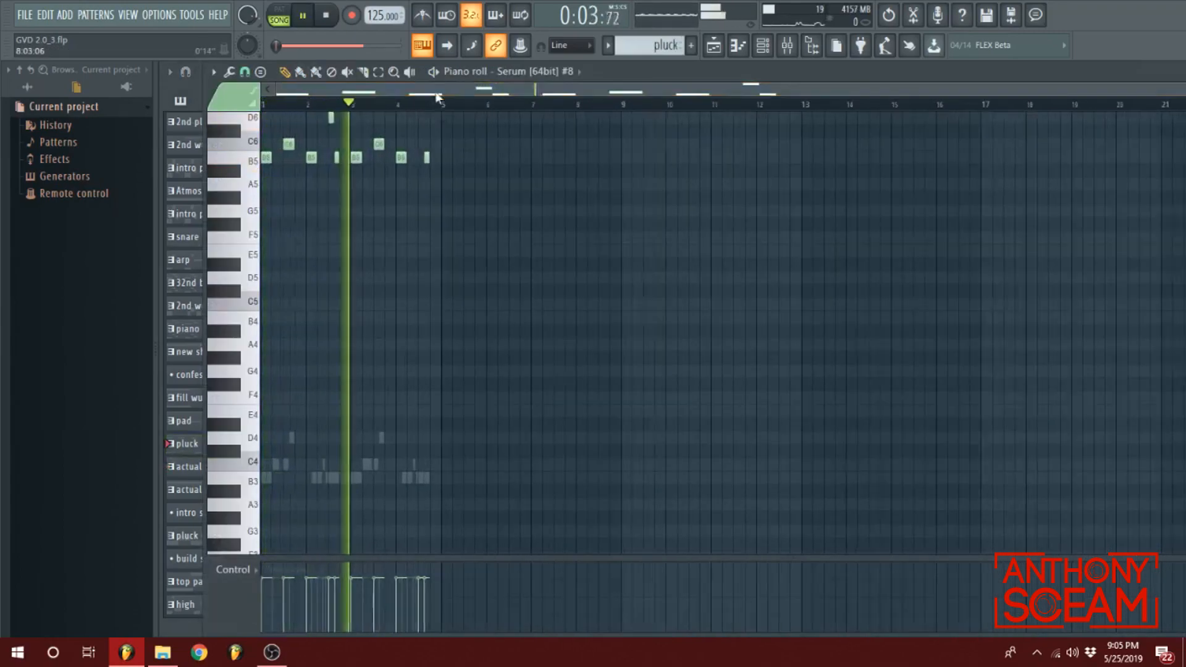
{"action": "scroll", "coordinate": [410, 331], "scroll_direction": "up", "scroll_amount": 4}
{"action": "key", "text": "Escape"}
{"action": "key", "text": "space"}
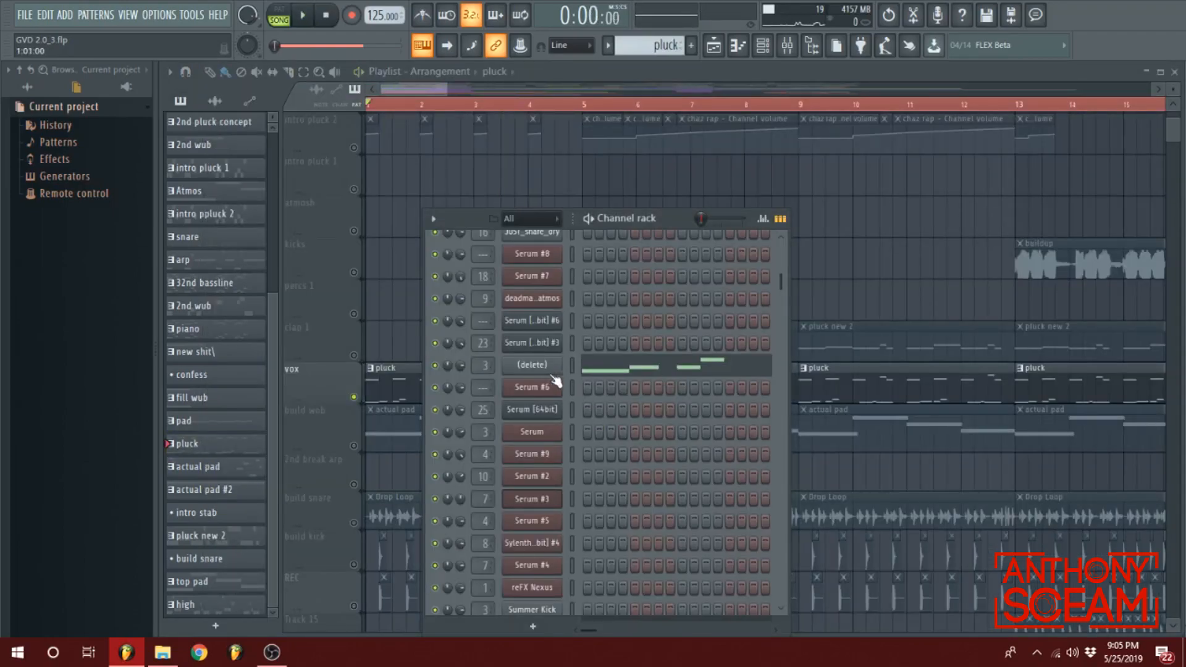
- Open the pluck's Serum #8 instrument and look at its Serum trap violin preset and the preset browser
{"action": "scroll", "coordinate": [562, 390], "scroll_direction": "up", "scroll_amount": 4}
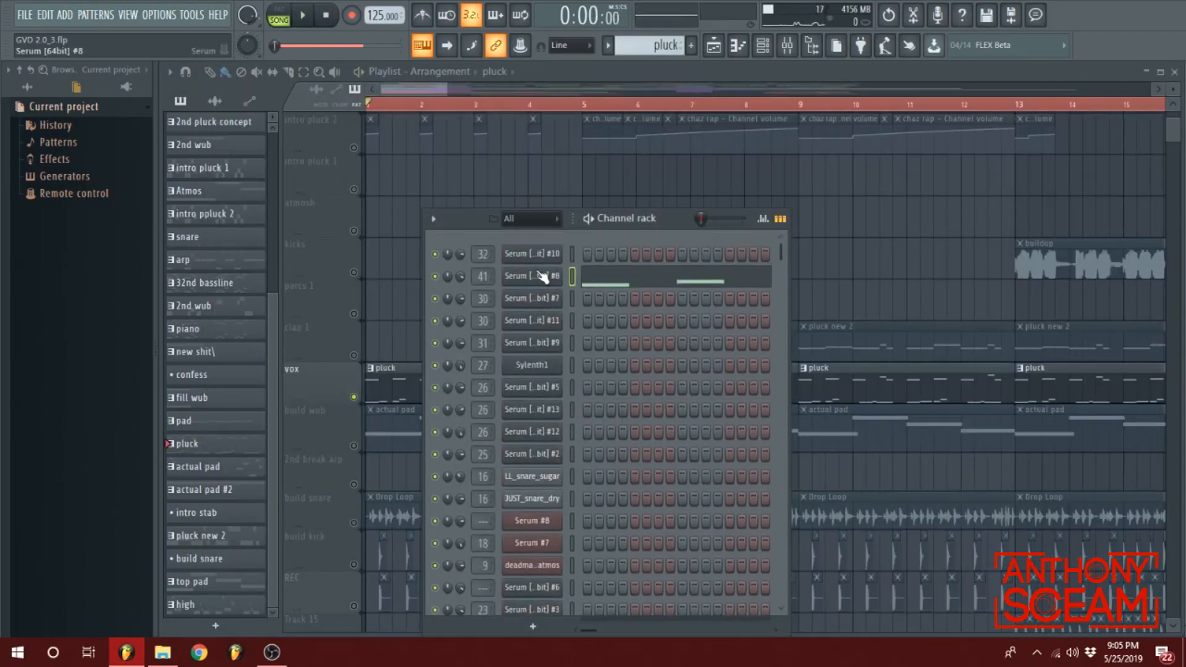
{"action": "left_click", "coordinate": [538, 272]}
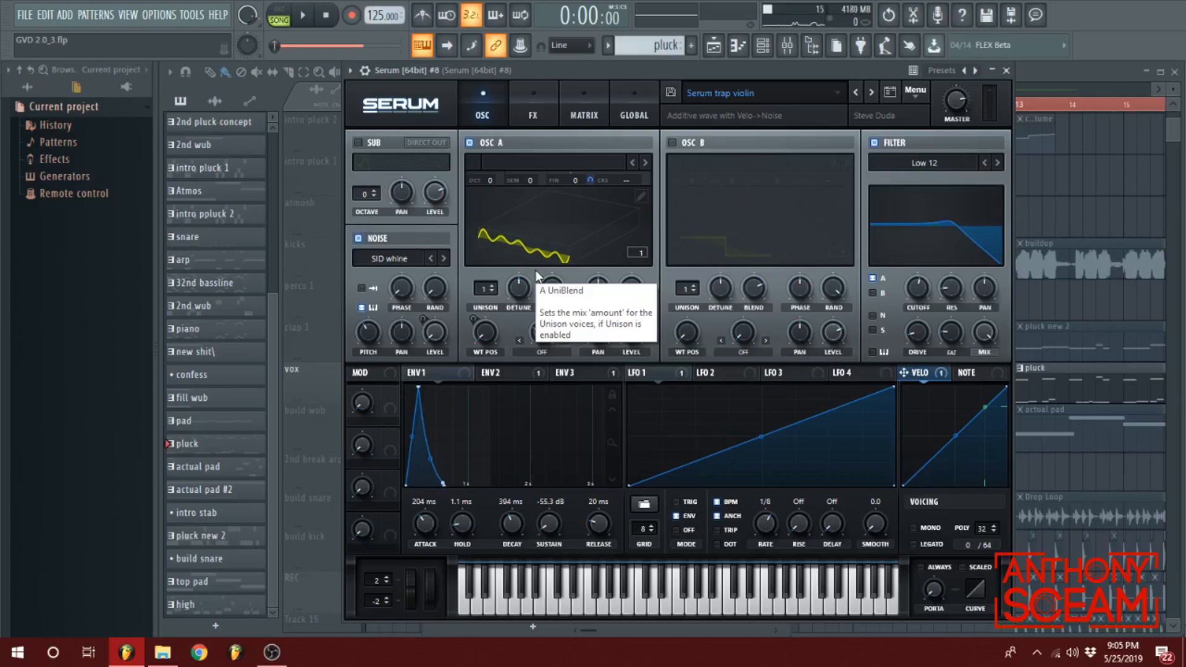
{"action": "left_click_drag", "start_coordinate": [766, 71], "coordinate": [782, 105]}
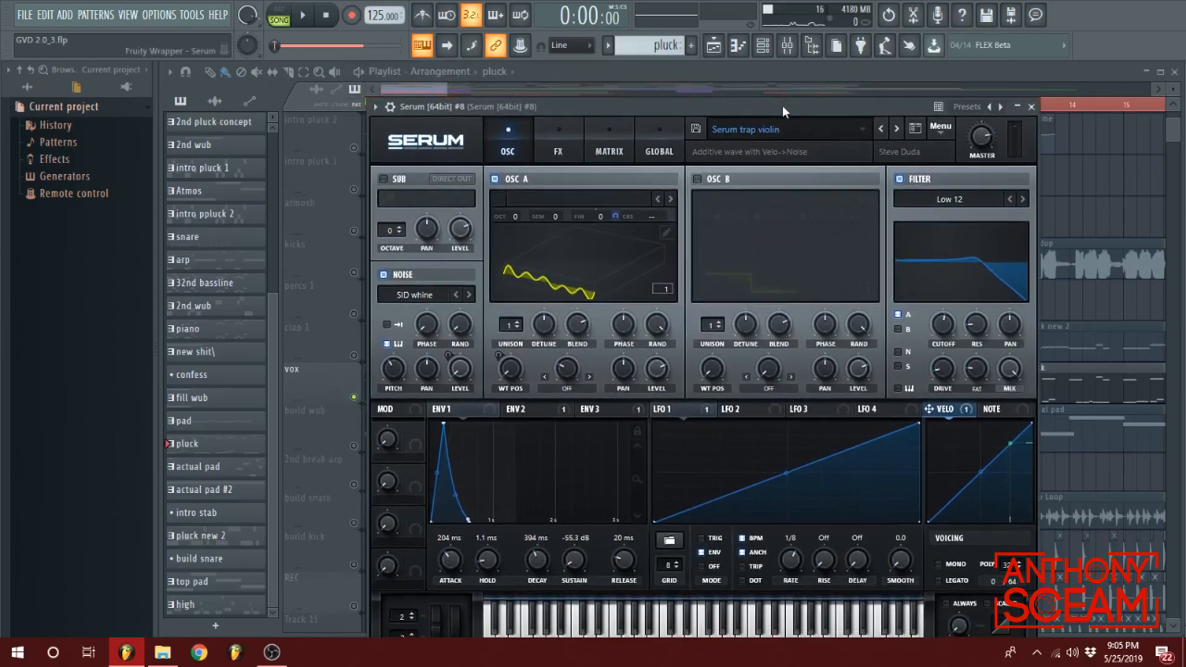
{"action": "left_click", "coordinate": [913, 128]}
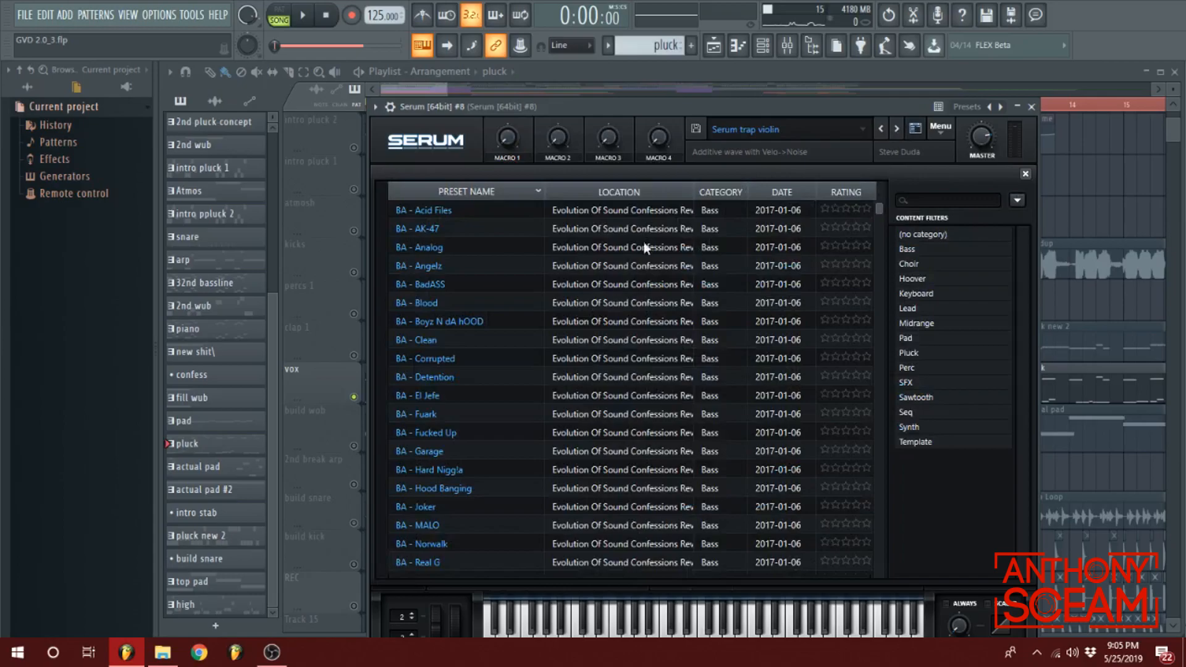
{"action": "left_click", "coordinate": [912, 130]}
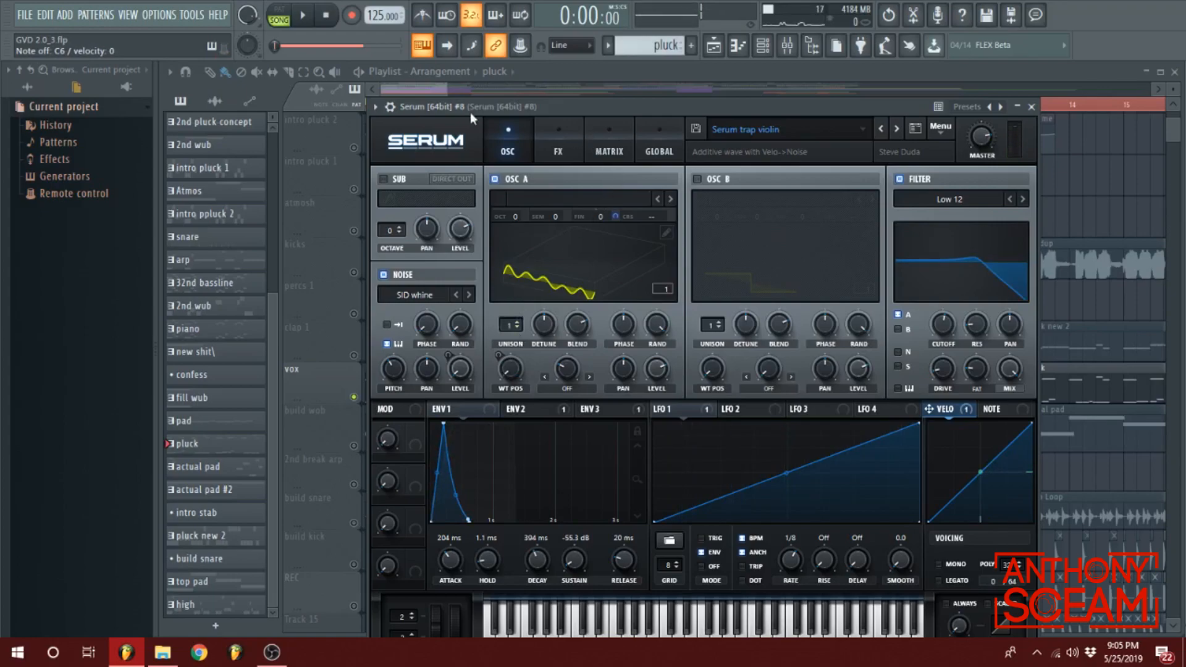
{"action": "left_click", "coordinate": [421, 83]}
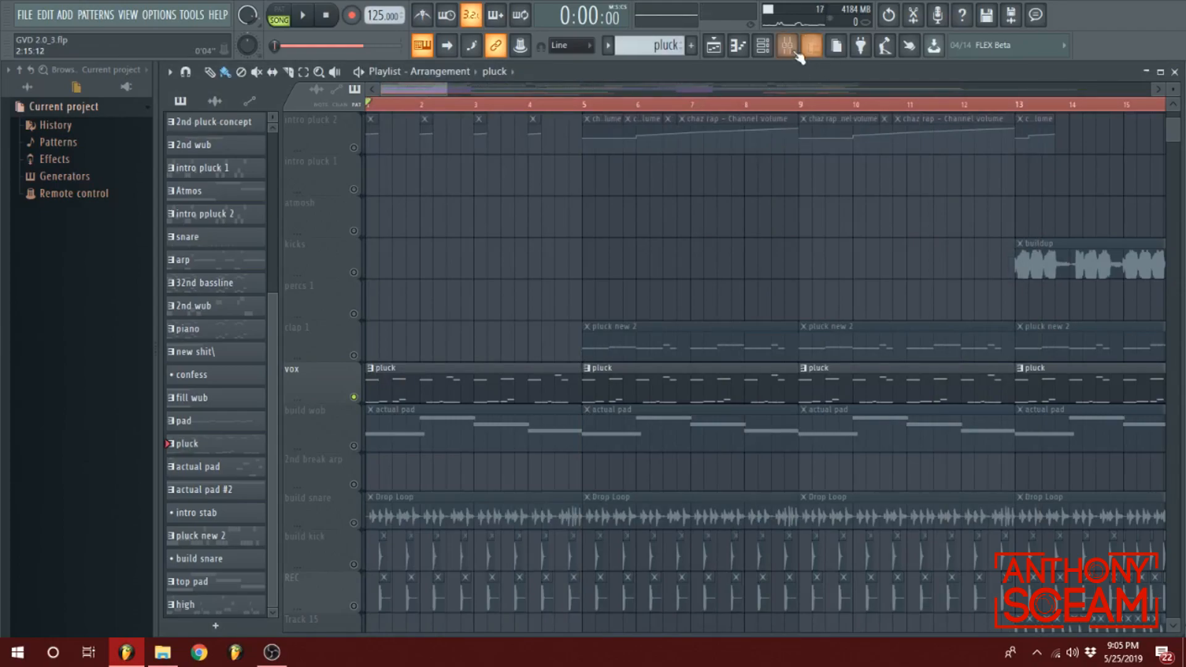
{"action": "left_click", "coordinate": [763, 45]}
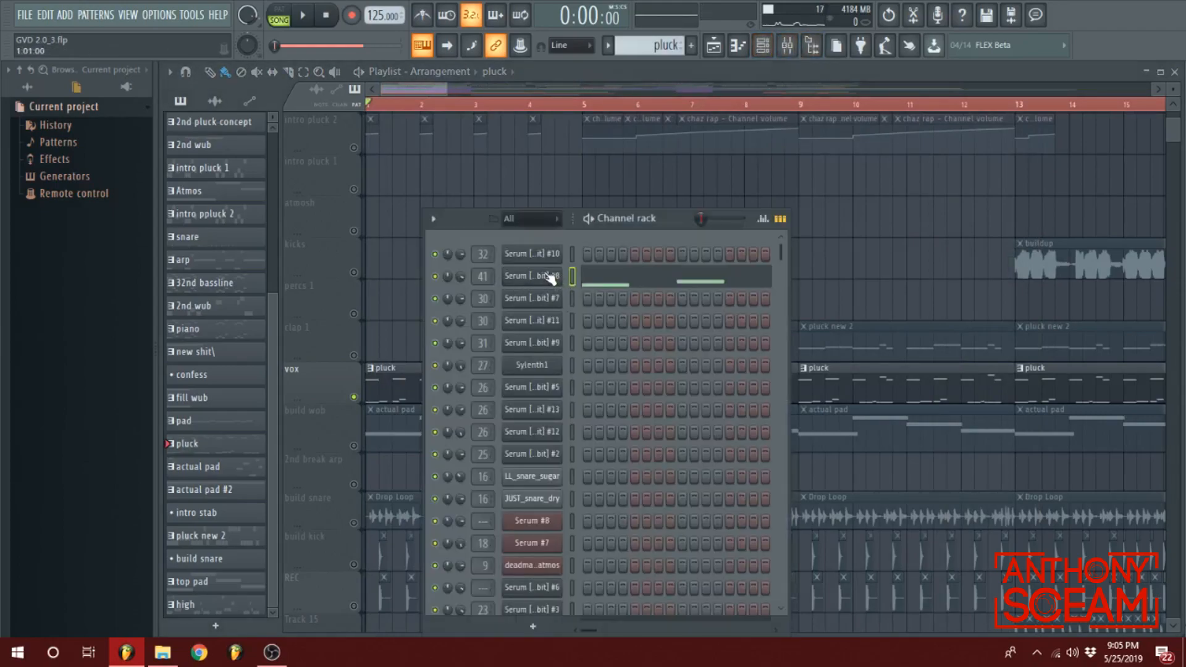
{"action": "left_click", "coordinate": [544, 273]}
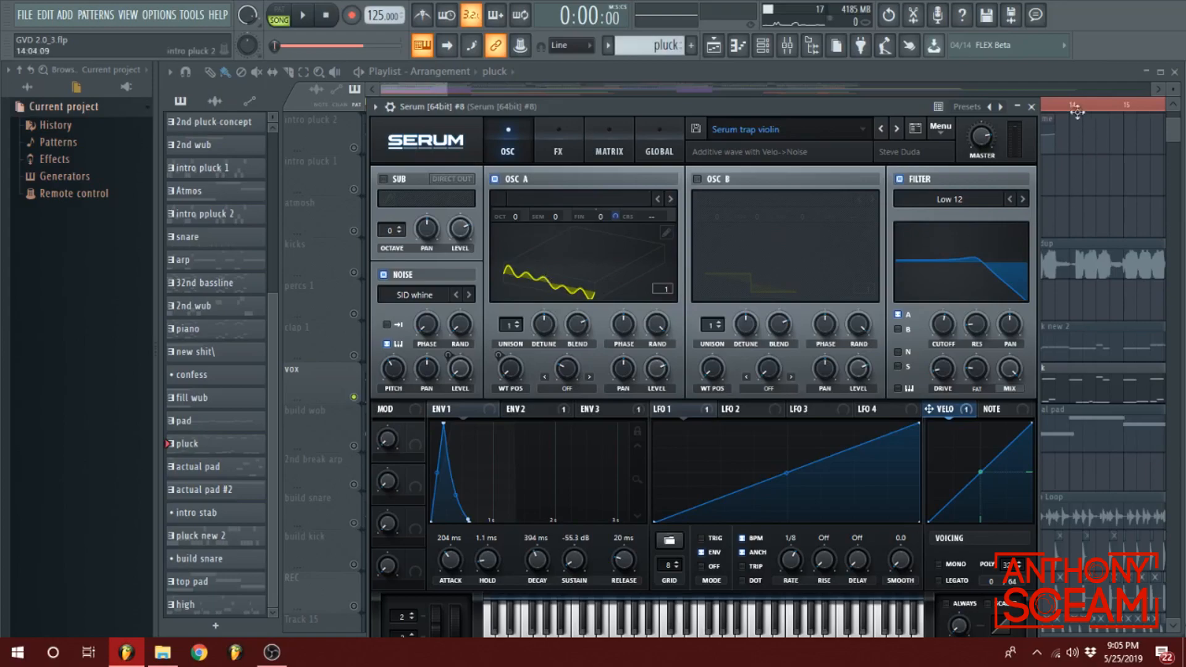
- Activate the build wob, build snare, build kick and REC tracks alongside vox and play them from bar 1
{"action": "left_click_drag", "start_coordinate": [446, 90], "coordinate": [451, 90]}
{"action": "scroll", "coordinate": [429, 259], "scroll_direction": "down", "scroll_amount": 2}
{"action": "left_click", "coordinate": [354, 363]}
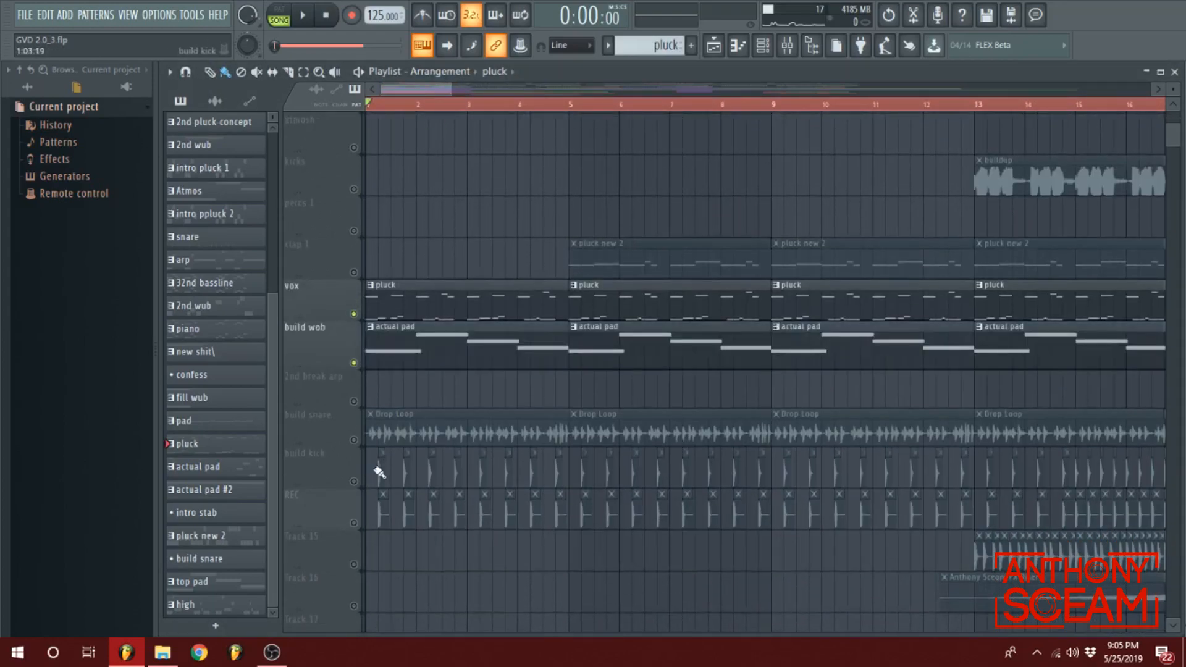
{"action": "left_click", "coordinate": [354, 440]}
{"action": "left_click", "coordinate": [354, 481]}
{"action": "left_click", "coordinate": [354, 524]}
{"action": "key", "text": "space"}
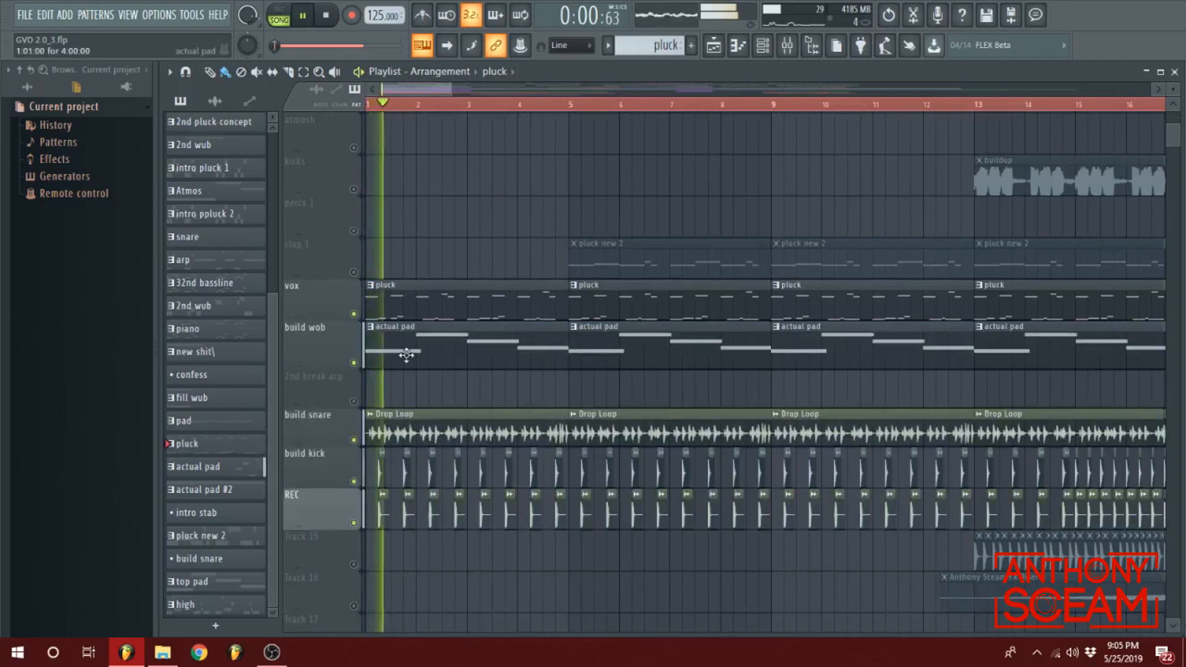
- Look at the build wob track's actual pad pattern in the piano roll, then close it and stop playback
{"action": "scroll", "coordinate": [395, 360], "scroll_direction": "up", "scroll_amount": 4}
{"action": "scroll", "coordinate": [395, 361], "scroll_direction": "down", "scroll_amount": 2}
{"action": "double_click", "coordinate": [429, 439]}
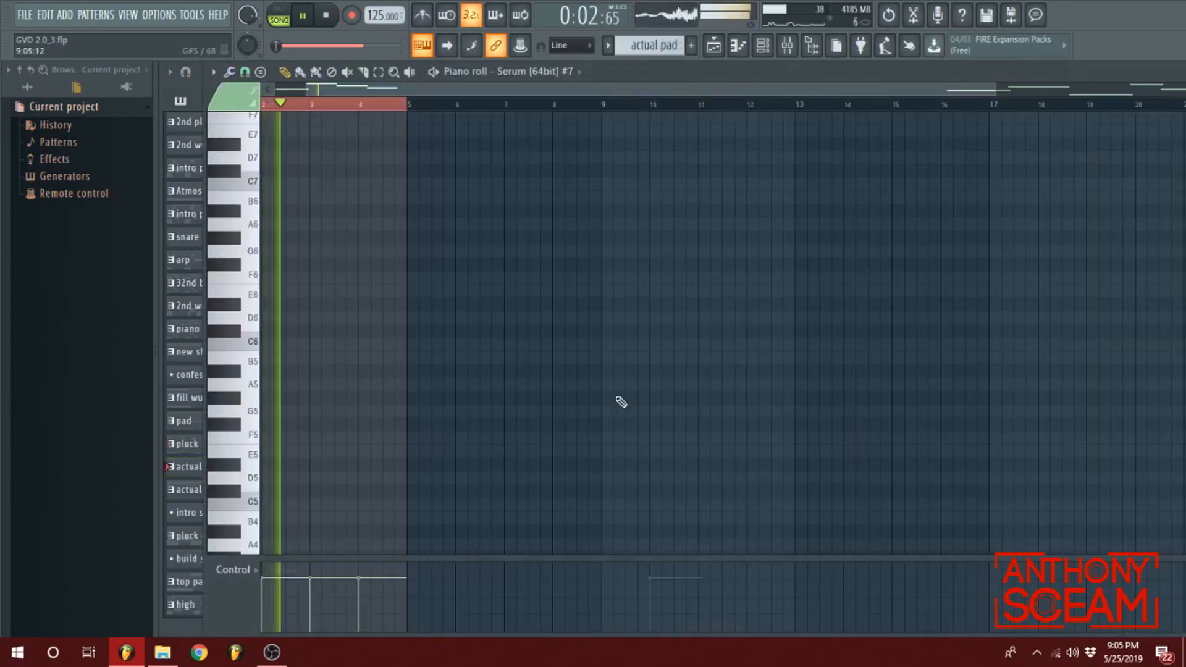
{"action": "key", "text": "Escape"}
{"action": "key", "text": "space"}
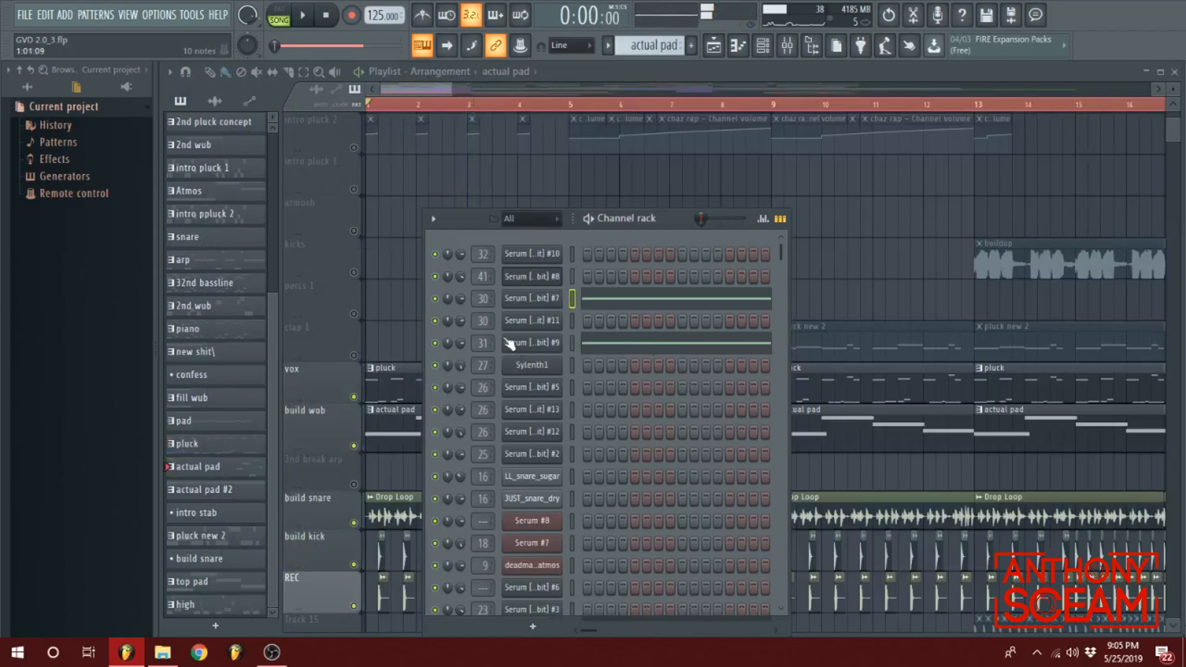
- Solo the pad's Serum #7 channel in the channel rack and audition it from bar 1
{"action": "right_click", "coordinate": [436, 303]}
{"action": "left_click", "coordinate": [448, 314]}
{"action": "key", "text": "space"}
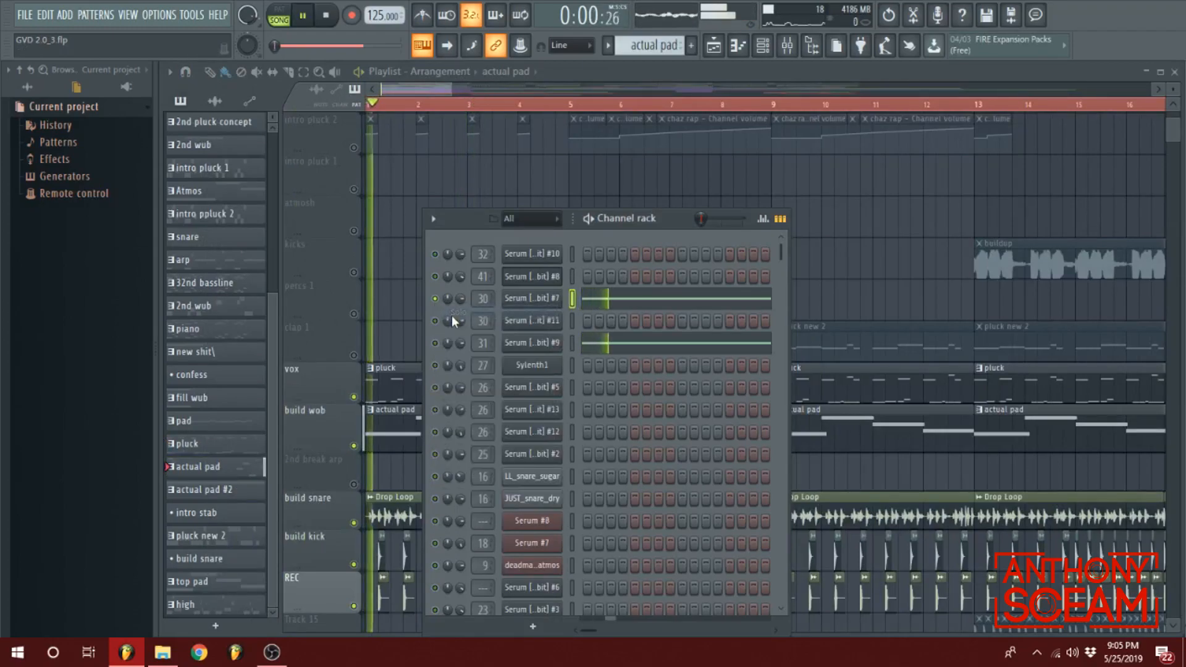
{"action": "key", "text": "space"}
- Solo the pad's Serum #9 channel and audition it from bar 1
{"action": "right_click", "coordinate": [436, 350]}
{"action": "left_click", "coordinate": [457, 355]}
{"action": "key", "text": "space"}
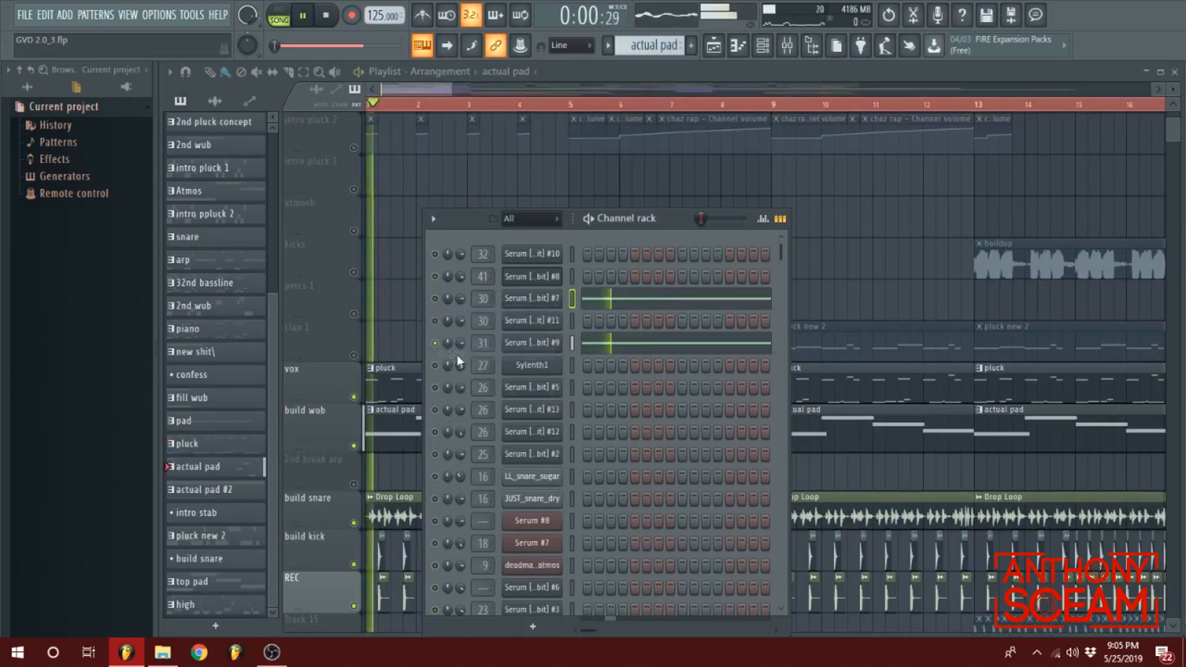
{"action": "key", "text": "space"}
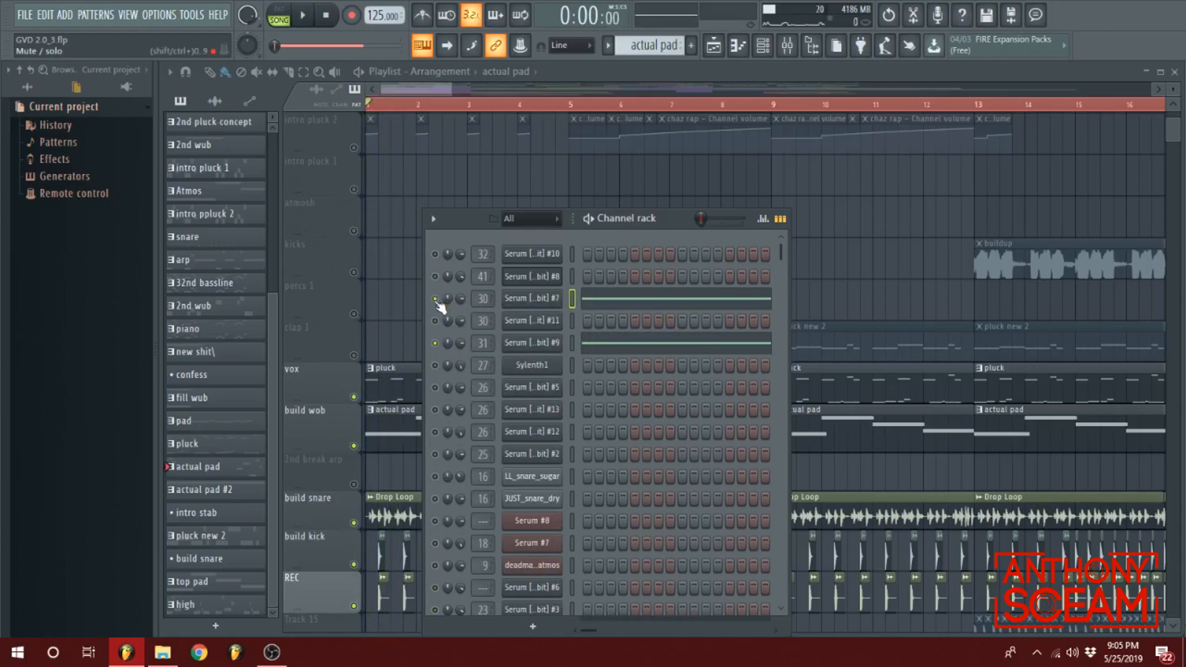
- Solo Serum #7 again, then reactivate all channels and briefly play both pad layers together
{"action": "right_click", "coordinate": [436, 303]}
{"action": "left_click", "coordinate": [441, 308]}
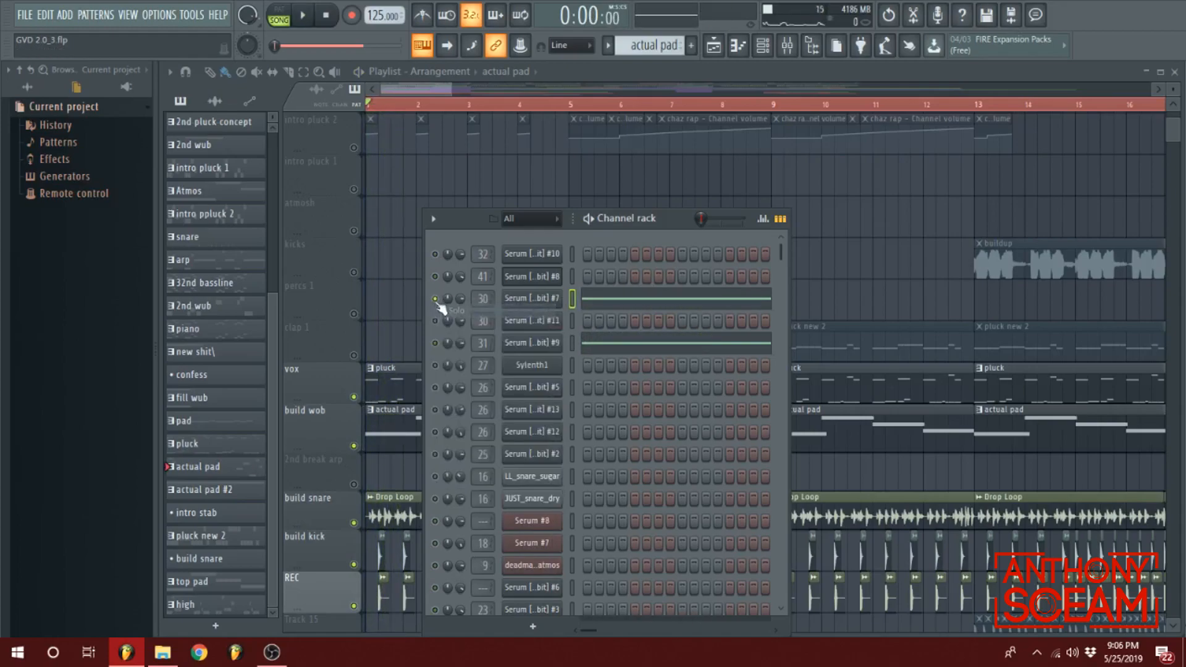
{"action": "left_click", "coordinate": [453, 305]}
{"action": "key", "text": "space"}
{"action": "key", "text": "space"}
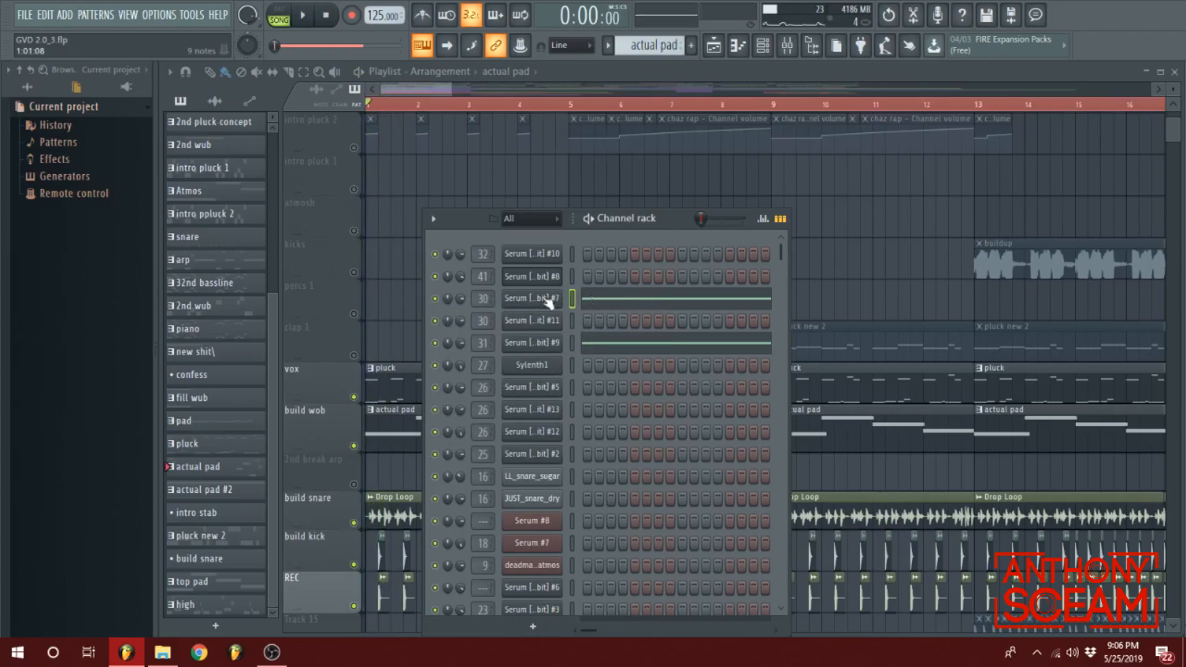
- Activate the impact effects on Track 18 and Track 19 in the playlist
{"action": "left_click", "coordinate": [415, 91]}
{"action": "scroll", "coordinate": [416, 90], "scroll_direction": "up", "scroll_amount": 3}
{"action": "scroll", "coordinate": [516, 323], "scroll_direction": "up", "scroll_amount": 2}
{"action": "scroll", "coordinate": [453, 339], "scroll_direction": "down", "scroll_amount": 10}
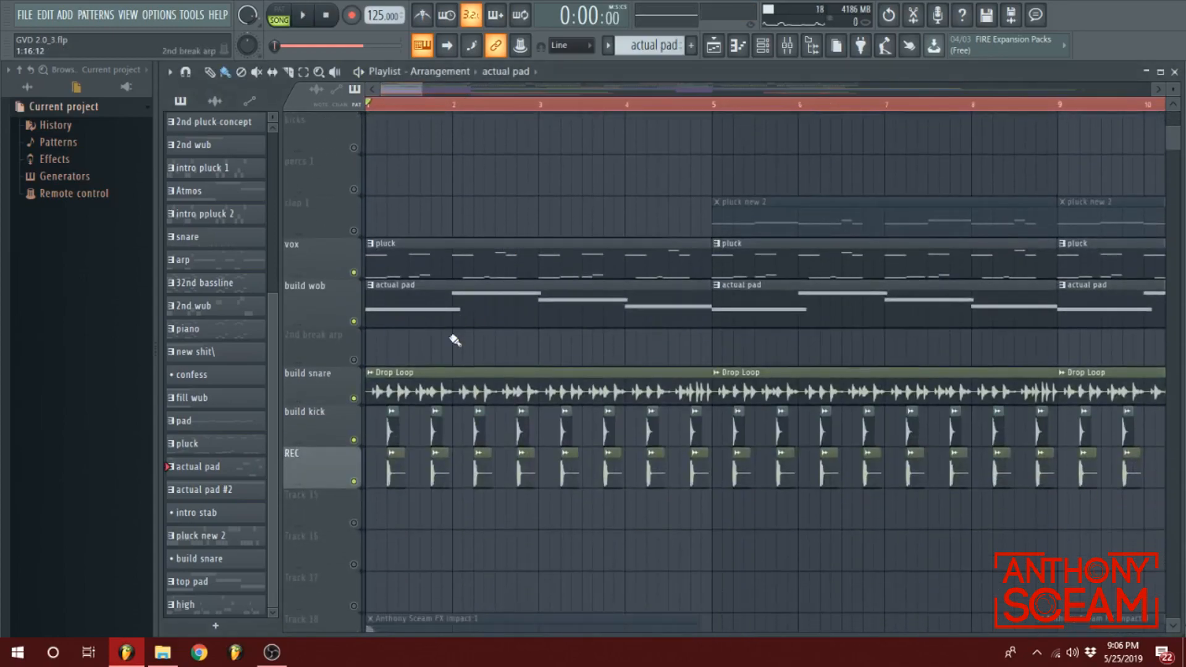
{"action": "left_click", "coordinate": [355, 408]}
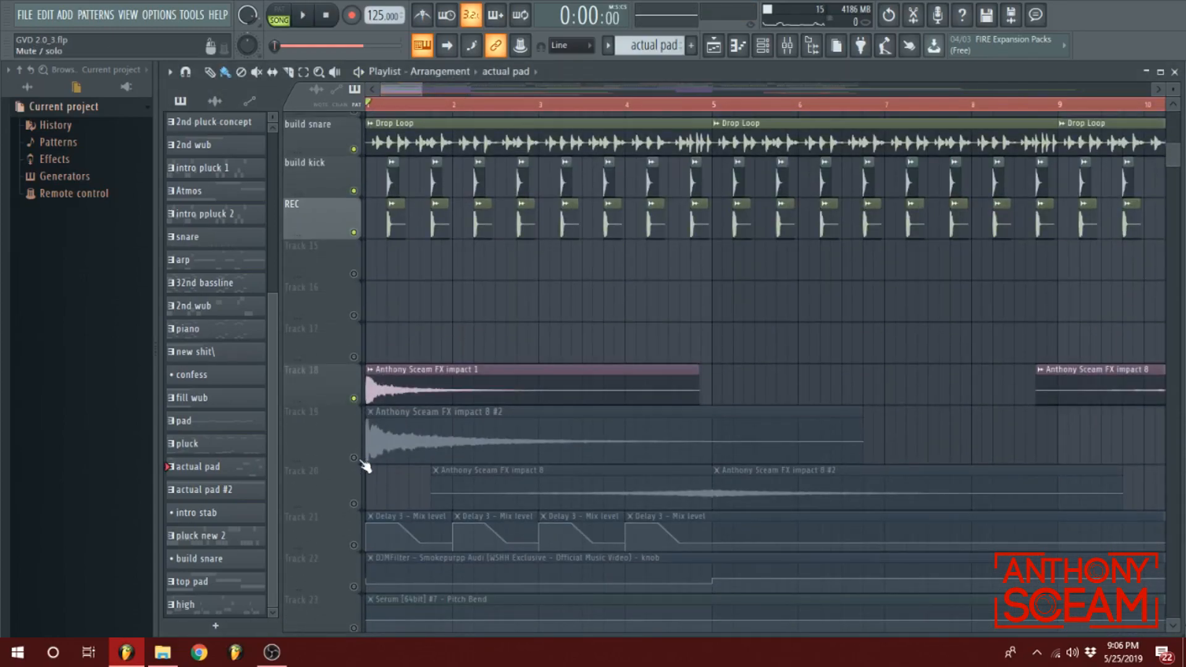
{"action": "left_click", "coordinate": [355, 467]}
{"action": "scroll", "coordinate": [481, 416], "scroll_direction": "up", "scroll_amount": 5}
{"action": "scroll", "coordinate": [485, 414], "scroll_direction": "up", "scroll_amount": 5}
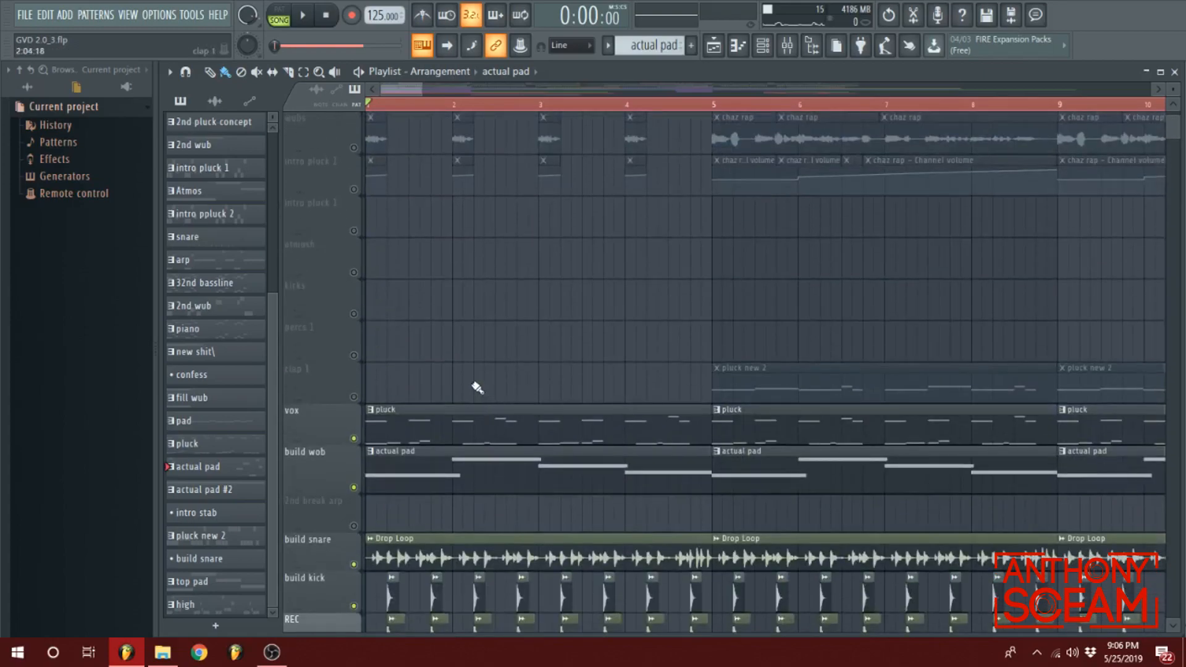
- Reactivate all playlist tracks through the wubs track's solo switch
{"action": "scroll", "coordinate": [475, 386], "scroll_direction": "up", "scroll_amount": 1}
{"action": "right_click", "coordinate": [352, 194]}
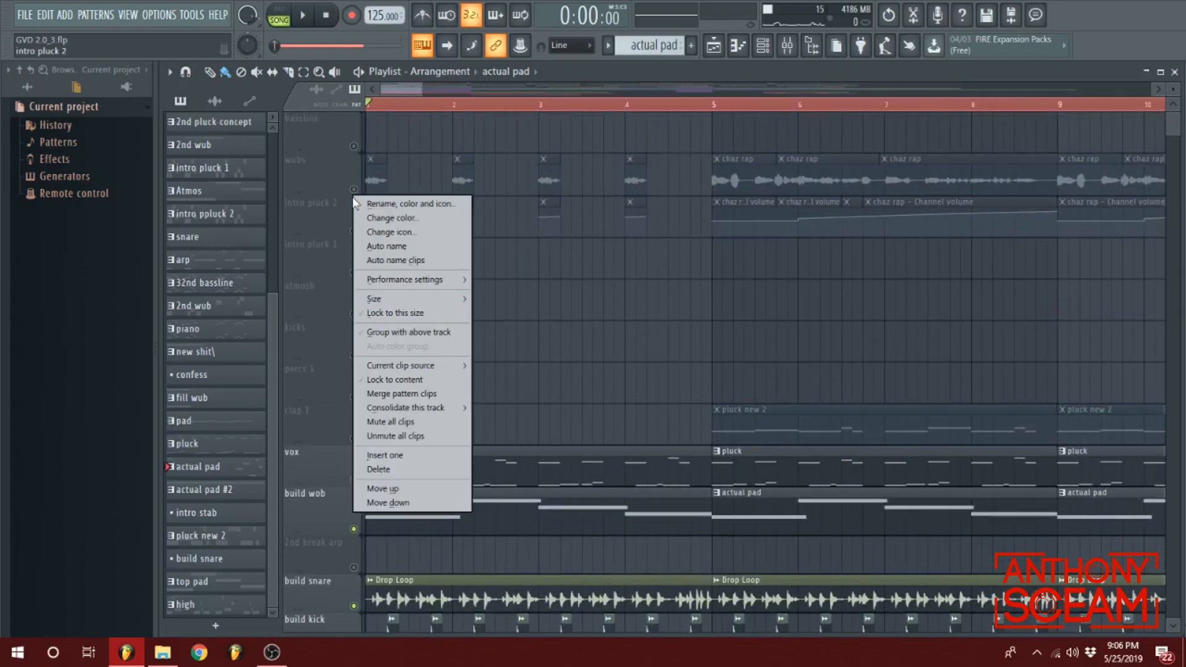
{"action": "right_click", "coordinate": [354, 190]}
{"action": "right_click", "coordinate": [354, 189]}
{"action": "scroll", "coordinate": [617, 266], "scroll_direction": "down", "scroll_amount": 3}
{"action": "scroll", "coordinate": [741, 303], "scroll_direction": "up", "scroll_amount": 3}
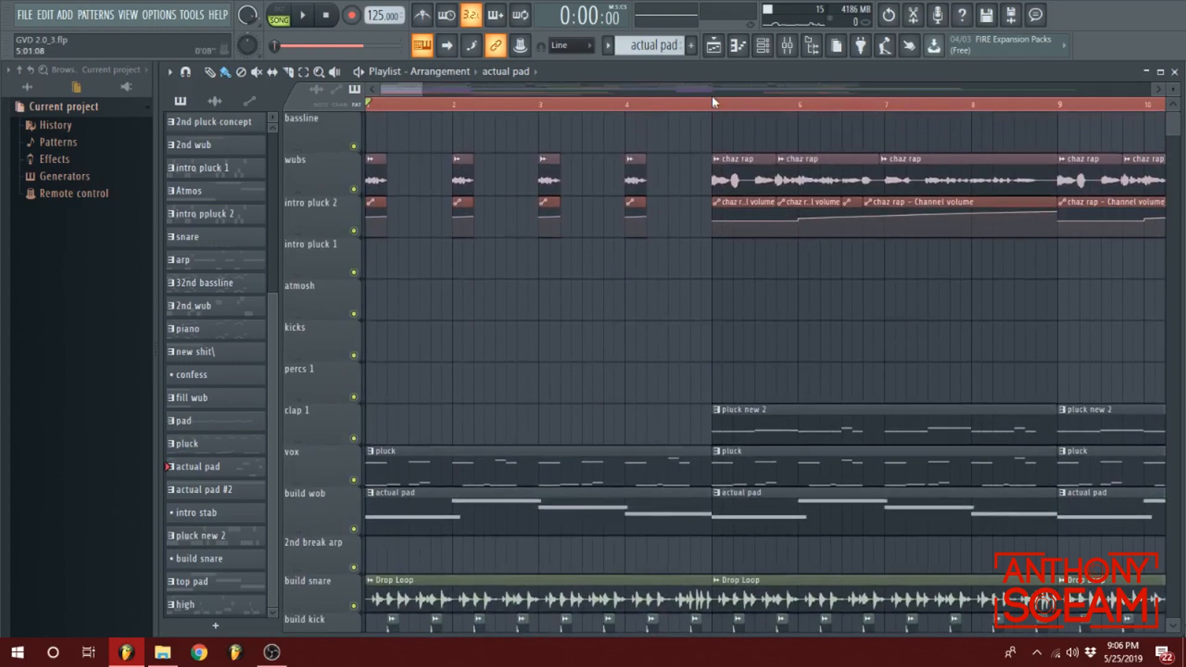
- Open the clap 1 track's pluck new 2 pattern in the piano roll and audition it in pattern mode
{"action": "double_click", "coordinate": [710, 410]}
{"action": "key", "text": "space"}
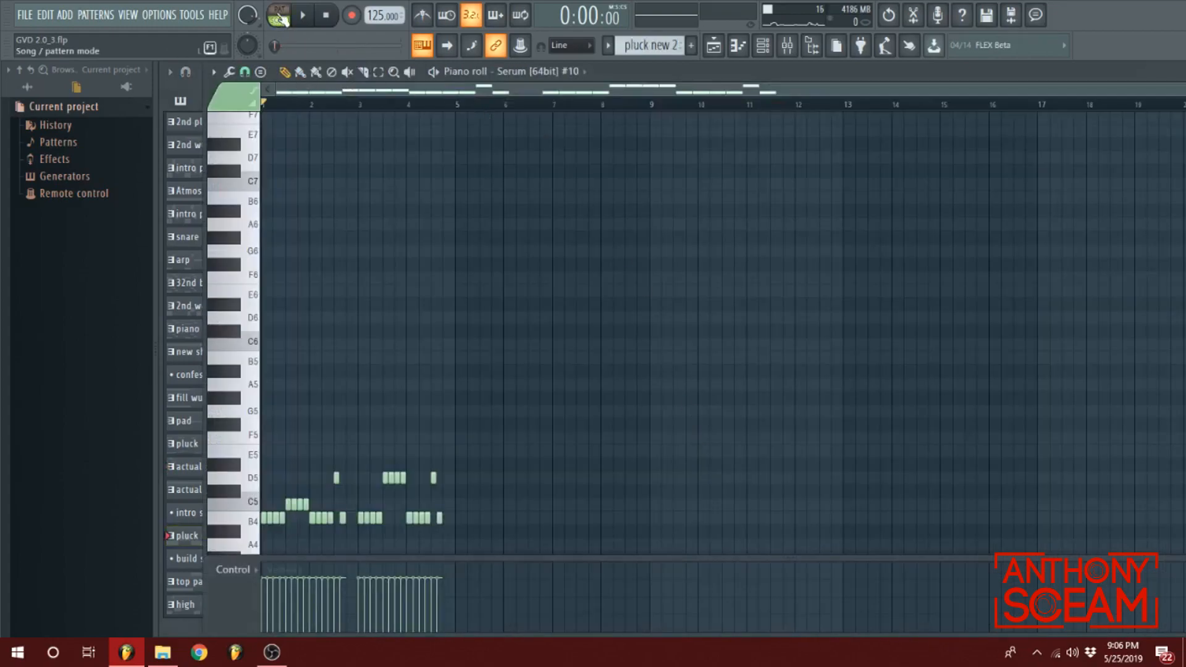
{"action": "key", "text": "F7"}
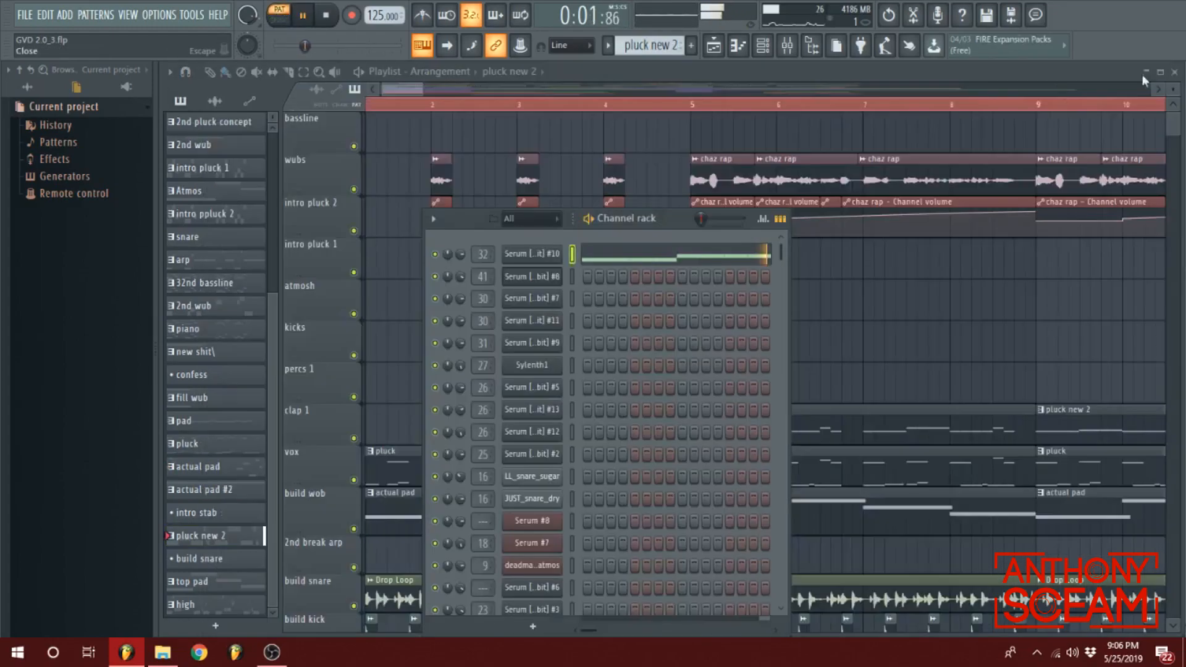
{"action": "left_click_drag", "start_coordinate": [405, 91], "coordinate": [430, 109]}
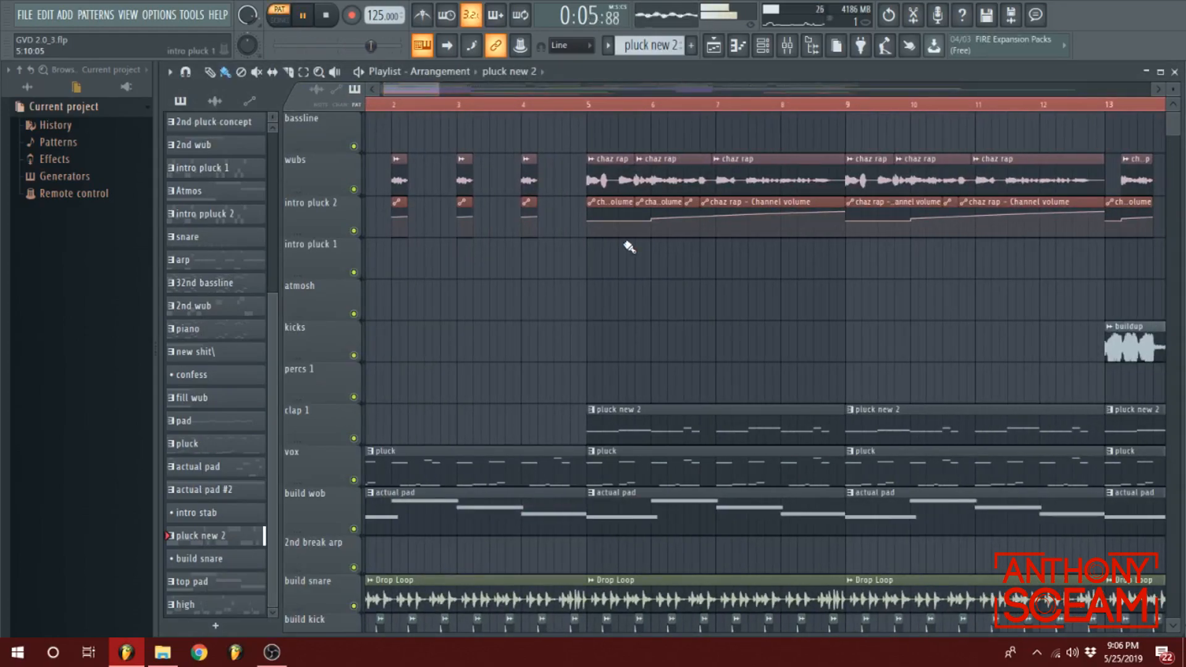
- Play the full arrangement in song mode from just before bar 5, then stop and return to the beginning
{"action": "left_click", "coordinate": [580, 105]}
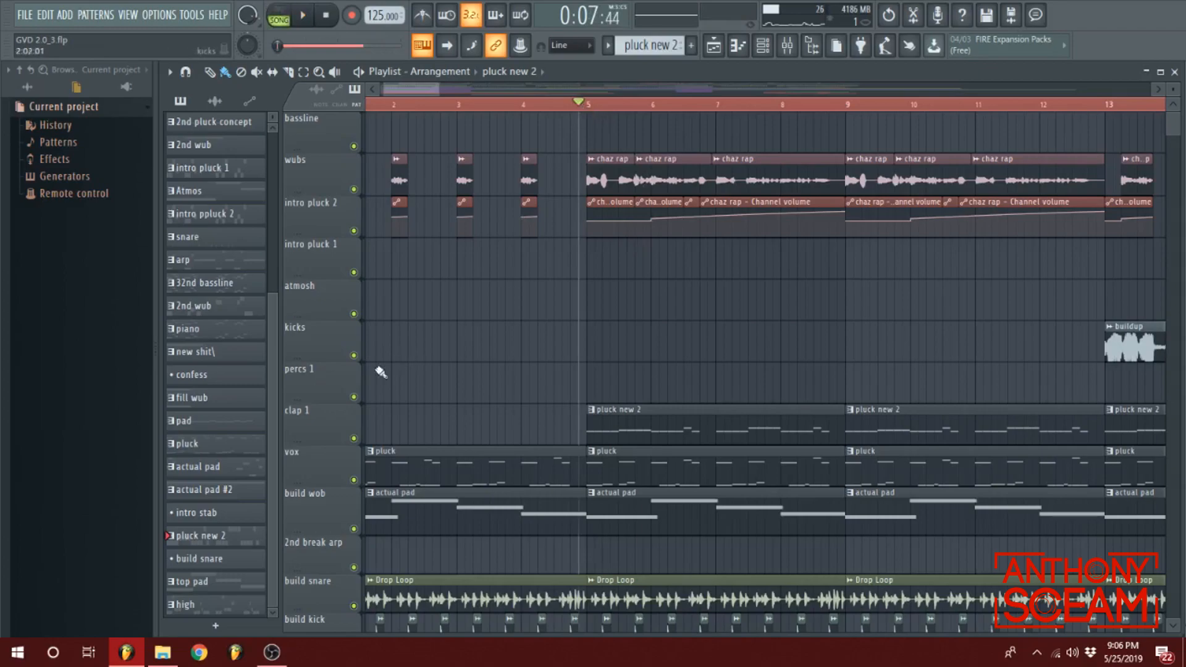
{"action": "scroll", "coordinate": [641, 254], "scroll_direction": "down", "scroll_amount": 7}
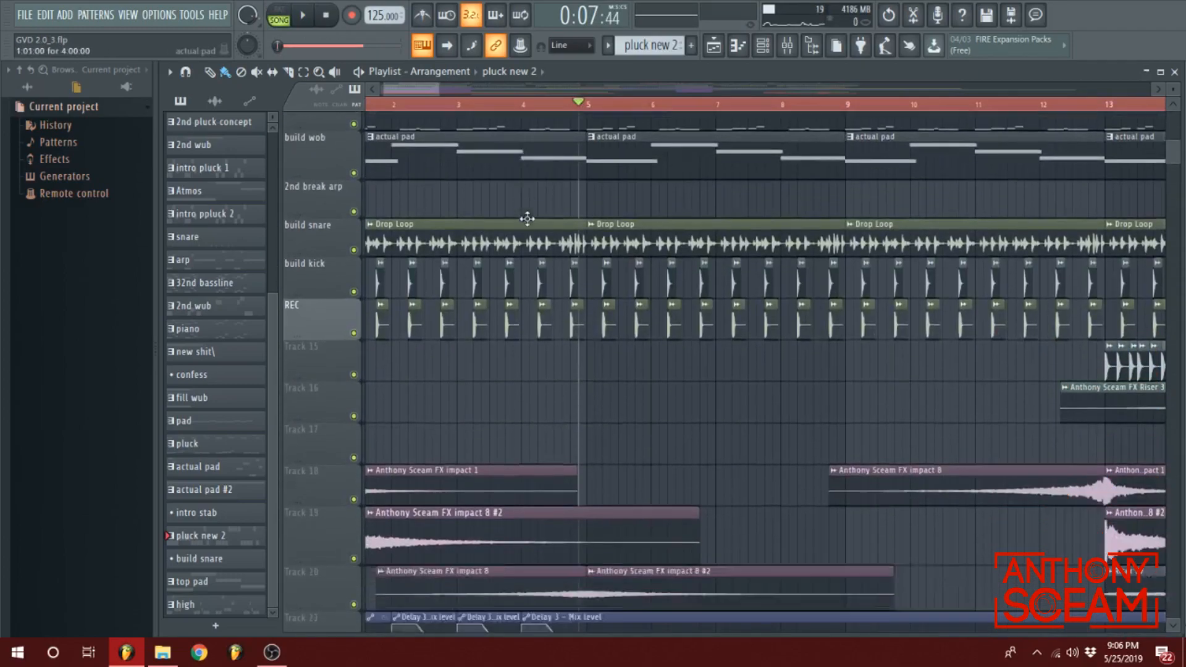
{"action": "scroll", "coordinate": [530, 241], "scroll_direction": "up", "scroll_amount": 4}
{"action": "key", "text": "space"}
{"action": "scroll", "coordinate": [530, 257], "scroll_direction": "up", "scroll_amount": 3}
{"action": "key", "text": "space"}
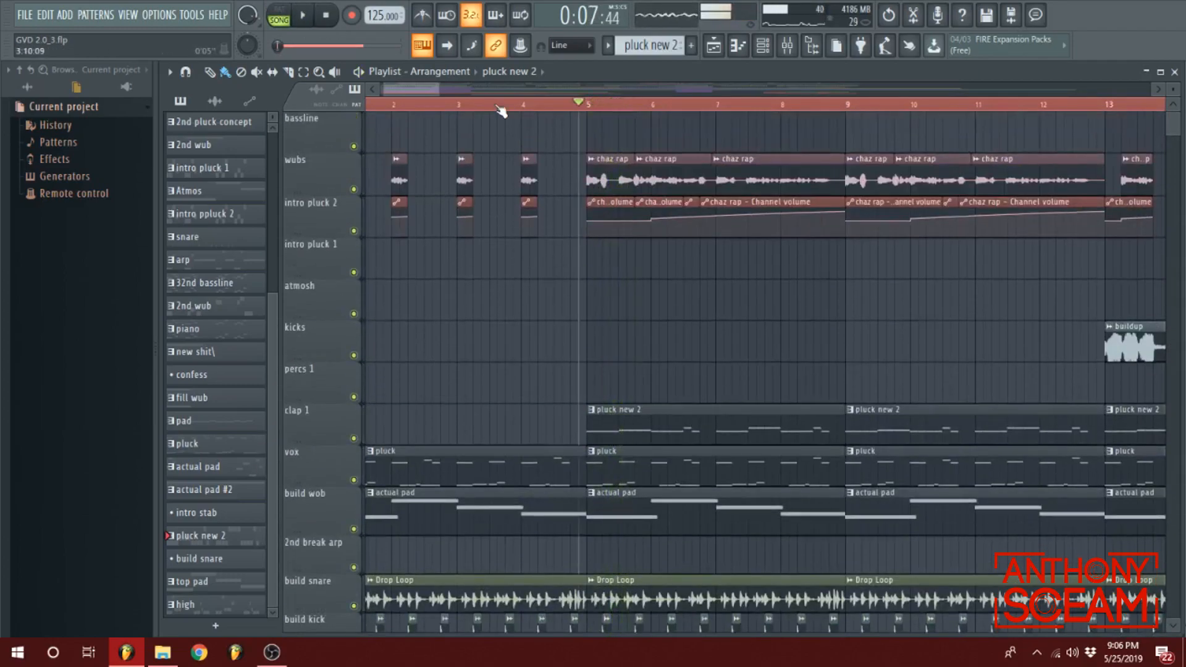
{"action": "left_click", "coordinate": [327, 16]}
{"action": "scroll", "coordinate": [437, 87], "scroll_direction": "down", "scroll_amount": 5}
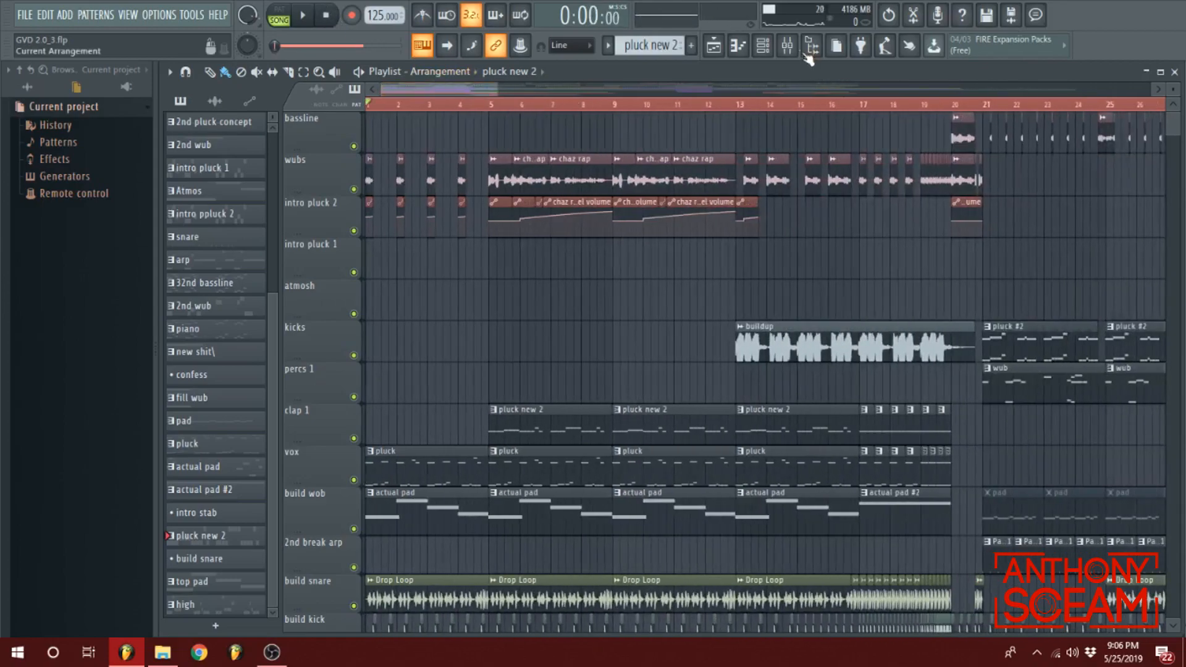
- Check the vocal channel's effect chain in the mixer, then play the arrangement from bar 5 and stop near bar 9
{"action": "left_click", "coordinate": [787, 45]}
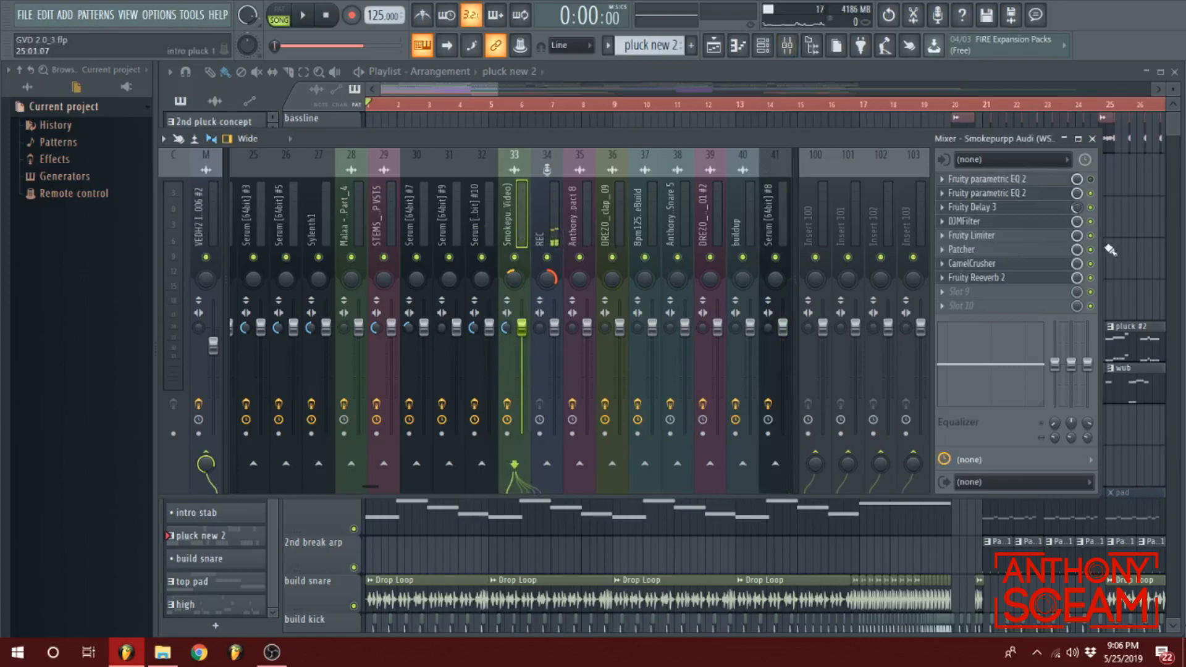
{"action": "key", "text": "F9"}
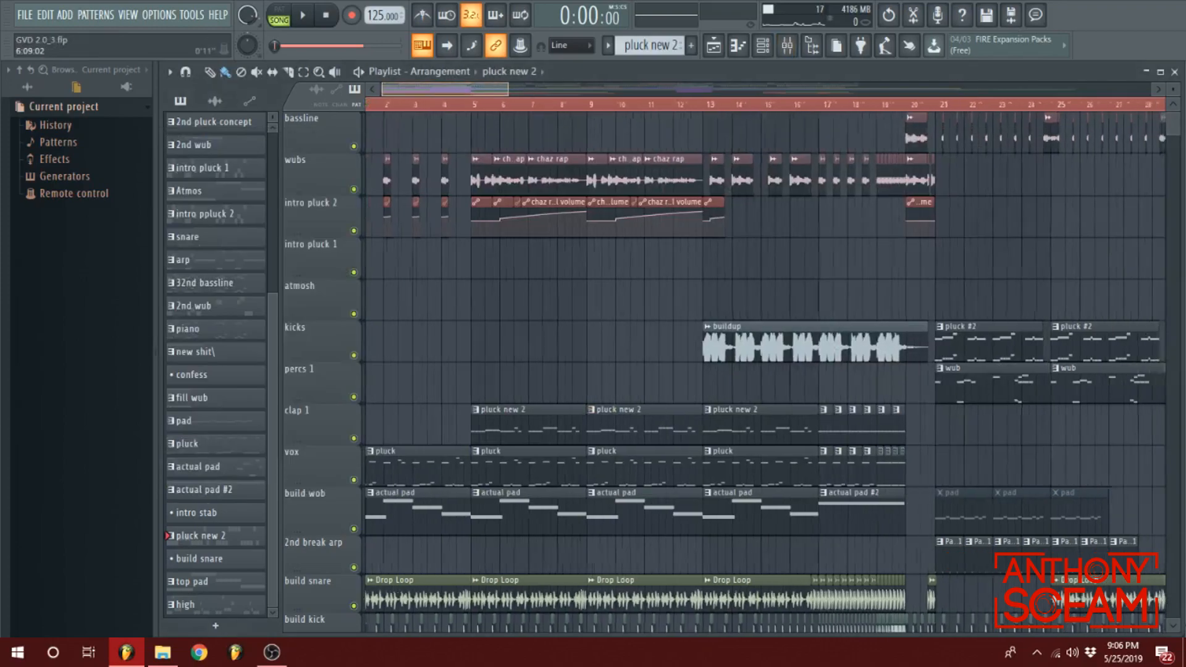
{"action": "scroll", "coordinate": [475, 93], "scroll_direction": "up", "scroll_amount": 3}
{"action": "left_click", "coordinate": [446, 105]}
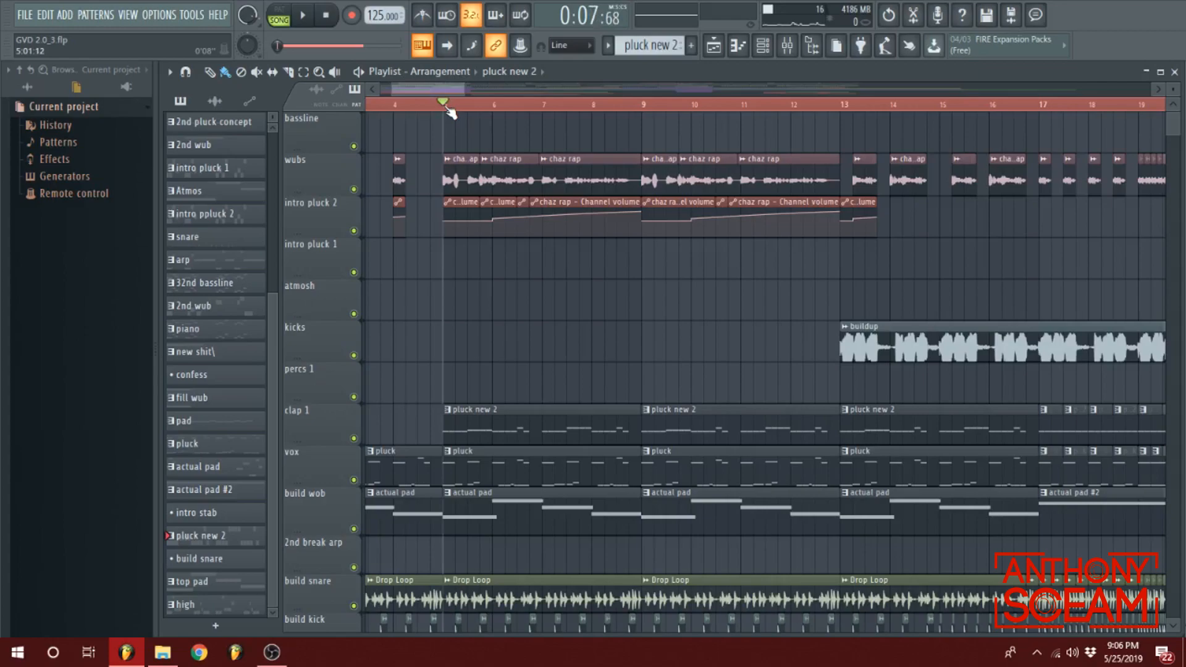
{"action": "key", "text": "space"}
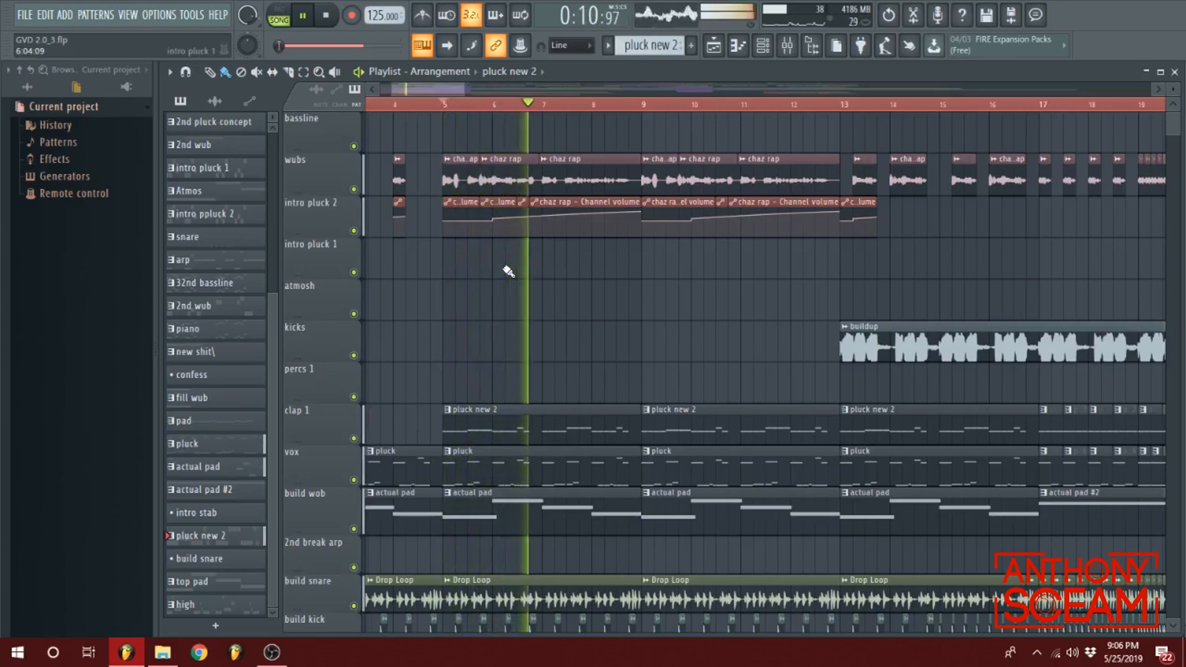
{"action": "scroll", "coordinate": [421, 86], "scroll_direction": "down", "scroll_amount": 3}
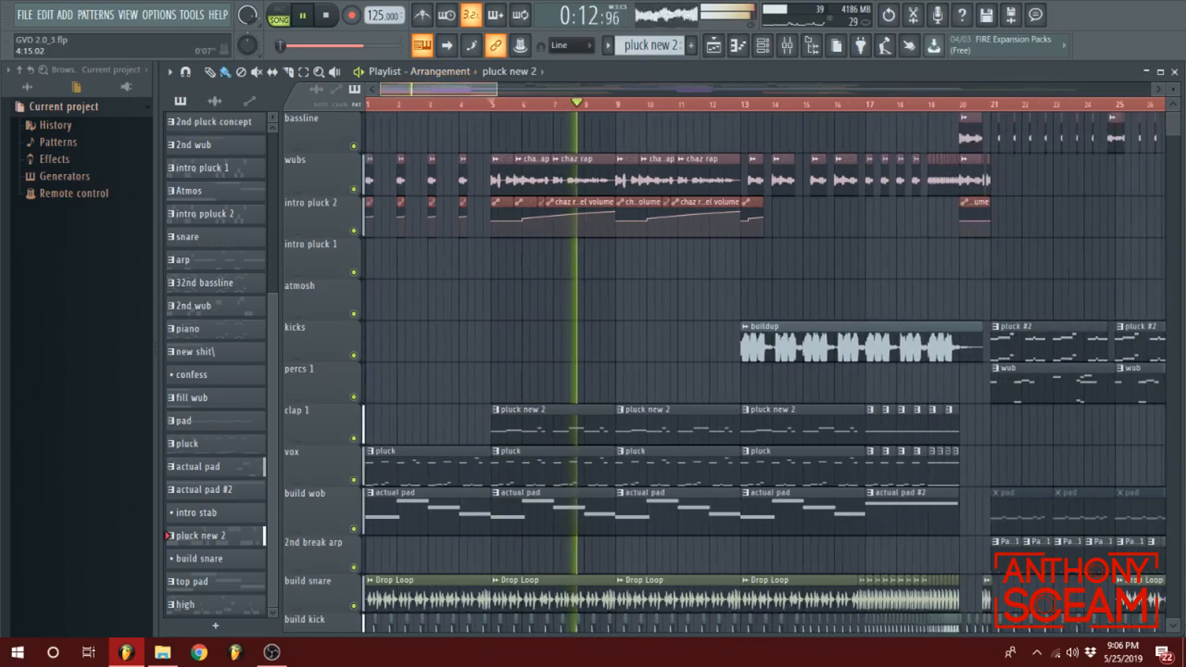
{"action": "scroll", "coordinate": [617, 176], "scroll_direction": "down", "scroll_amount": 3}
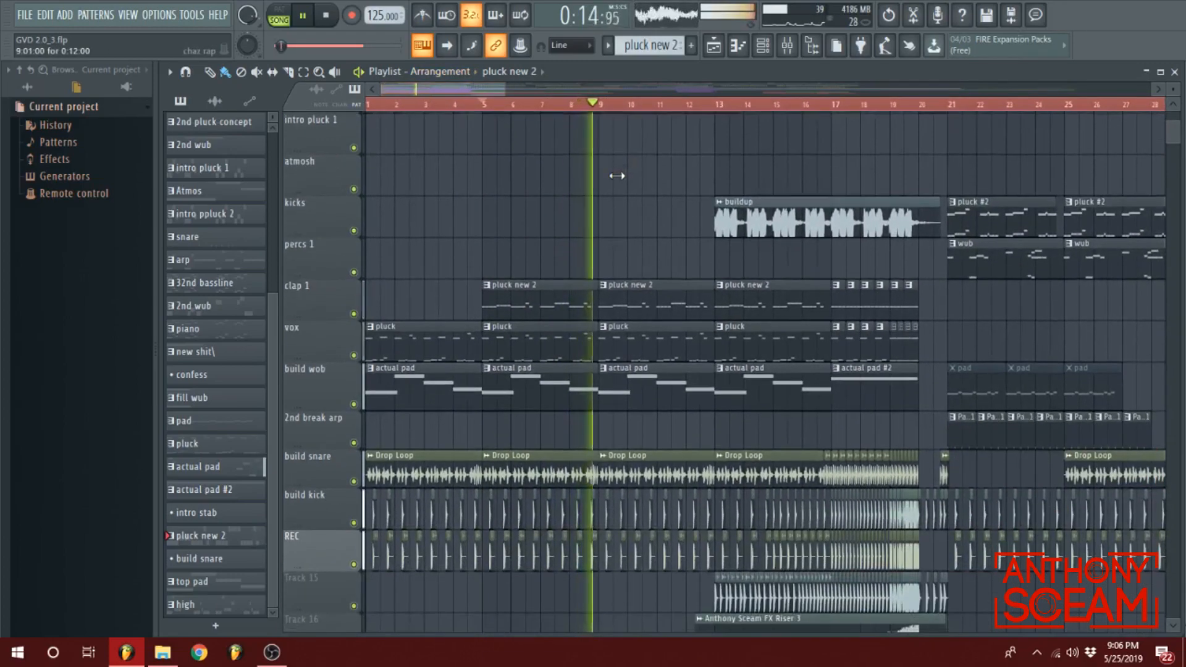
{"action": "key", "text": "space"}
- Solo the build snare track's Drop Loop, audition it from just before bar 9, and unsolo it
{"action": "left_click", "coordinate": [583, 107]}
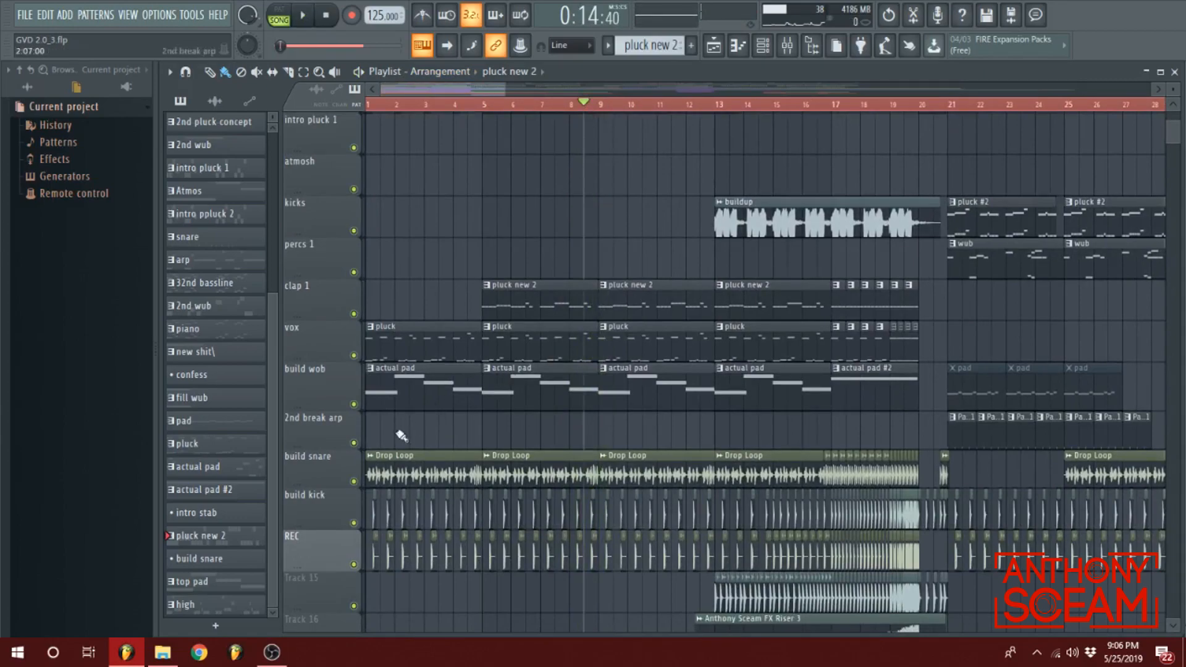
{"action": "right_click", "coordinate": [354, 482]}
{"action": "key", "text": "space"}
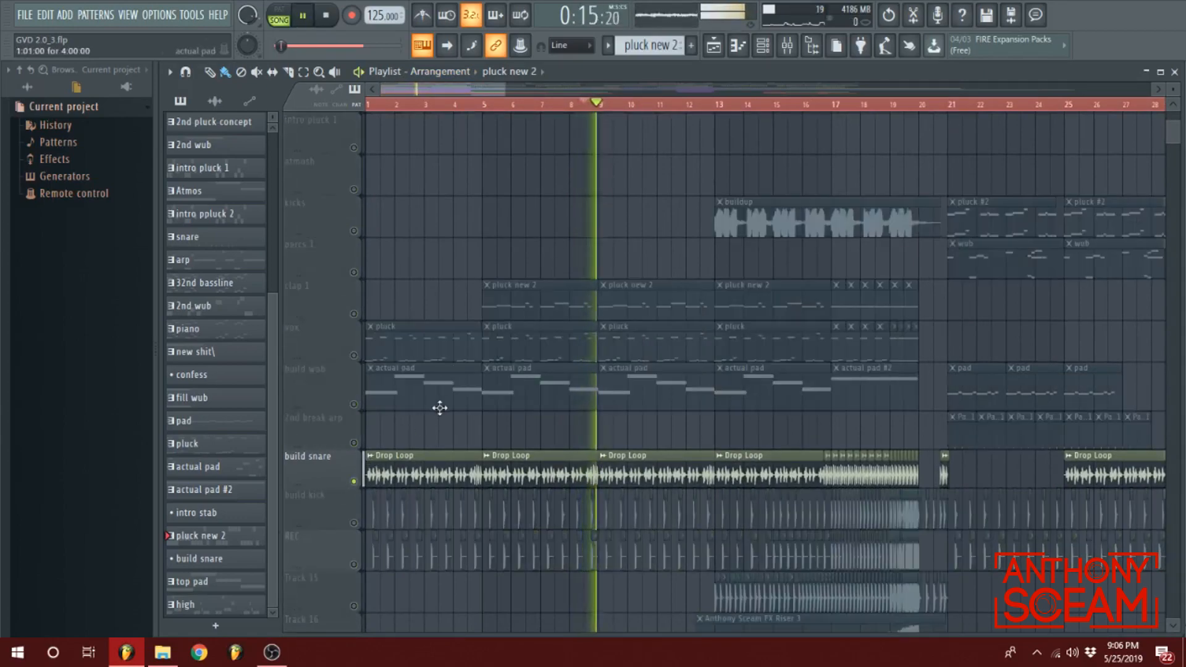
{"action": "key", "text": "space"}
{"action": "right_click", "coordinate": [354, 482]}
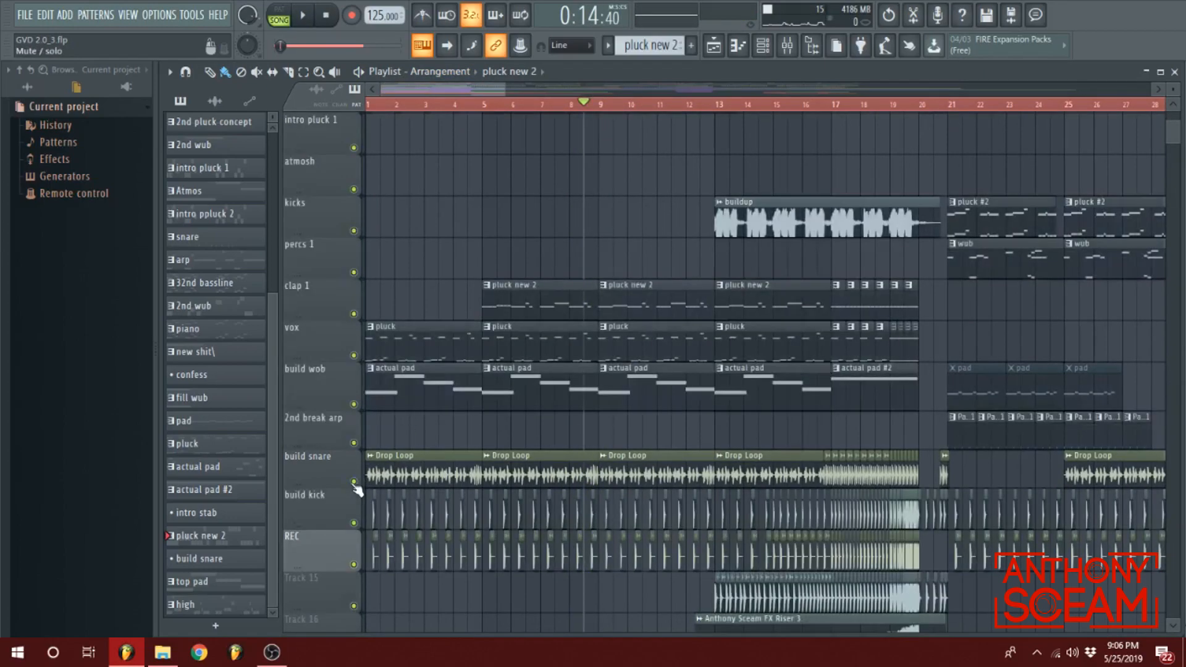
- Play the full arrangement from just before bar 9, then stop playback
{"action": "key", "text": "space"}
{"action": "scroll", "coordinate": [538, 377], "scroll_direction": "up", "scroll_amount": 3}
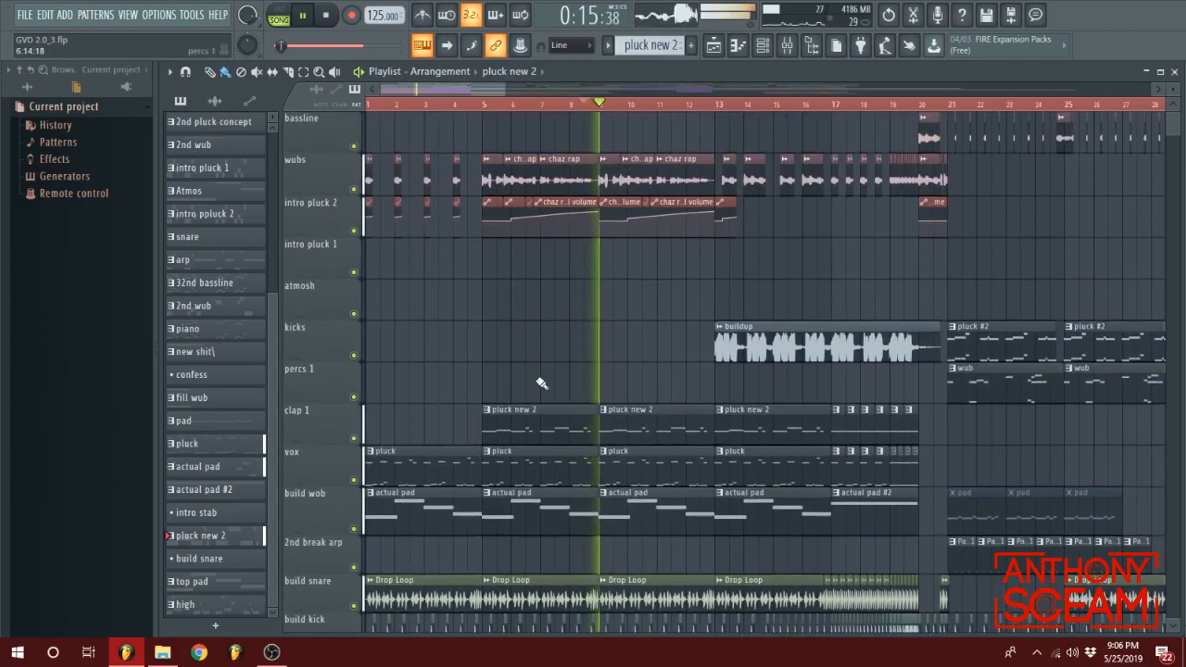
{"action": "mouse_move", "coordinate": [468, 92]}
{"action": "left_mouse_down"}
{"action": "mouse_move", "coordinate": [485, 92]}
{"action": "mouse_move", "coordinate": [470, 93]}
{"action": "left_mouse_up"}
{"action": "key", "text": "space"}
- Review the build's drum, riser and impact tracks, then play the transition into bar 13 from just before it
{"action": "left_click", "coordinate": [558, 104]}
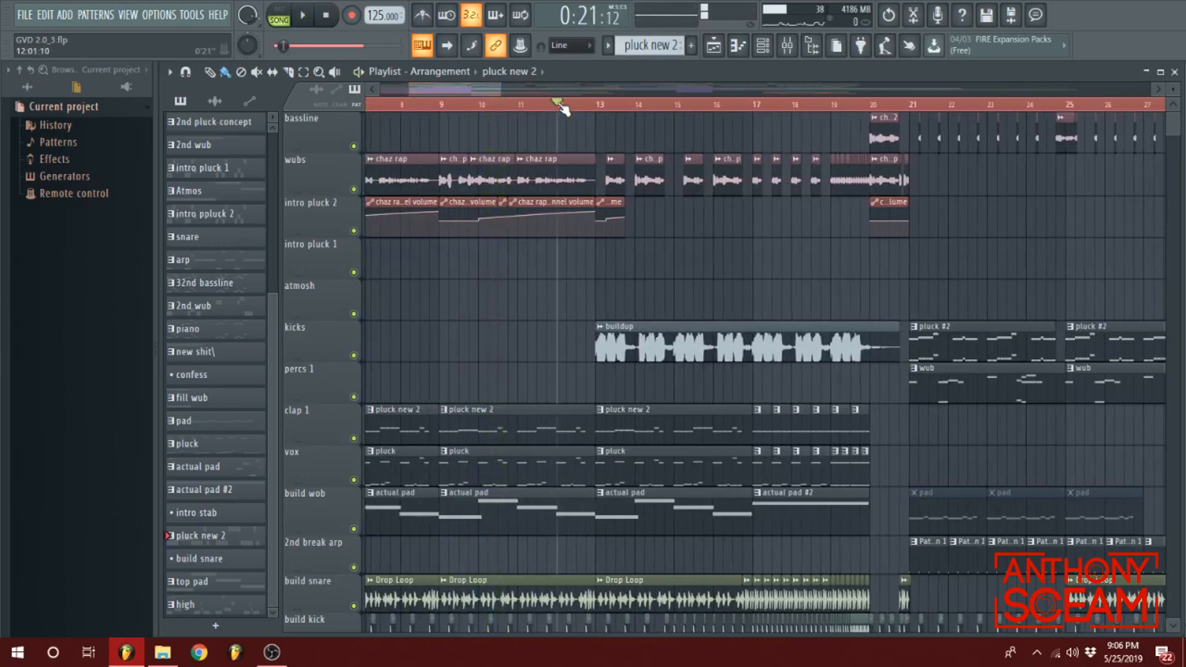
{"action": "scroll", "coordinate": [560, 294], "scroll_direction": "down", "scroll_amount": 5}
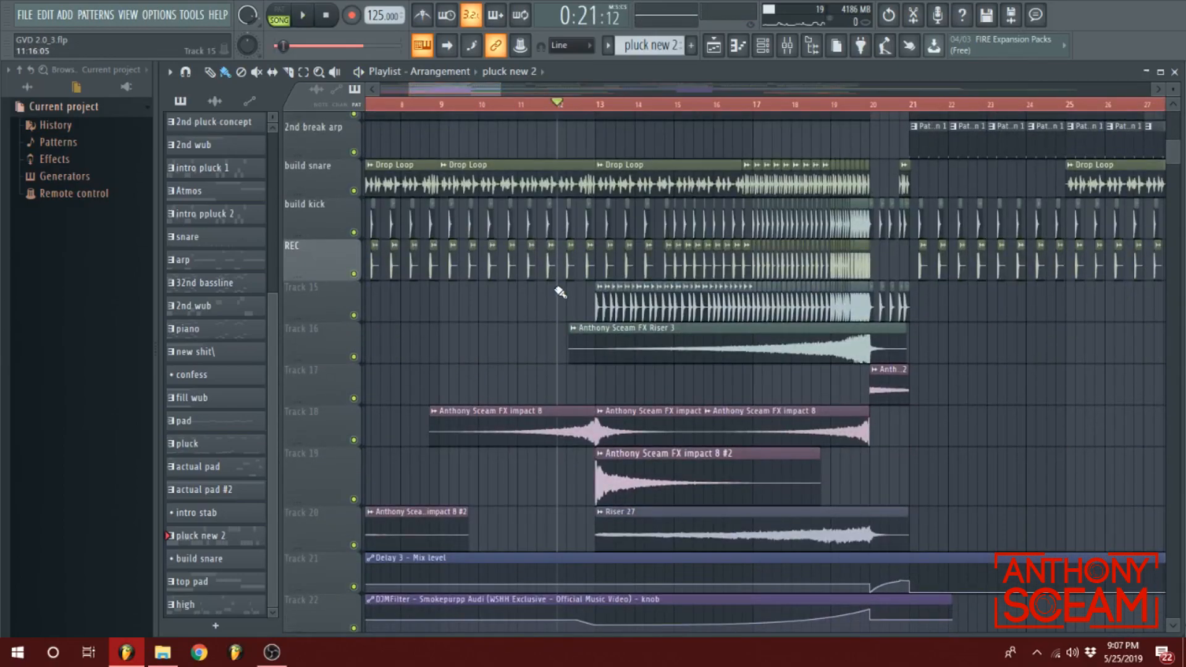
{"action": "scroll", "coordinate": [560, 292], "scroll_direction": "down", "scroll_amount": 3}
{"action": "scroll", "coordinate": [565, 278], "scroll_direction": "up", "scroll_amount": 6}
{"action": "scroll", "coordinate": [572, 393], "scroll_direction": "down", "scroll_amount": 2}
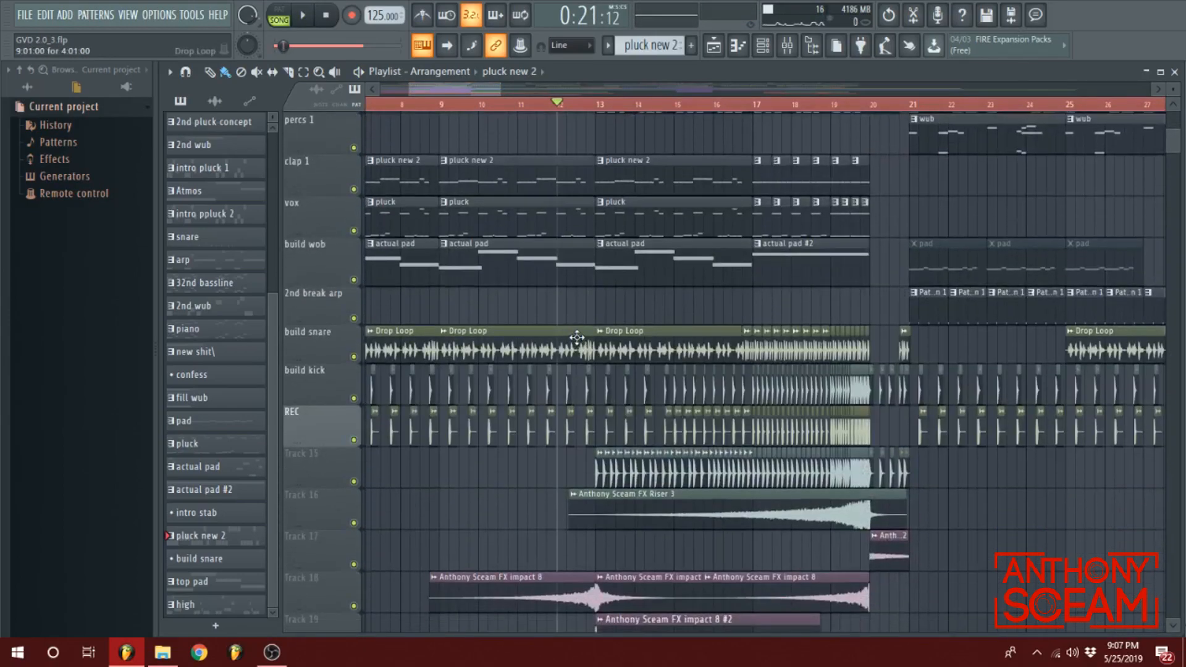
{"action": "scroll", "coordinate": [457, 105], "scroll_direction": "down", "scroll_amount": 4}
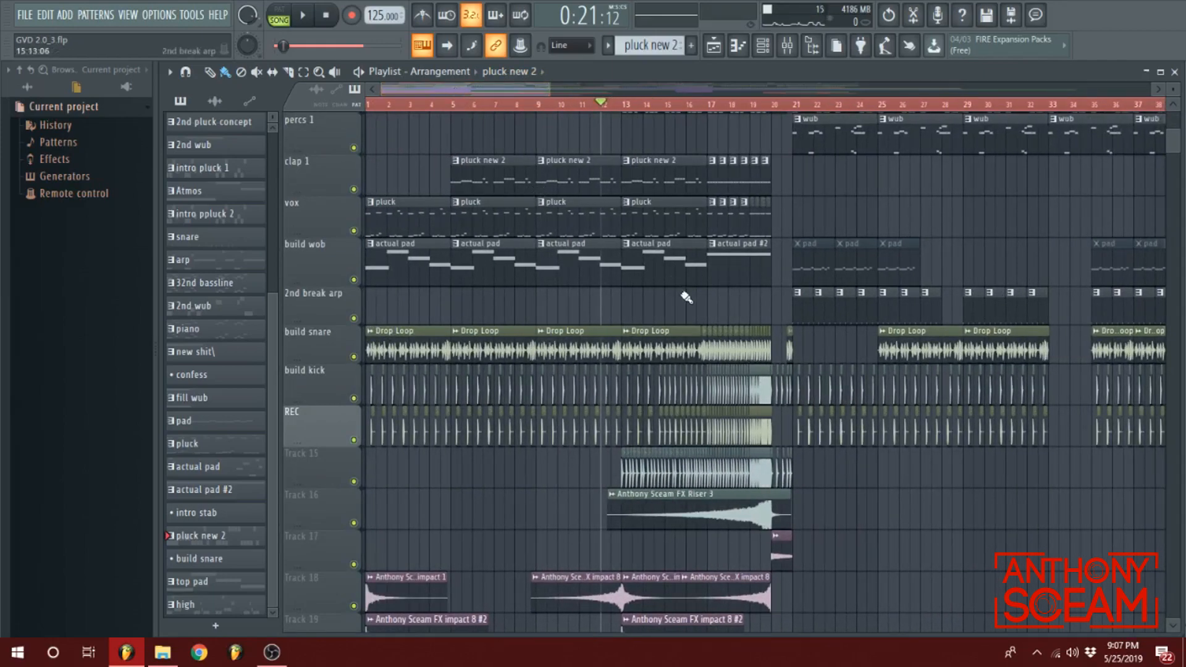
{"action": "scroll", "coordinate": [686, 297], "scroll_direction": "up", "scroll_amount": 3}
{"action": "left_click_drag", "start_coordinate": [609, 110], "coordinate": [619, 109]}
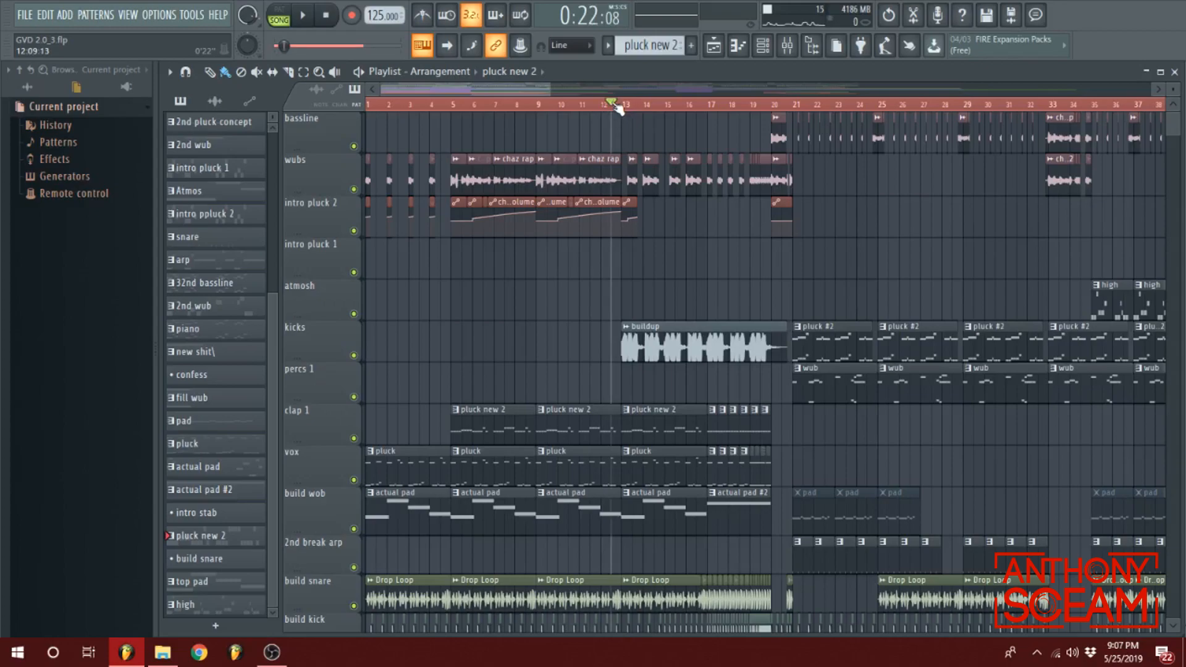
{"action": "key", "text": "space"}
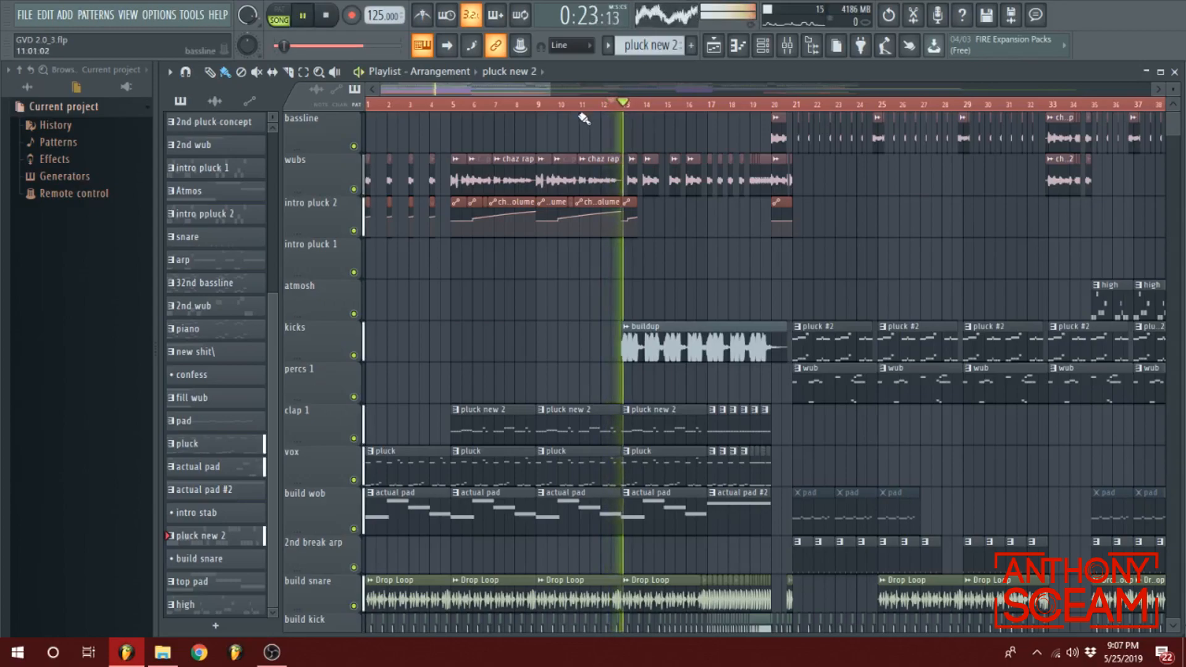
{"action": "key", "text": "space"}
- Replay the transition into bar 13, stop, and look over the riser, impact and pluck clips around it
{"action": "key", "text": "space"}
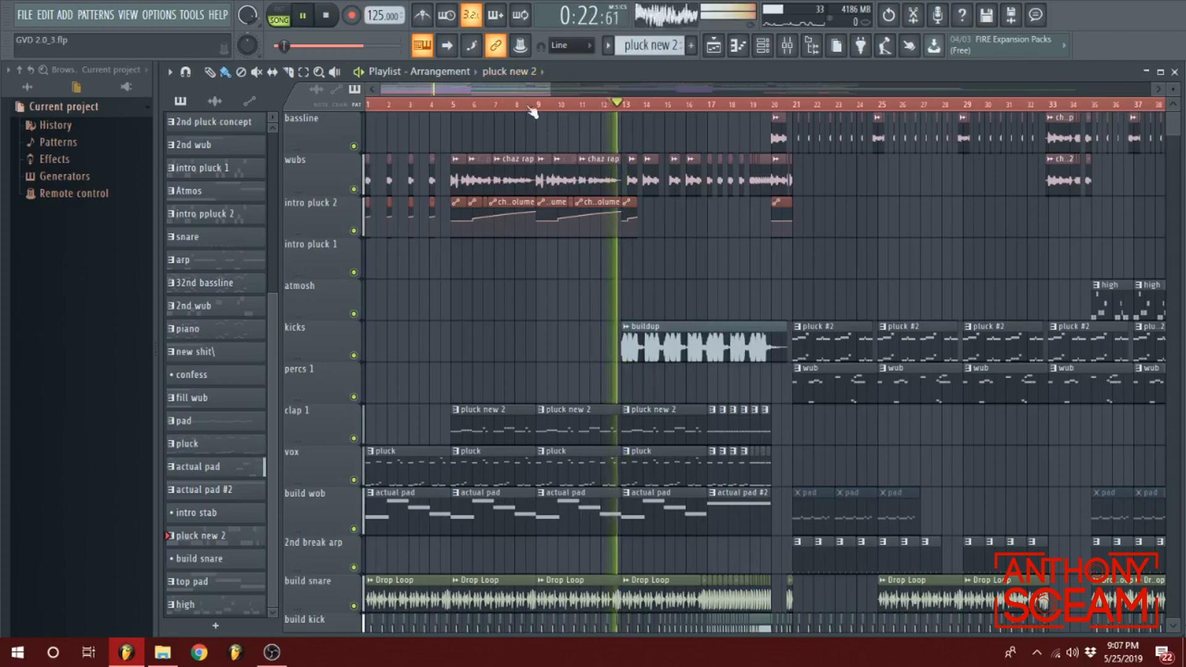
{"action": "scroll", "coordinate": [676, 213], "scroll_direction": "down", "scroll_amount": 4}
{"action": "scroll", "coordinate": [674, 212], "scroll_direction": "down", "scroll_amount": 6}
{"action": "key", "text": "space"}
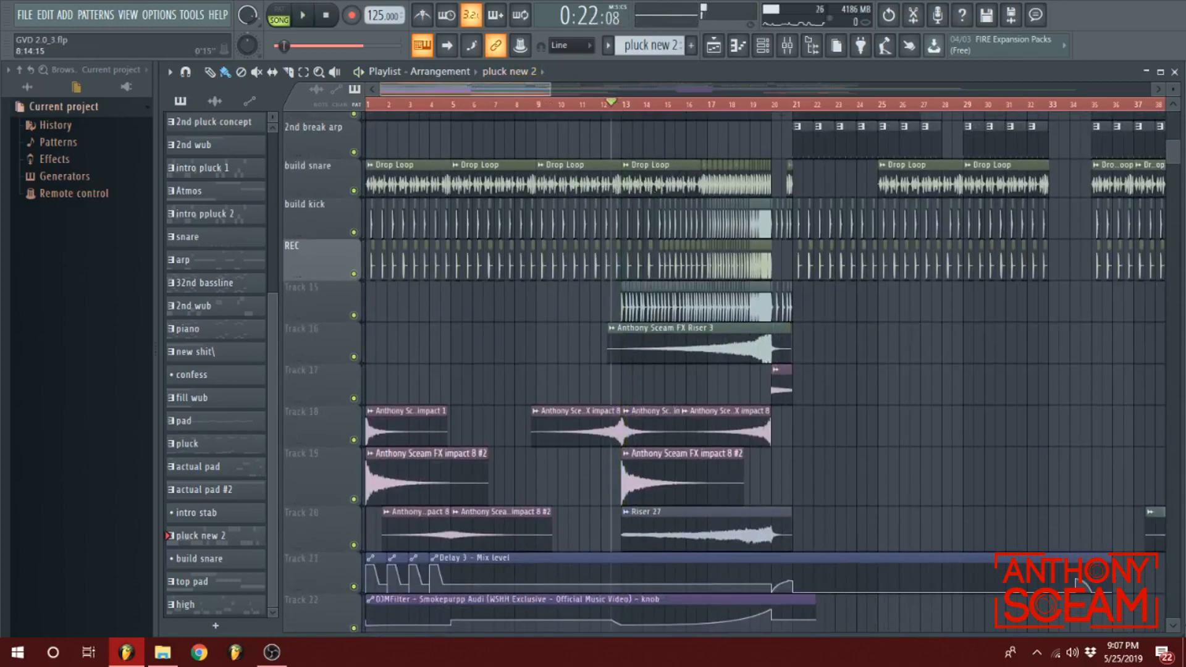
{"action": "scroll", "coordinate": [565, 152], "scroll_direction": "up", "scroll_amount": 4}
{"action": "scroll", "coordinate": [837, 442], "scroll_direction": "down", "scroll_amount": 4}
{"action": "scroll", "coordinate": [837, 411], "scroll_direction": "up", "scroll_amount": 4}
{"action": "scroll", "coordinate": [840, 389], "scroll_direction": "up", "scroll_amount": 9}
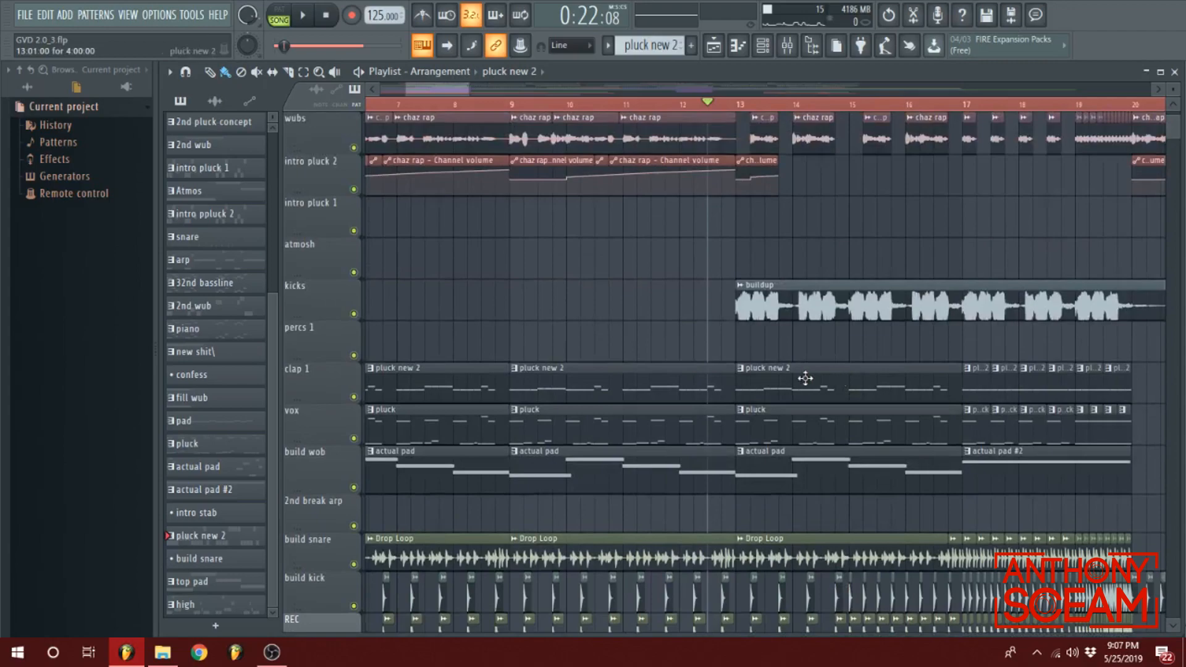
- Play the start of the buildup clip from before bar 13, then stop with the playhead at bar 13
{"action": "left_click", "coordinate": [272, 653]}
{"action": "left_click", "coordinate": [272, 653]}
{"action": "left_click_drag", "start_coordinate": [469, 91], "coordinate": [474, 91]}
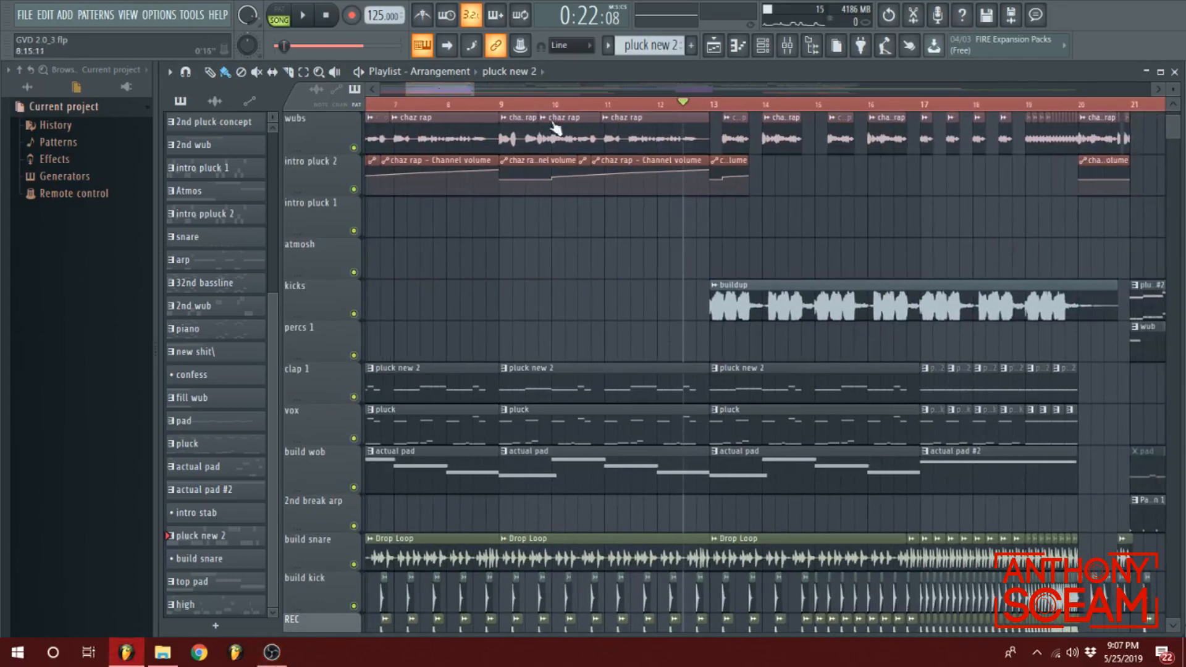
{"action": "key", "text": "space"}
{"action": "scroll", "coordinate": [775, 260], "scroll_direction": "down", "scroll_amount": 1}
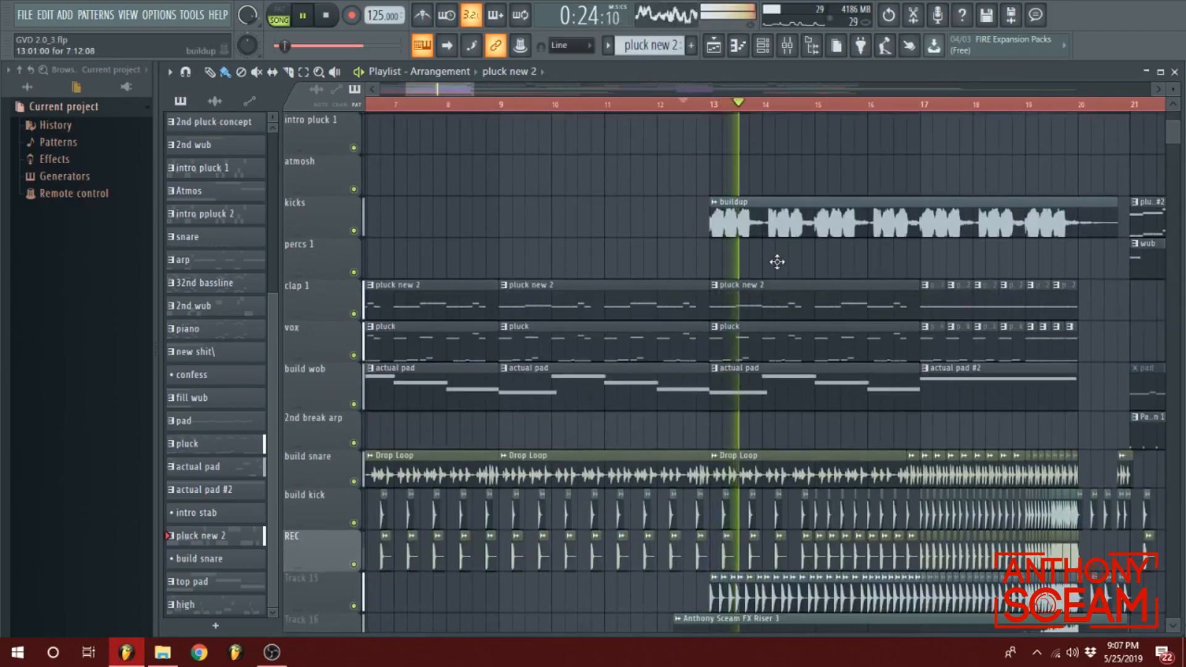
{"action": "scroll", "coordinate": [619, 254], "scroll_direction": "up", "scroll_amount": 2}
{"action": "key", "text": "space"}
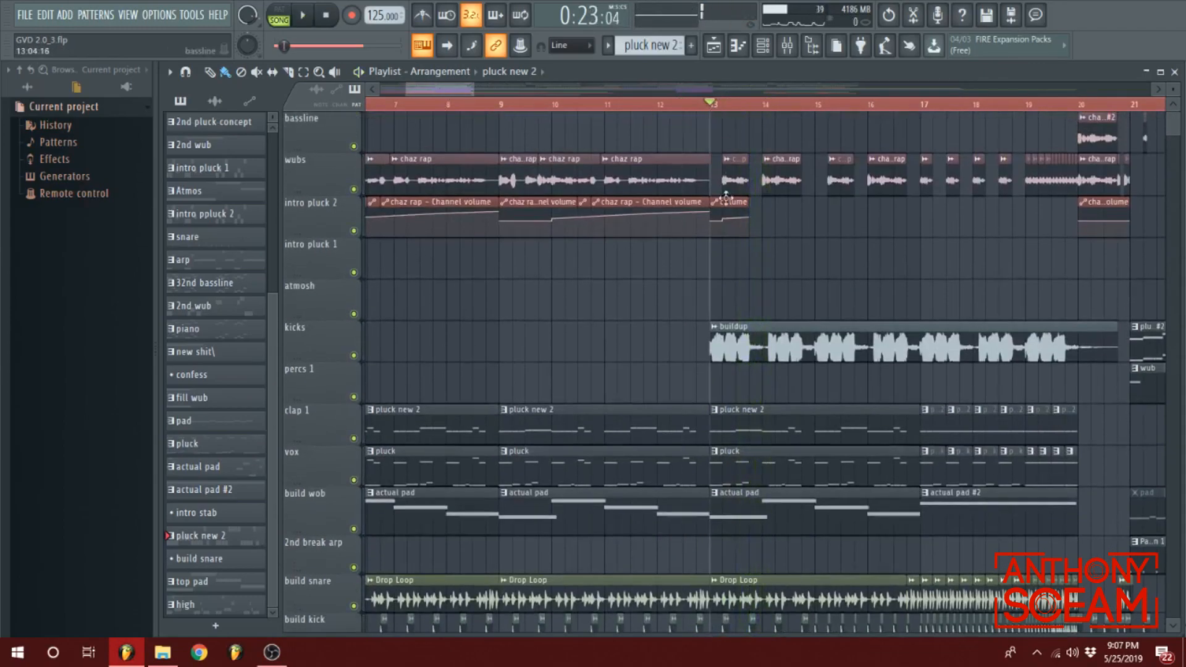
{"action": "scroll", "coordinate": [738, 235], "scroll_direction": "down", "scroll_amount": 15}
{"action": "scroll", "coordinate": [803, 173], "scroll_direction": "up", "scroll_amount": 15}
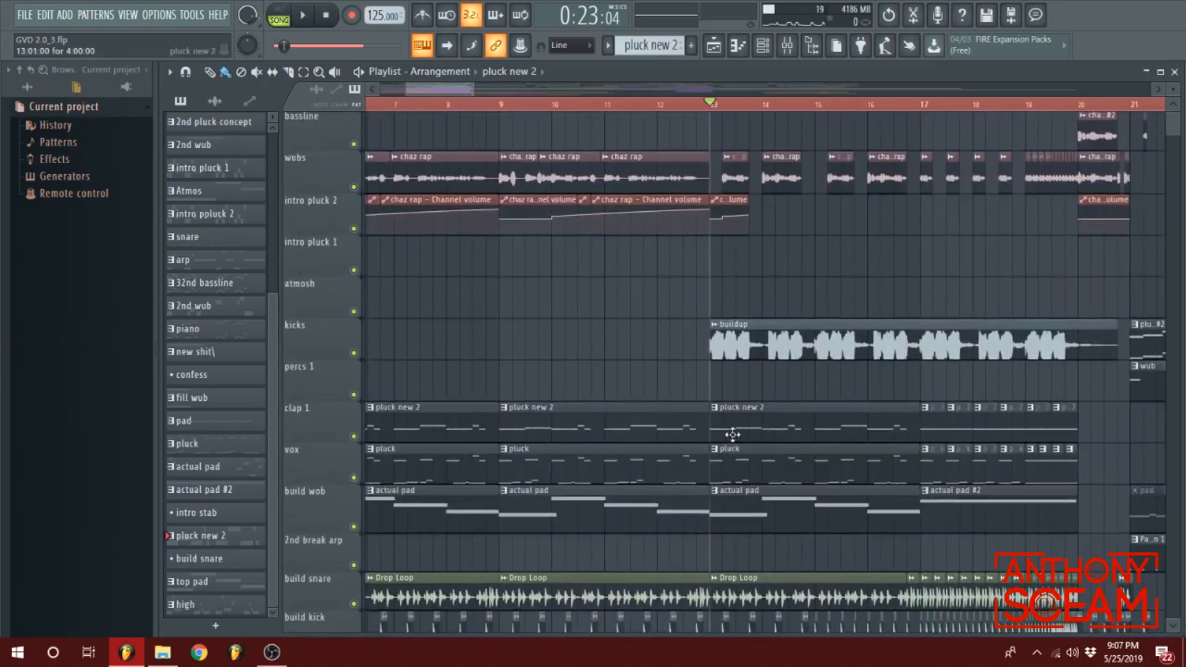
- Open the DJMFilter on the Smokepurpp vocal's mixer track and move its window clear of the effect list
{"action": "left_click", "coordinate": [788, 47]}
{"action": "left_click", "coordinate": [973, 225]}
{"action": "left_click", "coordinate": [974, 225]}
{"action": "left_click", "coordinate": [973, 222]}
{"action": "left_click_drag", "start_coordinate": [1077, 246], "coordinate": [667, 236]}
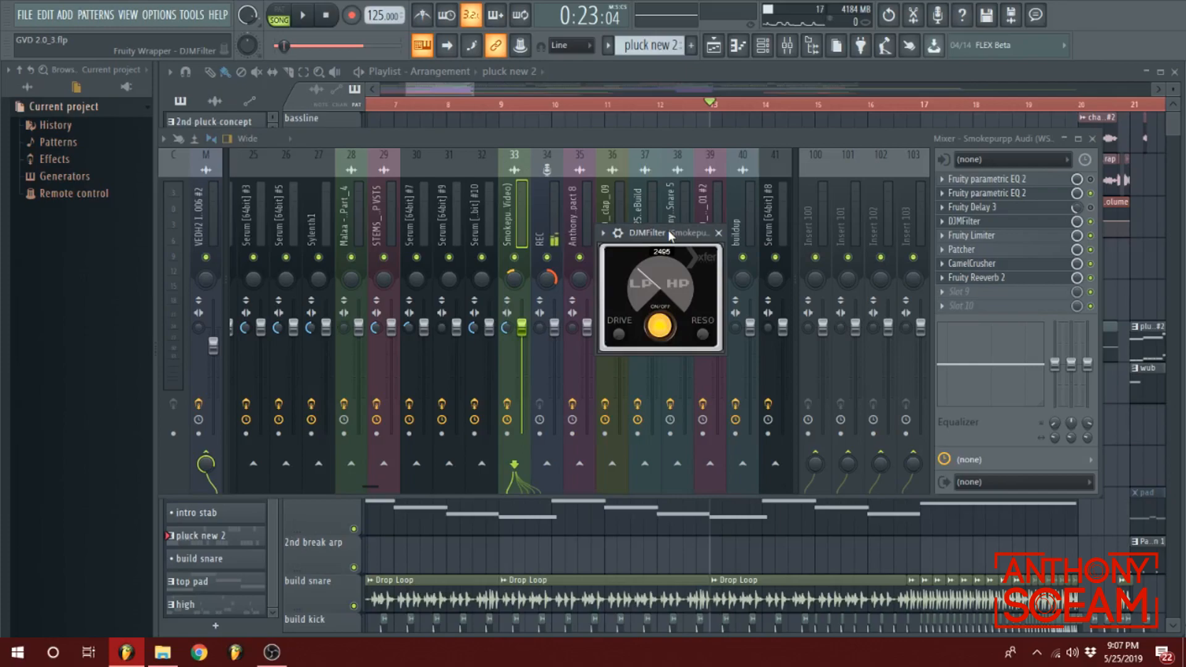
- Return to the playlist and briefly audition the buildup from bar 13
{"action": "left_click", "coordinate": [444, 88]}
{"action": "key", "text": "space"}
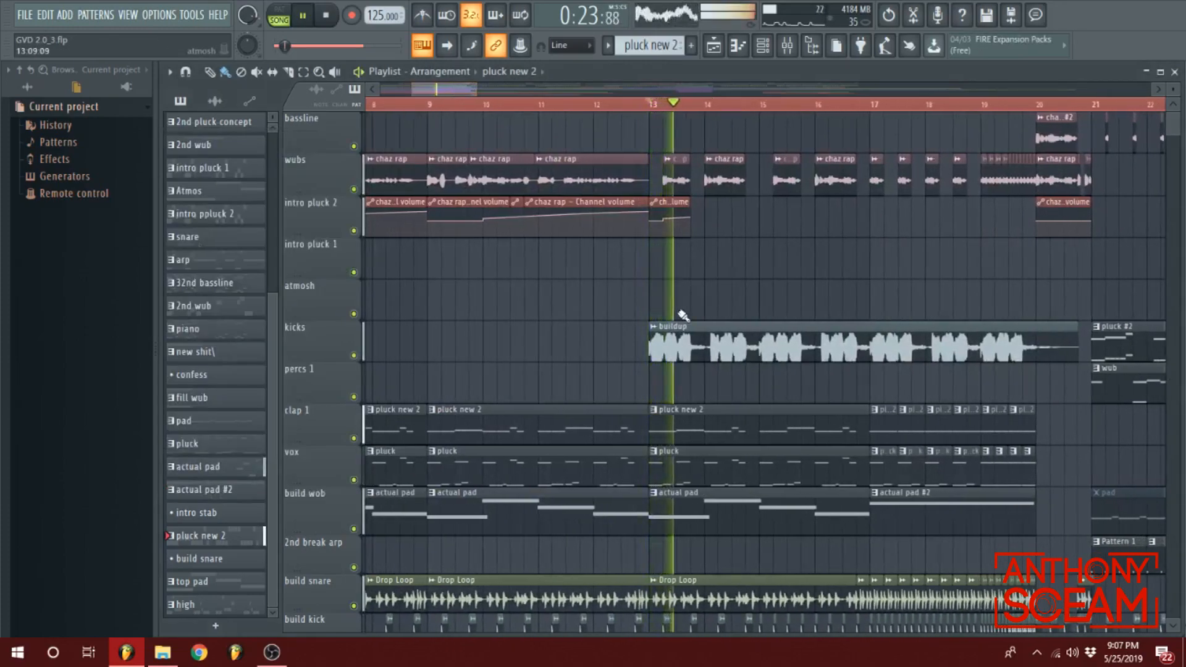
{"action": "key", "text": "space"}
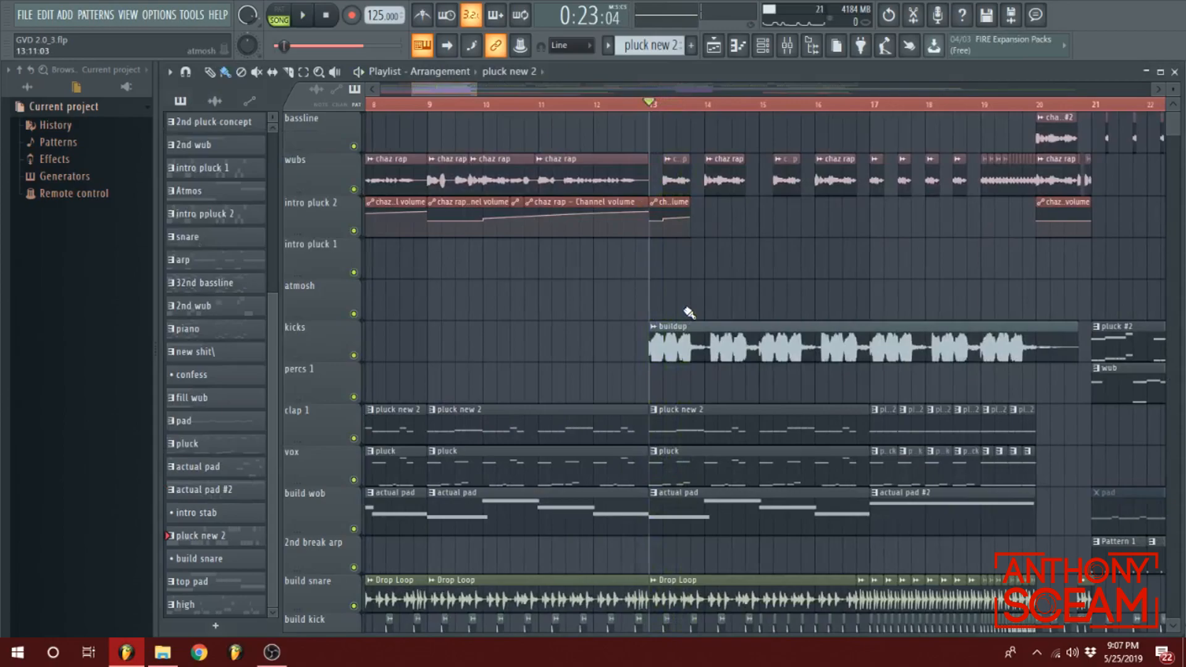
- Examine the filter, pitch, volume and mix-level automation clips running through the buildup, from Track 21 down to Track 41
{"action": "scroll", "coordinate": [689, 312], "scroll_direction": "down", "scroll_amount": 10}
{"action": "scroll", "coordinate": [680, 420], "scroll_direction": "up", "scroll_amount": 9}
{"action": "scroll", "coordinate": [680, 425], "scroll_direction": "down", "scroll_amount": 15}
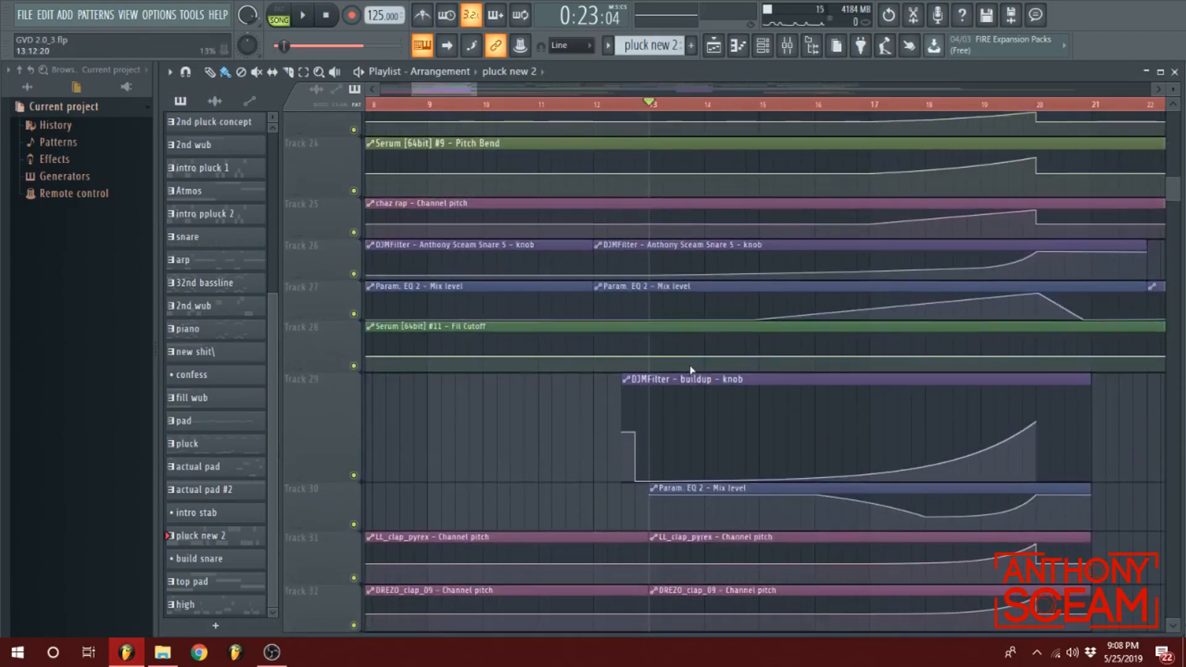
{"action": "scroll", "coordinate": [694, 365], "scroll_direction": "down", "scroll_amount": 6}
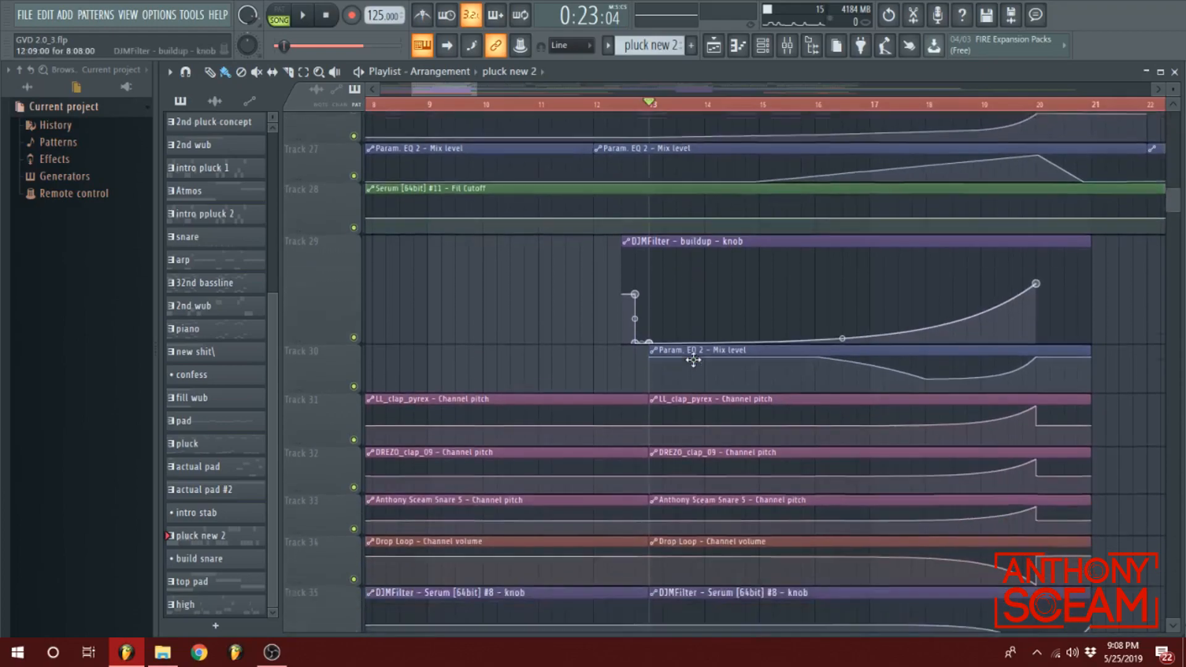
{"action": "scroll", "coordinate": [635, 398], "scroll_direction": "down", "scroll_amount": 5}
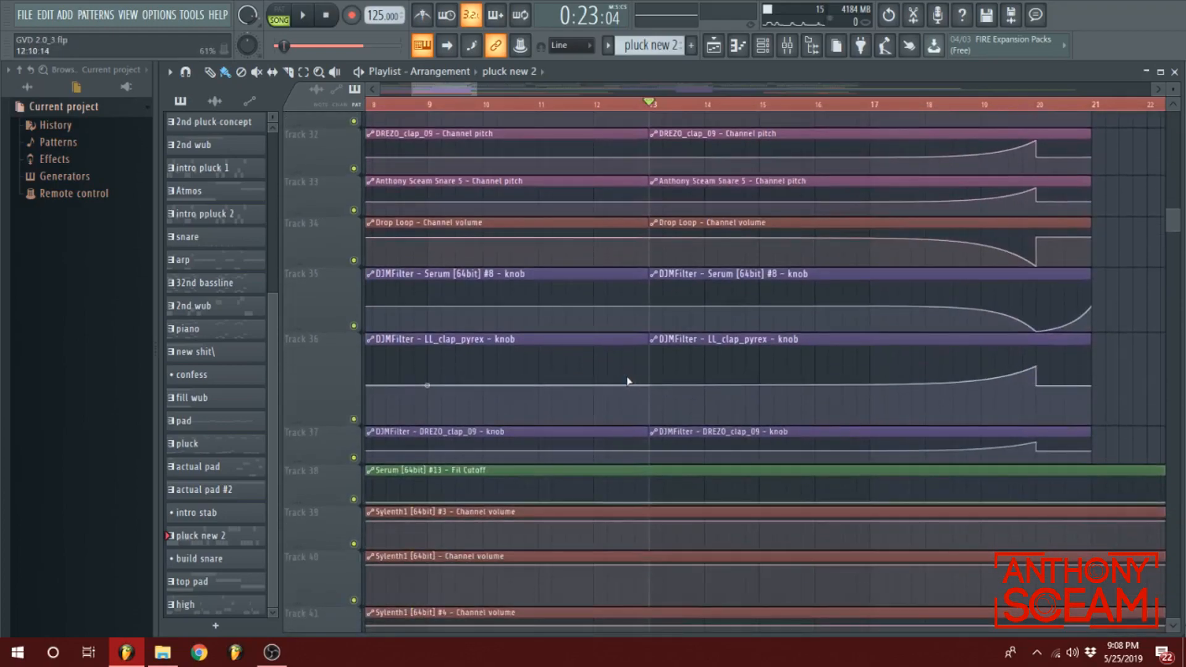
{"action": "scroll", "coordinate": [721, 383], "scroll_direction": "up", "scroll_amount": 18}
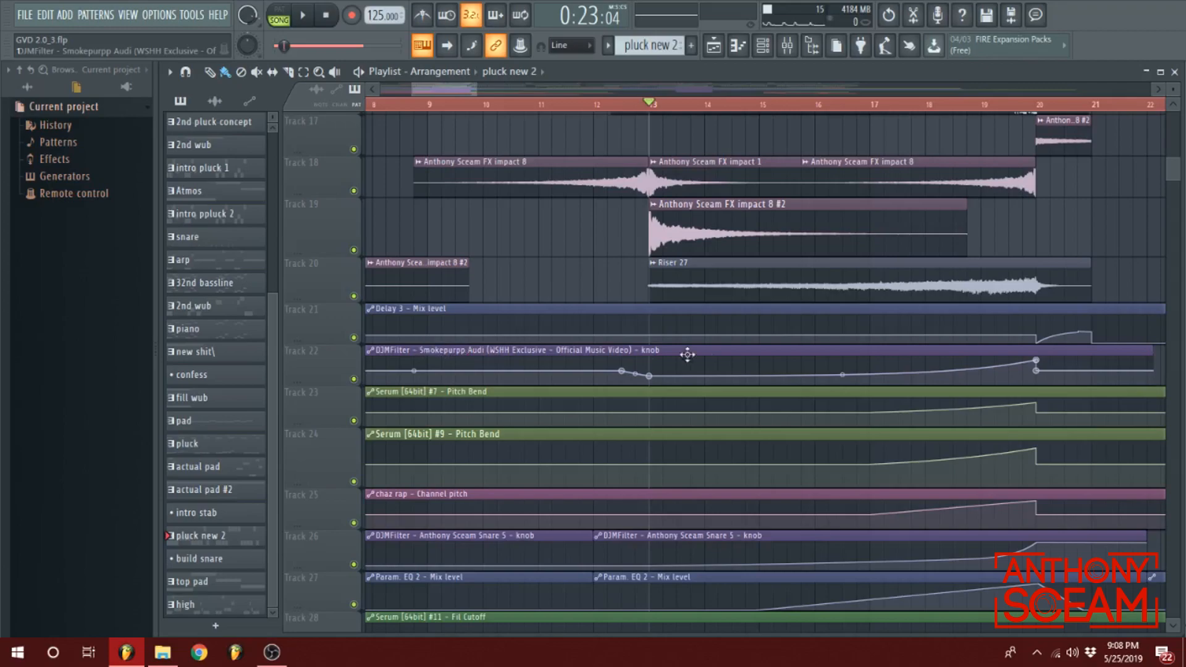
{"action": "scroll", "coordinate": [772, 399], "scroll_direction": "up", "scroll_amount": 4}
{"action": "scroll", "coordinate": [772, 400], "scroll_direction": "down", "scroll_amount": 3}
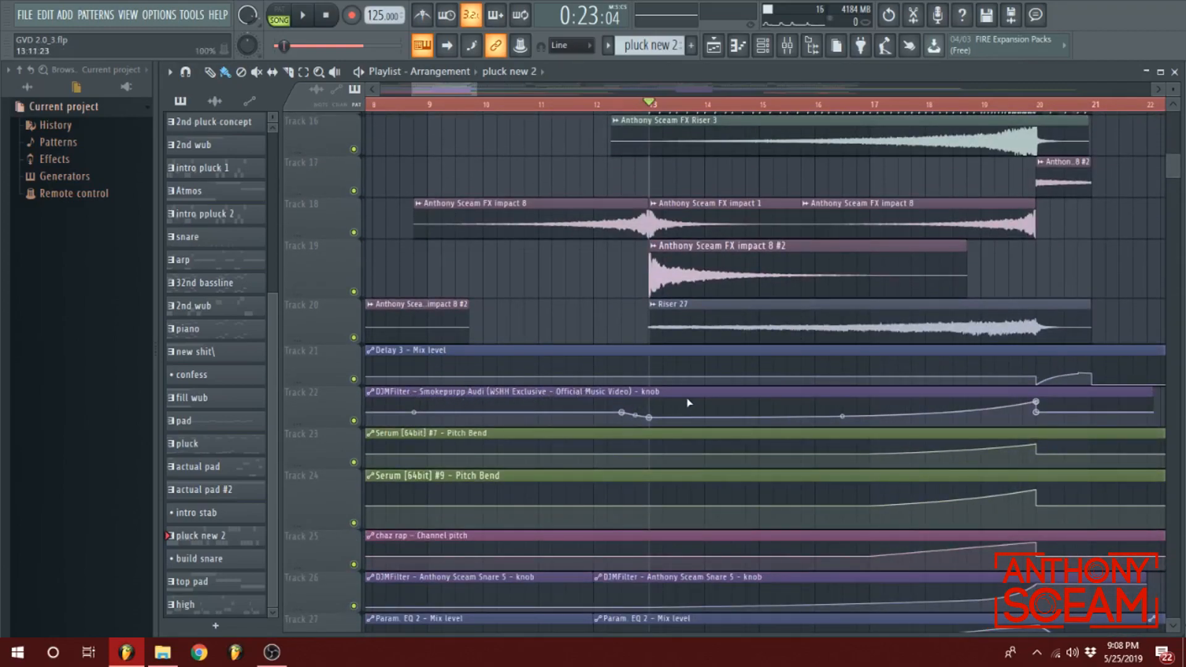
{"action": "scroll", "coordinate": [732, 237], "scroll_direction": "up", "scroll_amount": 12}
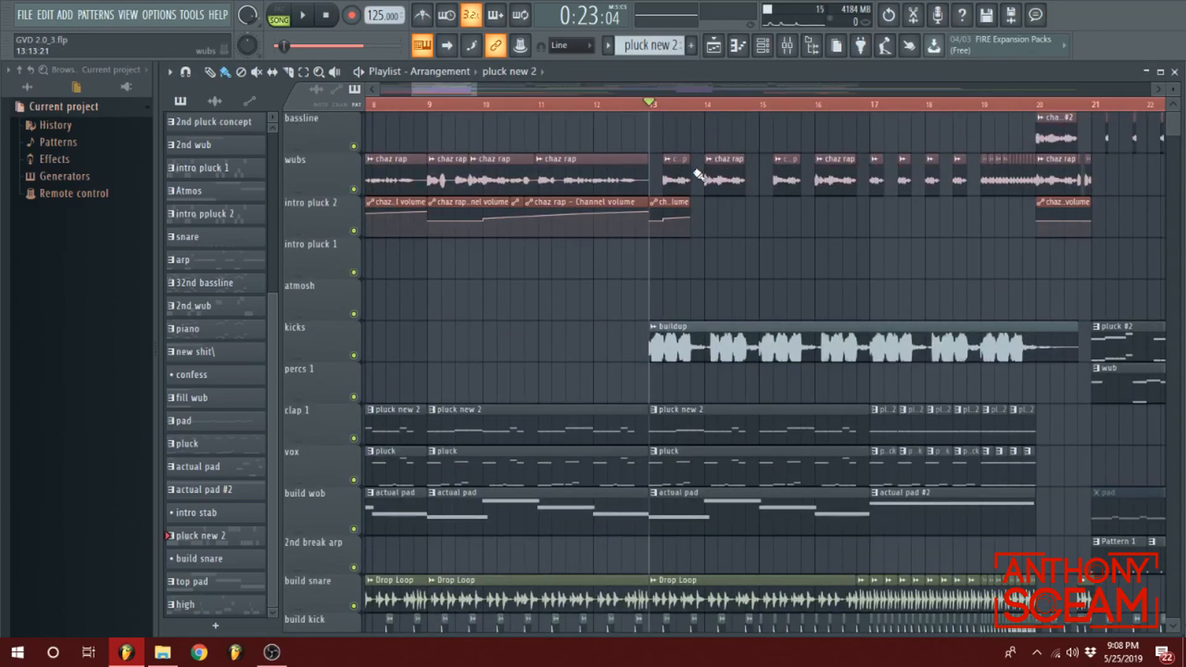
- Play the buildup again from bar 13 while viewing its layered tracks, then stop
{"action": "key", "text": "space"}
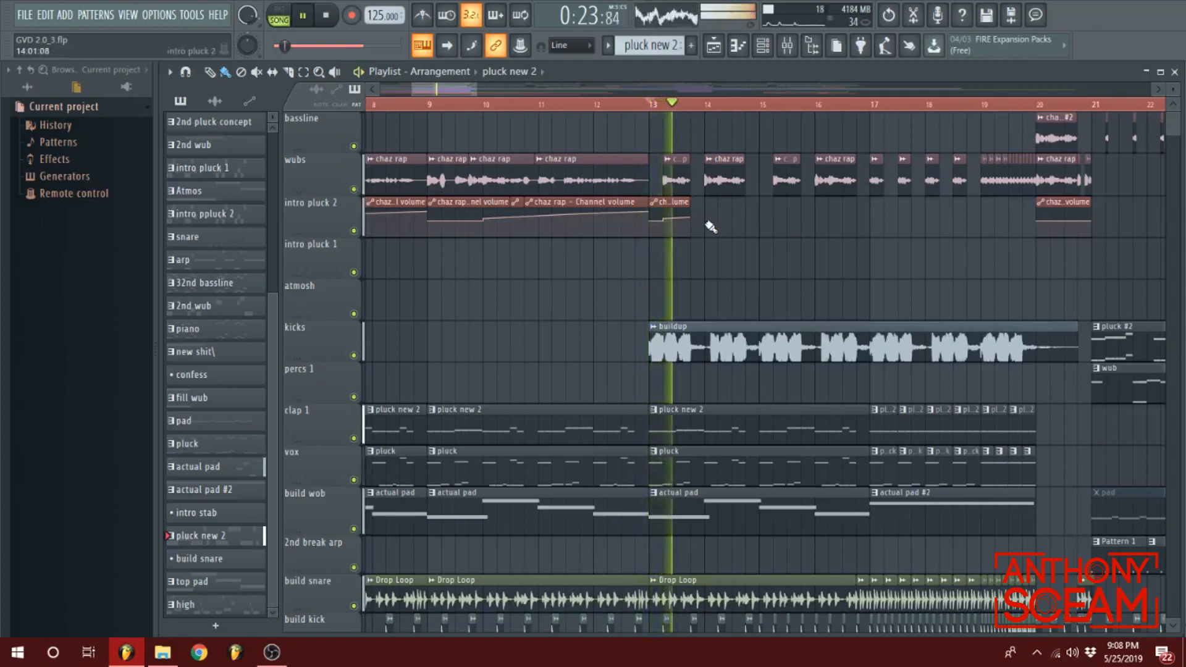
{"action": "scroll", "coordinate": [704, 210], "scroll_direction": "down", "scroll_amount": 5}
{"action": "scroll", "coordinate": [710, 222], "scroll_direction": "down", "scroll_amount": 3}
{"action": "scroll", "coordinate": [710, 221], "scroll_direction": "up", "scroll_amount": 8}
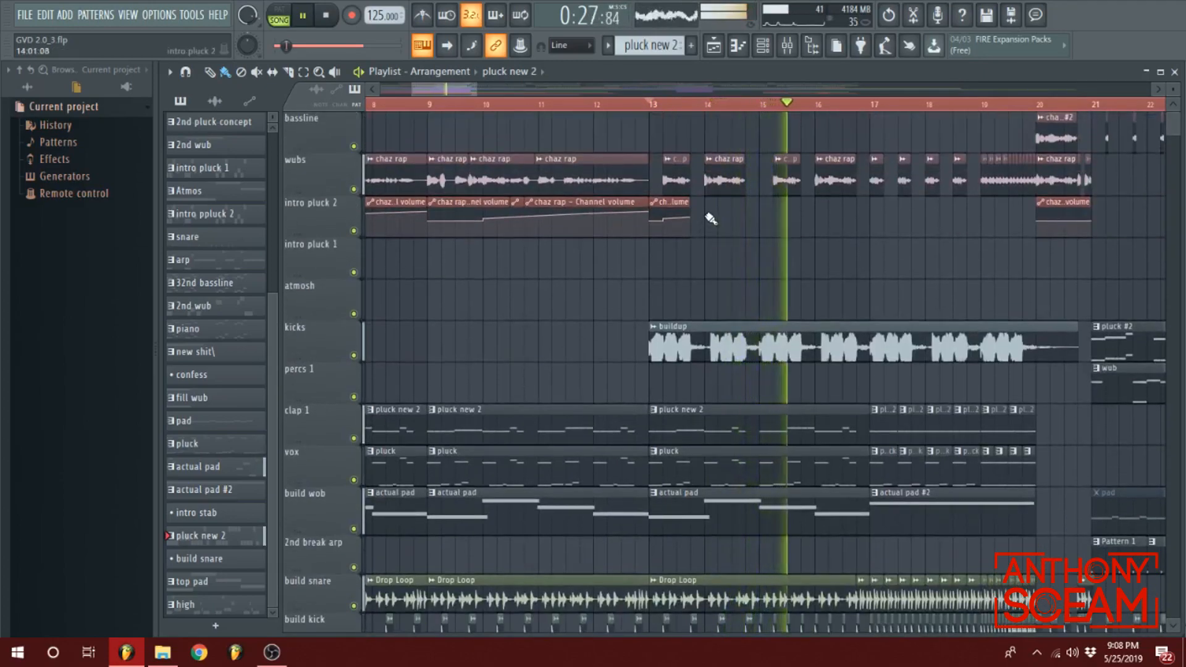
{"action": "key", "text": "space"}
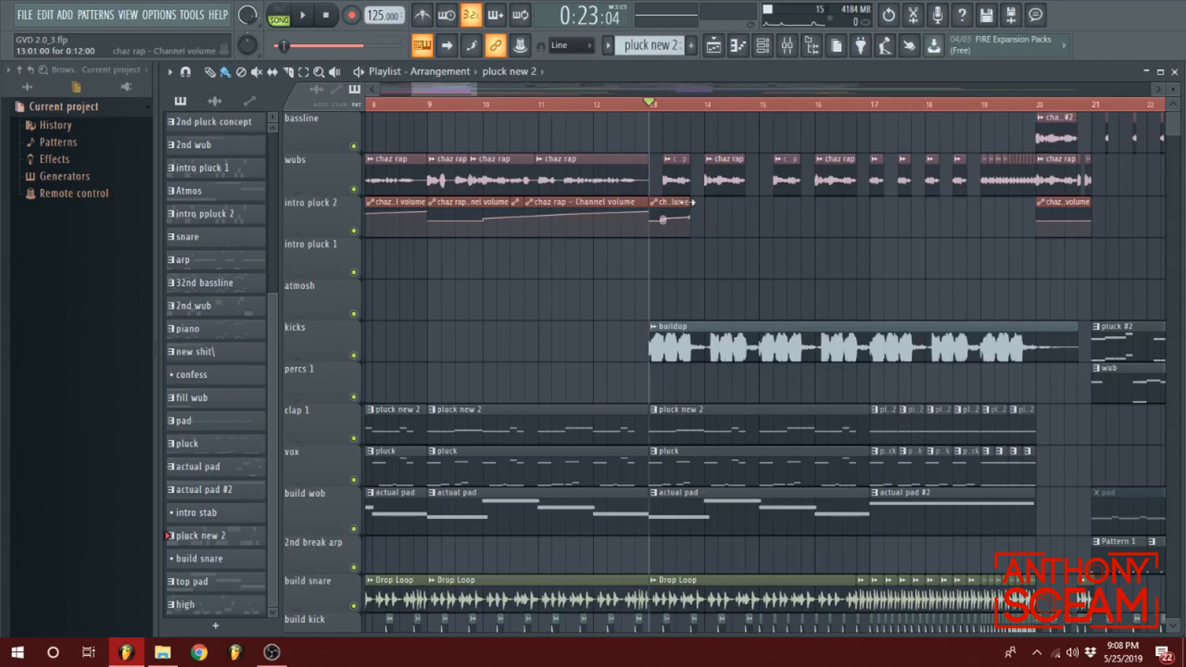
- Audition the buildup from bar 13, and play its second half from bar 17 before stopping
{"action": "left_click_drag", "start_coordinate": [435, 93], "coordinate": [440, 92]}
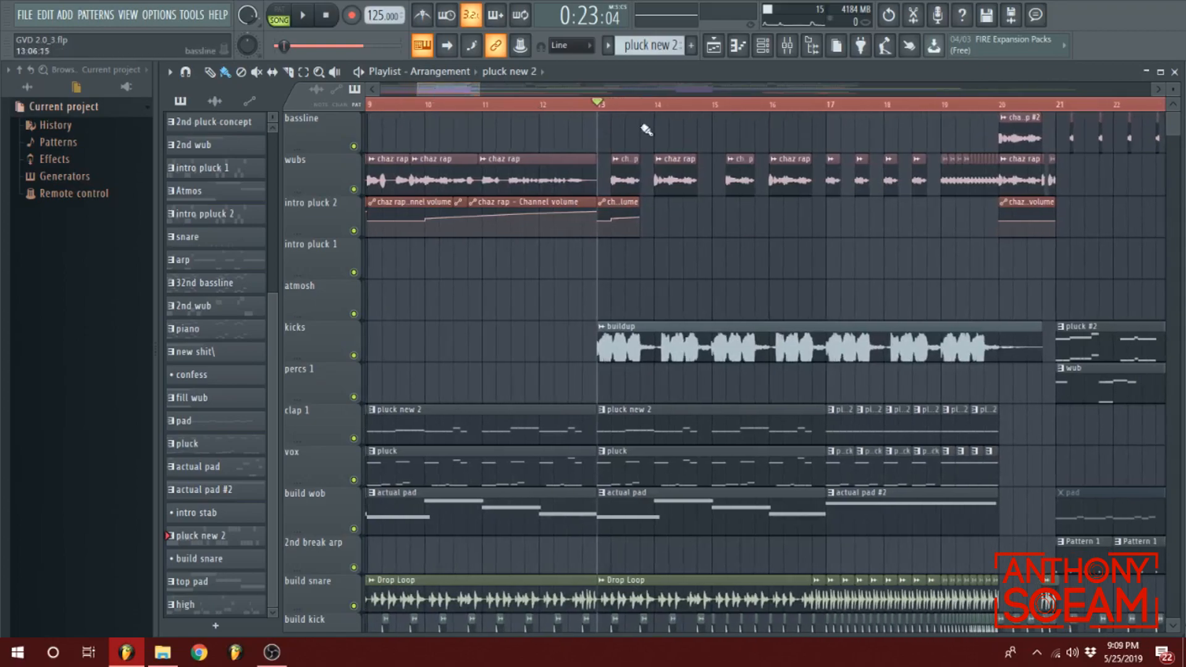
{"action": "key", "text": "space"}
{"action": "key", "text": "space"}
{"action": "left_click", "coordinate": [827, 105]}
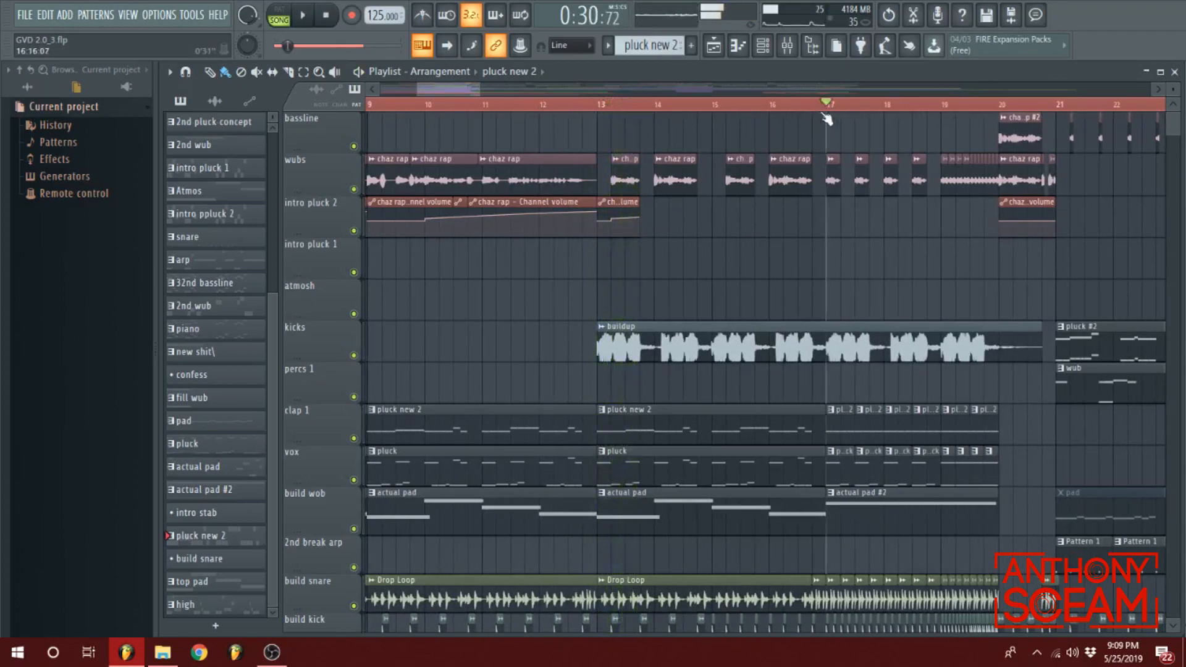
{"action": "key", "text": "space"}
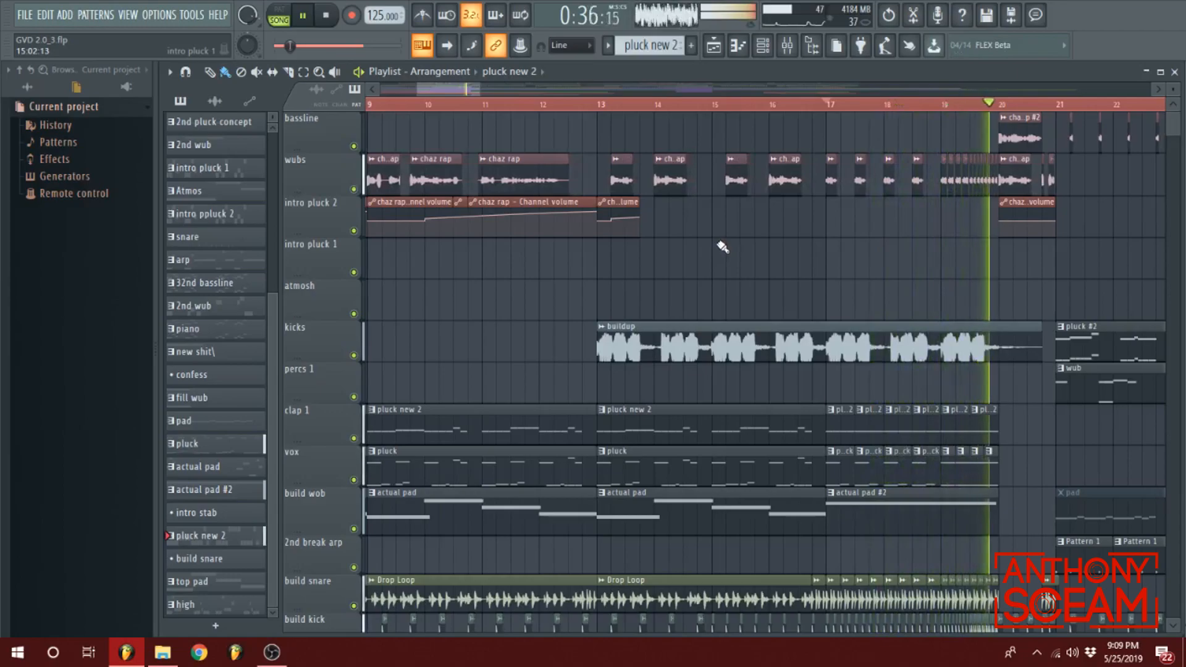
{"action": "key", "text": "space"}
{"action": "scroll", "coordinate": [721, 245], "scroll_direction": "down", "scroll_amount": 2}
{"action": "scroll", "coordinate": [721, 245], "scroll_direction": "up", "scroll_amount": 2}
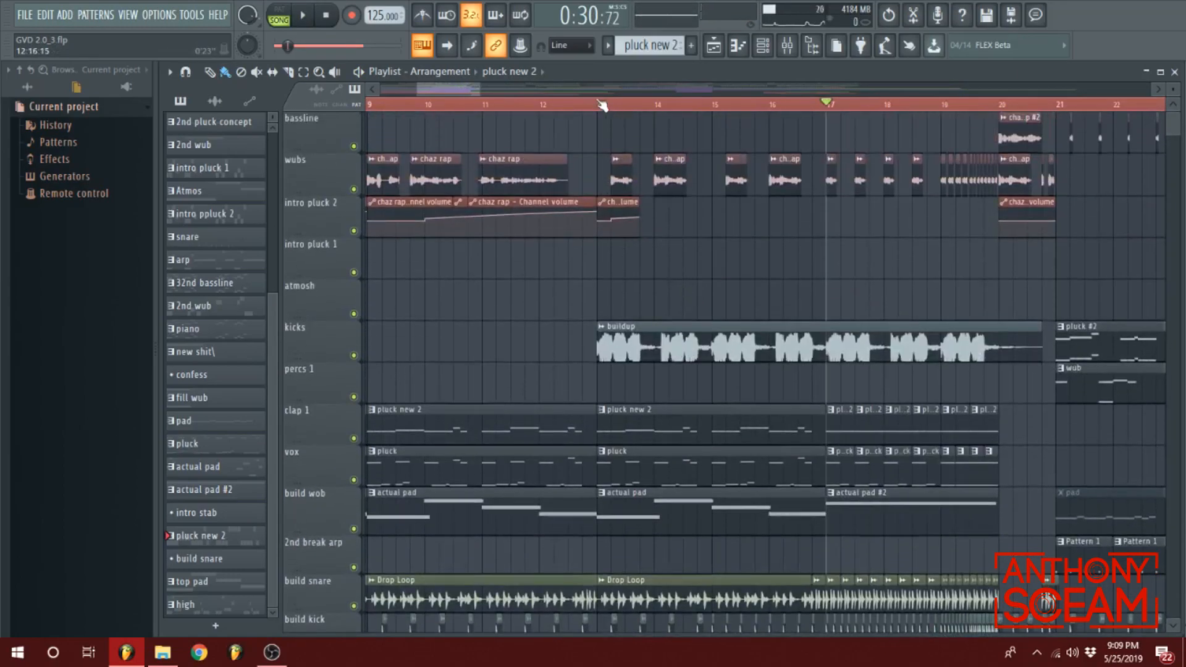
- Solo Track 15, play its percussion hits from bar 13, and restore all the other tracks
{"action": "left_click", "coordinate": [602, 106]}
{"action": "scroll", "coordinate": [349, 291], "scroll_direction": "down", "scroll_amount": 10}
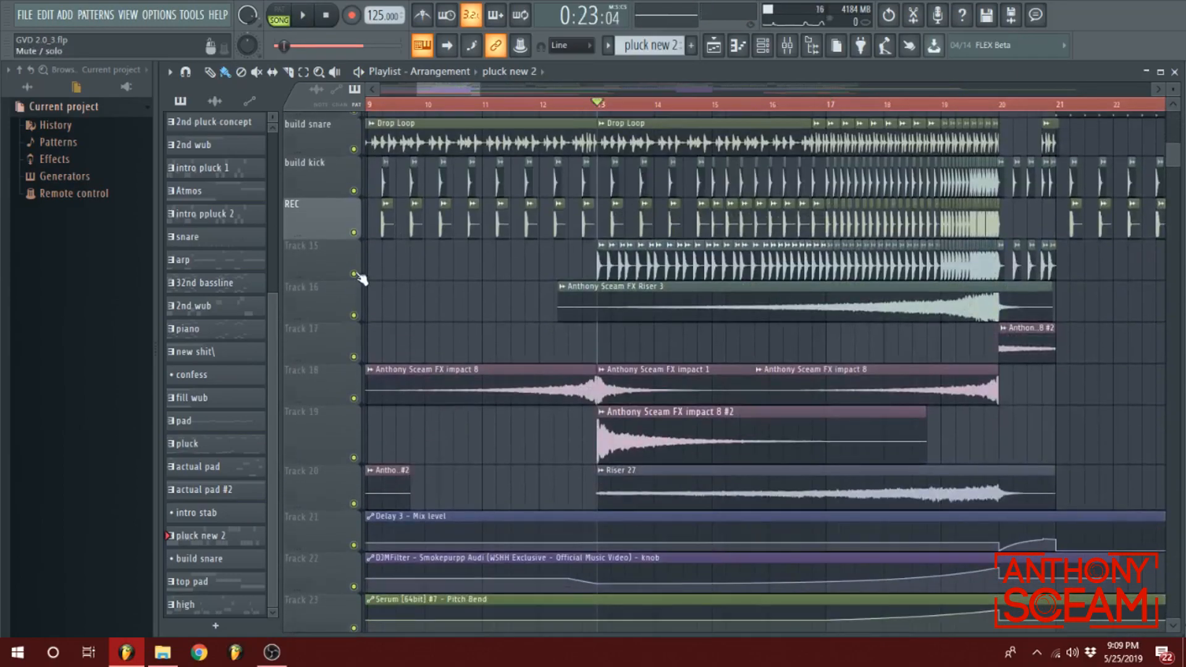
{"action": "right_click", "coordinate": [353, 273]}
{"action": "key", "text": "space"}
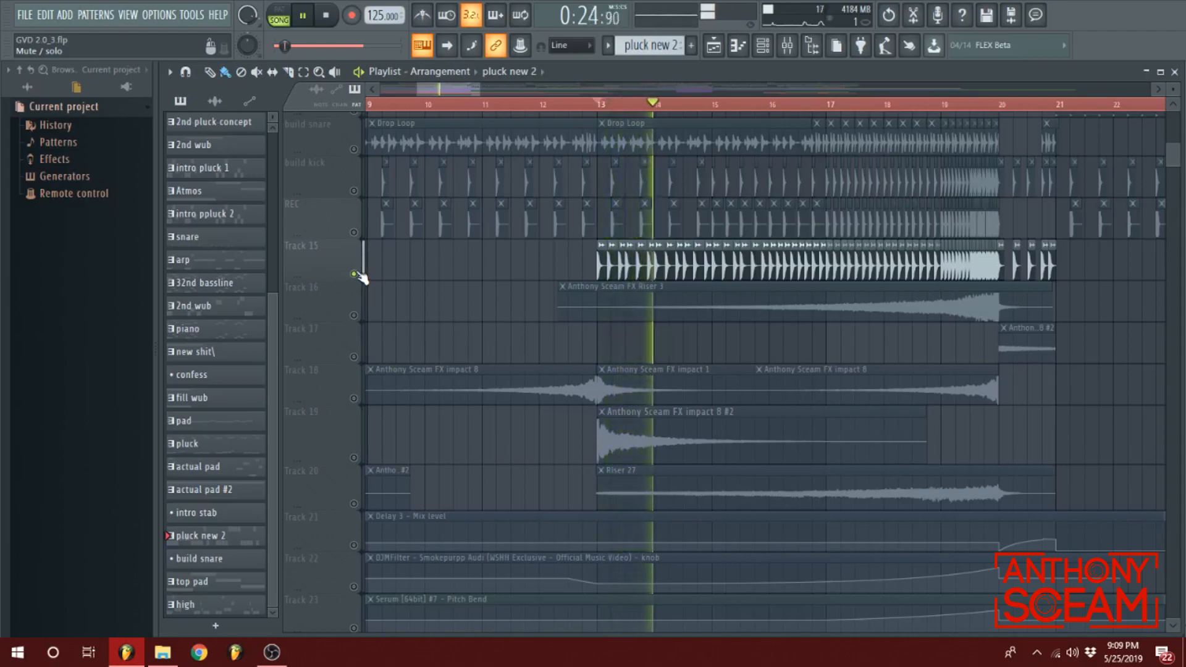
{"action": "key", "text": "space"}
{"action": "right_click", "coordinate": [354, 274]}
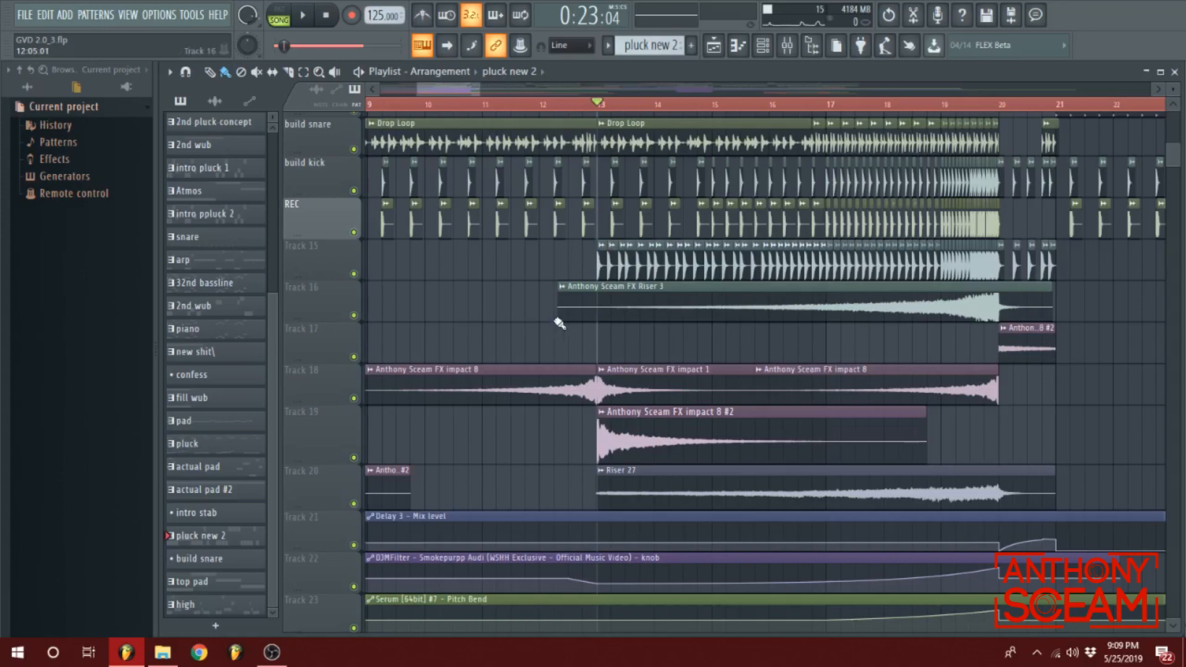
- Play the buildup's layered drums and risers from bar 13, jumping ahead to late bar 15, and stop
{"action": "scroll", "coordinate": [531, 320], "scroll_direction": "up", "scroll_amount": 2}
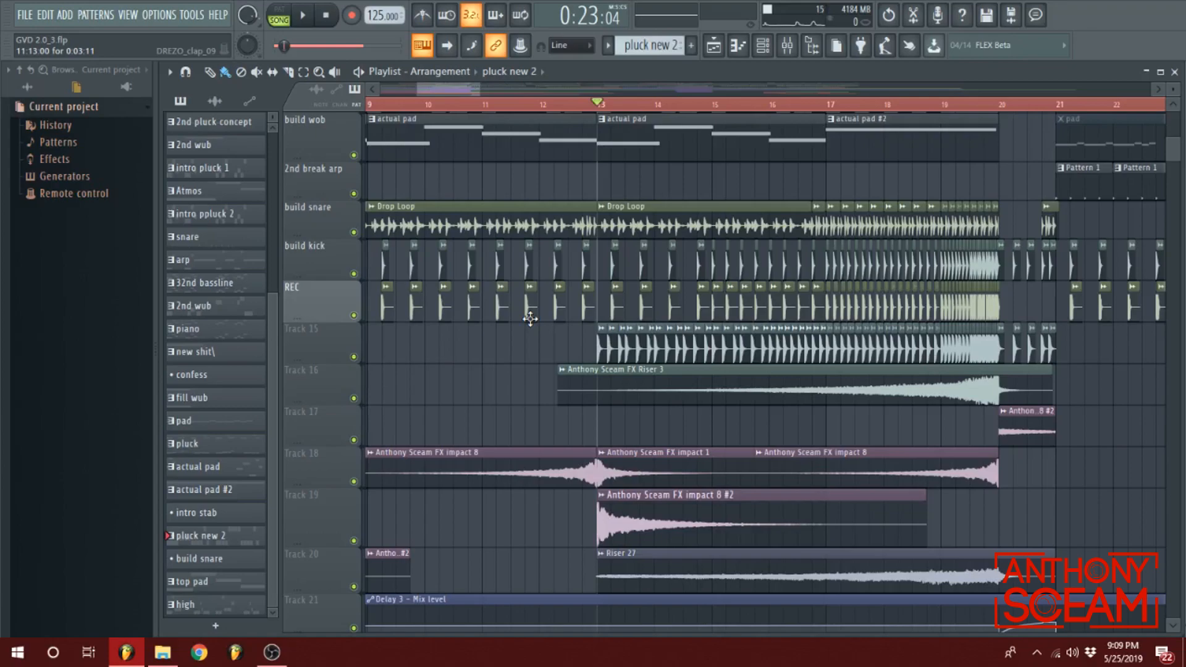
{"action": "key", "text": "space"}
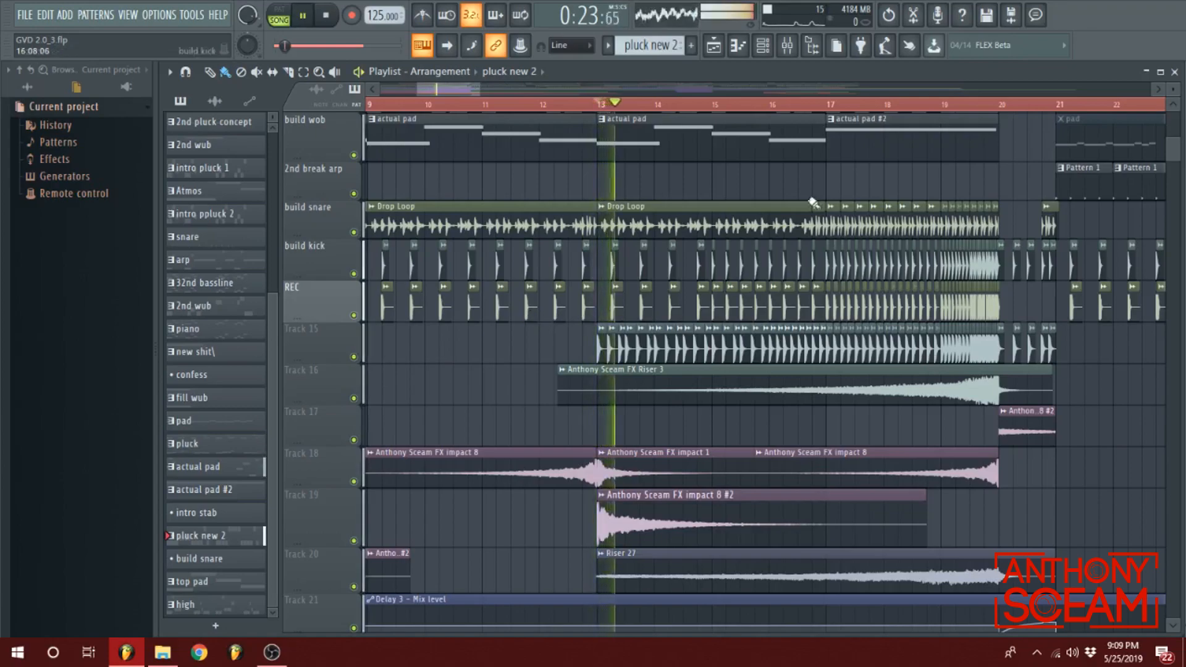
{"action": "left_click", "coordinate": [757, 106]}
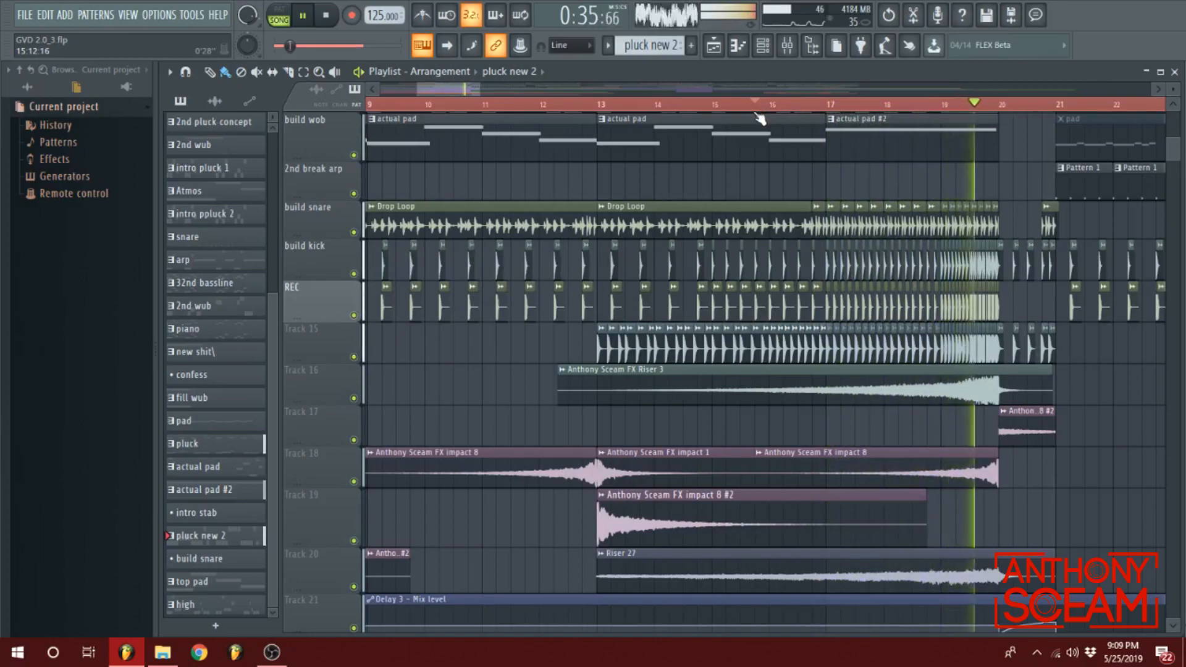
{"action": "key", "text": "space"}
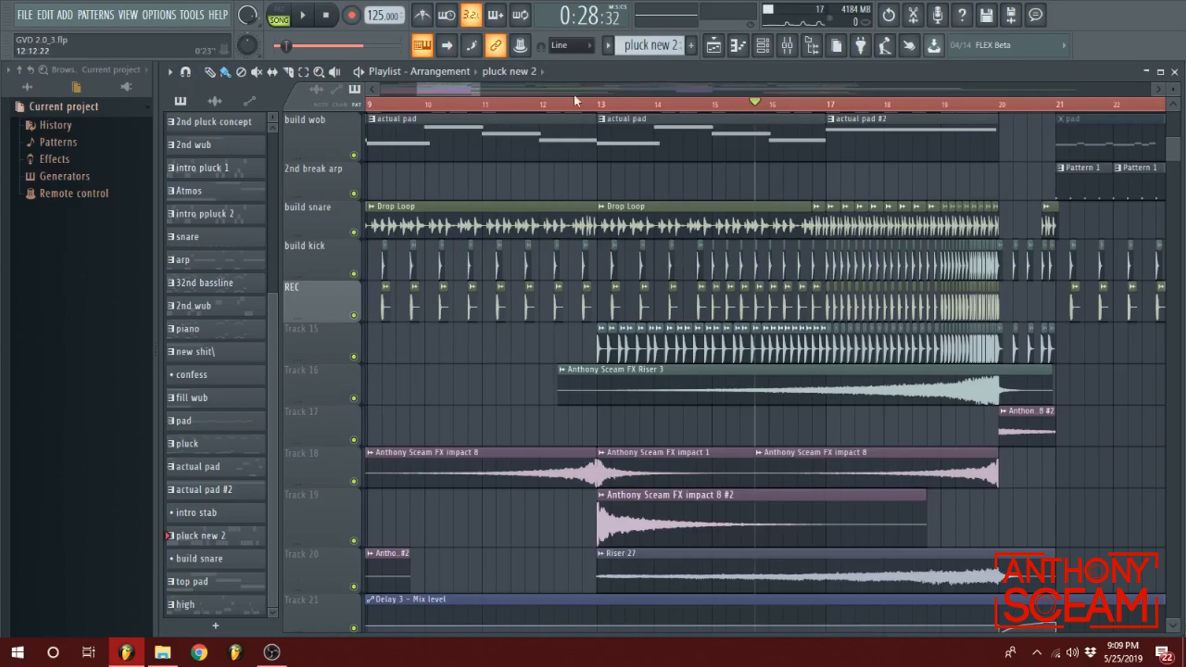
- Review the buildup's clip layers and briefly play the point just before bar 17 where the snare hits are chopped
{"action": "left_click_drag", "start_coordinate": [418, 90], "coordinate": [428, 90]}
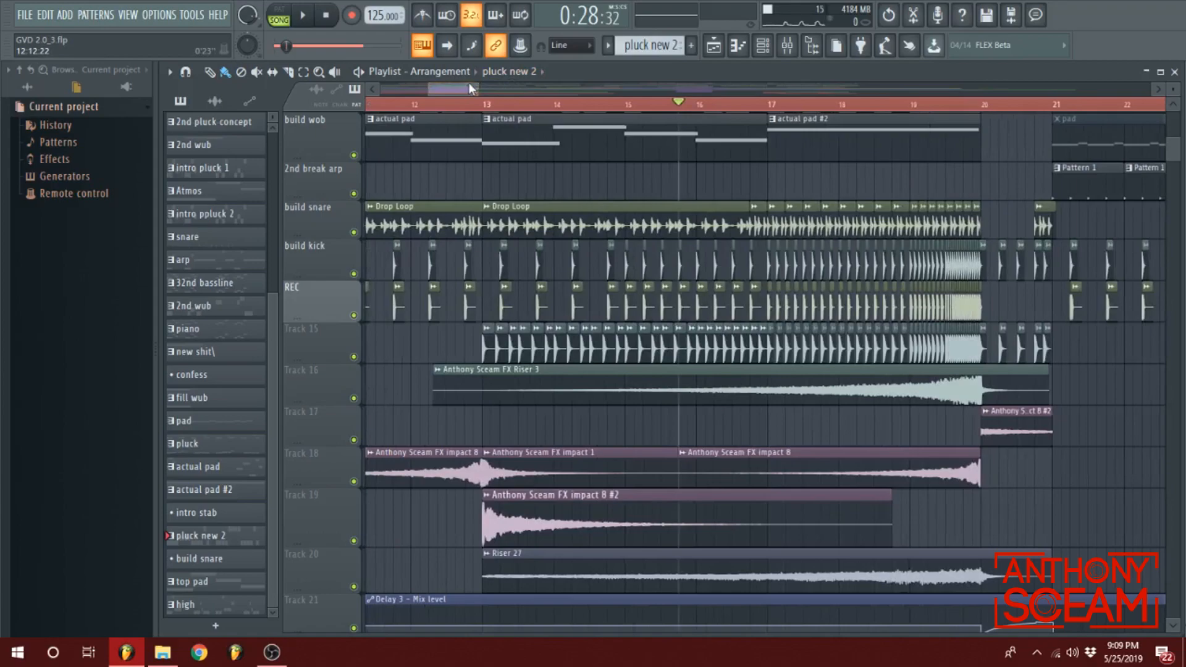
{"action": "scroll", "coordinate": [809, 213], "scroll_direction": "up", "scroll_amount": 5}
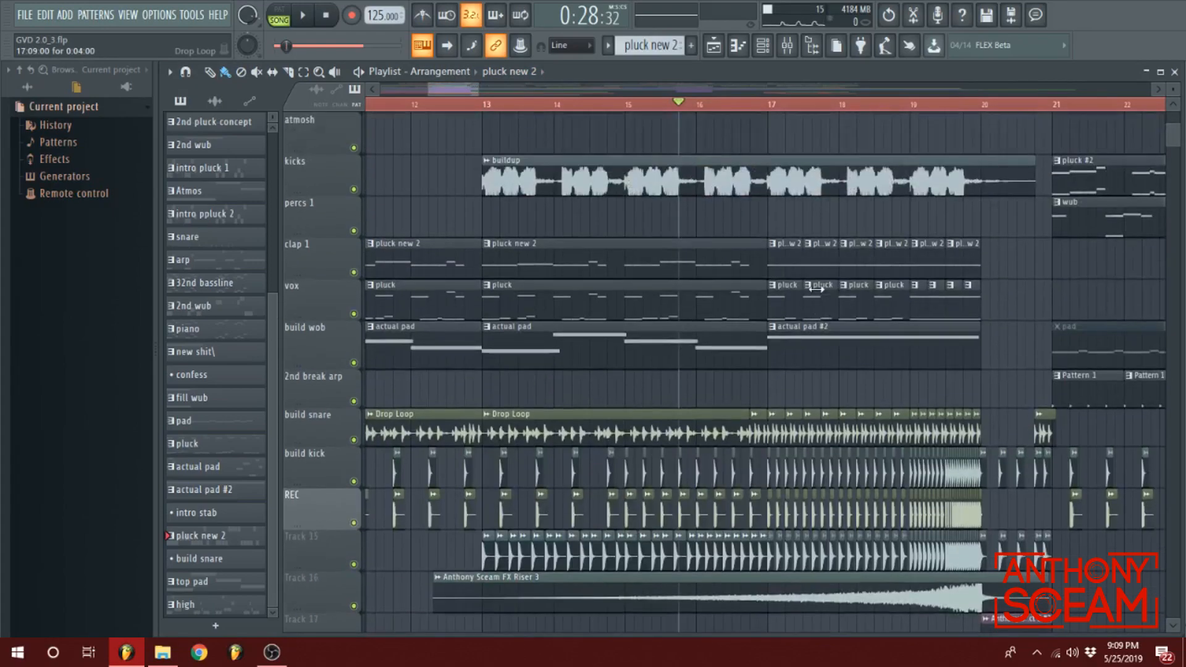
{"action": "scroll", "coordinate": [815, 289], "scroll_direction": "up", "scroll_amount": 4}
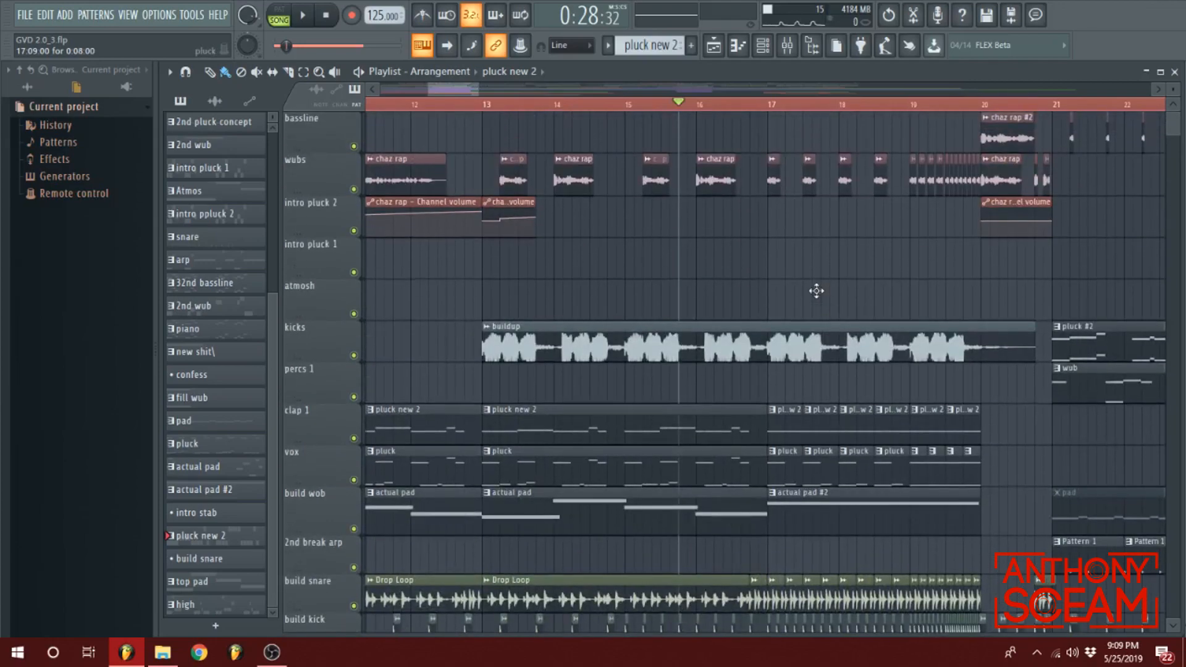
{"action": "scroll", "coordinate": [809, 291], "scroll_direction": "down", "scroll_amount": 9}
{"action": "scroll", "coordinate": [809, 292], "scroll_direction": "down", "scroll_amount": 1}
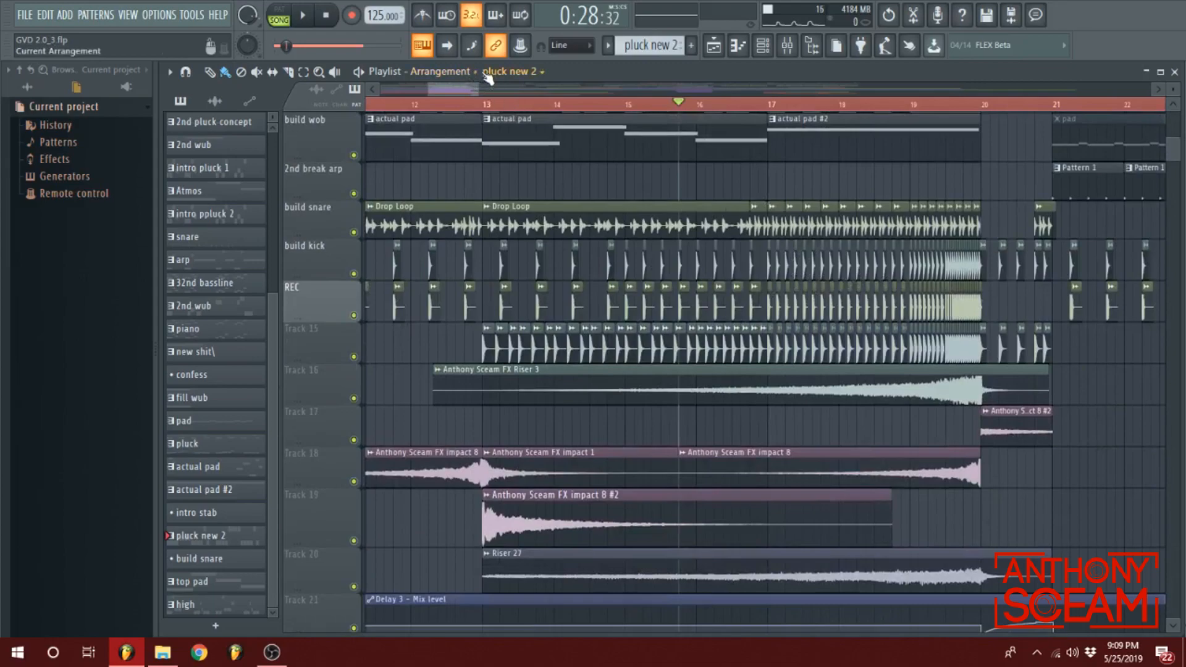
{"action": "left_click", "coordinate": [750, 103]}
{"action": "key", "text": "space"}
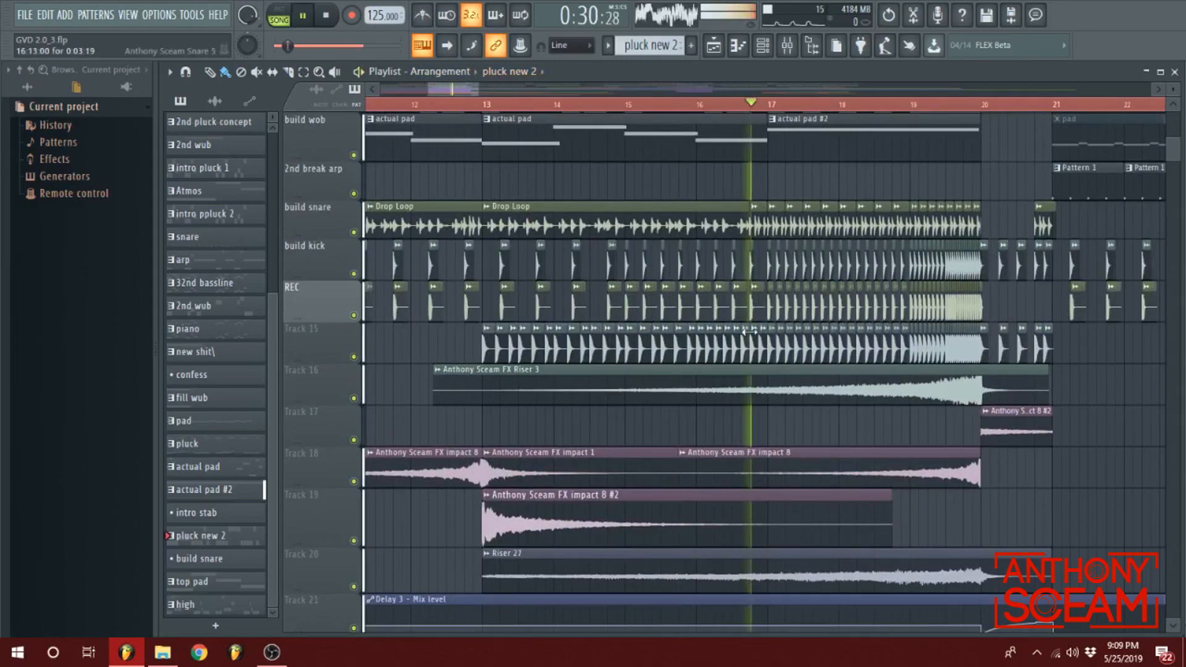
{"action": "key", "text": "space"}
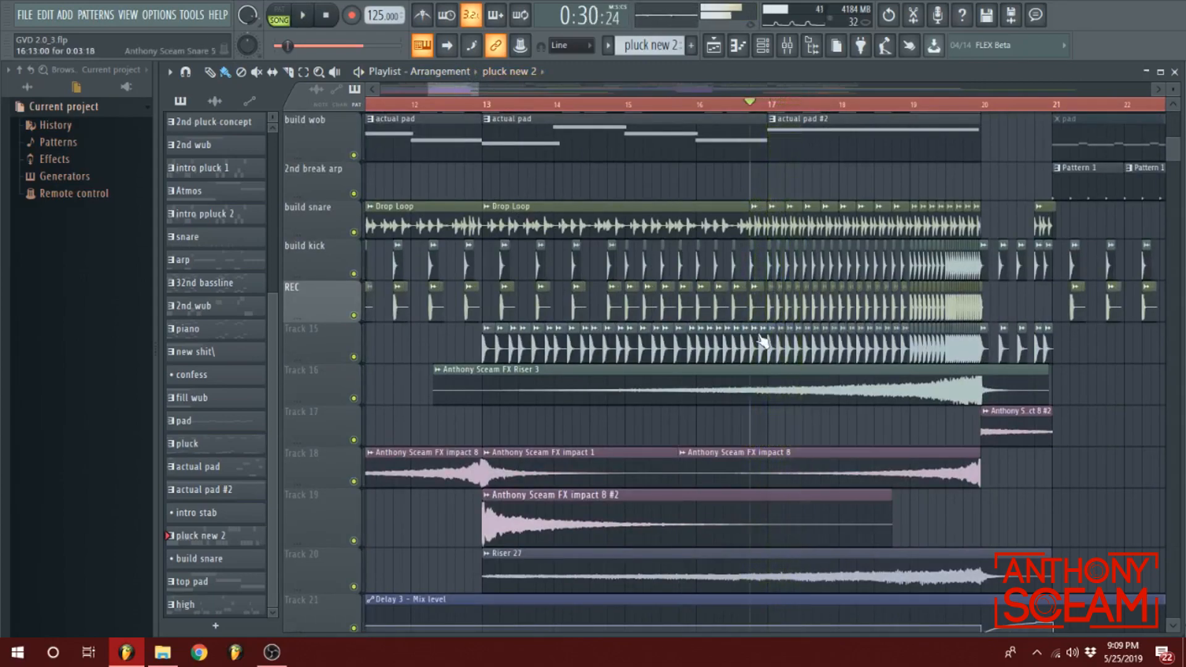
- Examine the buildup's layers from the chaz rap vocal chops and synths down to the risers, impacts and automation
{"action": "scroll", "coordinate": [766, 401], "scroll_direction": "down", "scroll_amount": 4}
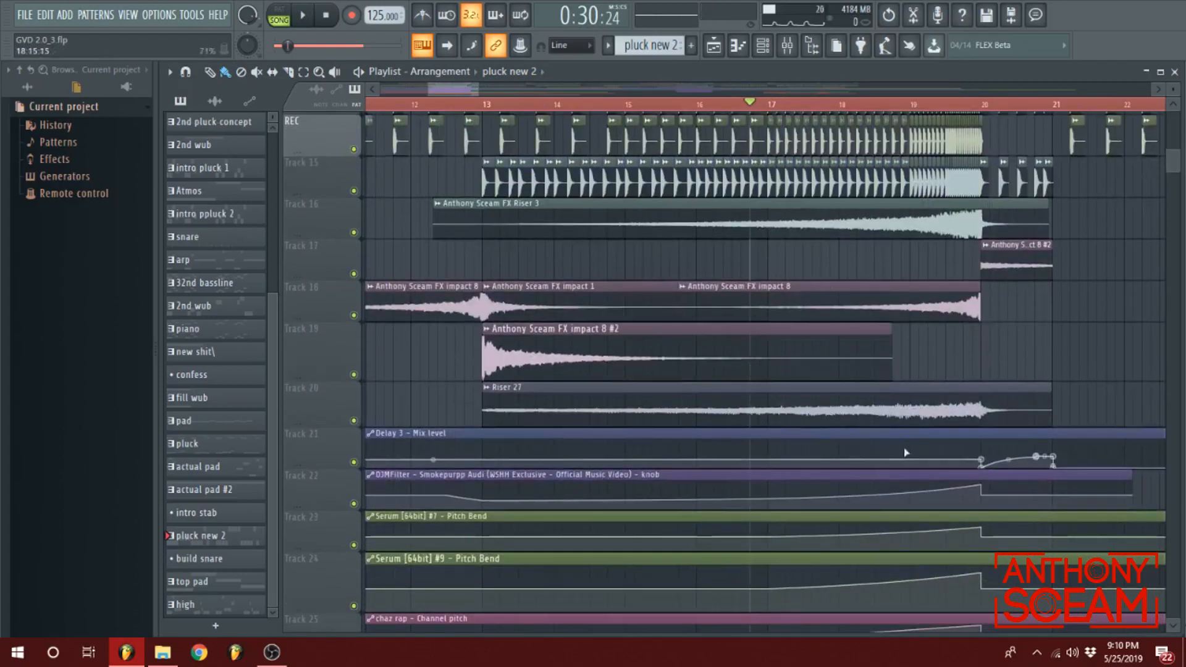
{"action": "scroll", "coordinate": [721, 420], "scroll_direction": "up", "scroll_amount": 8}
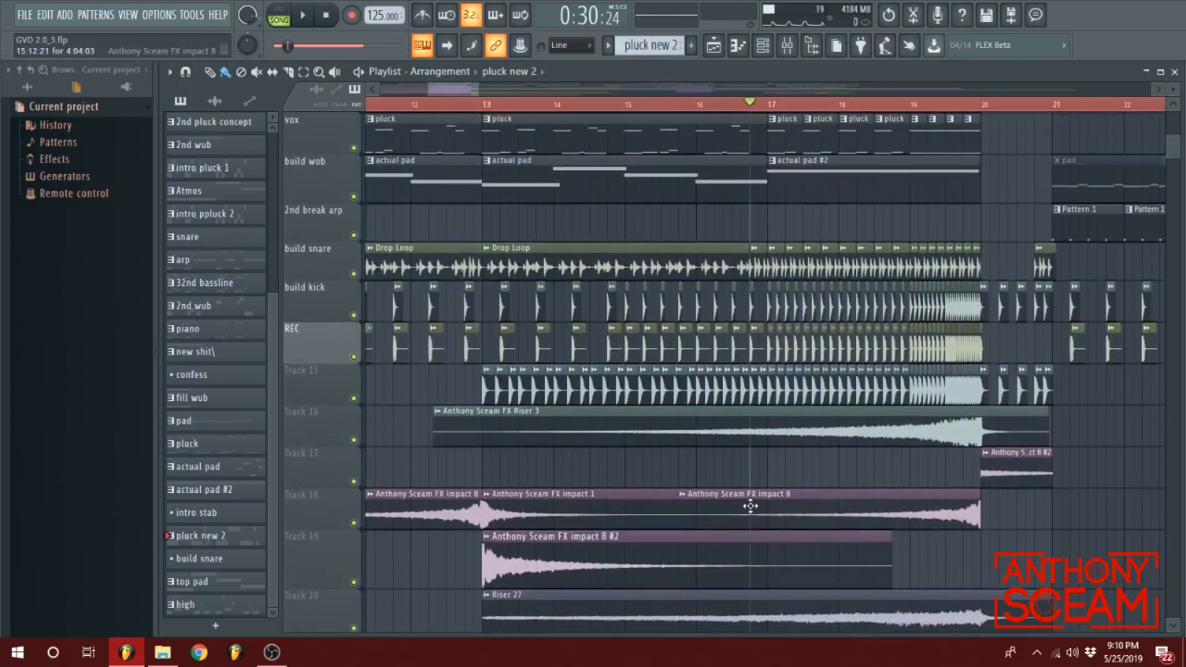
{"action": "scroll", "coordinate": [777, 496], "scroll_direction": "up", "scroll_amount": 3}
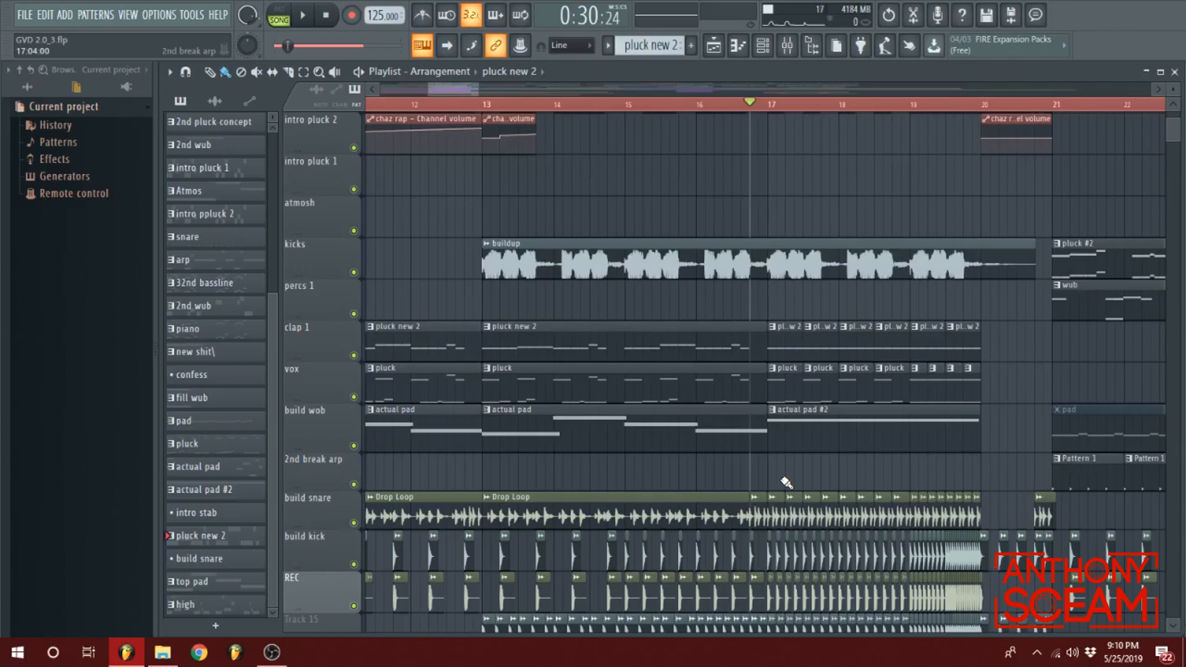
{"action": "scroll", "coordinate": [786, 482], "scroll_direction": "down", "scroll_amount": 8}
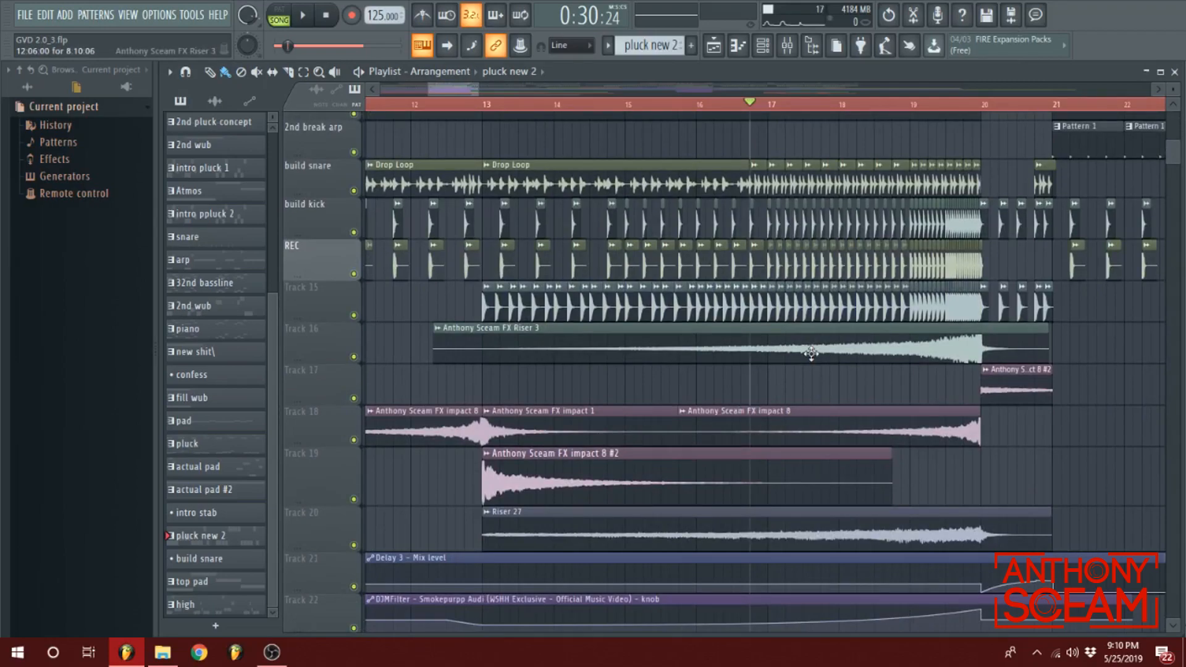
{"action": "scroll", "coordinate": [803, 358], "scroll_direction": "up", "scroll_amount": 8}
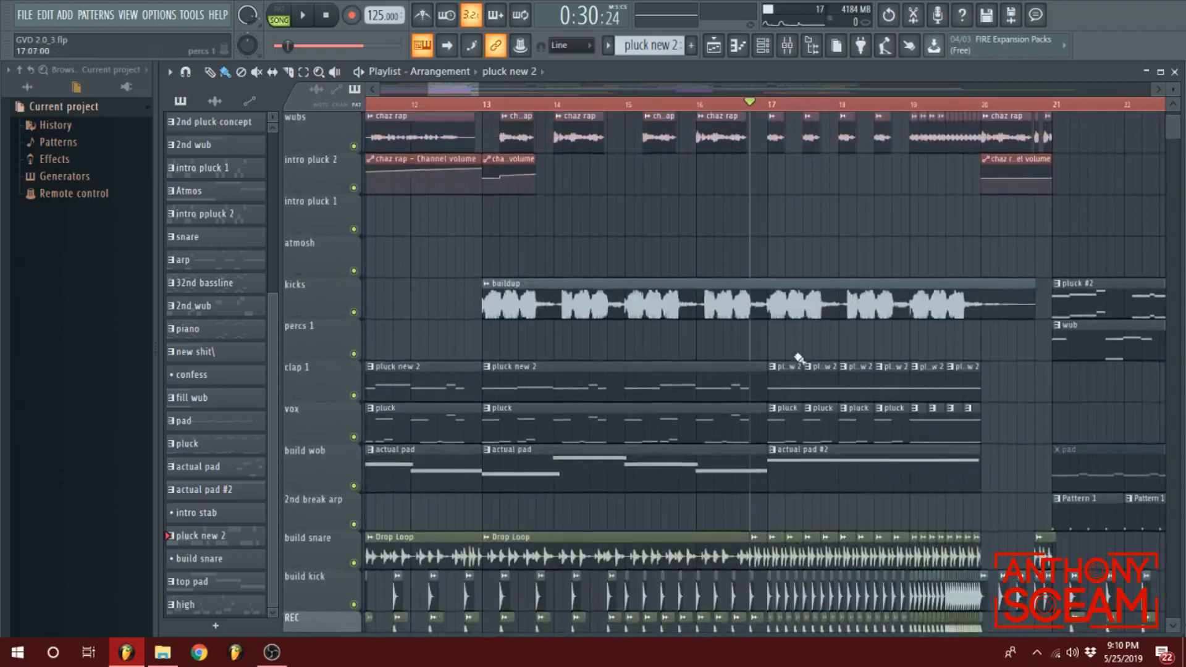
{"action": "scroll", "coordinate": [630, 281], "scroll_direction": "down", "scroll_amount": 1}
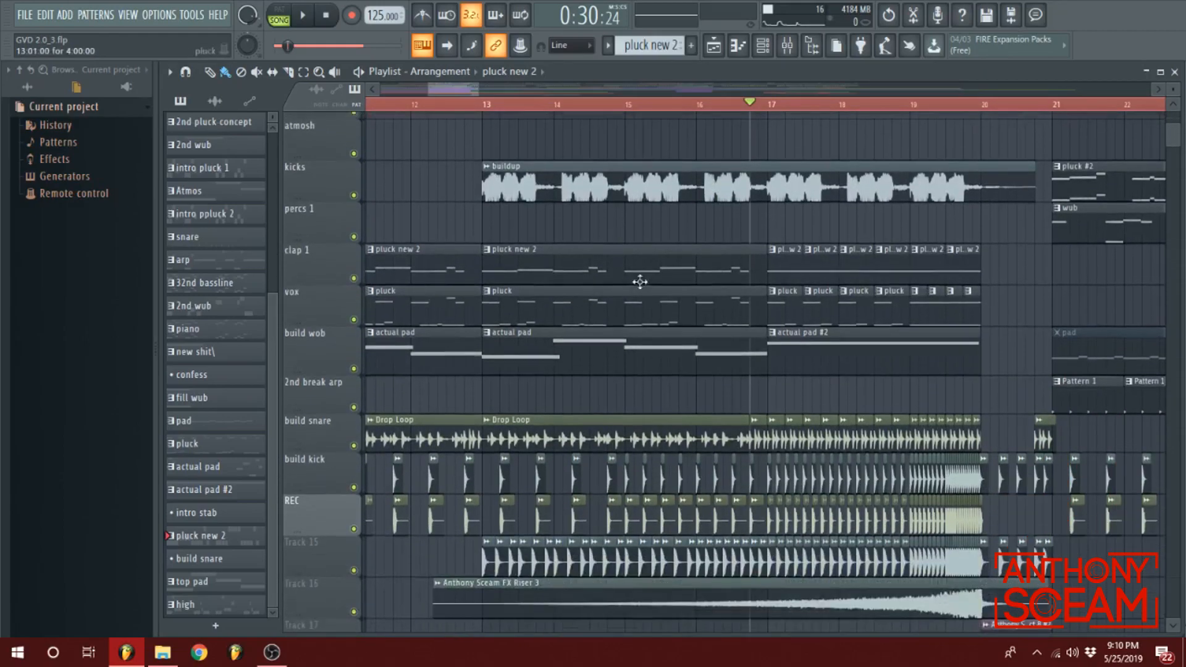
{"action": "scroll", "coordinate": [556, 259], "scroll_direction": "up", "scroll_amount": 2}
- Move the playhead to bar 17 and check the actual pad #2 clip in the piano roll, then close it
{"action": "left_click_drag", "start_coordinate": [488, 113], "coordinate": [774, 120]}
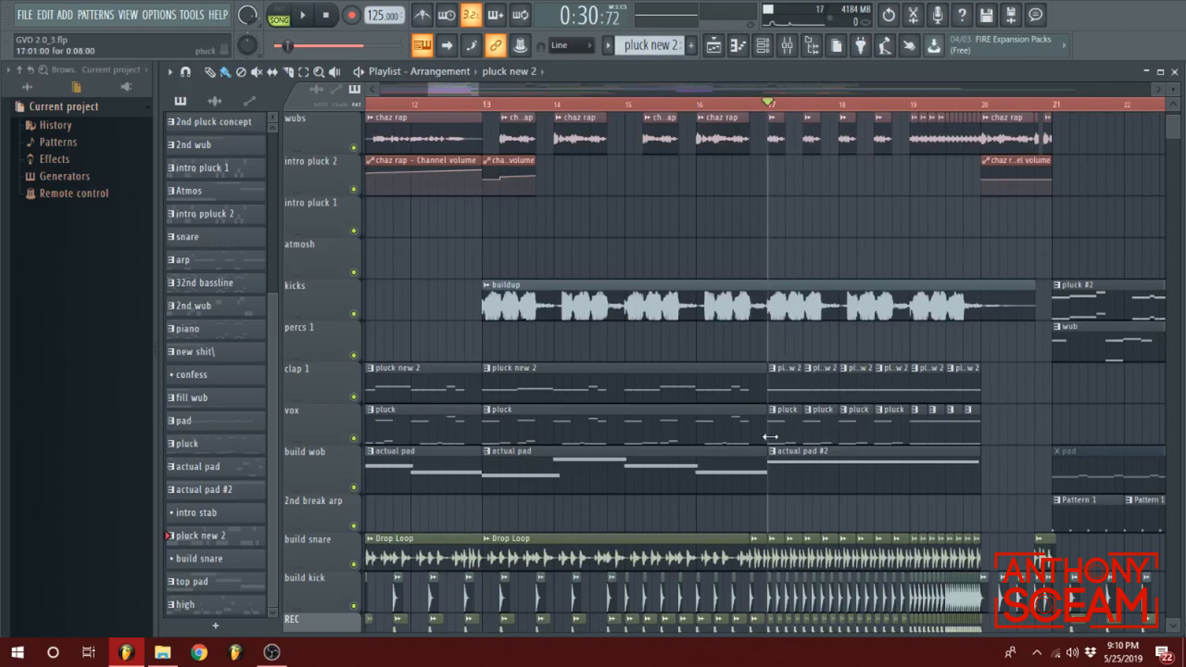
{"action": "double_click", "coordinate": [803, 478]}
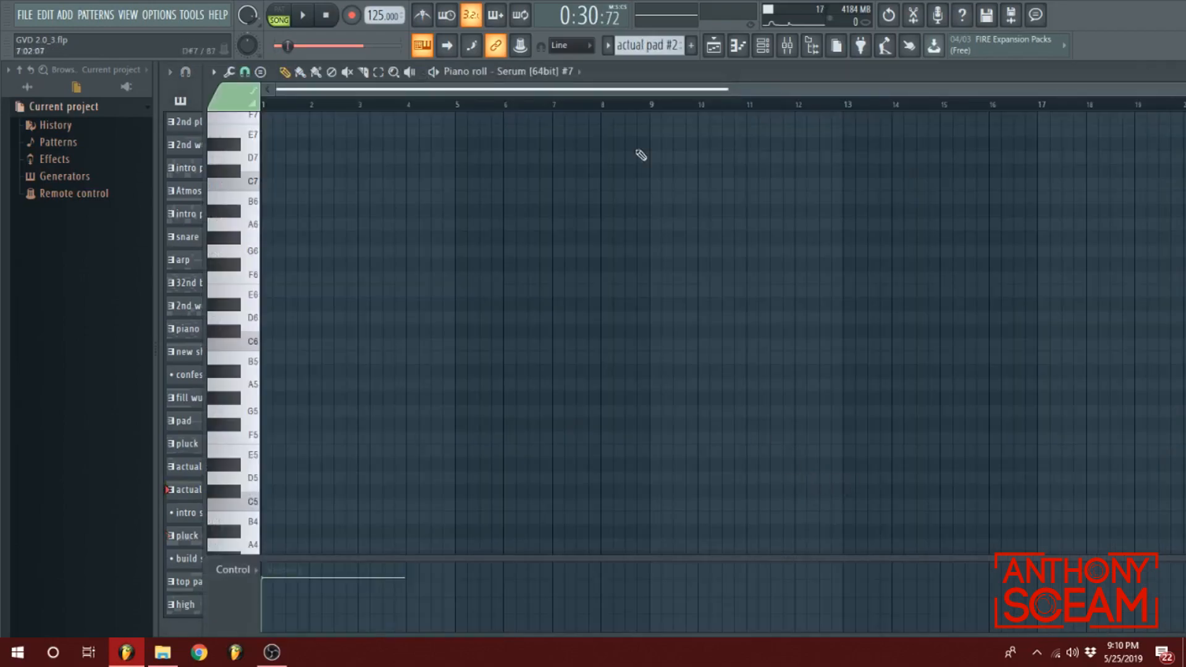
{"action": "key", "text": "Escape"}
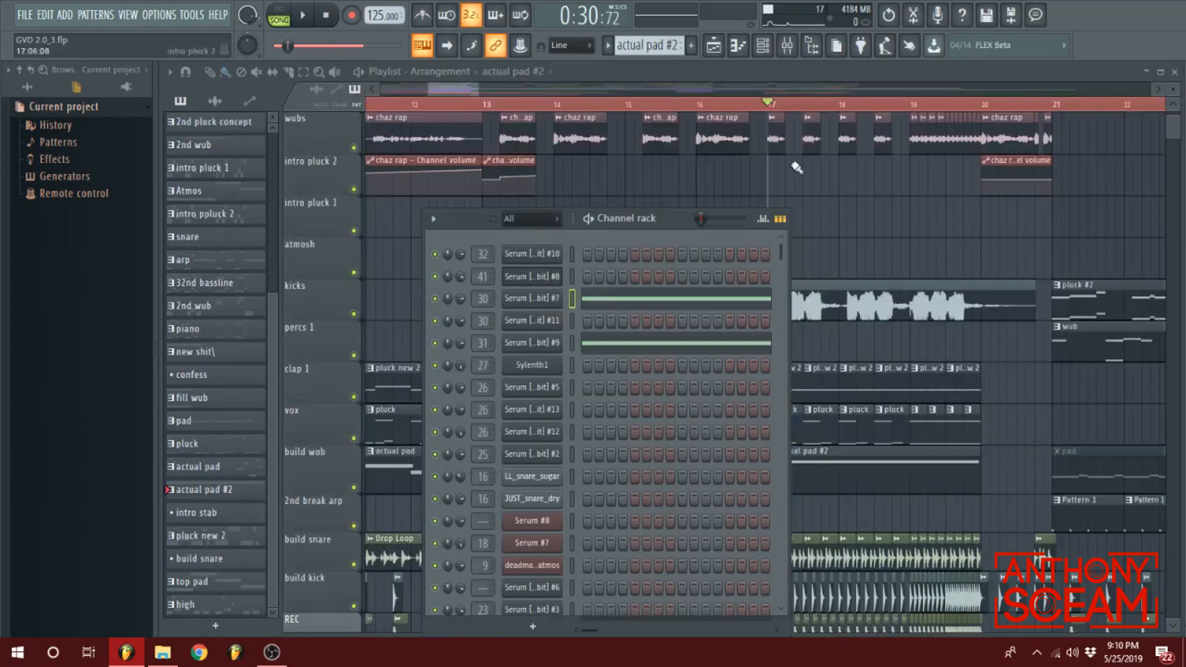
- Briefly play the part of the buildup over the actual pad #2 clip from bar 17, then stop
{"action": "left_click_drag", "start_coordinate": [447, 89], "coordinate": [461, 92]}
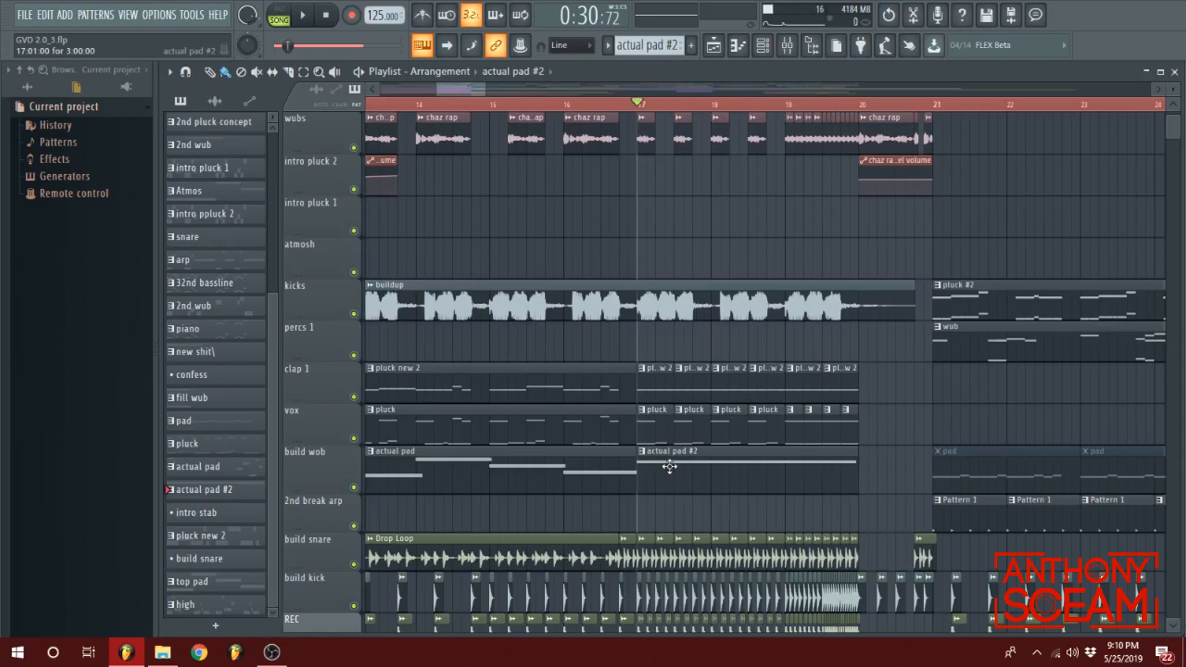
{"action": "key", "text": "space"}
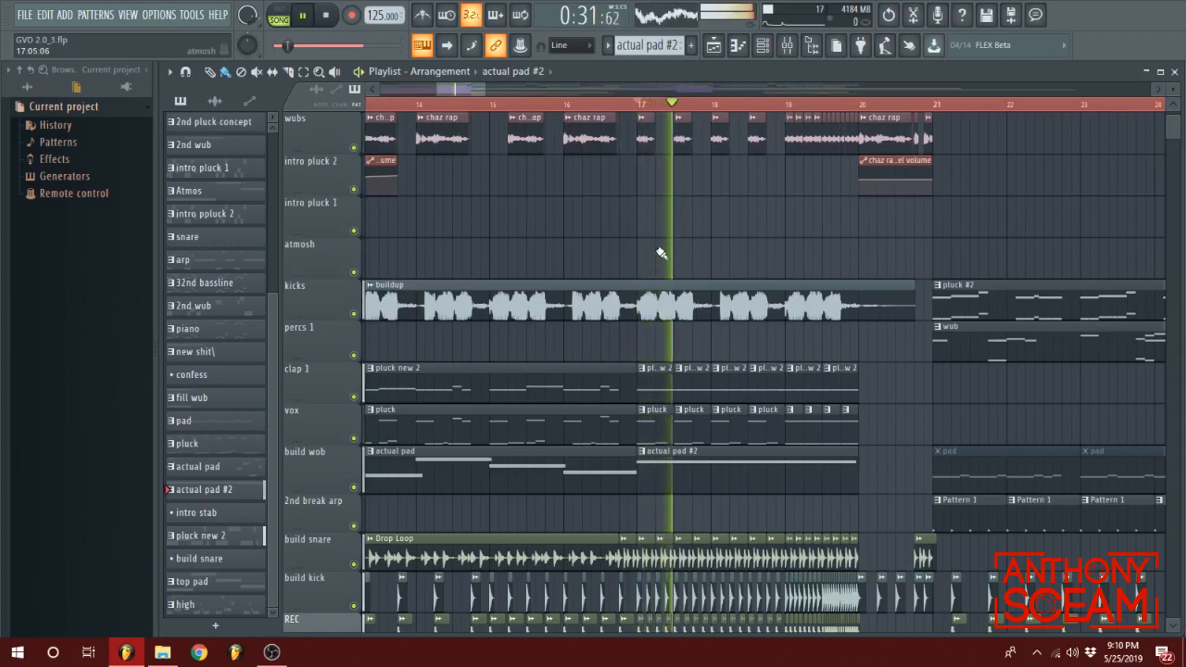
{"action": "key", "text": "space"}
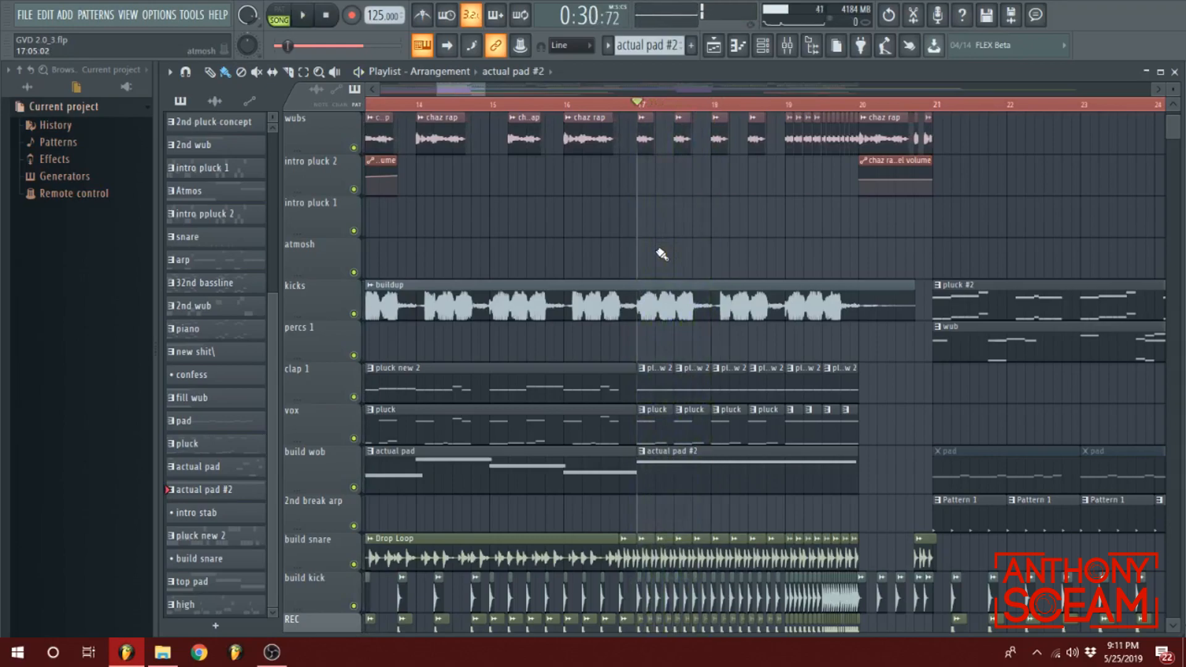
- Audition the buildup clip on the kicks track from bar 13 and in bar 17, soloing and then unsoloing the track
{"action": "left_click_drag", "start_coordinate": [485, 90], "coordinate": [528, 90]}
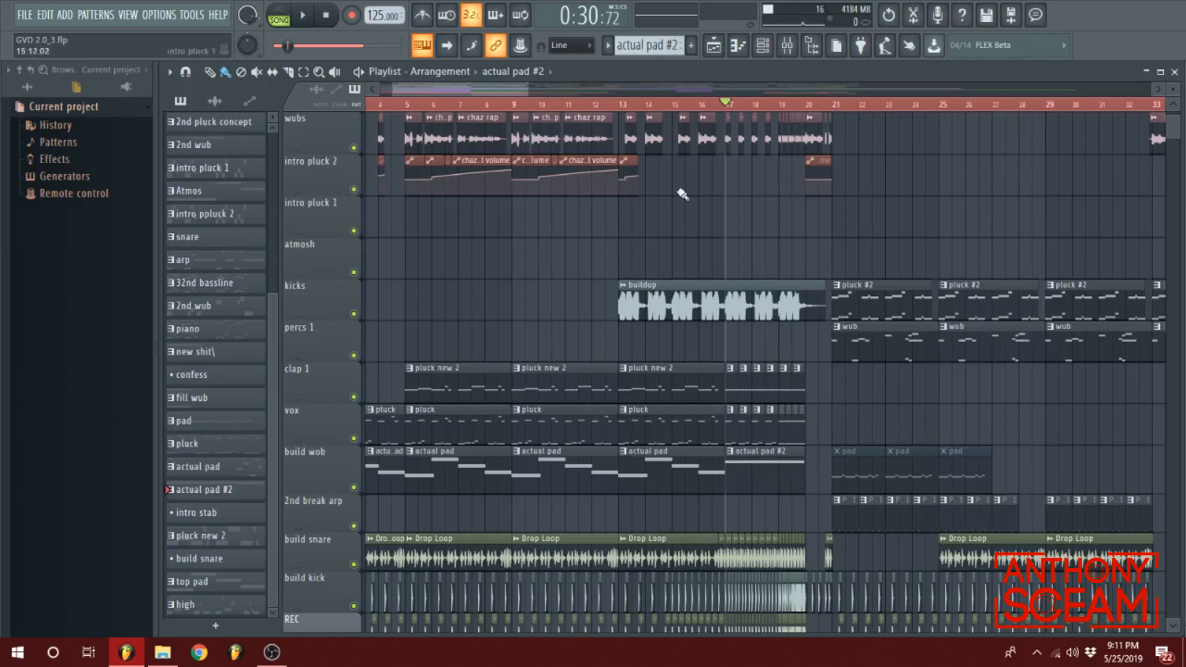
{"action": "mouse_move", "coordinate": [626, 105]}
{"action": "left_mouse_down"}
{"action": "mouse_move", "coordinate": [819, 110]}
{"action": "mouse_move", "coordinate": [627, 111]}
{"action": "left_mouse_up"}
{"action": "scroll", "coordinate": [484, 89], "scroll_direction": "up", "scroll_amount": 2}
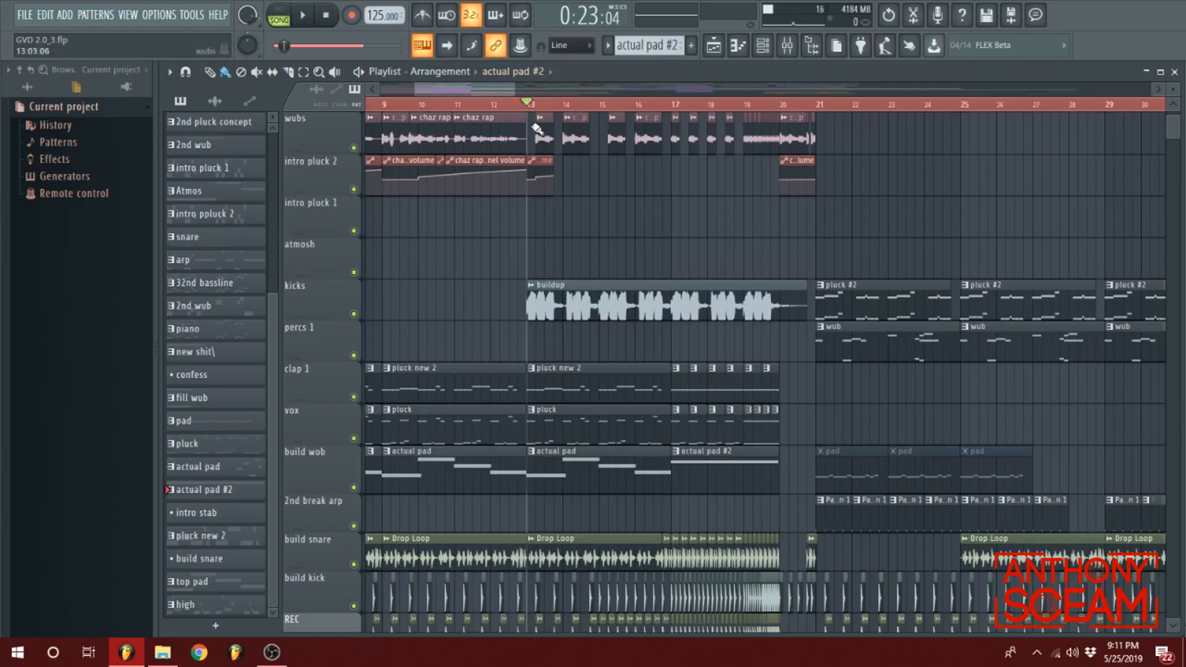
{"action": "key", "text": "space"}
{"action": "key", "text": "space"}
{"action": "right_click", "coordinate": [354, 314]}
{"action": "left_click", "coordinate": [690, 106]}
{"action": "right_click", "coordinate": [354, 314]}
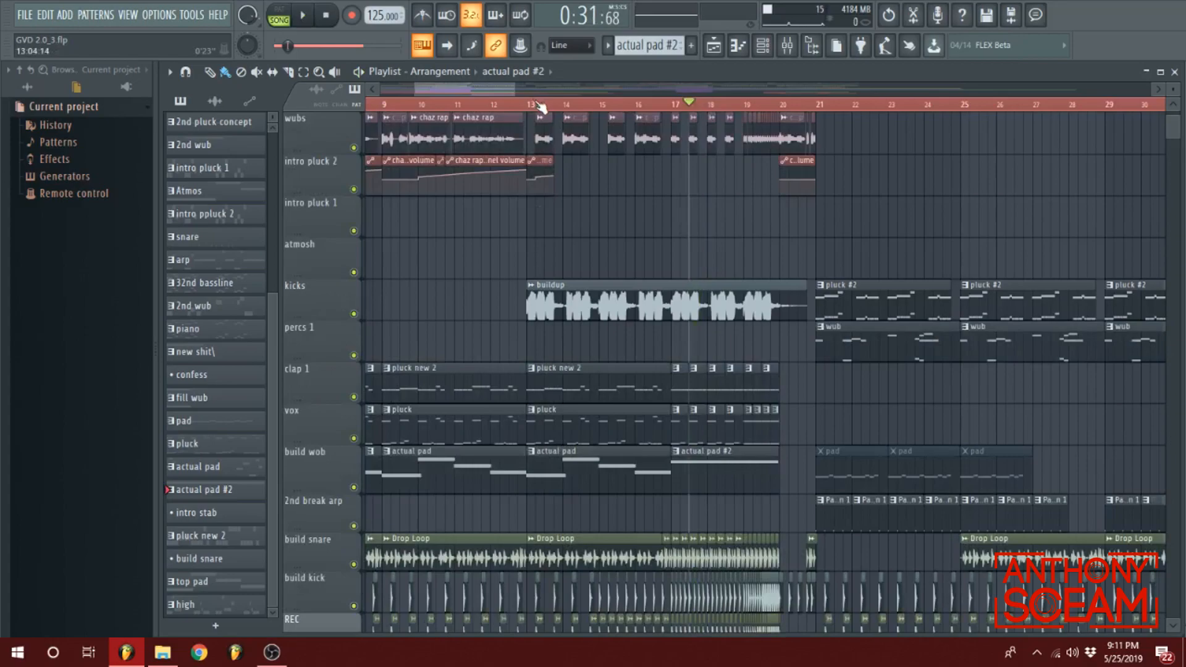
- Play the full buildup from just before bar 13 until near bar 20, then stop
{"action": "left_click", "coordinate": [518, 106]}
{"action": "key", "text": "space"}
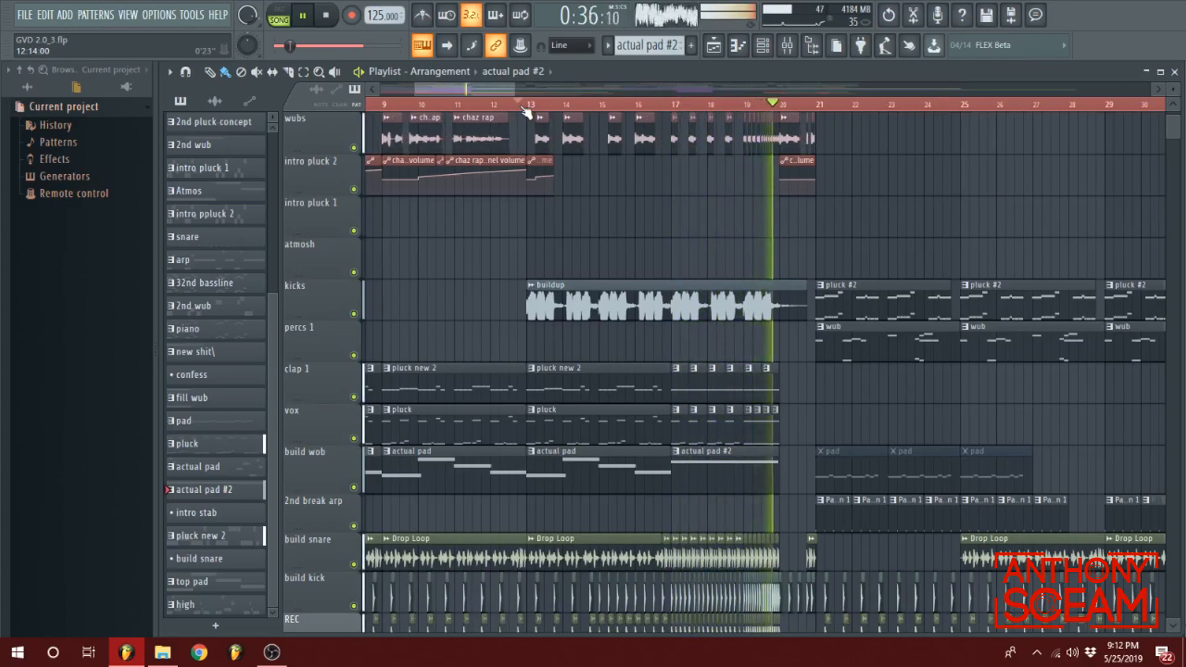
{"action": "key", "text": "space"}
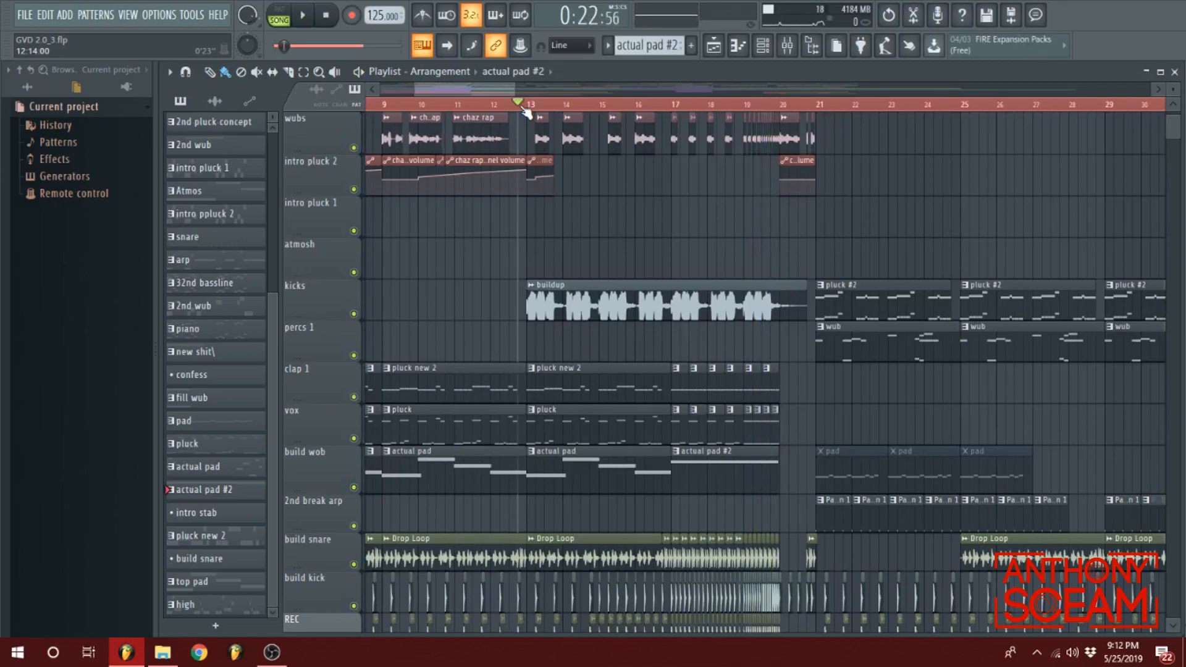
{"action": "scroll", "coordinate": [654, 191], "scroll_direction": "up", "scroll_amount": 1}
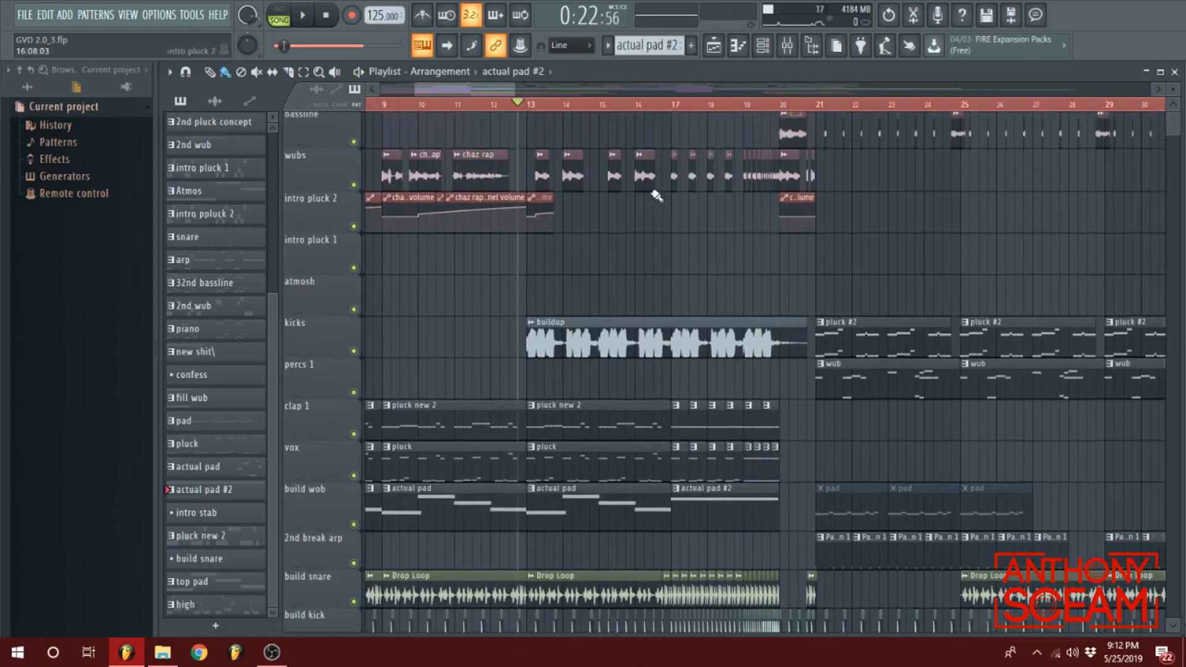
- Move the playhead to bar 20, zoom in on that part of the arrangement and play it briefly, then stop
{"action": "left_click", "coordinate": [779, 105]}
{"action": "left_click_drag", "start_coordinate": [451, 91], "coordinate": [492, 173]}
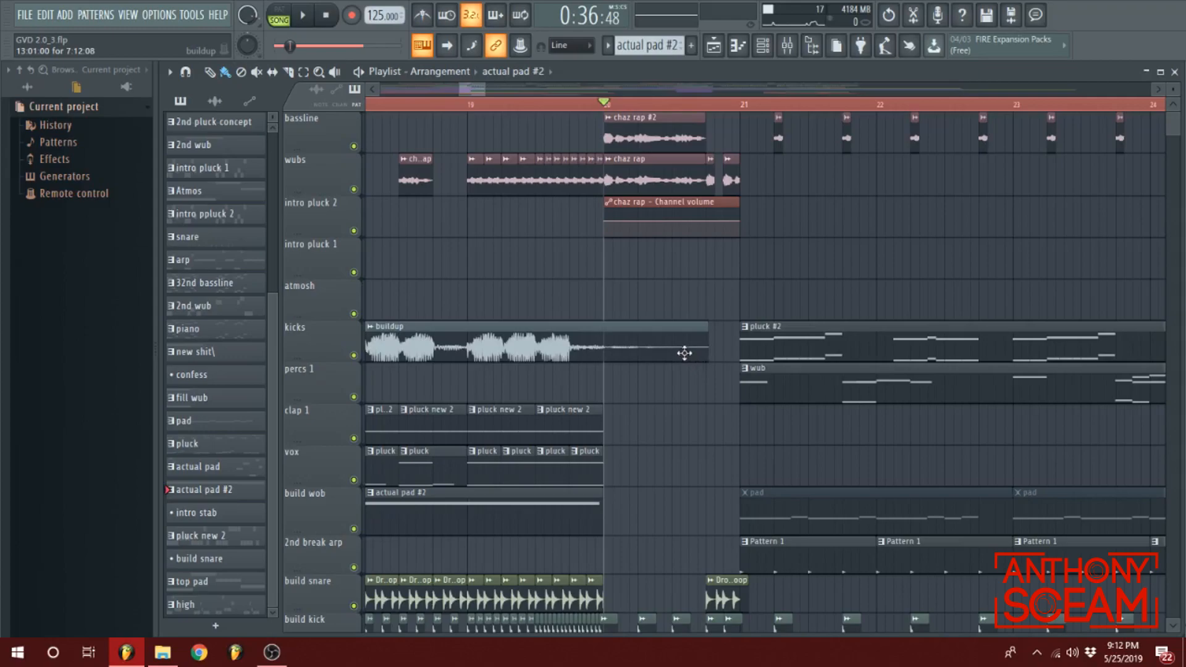
{"action": "key", "text": "space"}
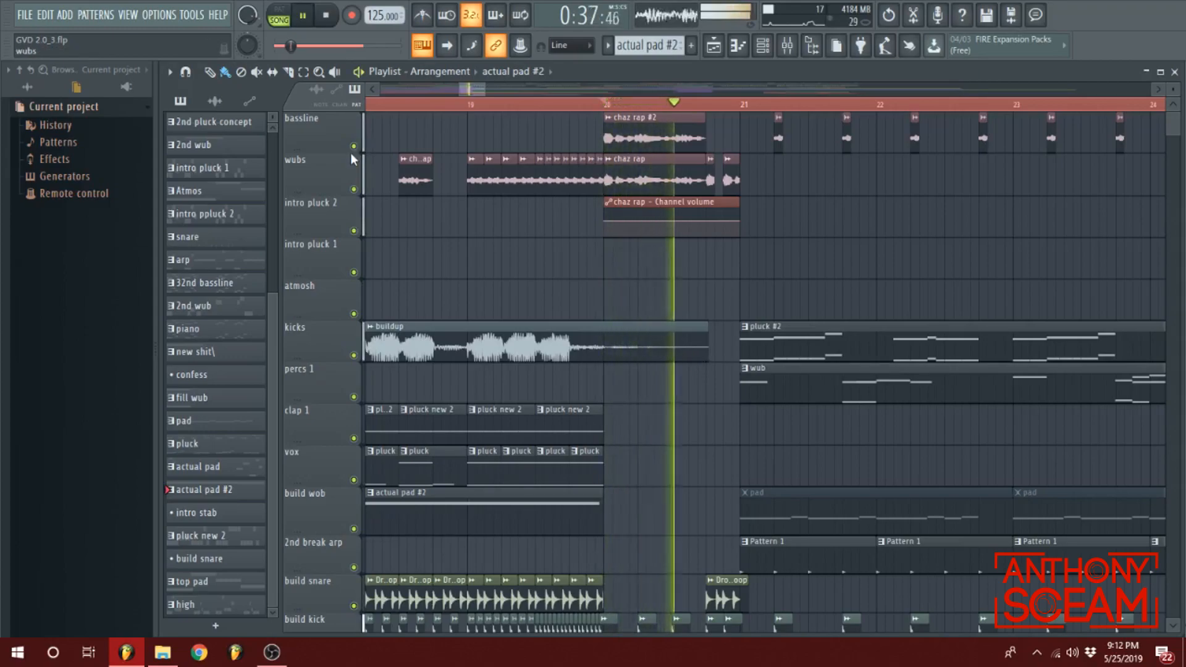
{"action": "key", "text": "space"}
- Solo the bassline and wubs tracks, play their chaz rap vocal clips from bar 20, then stop and unsolo the tracks
{"action": "right_click", "coordinate": [354, 147]}
{"action": "left_click", "coordinate": [353, 189]}
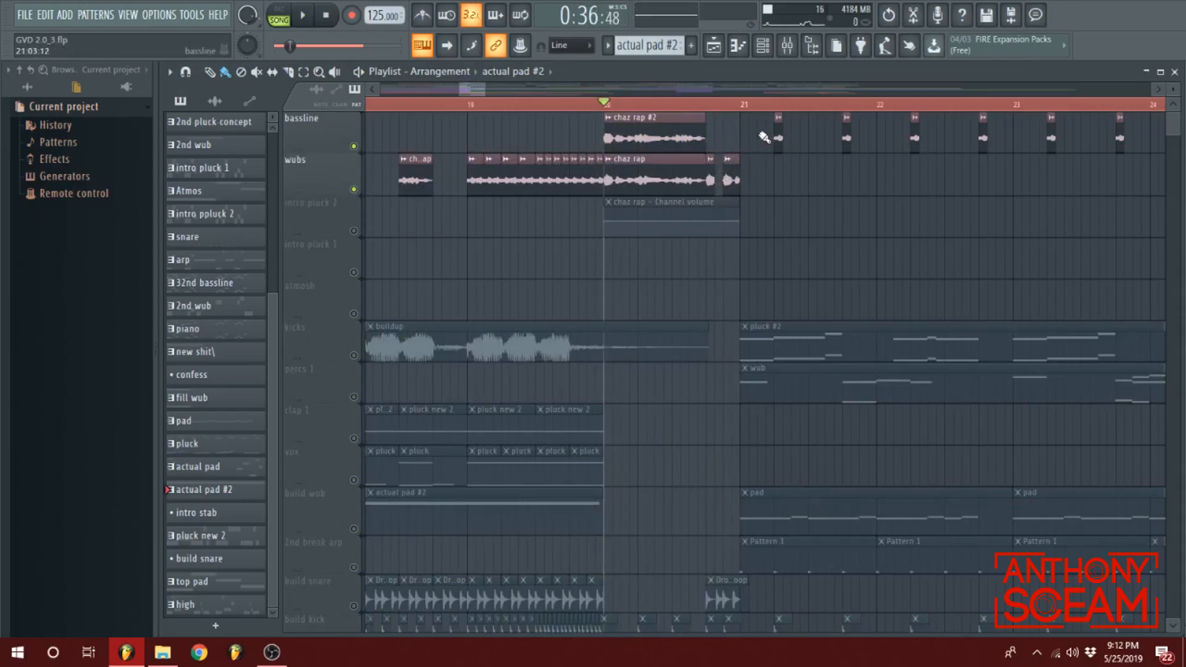
{"action": "key", "text": "space"}
{"action": "key", "text": "space"}
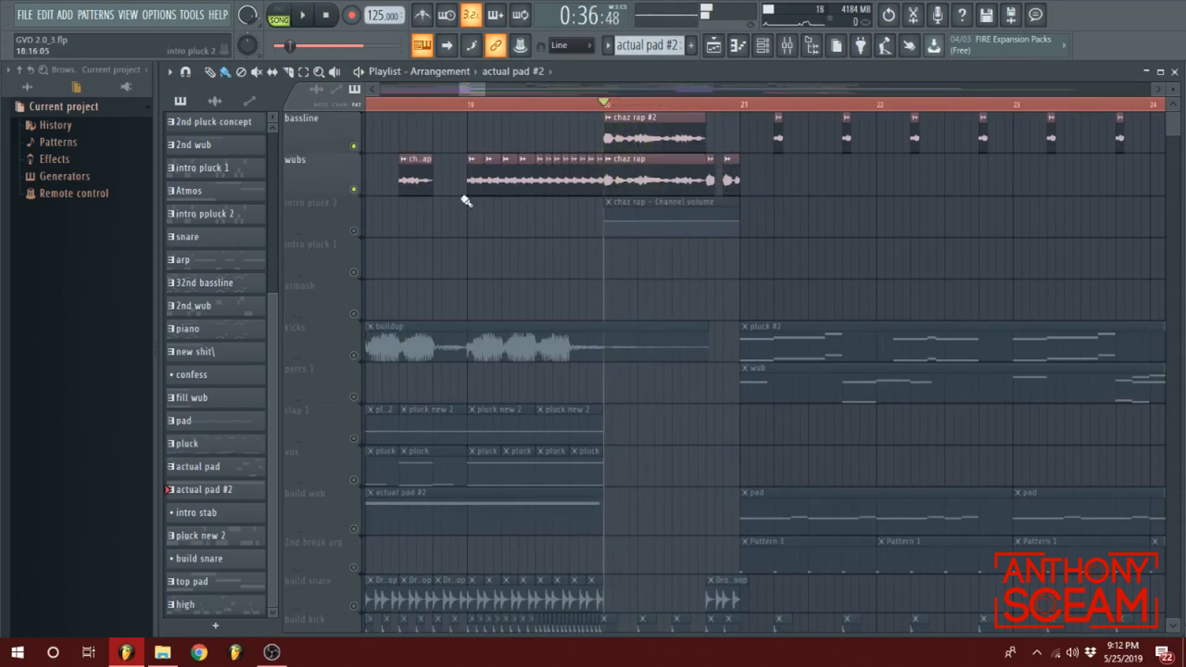
{"action": "right_click", "coordinate": [354, 189]}
{"action": "right_click", "coordinate": [356, 147]}
{"action": "right_click", "coordinate": [357, 147]}
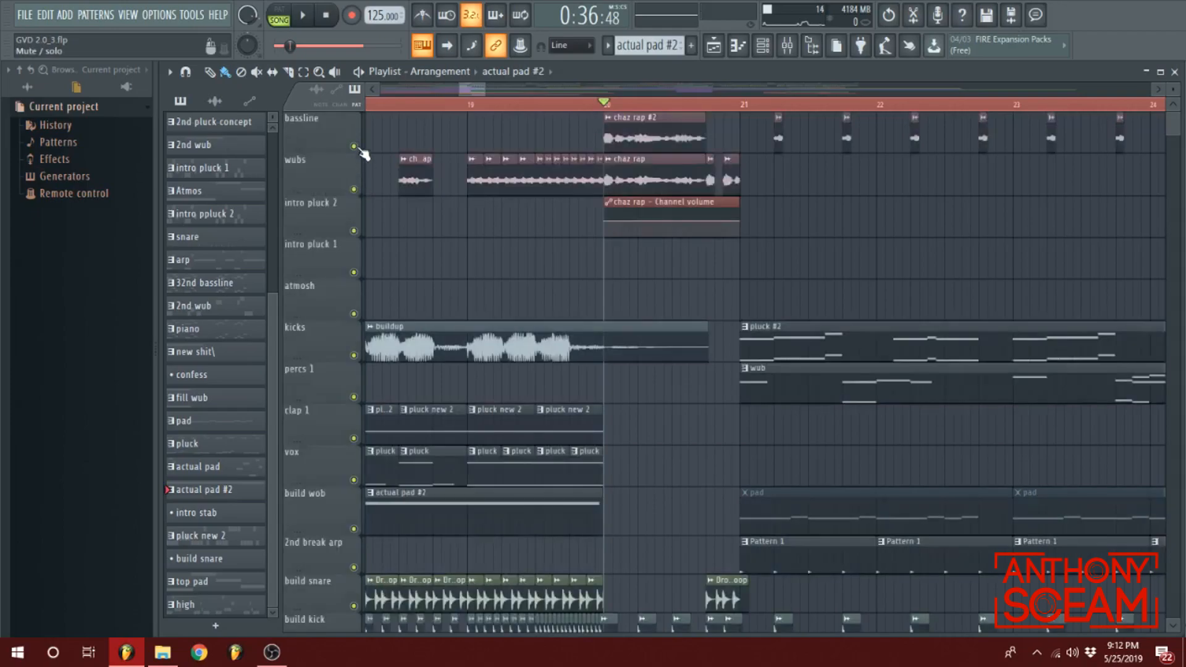
- Solo the build kick, Track 15 and build snare tracks and audition the drum fill from bar 20
{"action": "scroll", "coordinate": [627, 185], "scroll_direction": "down", "scroll_amount": 7}
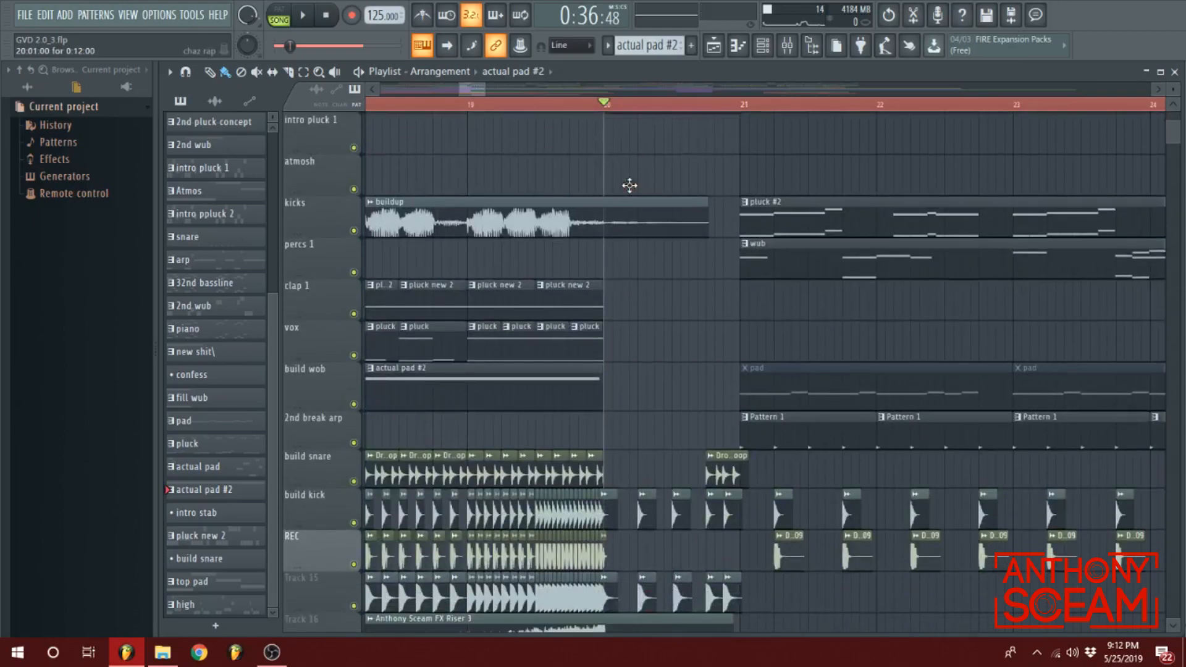
{"action": "right_click", "coordinate": [354, 356]}
{"action": "left_click", "coordinate": [353, 440]}
{"action": "key", "text": "space"}
{"action": "key", "text": "space"}
{"action": "left_click", "coordinate": [353, 315]}
{"action": "key", "text": "space"}
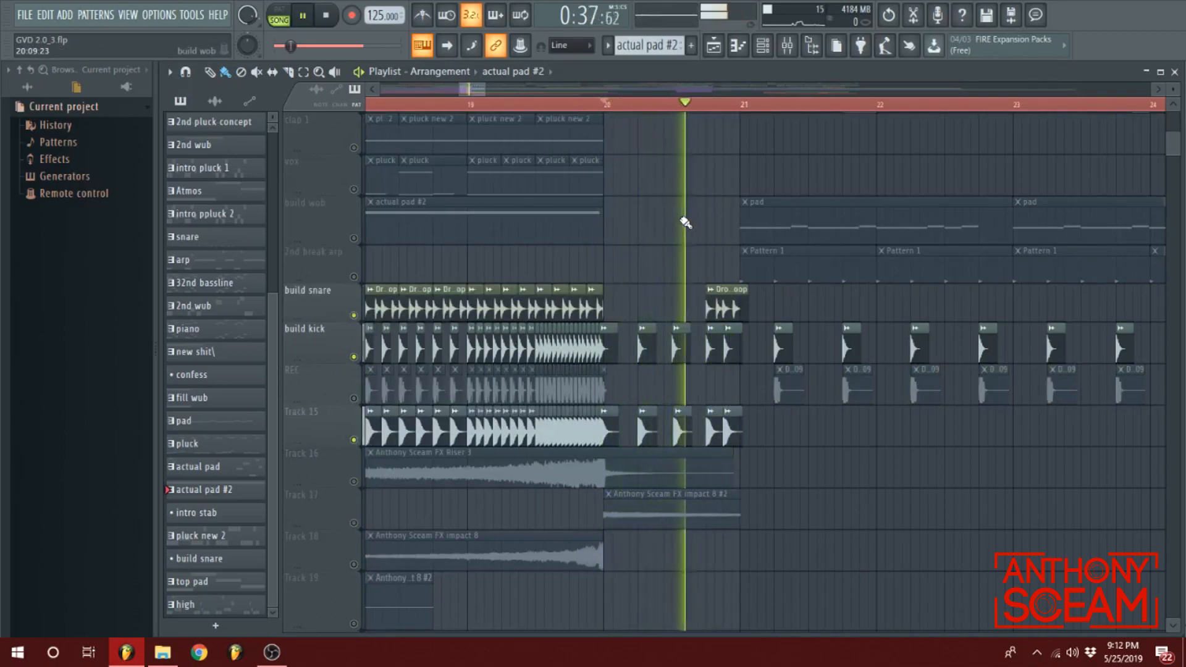
{"action": "key", "text": "space"}
- Add Track 17's FX impact clip to the soloed drums and play bar 20, then unsolo all tracks
{"action": "left_click", "coordinate": [353, 523]}
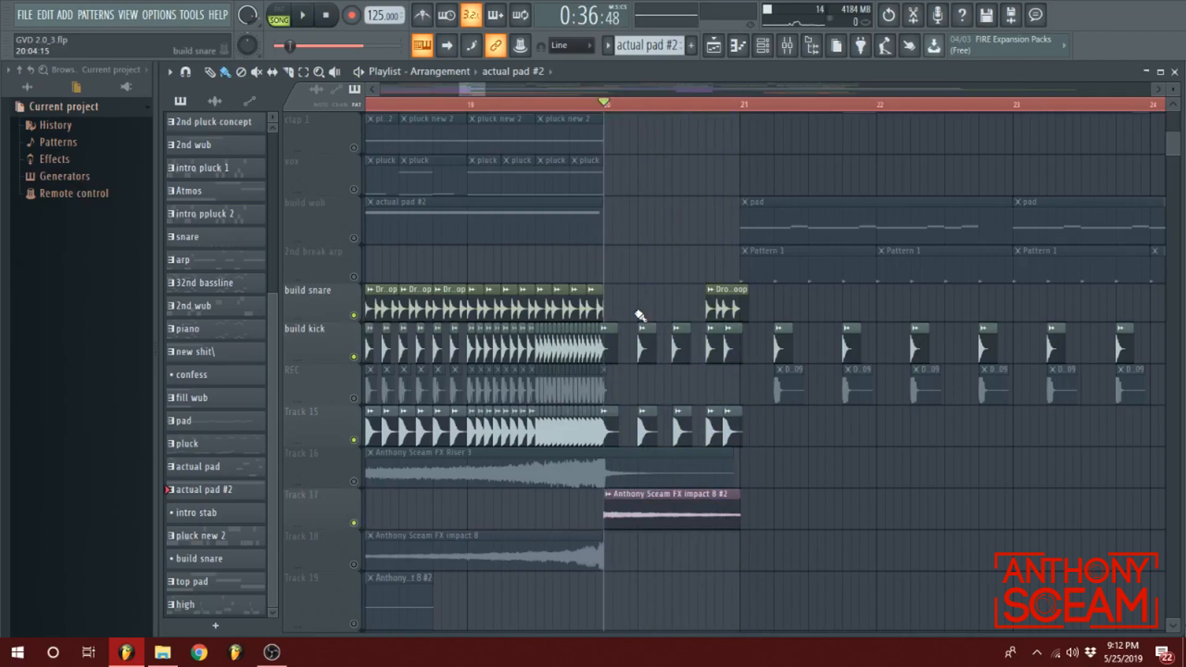
{"action": "key", "text": "space"}
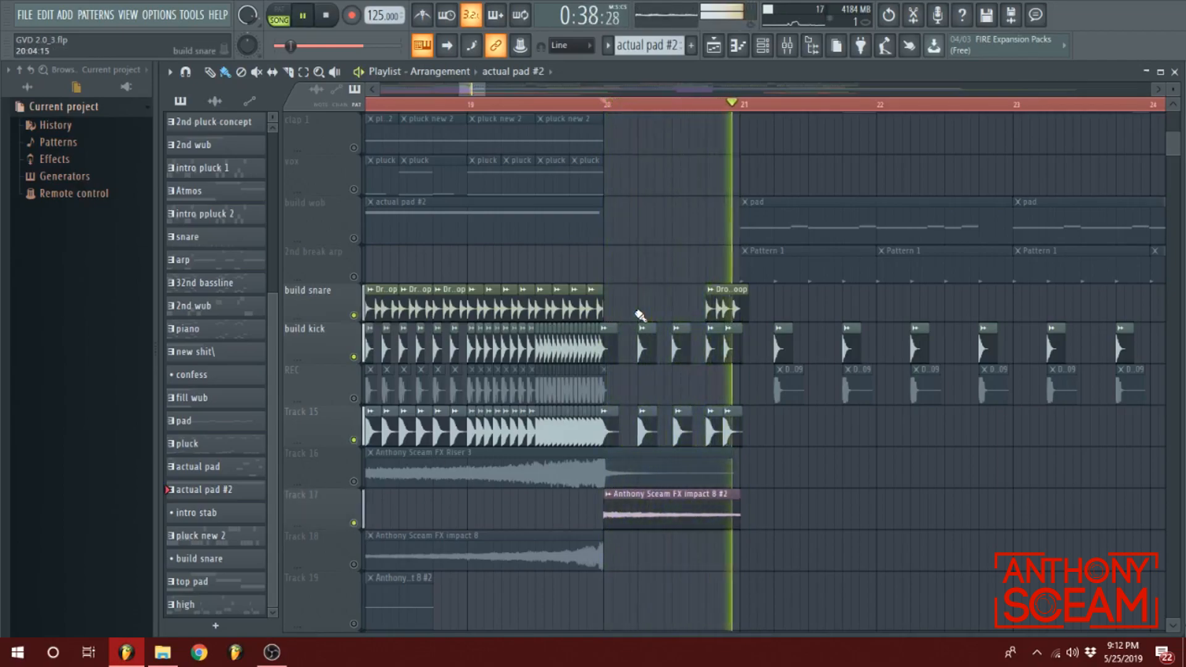
{"action": "key", "text": "space"}
{"action": "scroll", "coordinate": [333, 297], "scroll_direction": "up", "scroll_amount": 3}
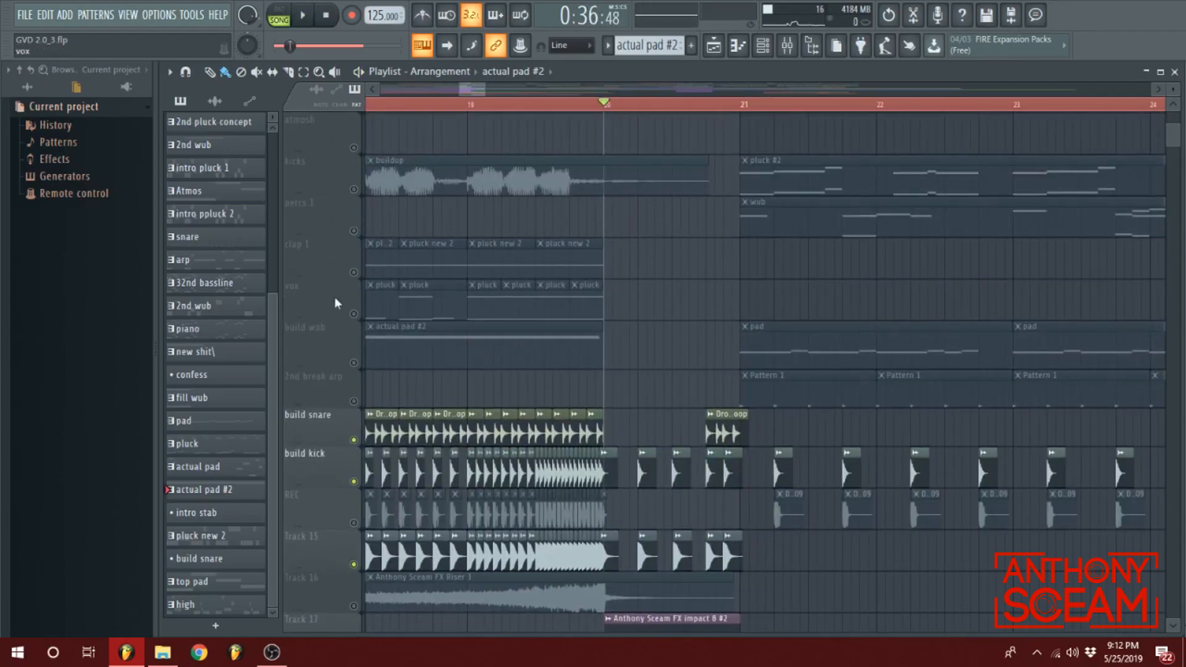
{"action": "right_click", "coordinate": [355, 231]}
{"action": "scroll", "coordinate": [363, 237], "scroll_direction": "up", "scroll_amount": 3}
{"action": "scroll", "coordinate": [468, 92], "scroll_direction": "down", "scroll_amount": 5}
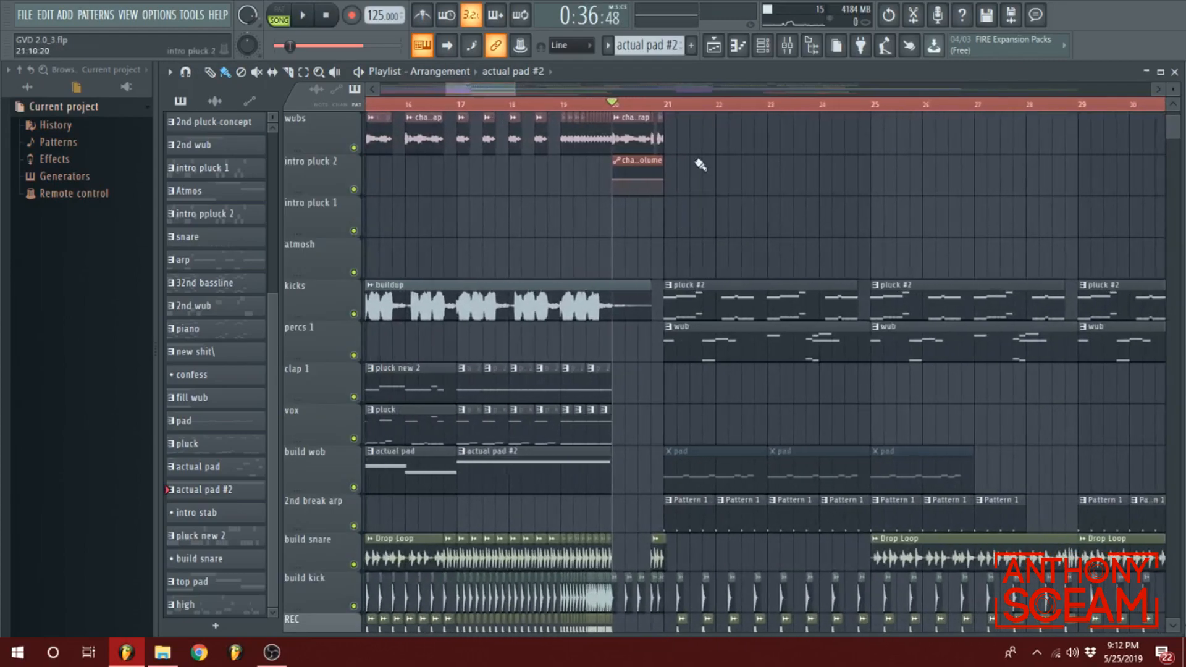
- Play the full arrangement from the break in bar 20 into the drop up to bar 25, then stop
{"action": "scroll", "coordinate": [667, 103], "scroll_direction": "down", "scroll_amount": 1}
{"action": "left_click", "coordinate": [638, 106]}
{"action": "scroll", "coordinate": [685, 164], "scroll_direction": "down", "scroll_amount": 3}
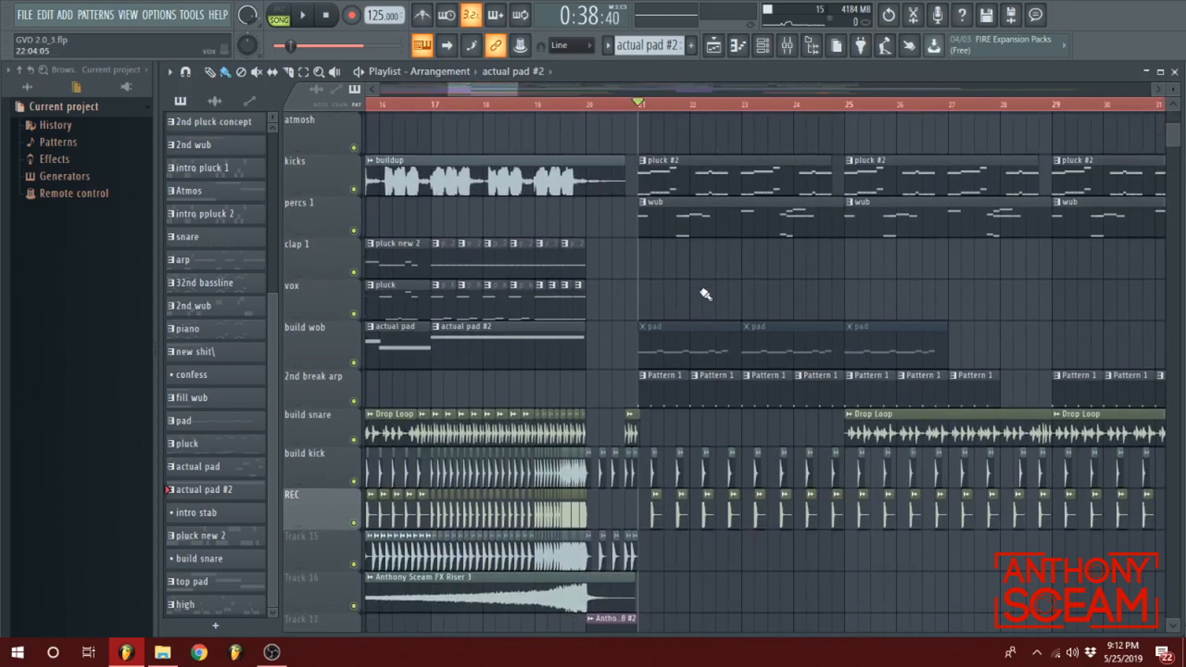
{"action": "scroll", "coordinate": [704, 293], "scroll_direction": "up", "scroll_amount": 4}
{"action": "key", "text": "space"}
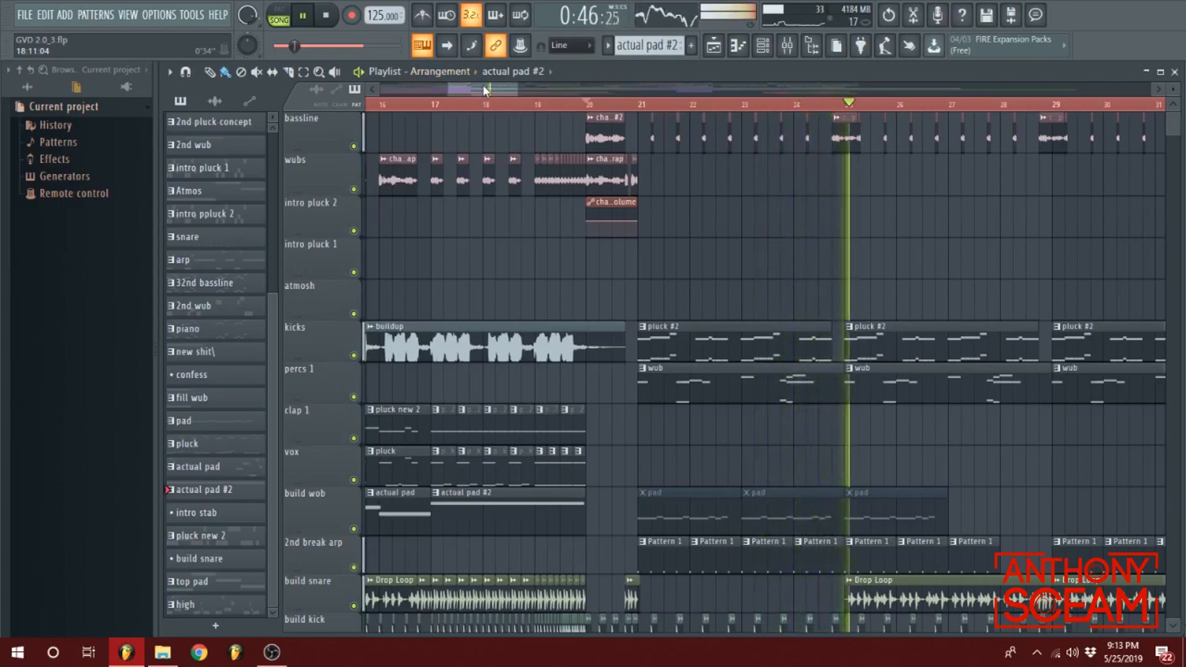
{"action": "key", "text": "space"}
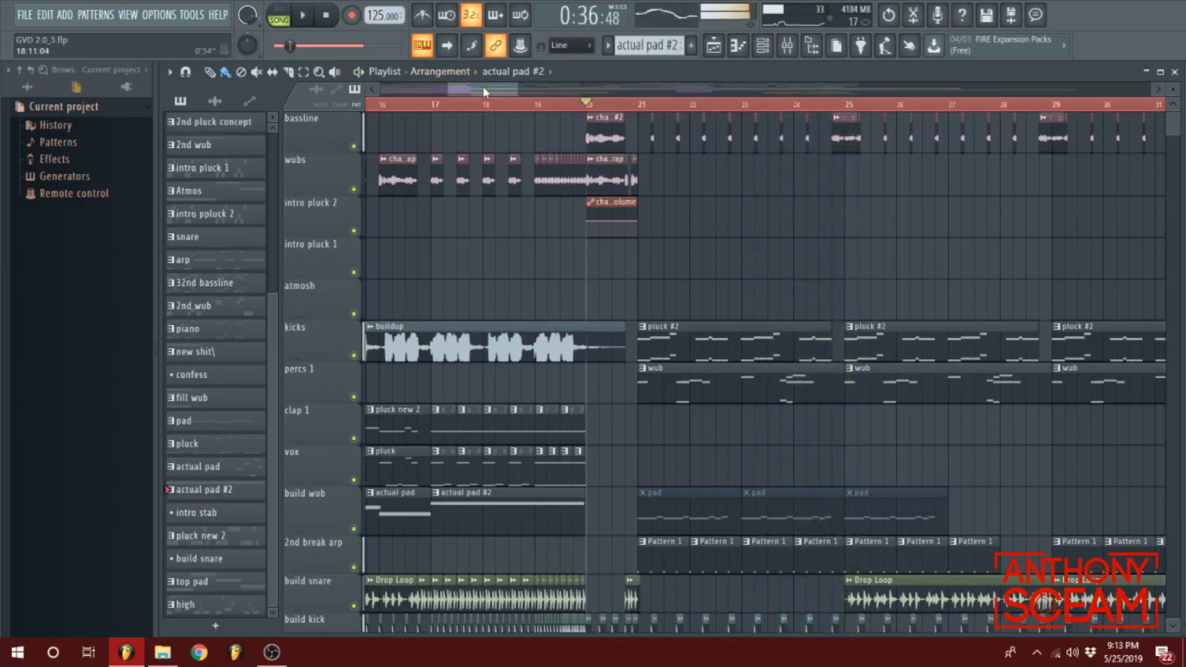
- Open the pluck #2 clip at bar 21, close its piano roll and browse its channels in the channel rack in pattern mode
{"action": "scroll", "coordinate": [630, 222], "scroll_direction": "up", "scroll_amount": 2}
{"action": "scroll", "coordinate": [624, 222], "scroll_direction": "down", "scroll_amount": 4}
{"action": "scroll", "coordinate": [608, 299], "scroll_direction": "up", "scroll_amount": 3}
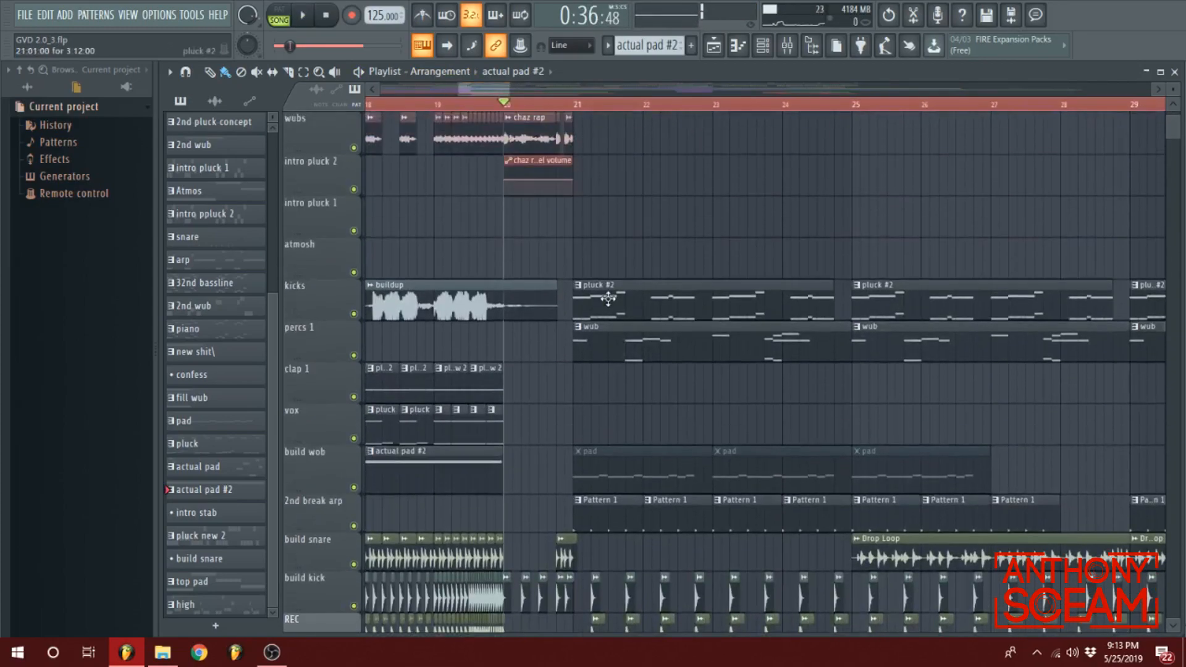
{"action": "double_click", "coordinate": [607, 298]}
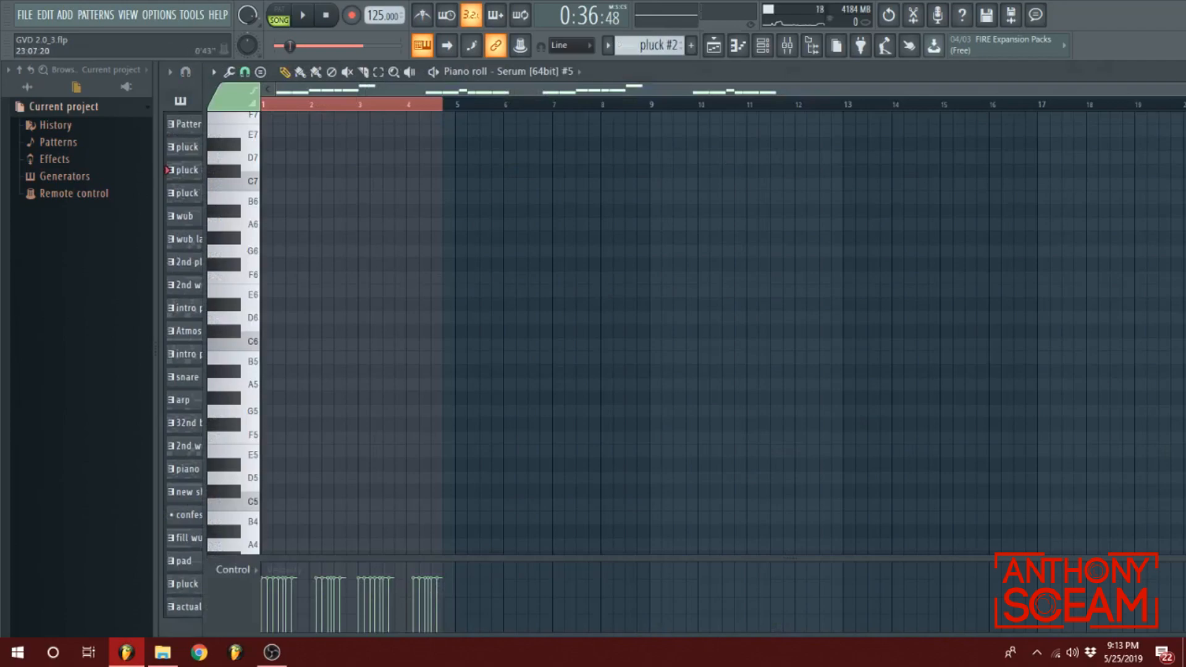
{"action": "key", "text": "F7"}
{"action": "left_click", "coordinate": [279, 13]}
{"action": "scroll", "coordinate": [641, 322], "scroll_direction": "down", "scroll_amount": 10}
{"action": "scroll", "coordinate": [644, 327], "scroll_direction": "down", "scroll_amount": 3}
{"action": "scroll", "coordinate": [667, 361], "scroll_direction": "up", "scroll_amount": 15}
{"action": "left_click_drag", "start_coordinate": [647, 214], "coordinate": [746, 117]}
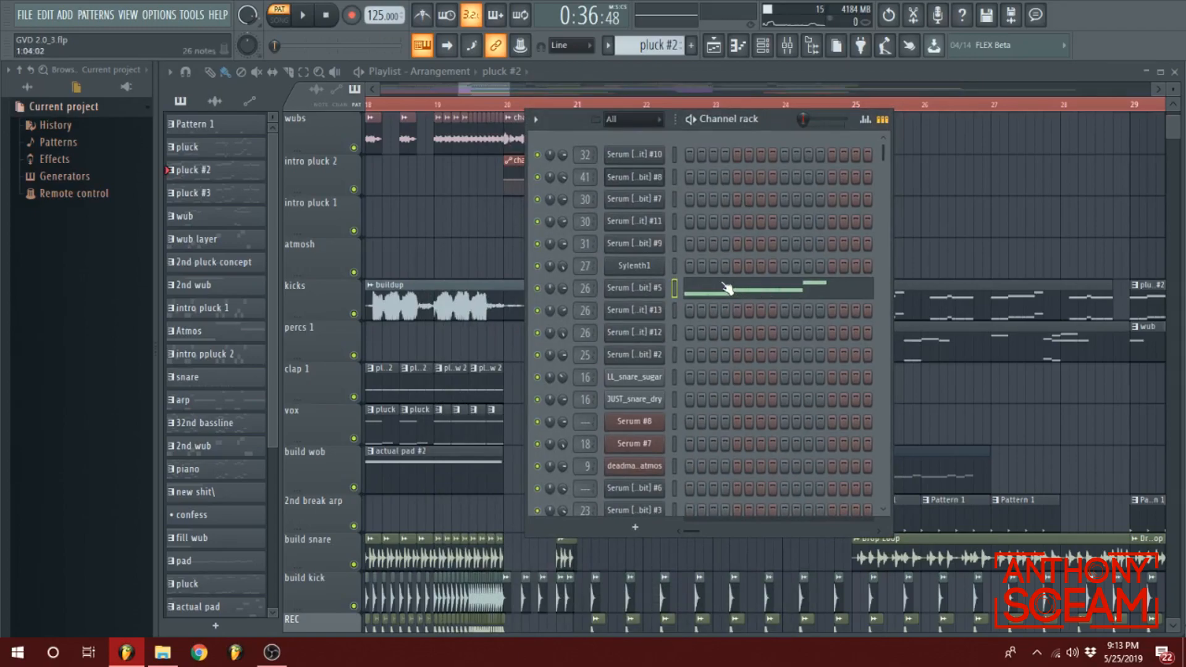
- Solo the Serum #5 channel, play the pluck #2 pattern briefly and check its notes in the piano roll
{"action": "left_click", "coordinate": [709, 296]}
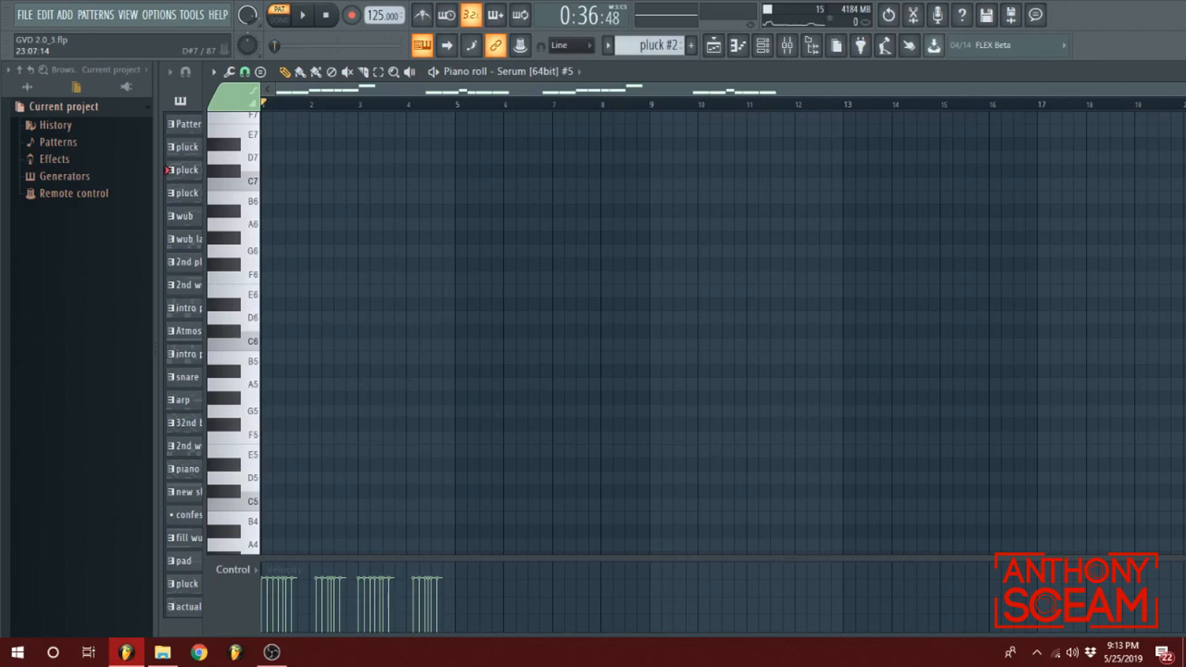
{"action": "key", "text": "Escape"}
{"action": "right_click", "coordinate": [539, 289]}
{"action": "left_click", "coordinate": [558, 298]}
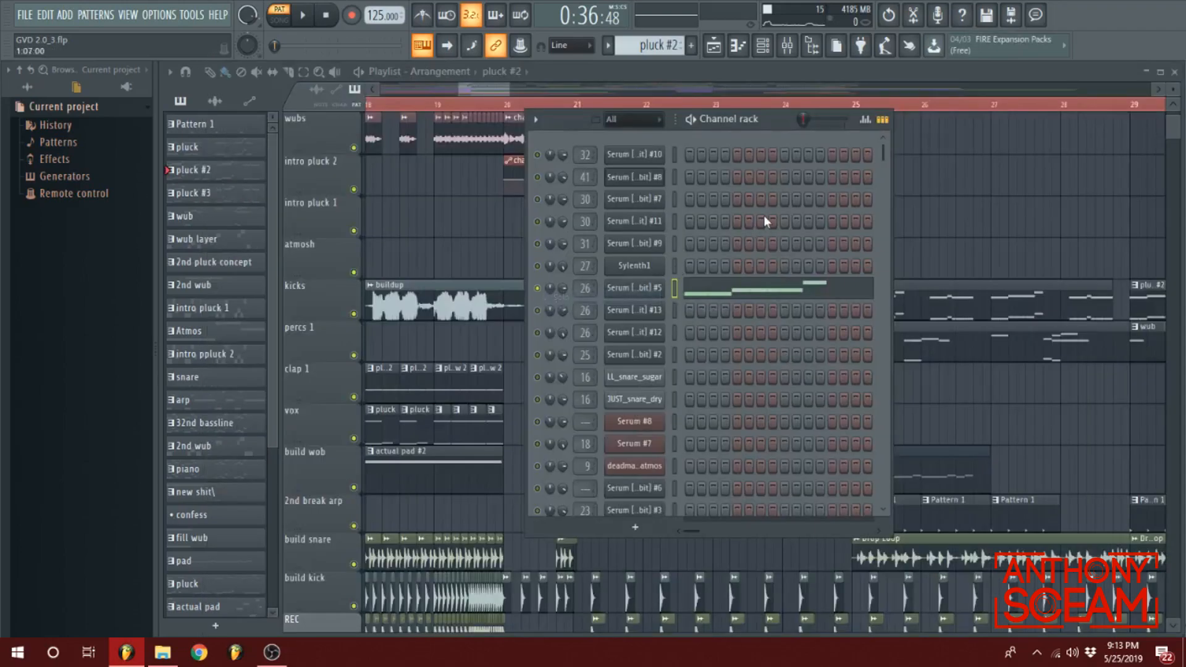
{"action": "key", "text": "space"}
{"action": "key", "text": "space"}
{"action": "left_click", "coordinate": [766, 297]}
{"action": "key", "text": "Escape"}
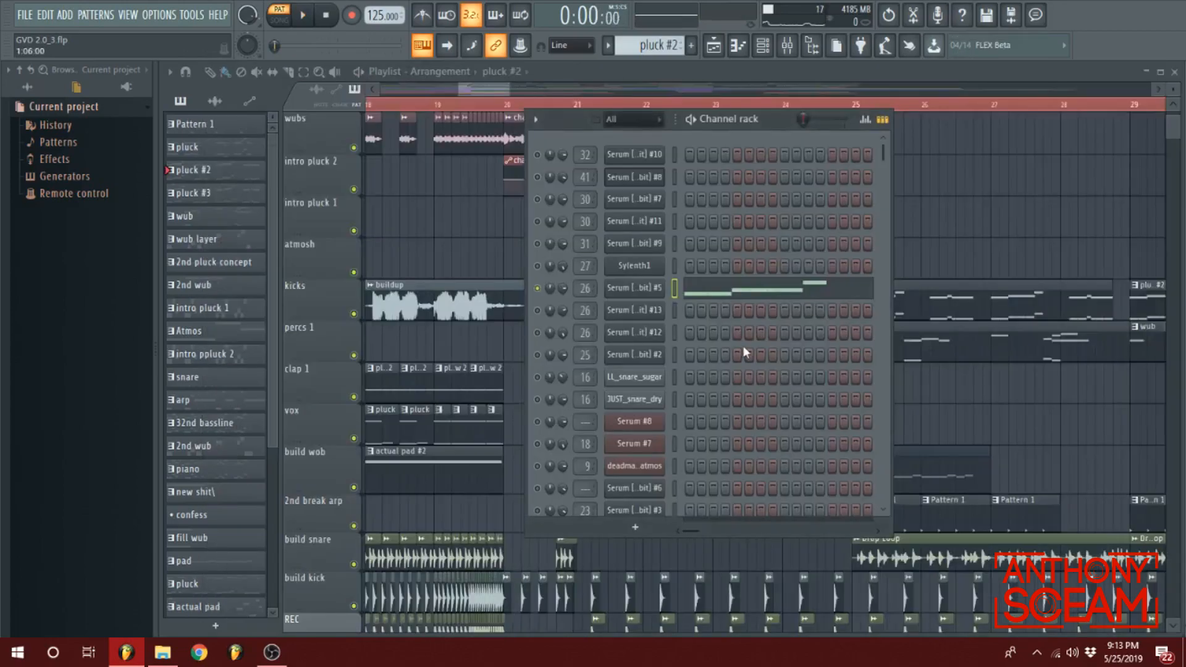
- Switch to song mode and examine the Nasty solid bass preset in the Serum #5 synth, then close it
{"action": "key", "text": "l"}
{"action": "left_click", "coordinate": [635, 288]}
{"action": "mouse_move", "coordinate": [714, 110]}
{"action": "left_mouse_down"}
{"action": "mouse_move", "coordinate": [723, 91]}
{"action": "mouse_move", "coordinate": [710, 92]}
{"action": "left_mouse_up"}
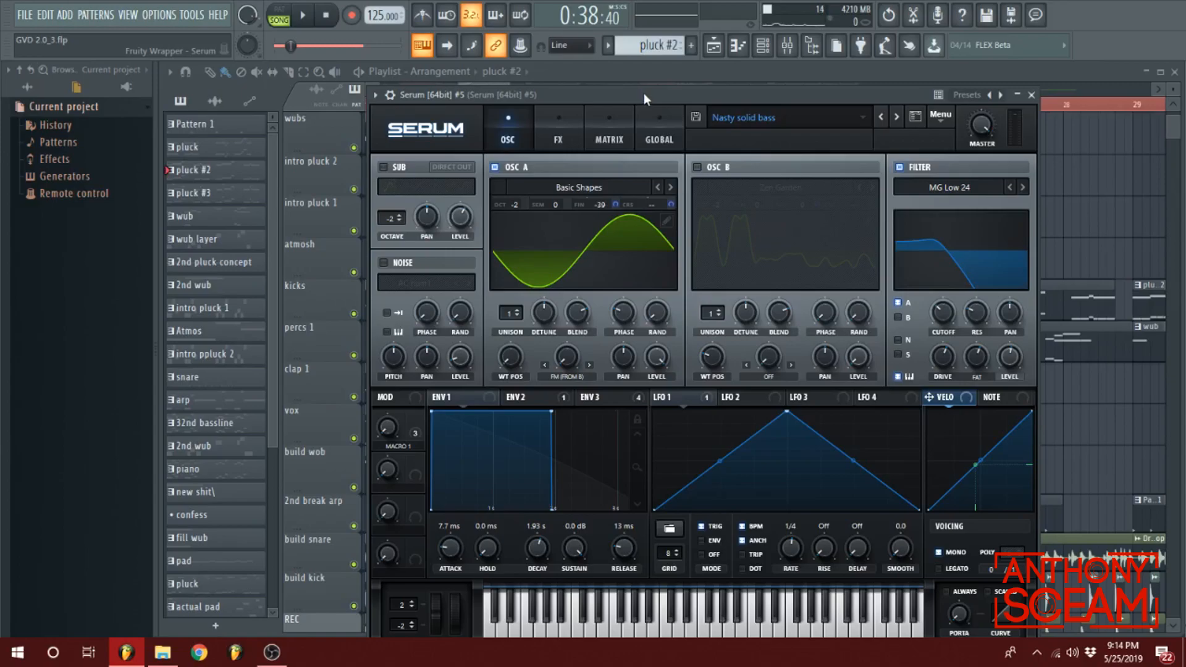
{"action": "left_click", "coordinate": [1031, 95]}
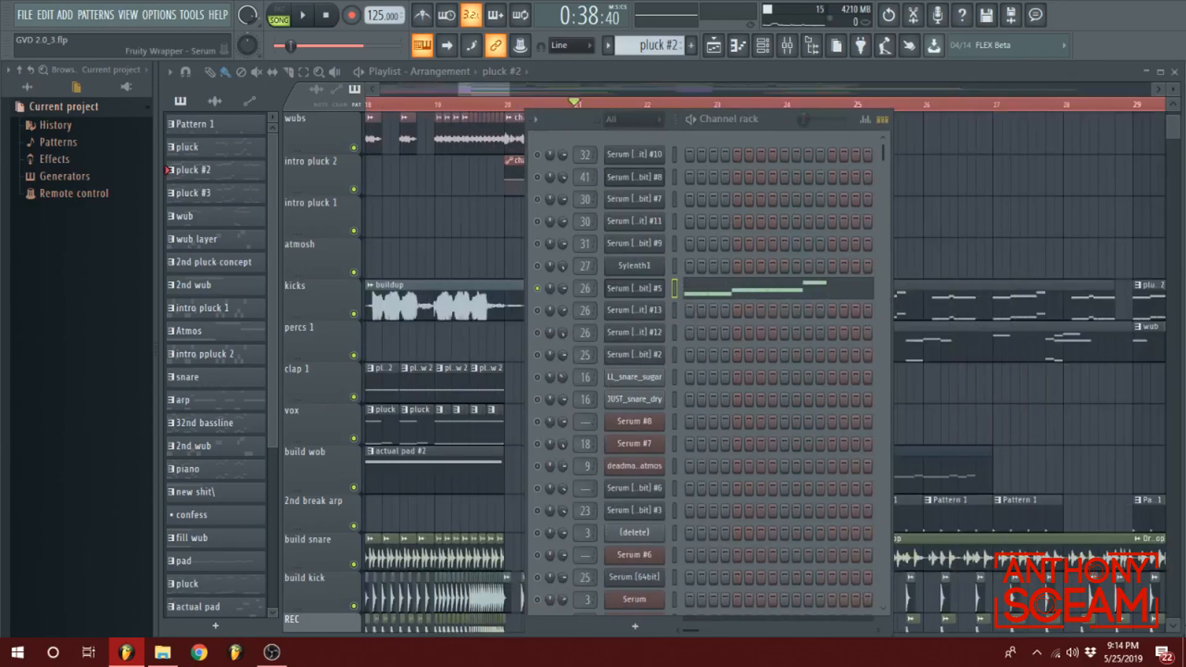
- Play the soloed Serum #5 part from bar 21, then stop and bring its synth window into view before moving it away
{"action": "key", "text": "space"}
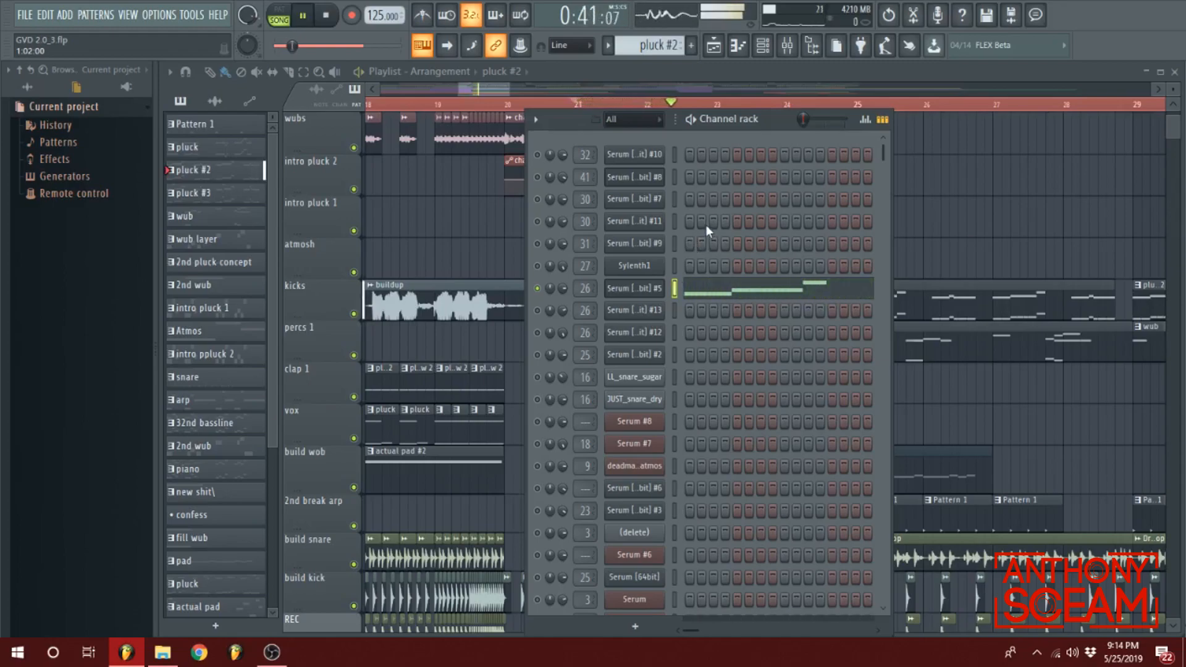
{"action": "key", "text": "space"}
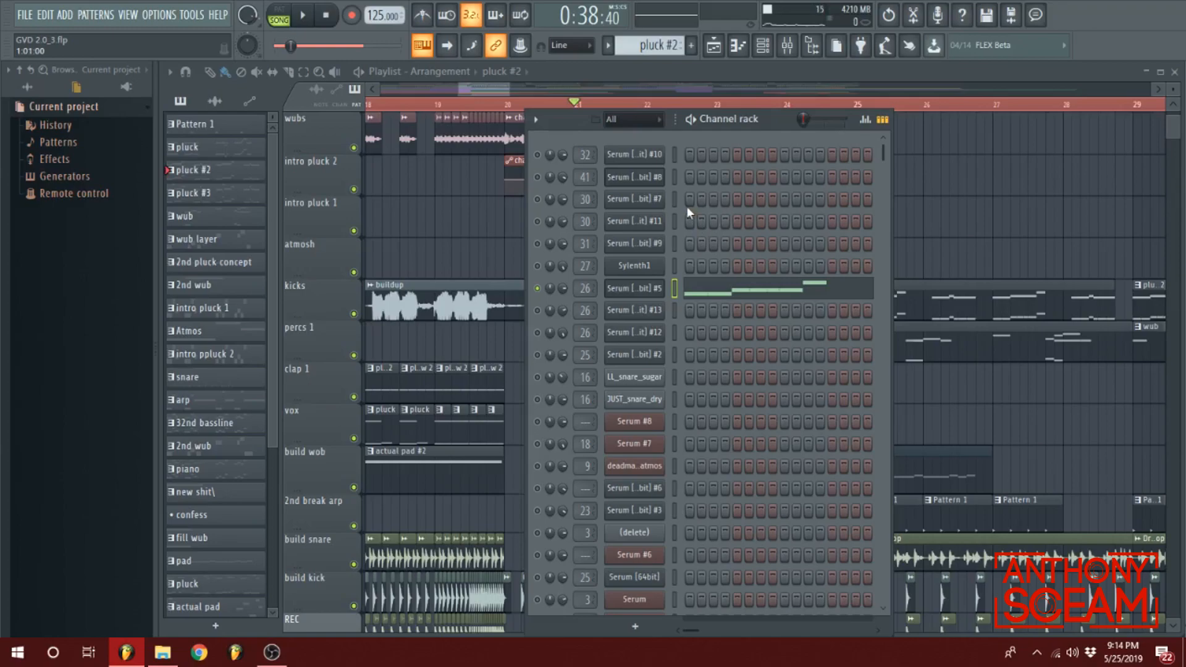
{"action": "left_click_drag", "start_coordinate": [1185, 95], "coordinate": [798, 98]}
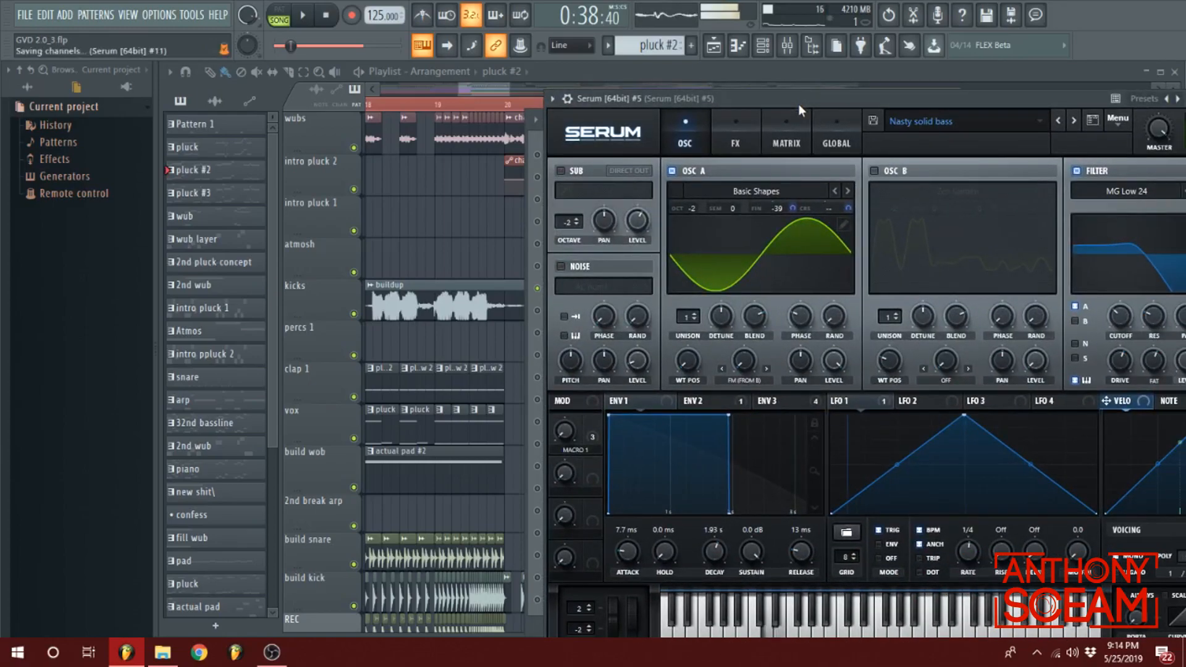
{"action": "left_click_drag", "start_coordinate": [806, 101], "coordinate": [1185, 99]}
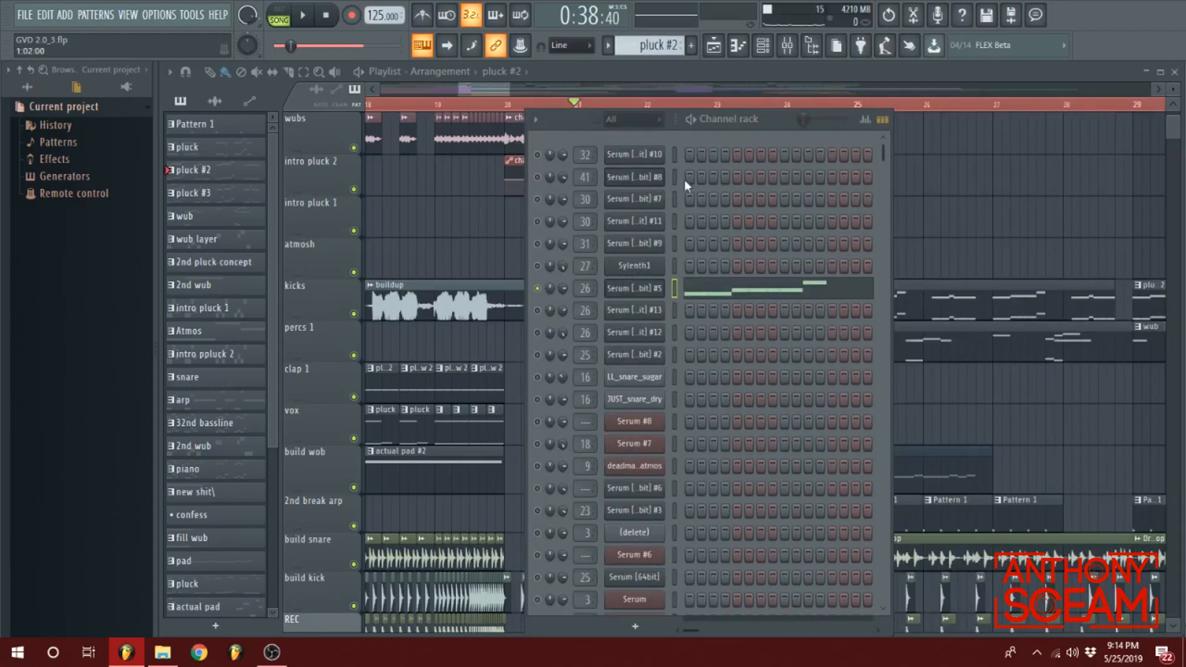
- Play Serum #5 briefly with the mixer open and examine its parametric EQ 2, Kickstart and limiter effects, then close the windows
{"action": "left_click", "coordinate": [787, 45]}
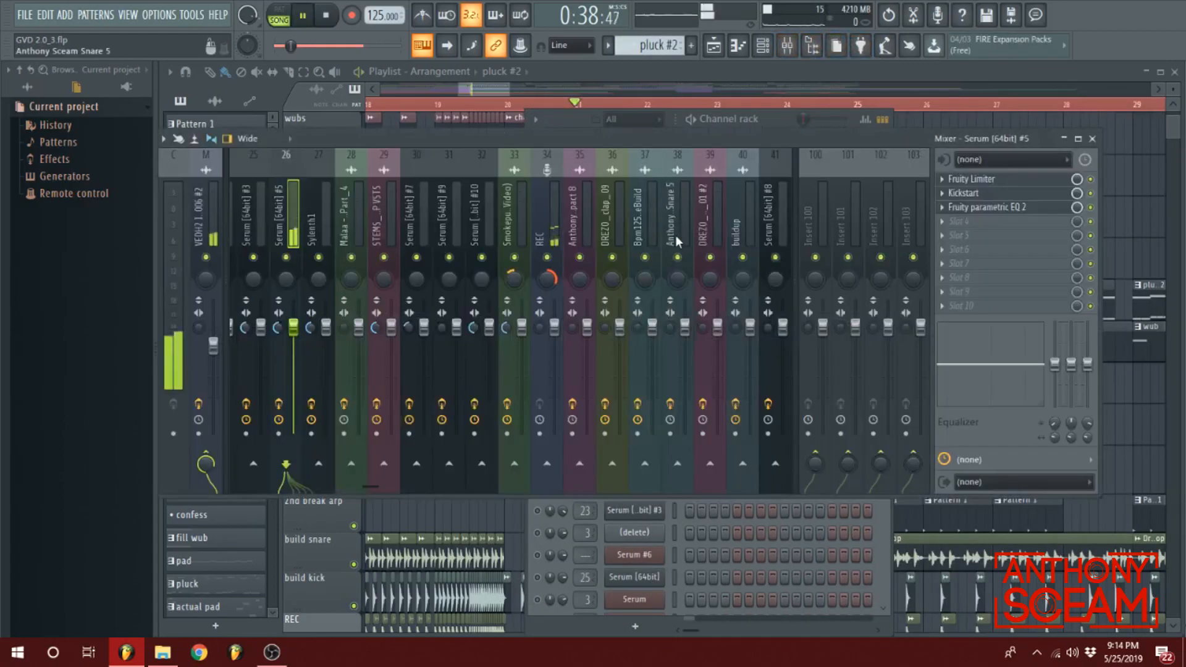
{"action": "left_click", "coordinate": [1006, 209]}
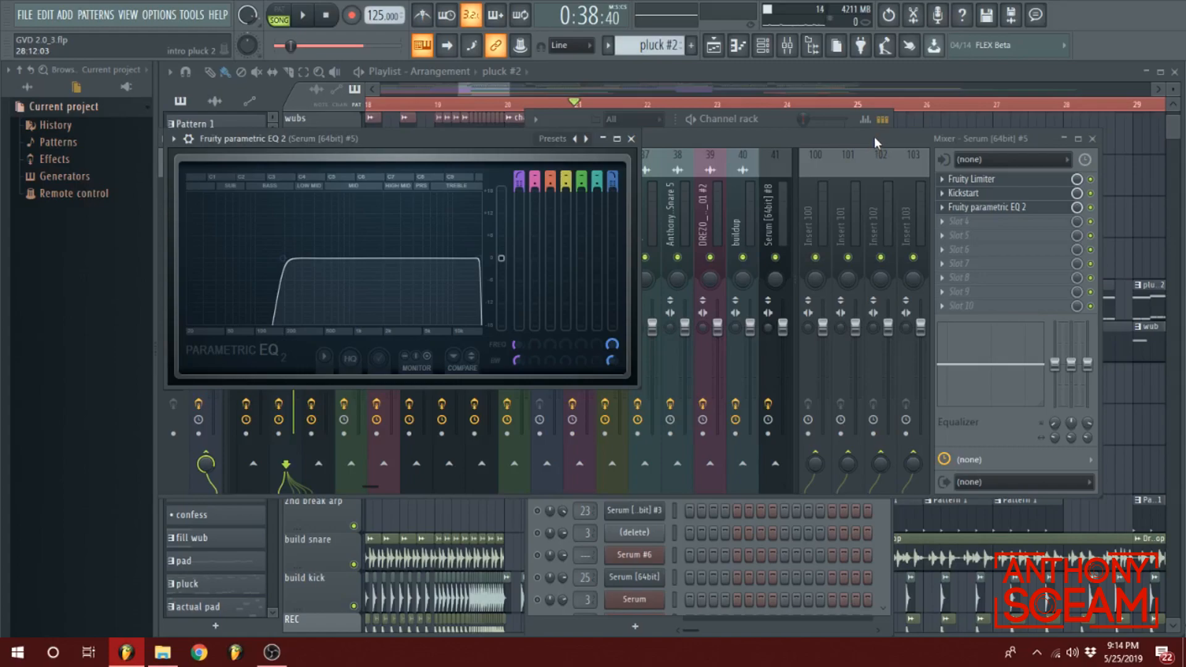
{"action": "left_click", "coordinate": [995, 195]}
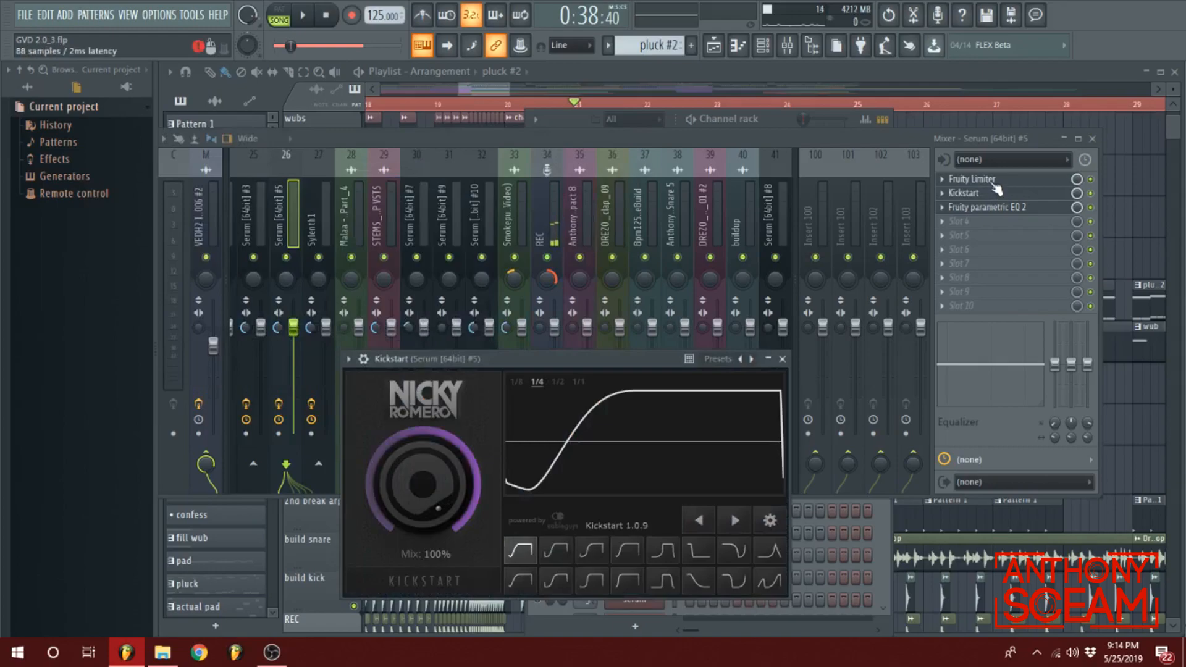
{"action": "left_click", "coordinate": [1029, 181]}
{"action": "left_click", "coordinate": [1029, 181]}
{"action": "left_click", "coordinate": [1014, 213]}
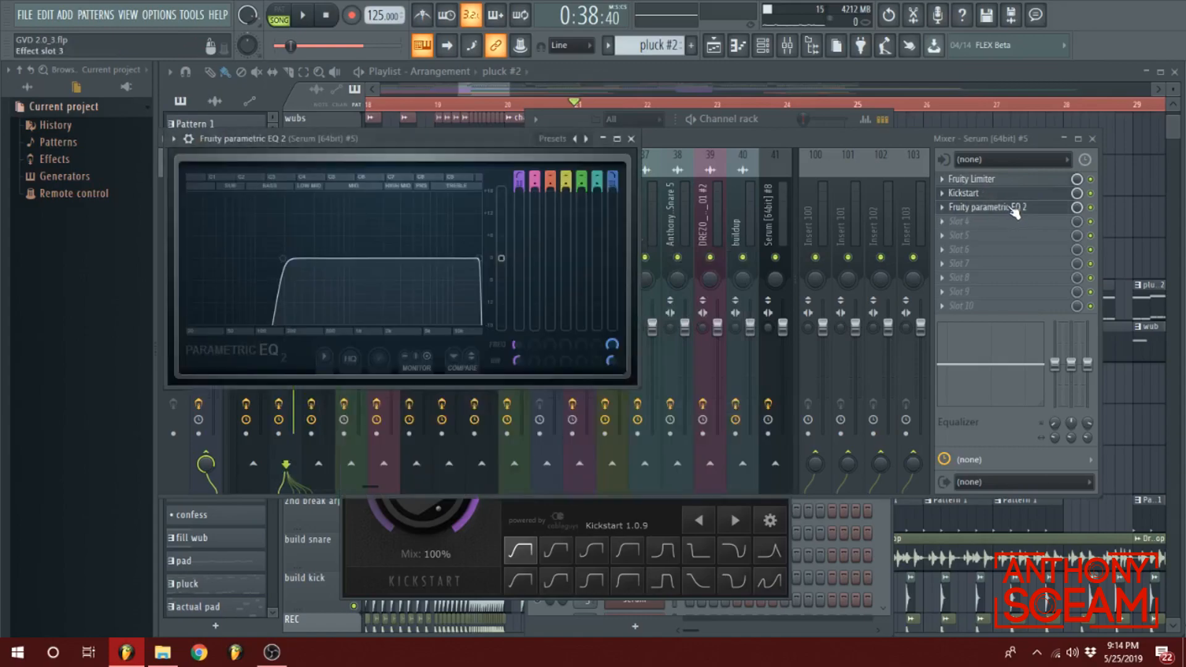
{"action": "left_click", "coordinate": [524, 119]}
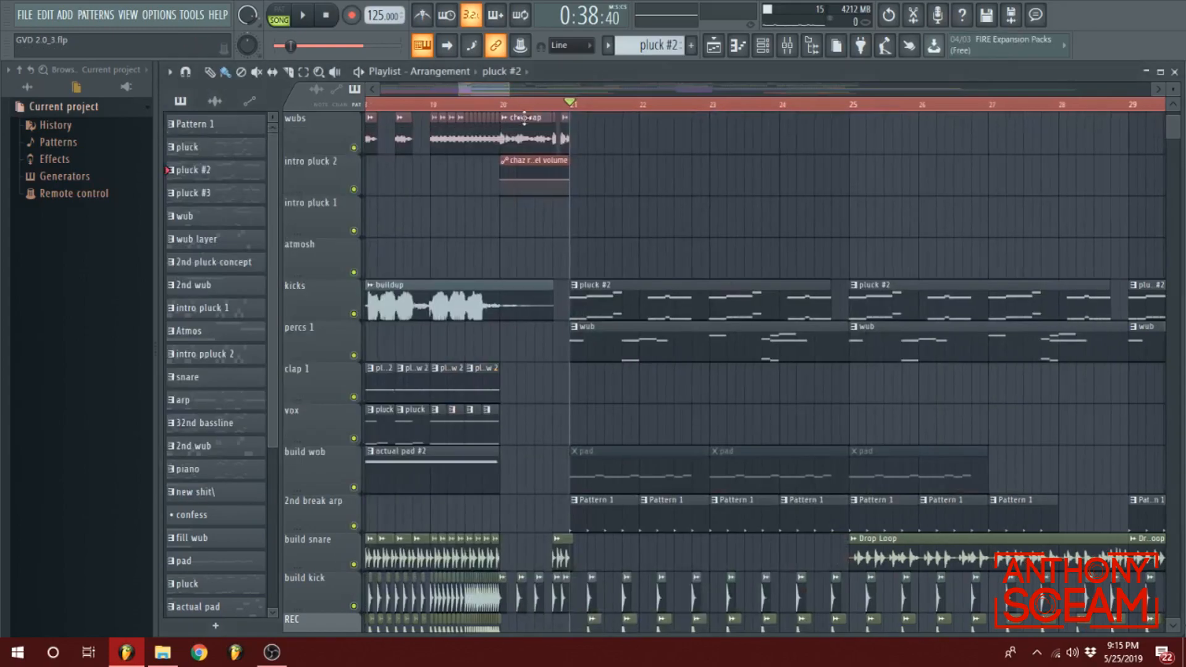
- Return to the pluck #2 channels, play the soloed Serum #3 layer from bar 21 and open its synth
{"action": "double_click", "coordinate": [617, 302]}
{"action": "key", "text": "F6"}
{"action": "key", "text": "F5"}
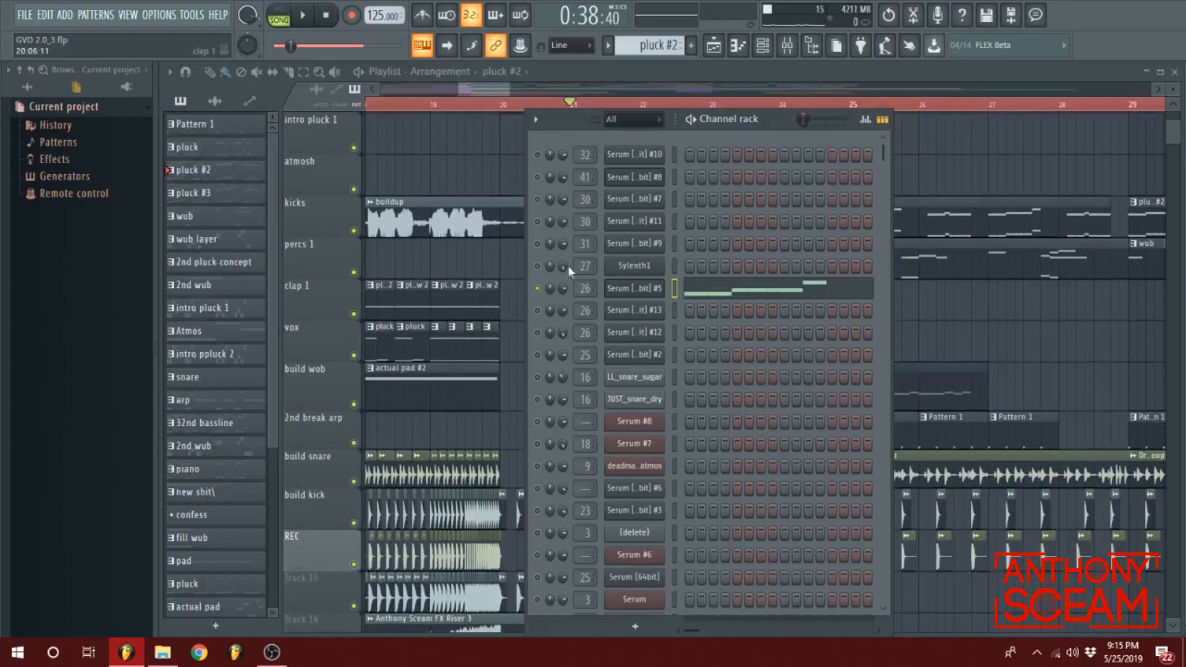
{"action": "scroll", "coordinate": [552, 340], "scroll_direction": "down", "scroll_amount": 5}
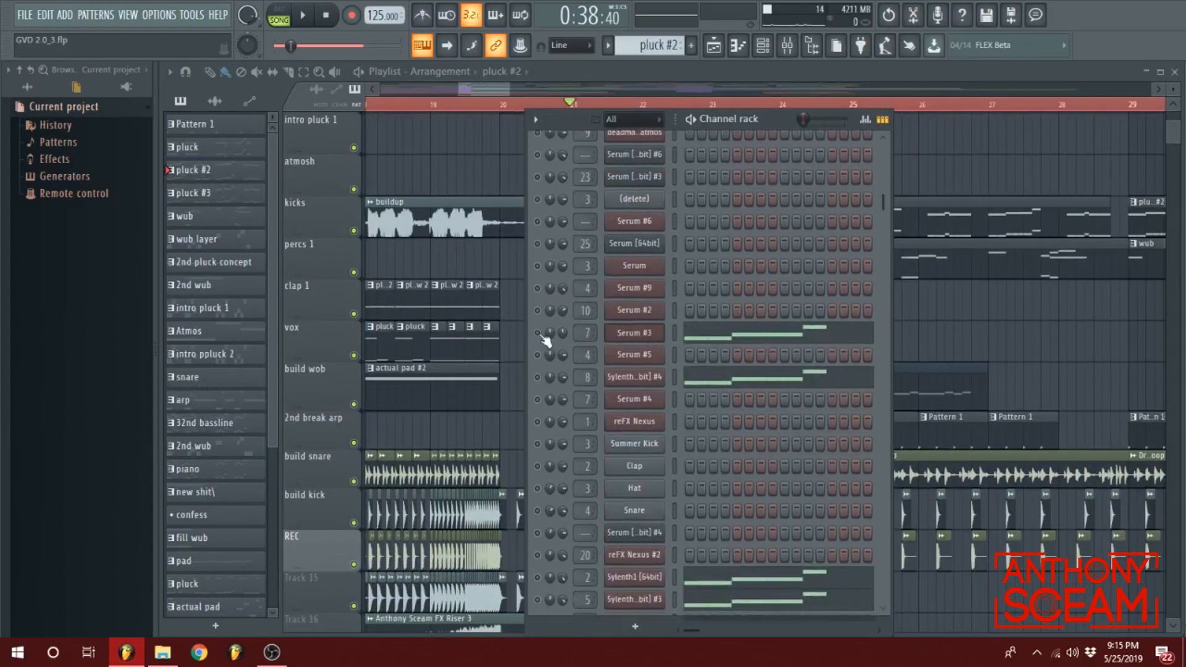
{"action": "key", "text": "space"}
{"action": "key", "text": "space"}
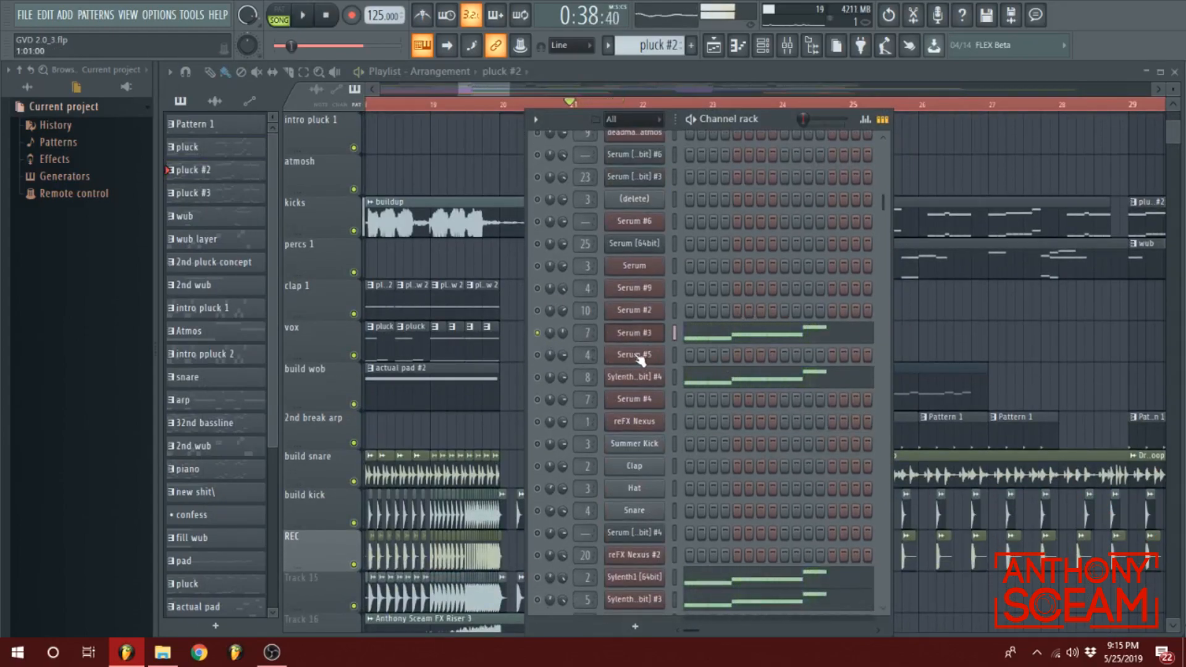
{"action": "left_click", "coordinate": [643, 333]}
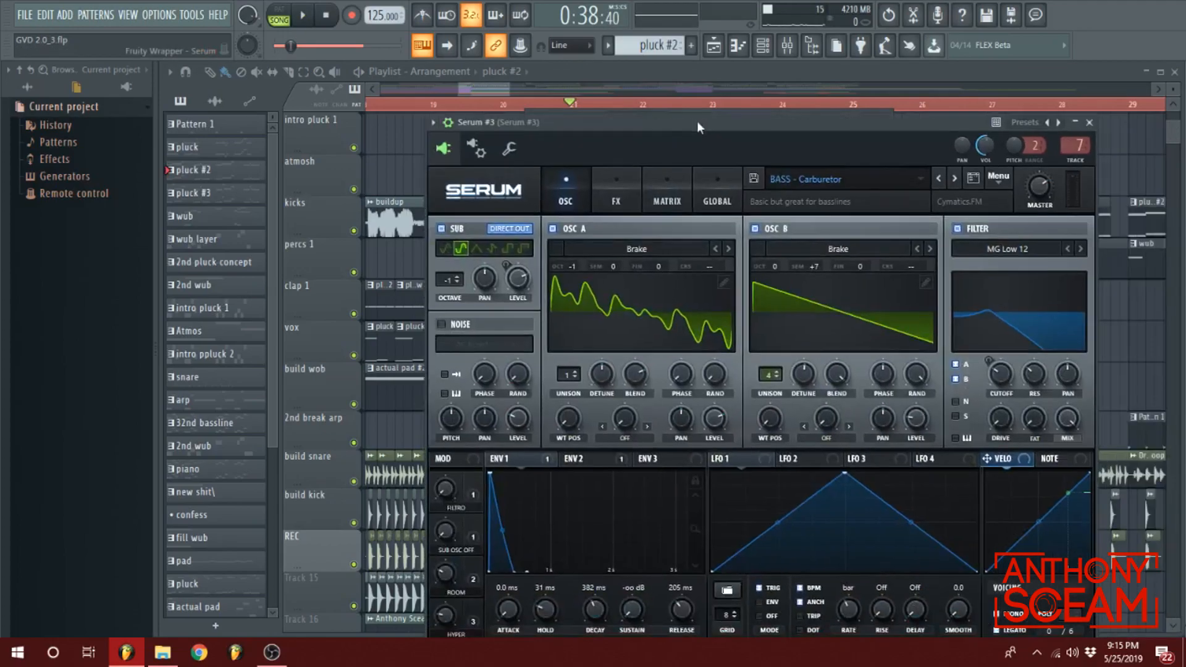
- Close the Serum #3 synth, play the soloed Sylenth1 #4 layer from bar 21 and examine its WA Future Bass21 preset
{"action": "left_click_drag", "start_coordinate": [697, 121], "coordinate": [655, 95]}
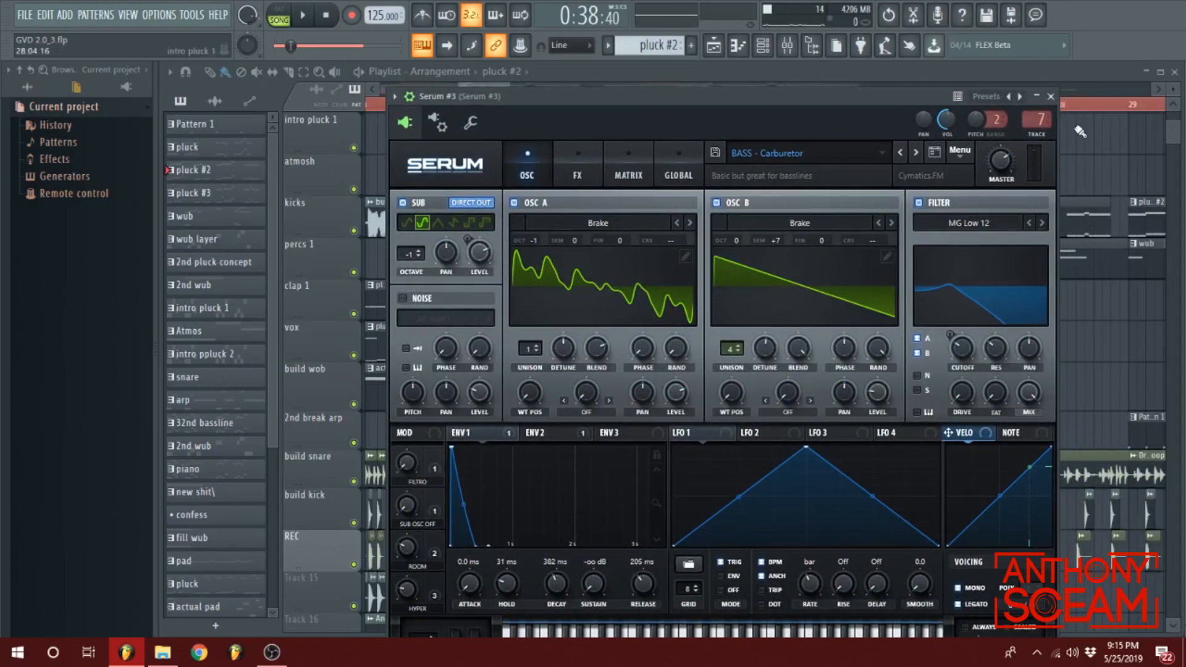
{"action": "left_click", "coordinate": [1052, 98]}
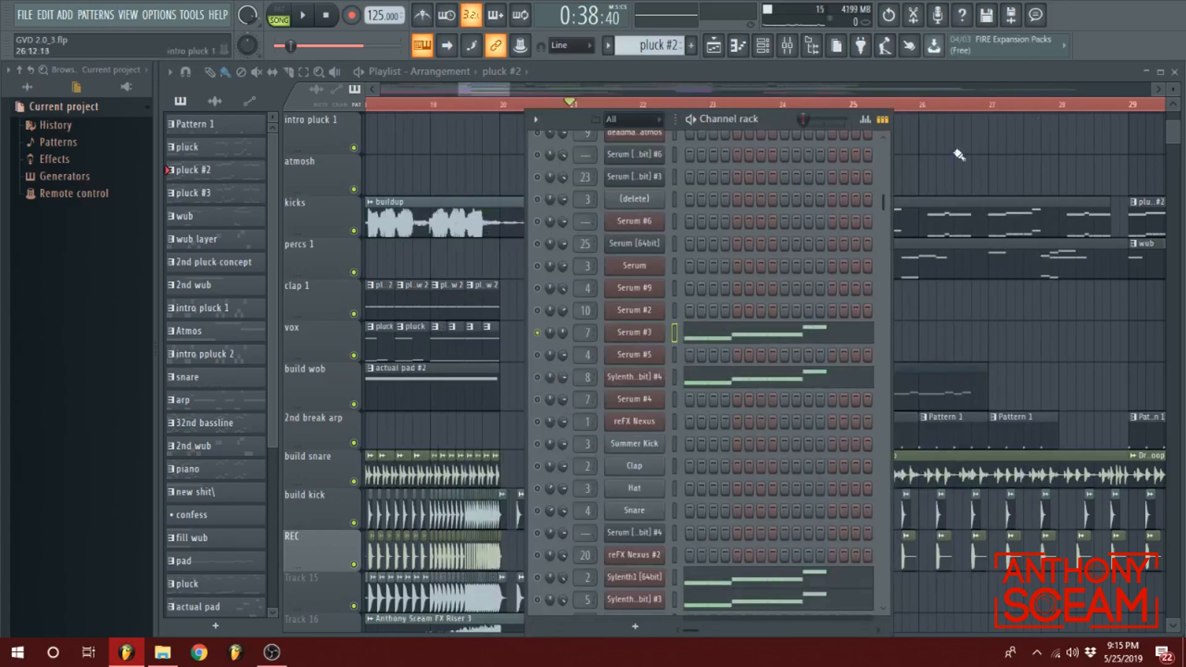
{"action": "left_click", "coordinate": [537, 377]}
{"action": "key", "text": "space"}
{"action": "left_click", "coordinate": [643, 376]}
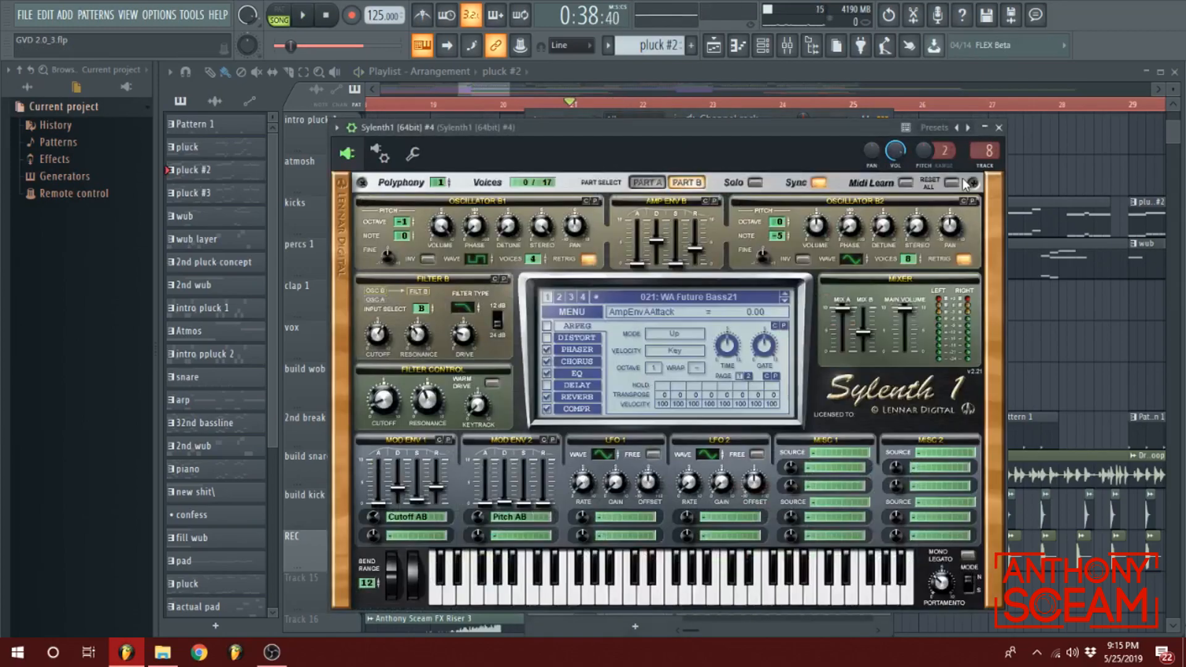
{"action": "left_click", "coordinate": [999, 127]}
- Solo the Sylenth1 [64bit] layer on mixer track 2, play it briefly and examine its KSDH Bass 11 preset
{"action": "scroll", "coordinate": [618, 247], "scroll_direction": "down", "scroll_amount": 3}
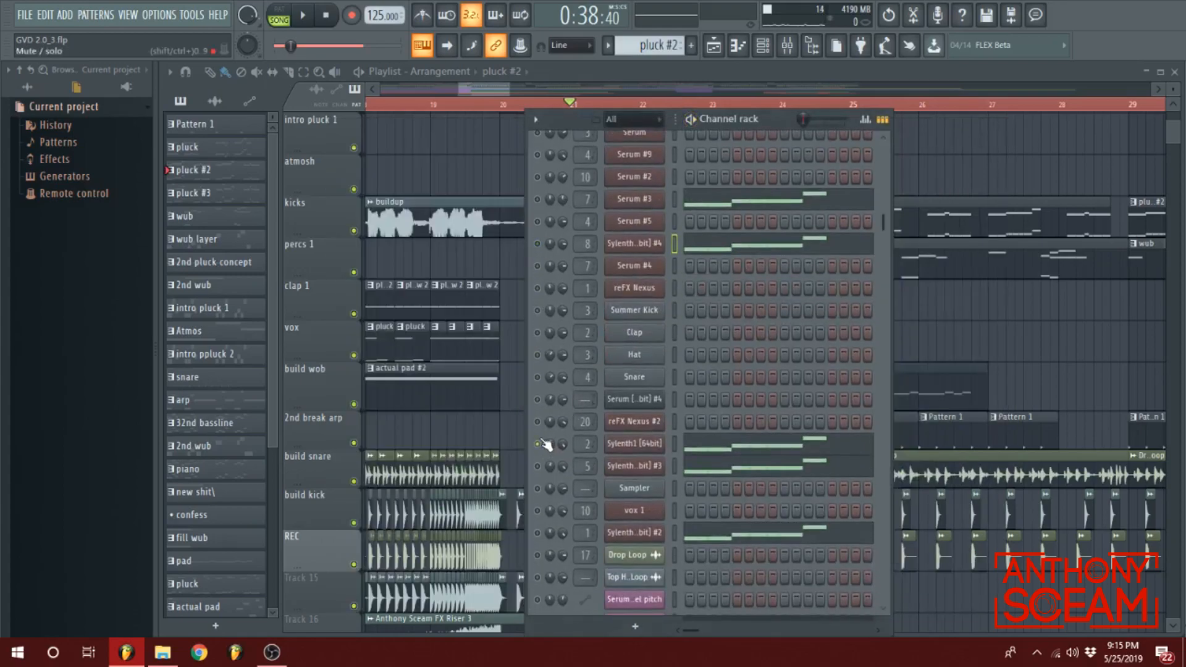
{"action": "key", "text": "space"}
{"action": "key", "text": "space"}
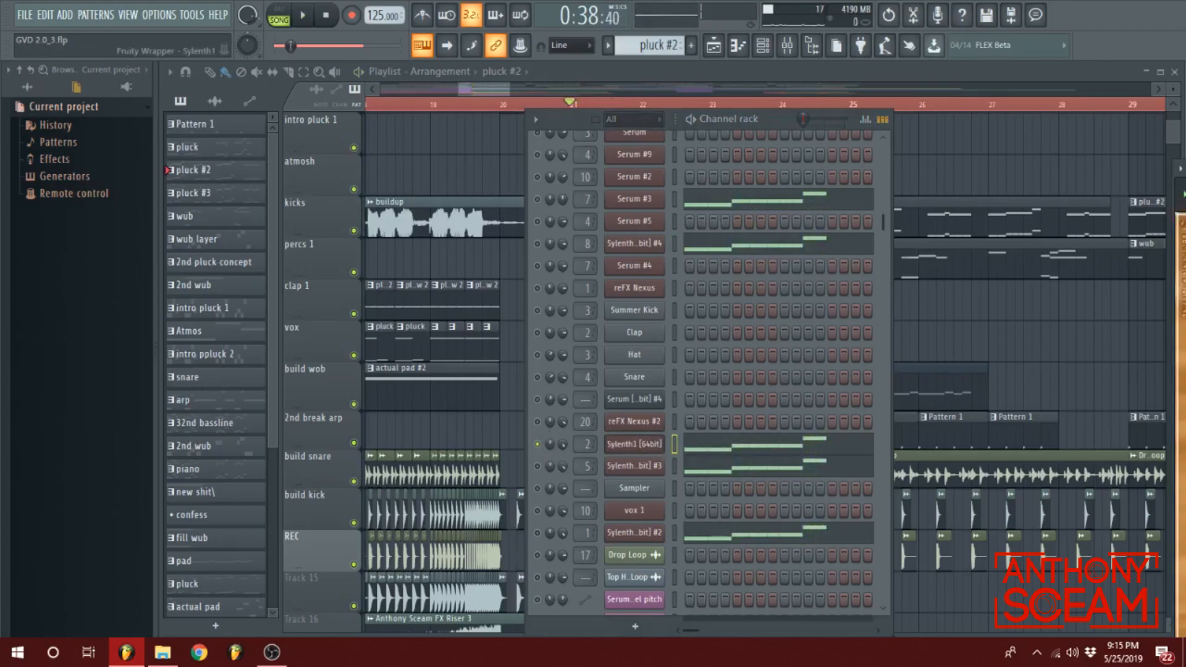
{"action": "left_click", "coordinate": [635, 443]}
{"action": "left_click_drag", "start_coordinate": [728, 159], "coordinate": [584, 121]}
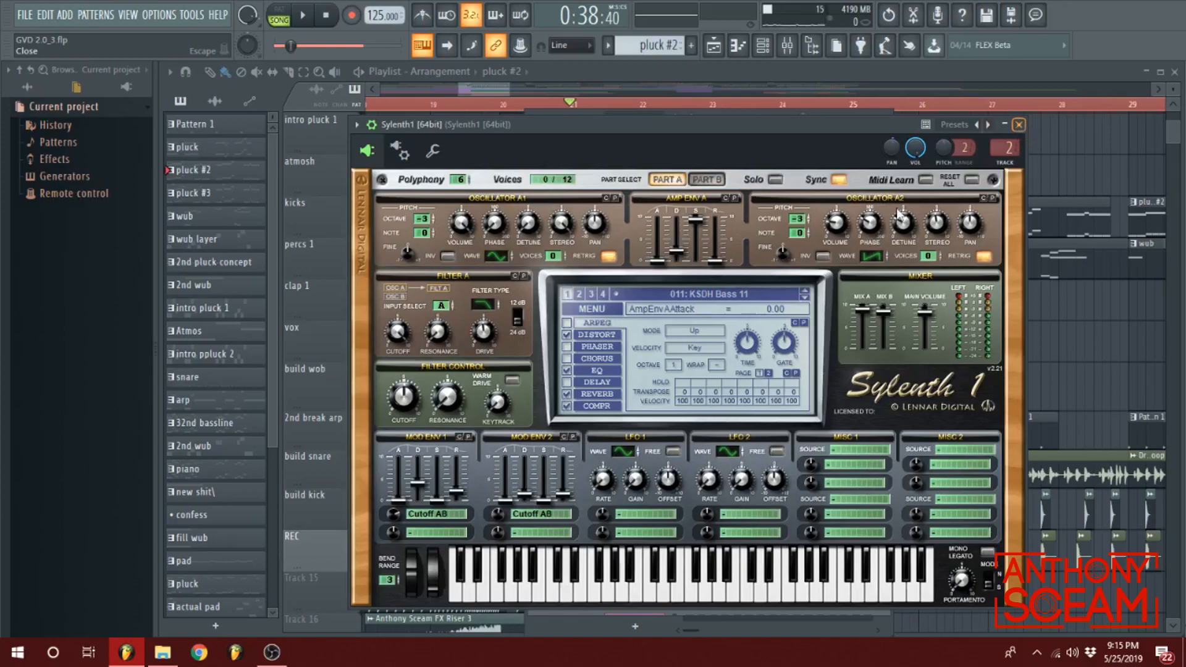
{"action": "left_click", "coordinate": [273, 655]}
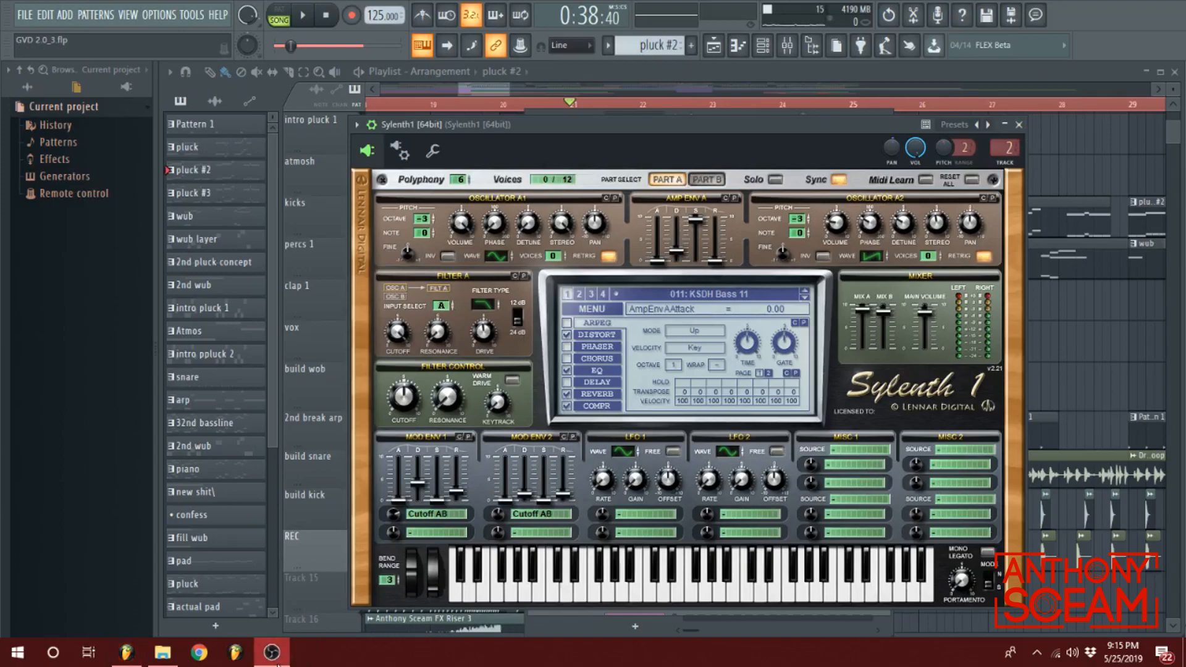
{"action": "left_click", "coordinate": [126, 652]}
{"action": "left_click_drag", "start_coordinate": [799, 122], "coordinate": [817, 108]}
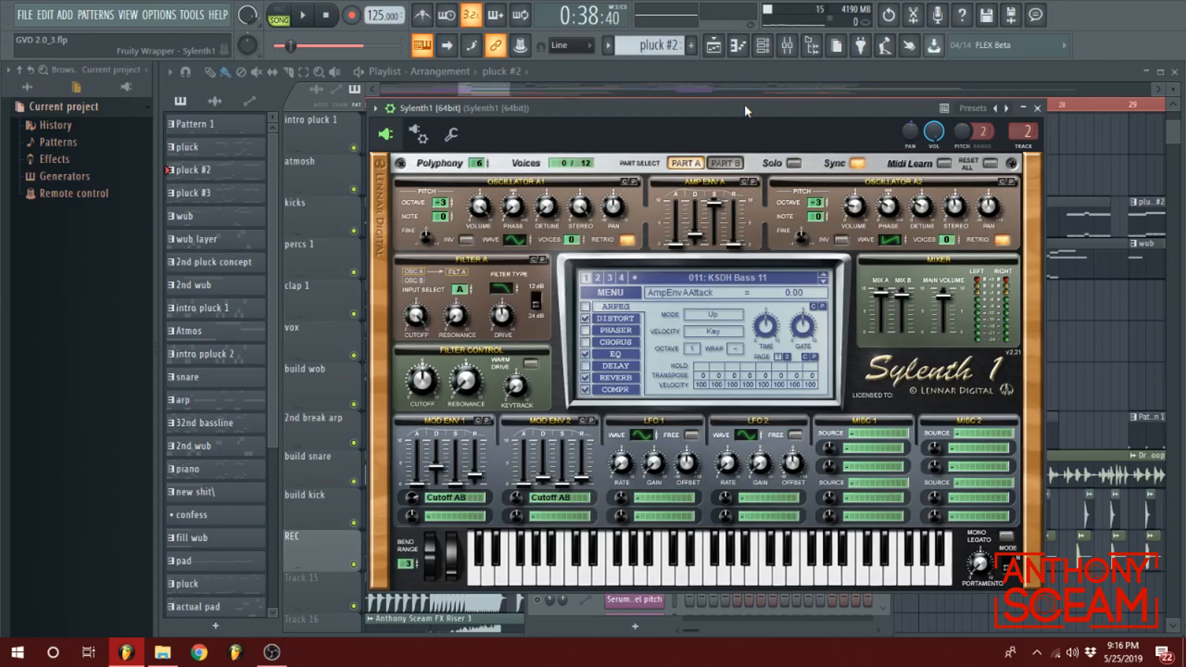
{"action": "left_click_drag", "start_coordinate": [745, 106], "coordinate": [687, 114]}
- Close the Sylenth1 window, return to the pluck #2 channels and play the soloed Sylenth1 #3 layer briefly
{"action": "left_click", "coordinate": [481, 81]}
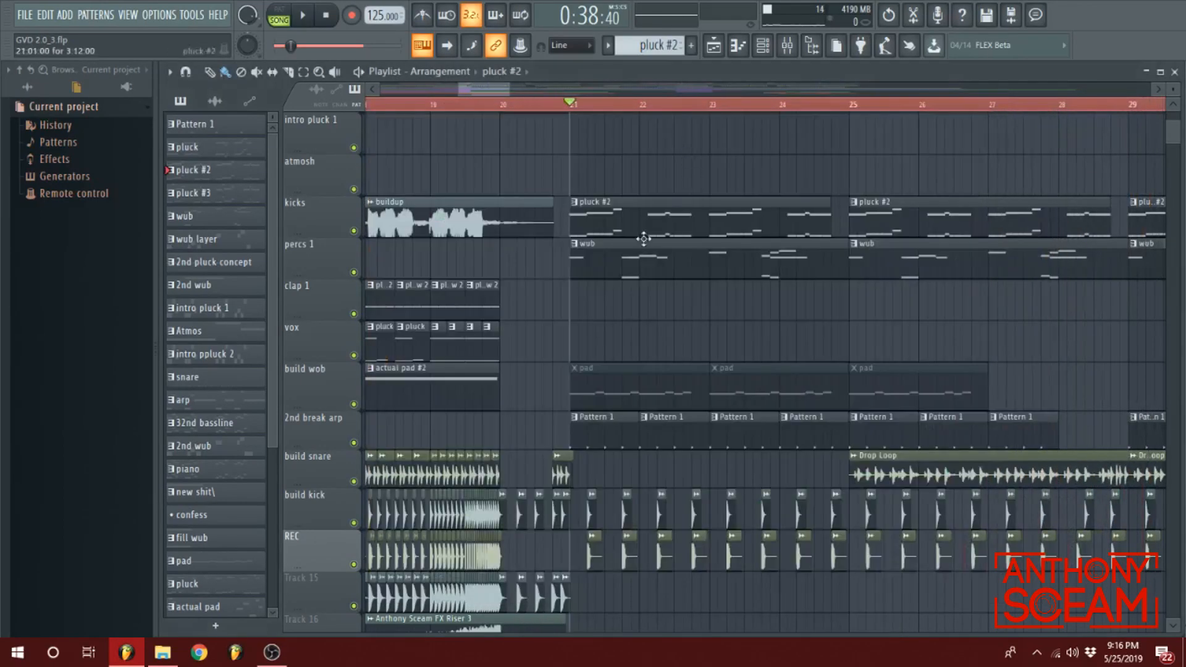
{"action": "double_click", "coordinate": [651, 212]}
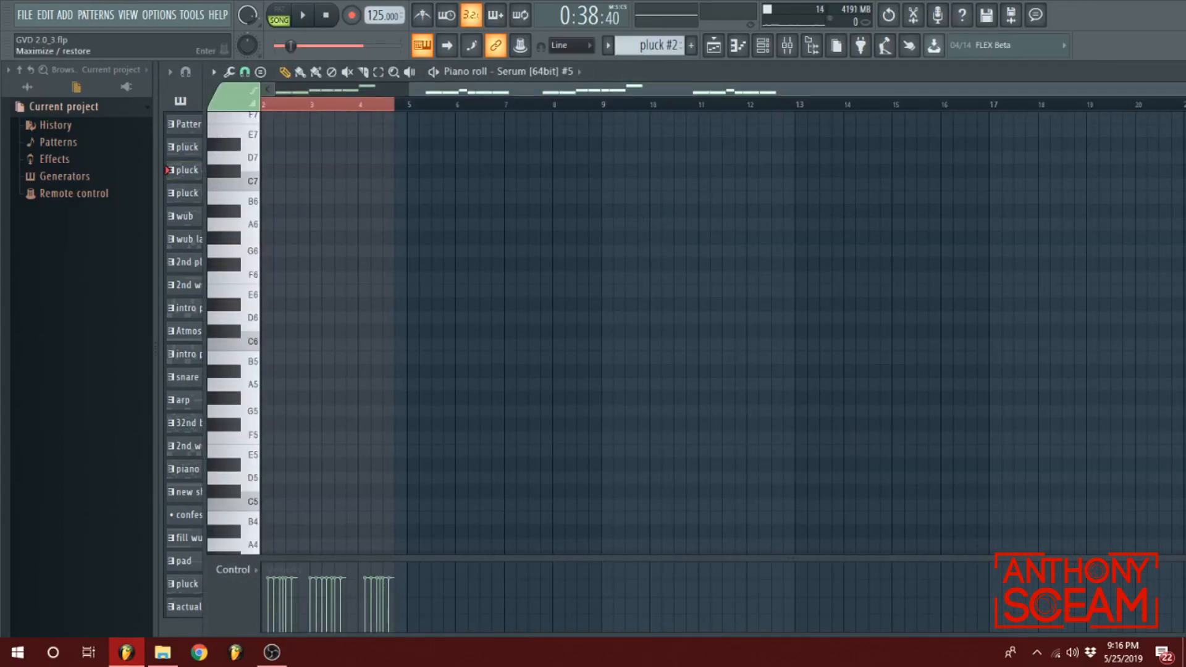
{"action": "left_click", "coordinate": [1185, 72]}
{"action": "scroll", "coordinate": [662, 264], "scroll_direction": "down", "scroll_amount": 3}
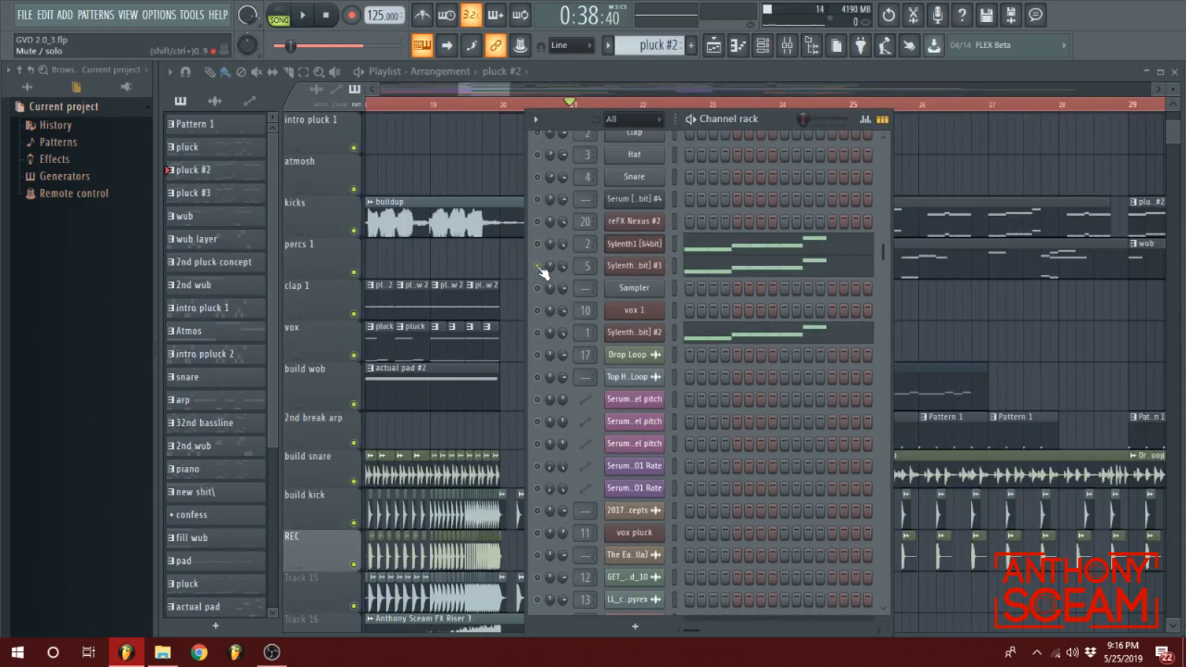
{"action": "key", "text": "space"}
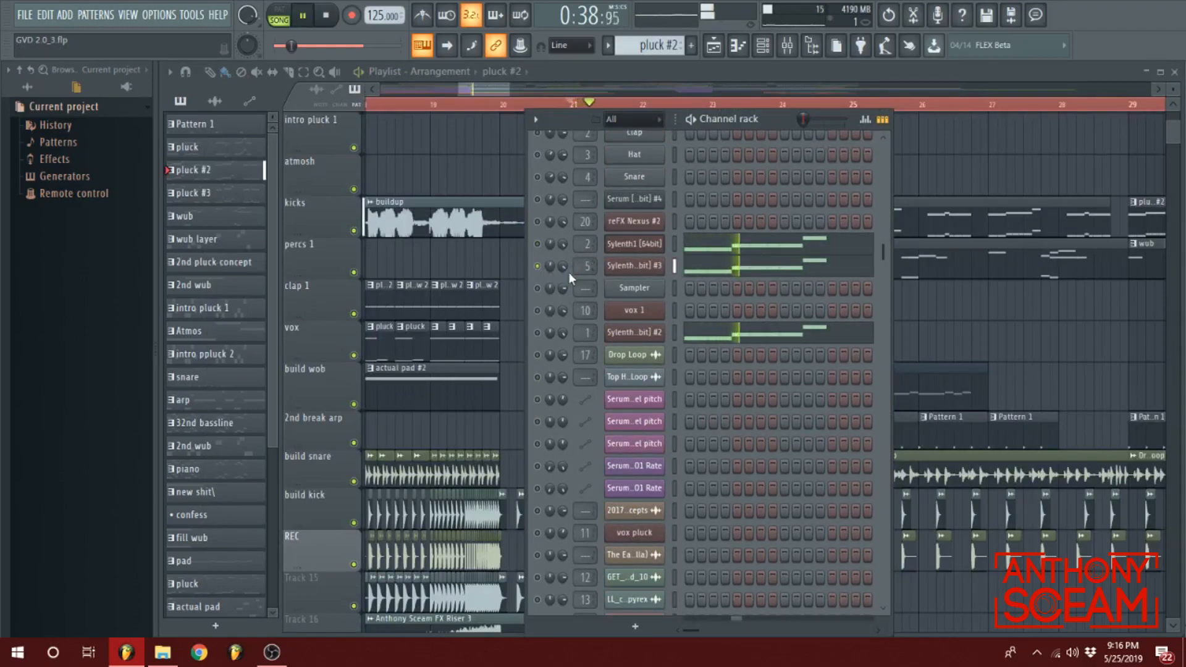
{"action": "key", "text": "space"}
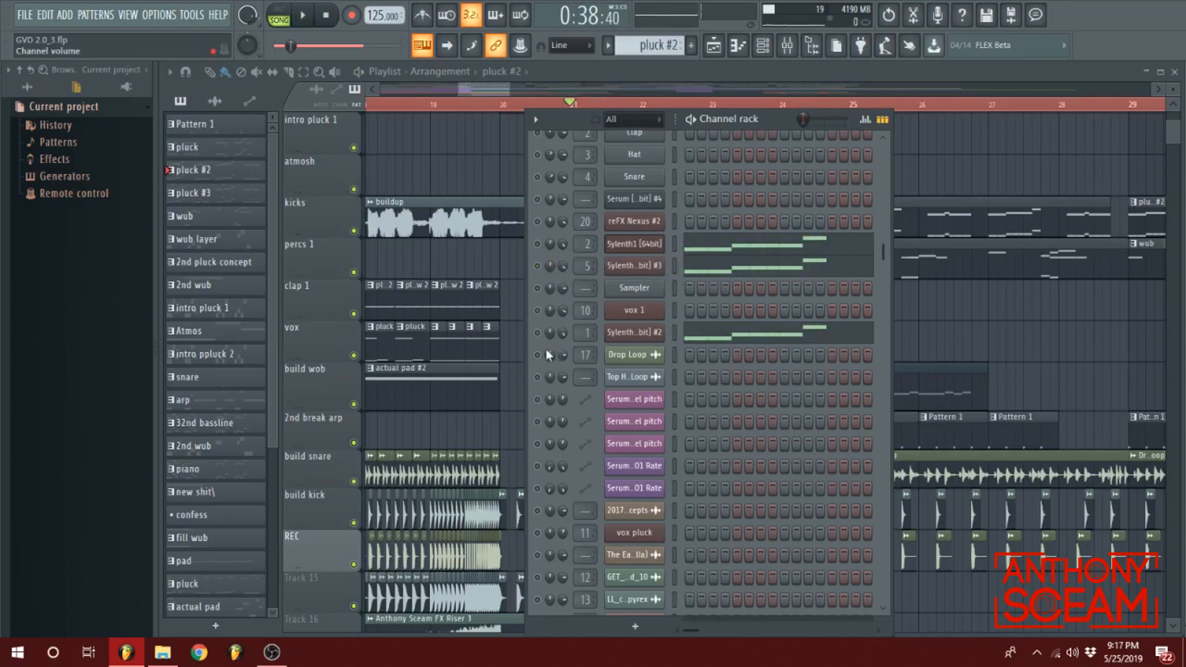
- Play the soloed Sylenth1 #2 layer from bar 21, then turn all channels back on
{"action": "key", "text": "space"}
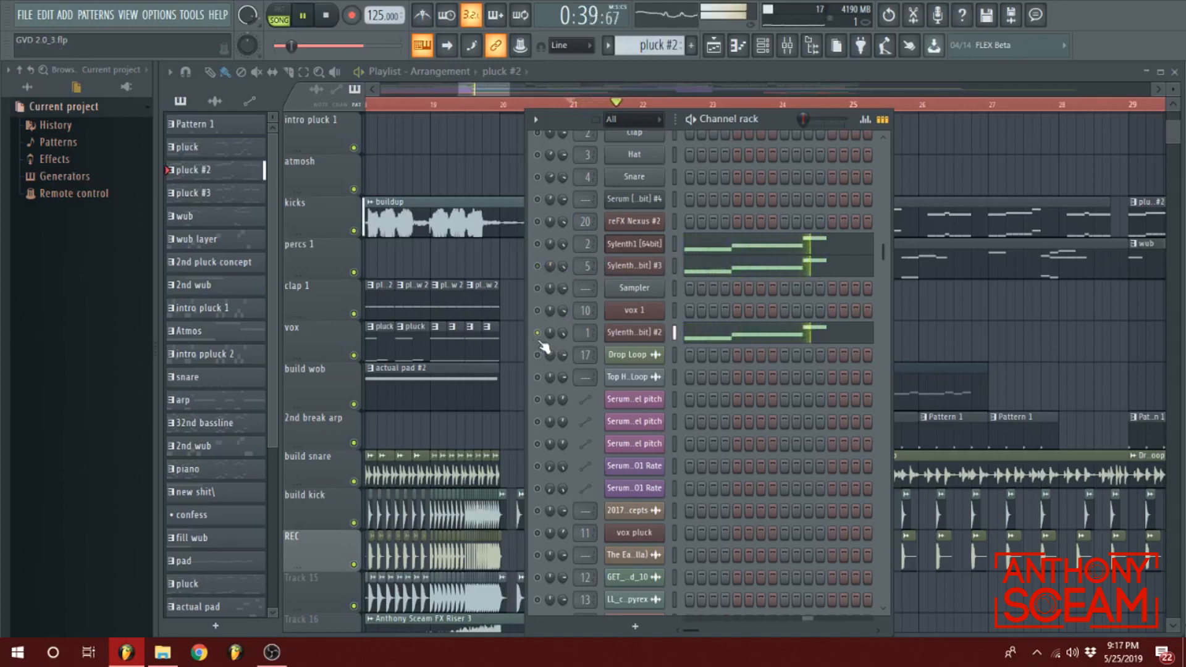
{"action": "key", "text": "space"}
{"action": "right_click", "coordinate": [548, 337]}
{"action": "left_click", "coordinate": [578, 341]}
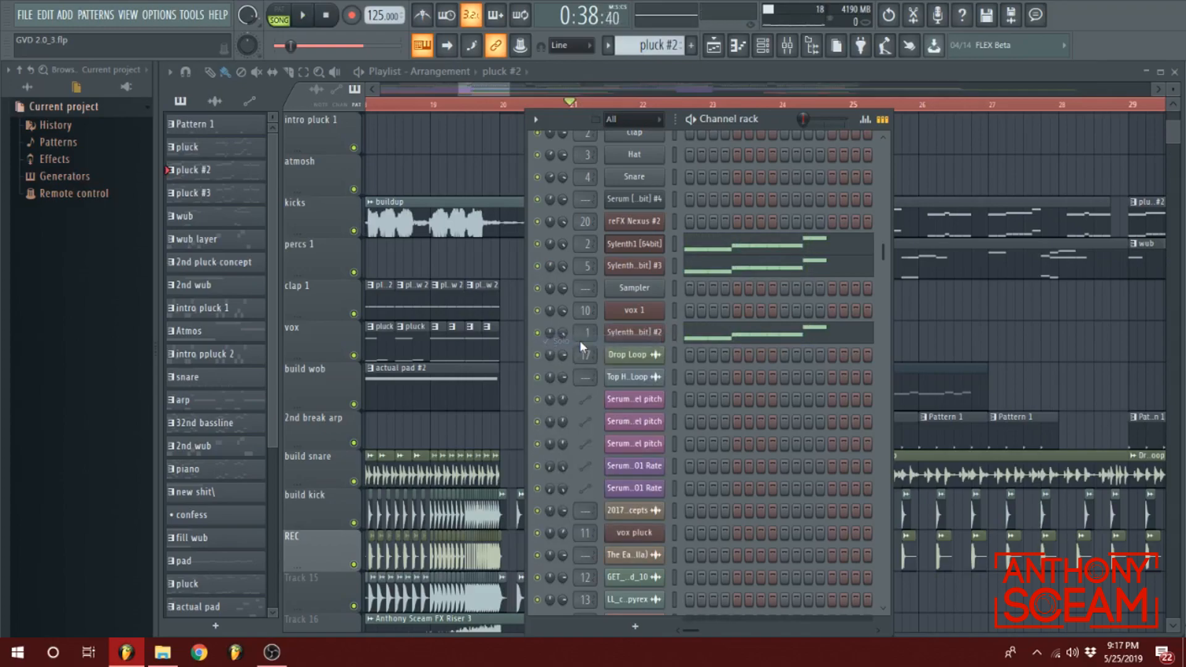
- Bring up the mixer, then move it aside and return to the pluck #2 channels
{"action": "scroll", "coordinate": [754, 335], "scroll_direction": "up", "scroll_amount": 3}
{"action": "scroll", "coordinate": [745, 292], "scroll_direction": "down", "scroll_amount": 2}
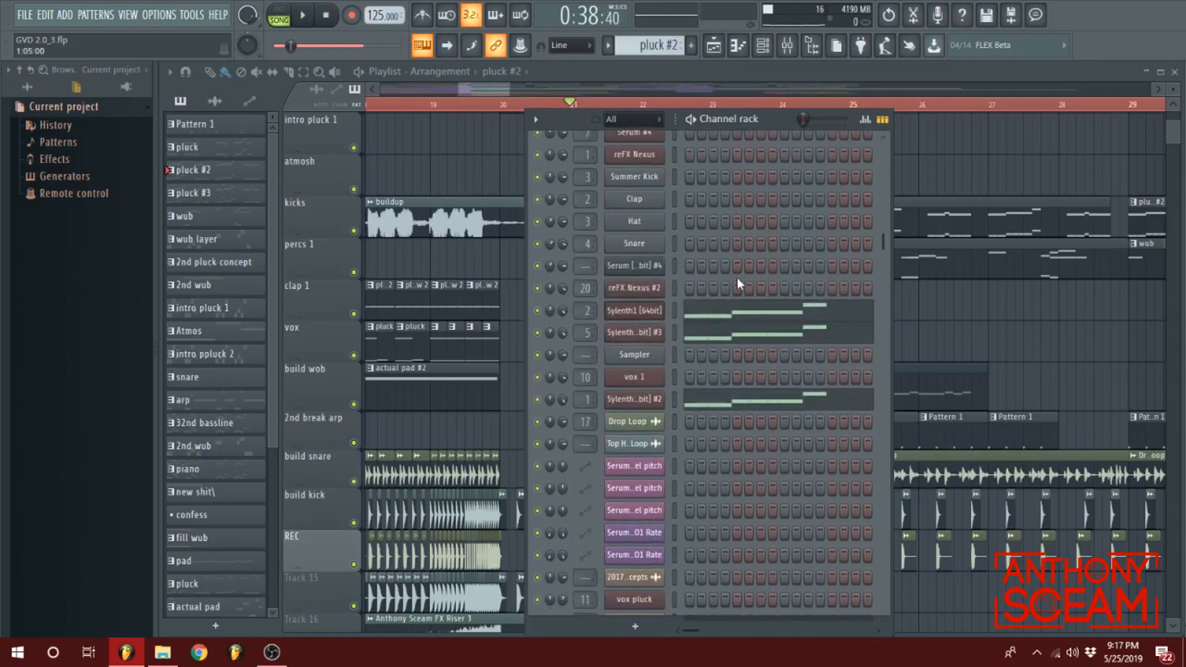
{"action": "left_click", "coordinate": [787, 45]}
{"action": "left_click_drag", "start_coordinate": [673, 133], "coordinate": [1185, 116]}
{"action": "scroll", "coordinate": [801, 239], "scroll_direction": "up", "scroll_amount": 3}
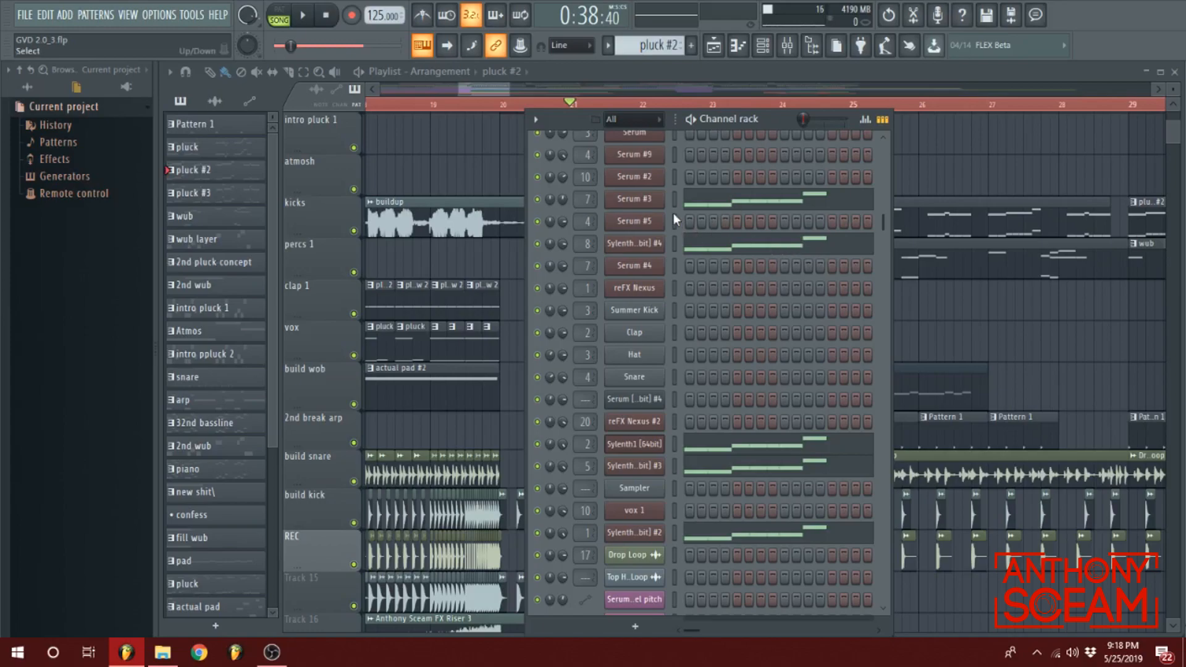
- Play Serum #3 soloed from bar 21, then enable the Sylenth1 layer on mixer track 2 and play both together
{"action": "right_click", "coordinate": [537, 199]}
{"action": "left_click", "coordinate": [541, 207]}
{"action": "key", "text": "space"}
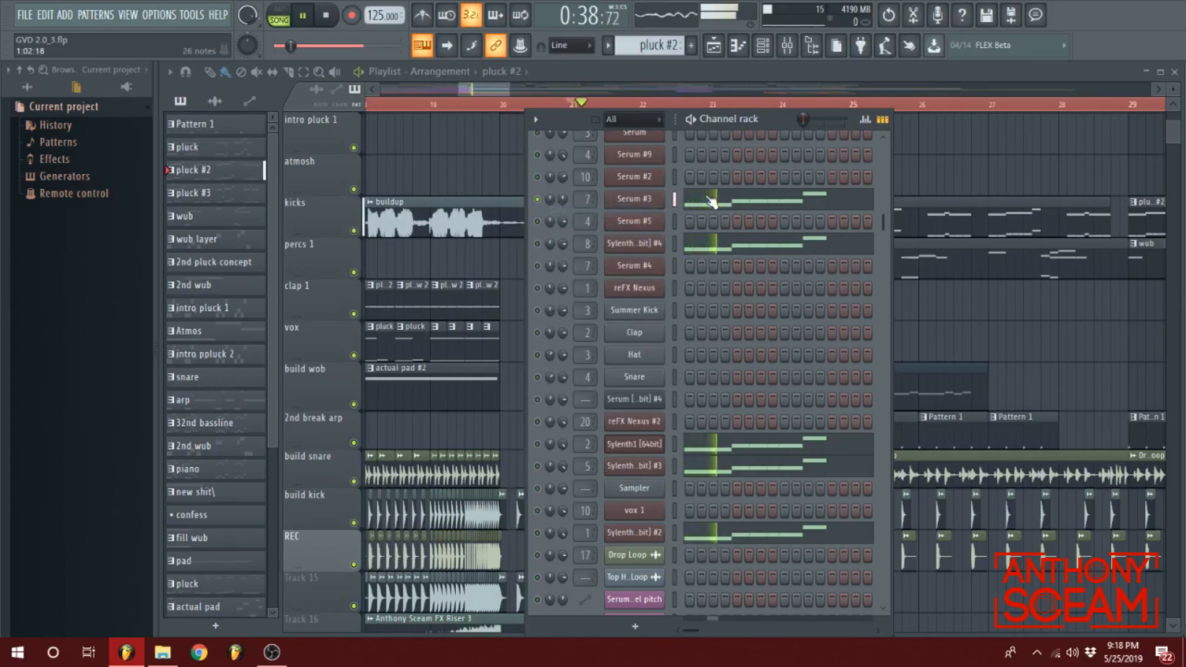
{"action": "key", "text": "space"}
{"action": "left_click", "coordinate": [537, 444]}
{"action": "key", "text": "space"}
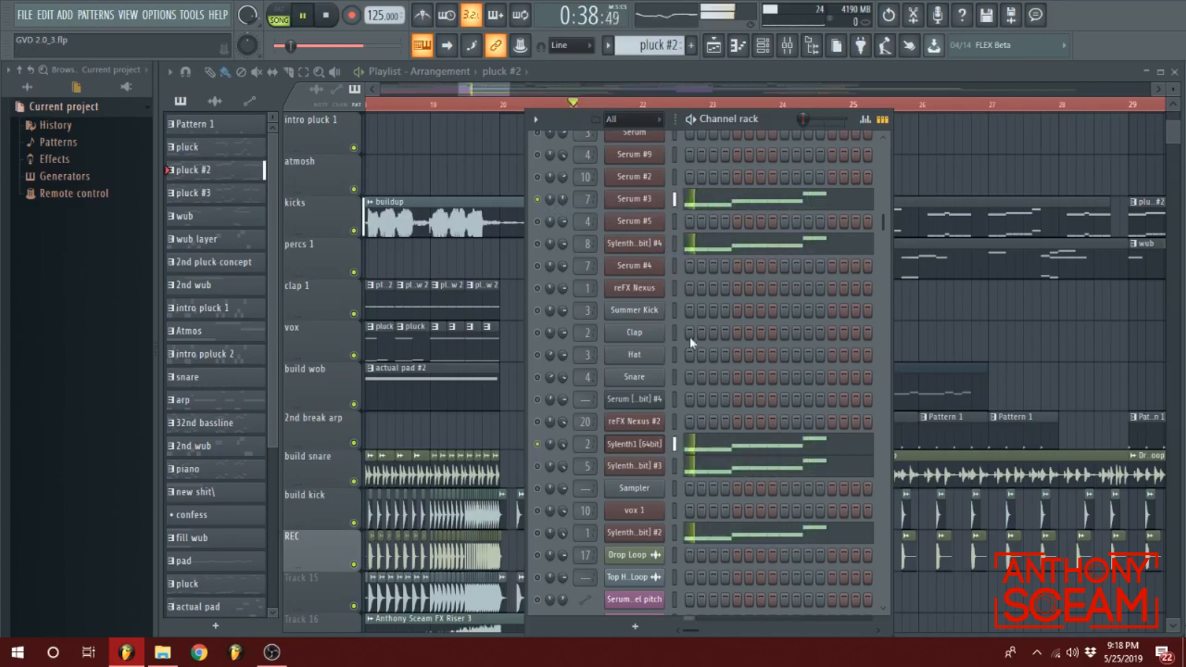
{"action": "key", "text": "space"}
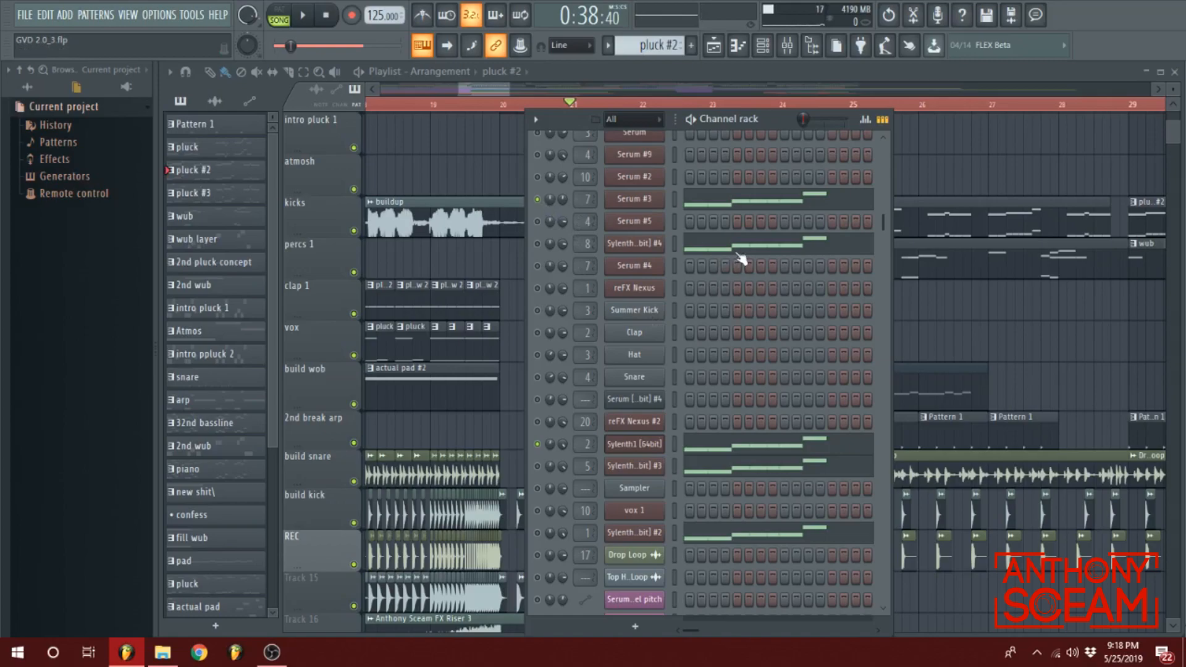
- Return to Serum #3 in the channel list and turn all soloed-out channels back on
{"action": "scroll", "coordinate": [735, 252], "scroll_direction": "up", "scroll_amount": 3}
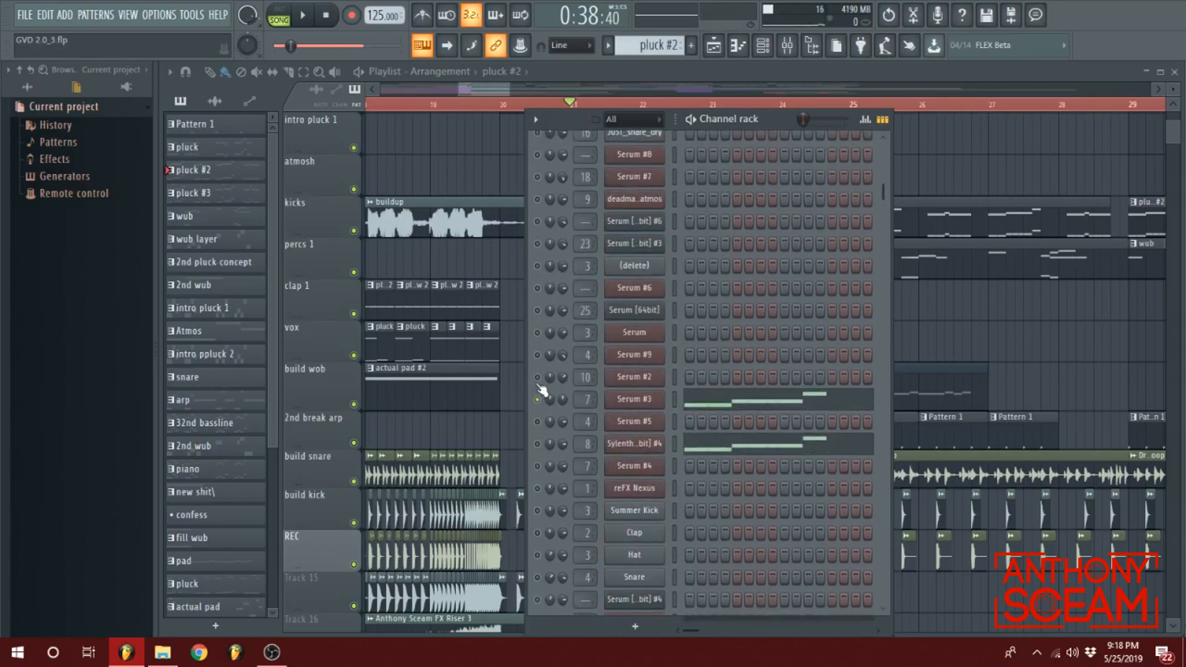
{"action": "scroll", "coordinate": [531, 340], "scroll_direction": "down", "scroll_amount": 2}
{"action": "right_click", "coordinate": [547, 225]}
{"action": "left_click", "coordinate": [555, 232]}
{"action": "right_click", "coordinate": [536, 269]}
{"action": "left_click", "coordinate": [545, 278]}
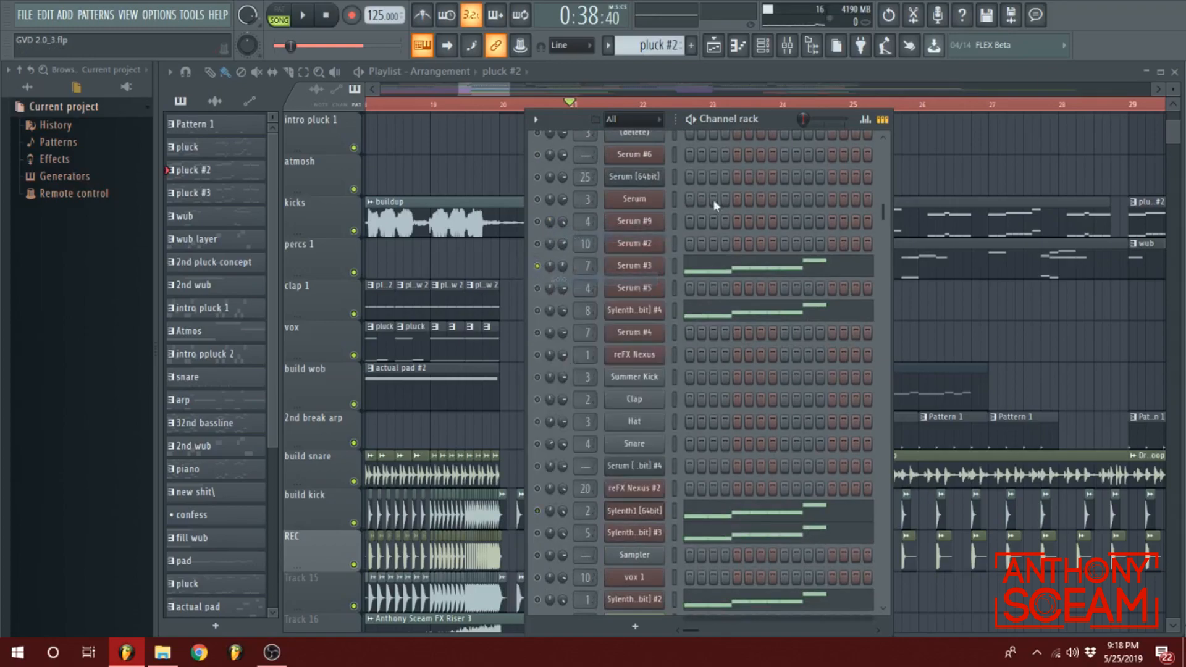
{"action": "right_click", "coordinate": [536, 268]}
{"action": "left_click", "coordinate": [547, 278]}
- Play the full pluck #2 pattern in pattern mode, then open its clip in the piano roll and stop playback
{"action": "key", "text": "F6"}
{"action": "key", "text": "l"}
{"action": "key", "text": "space"}
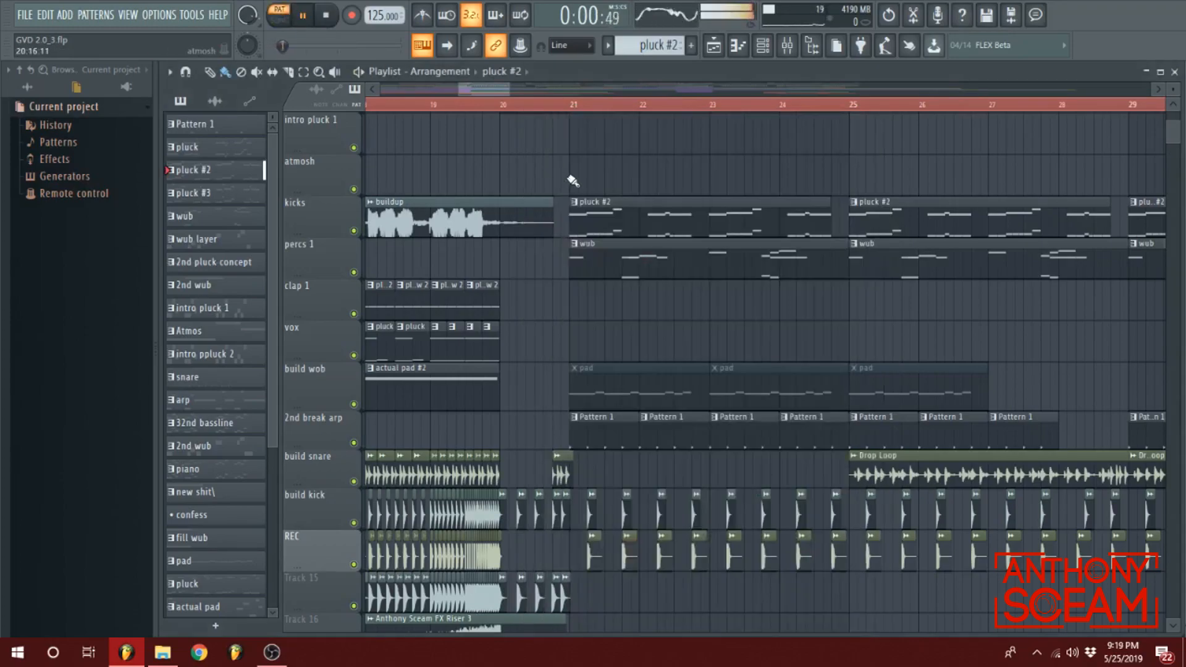
{"action": "double_click", "coordinate": [666, 220]}
{"action": "key", "text": "space"}
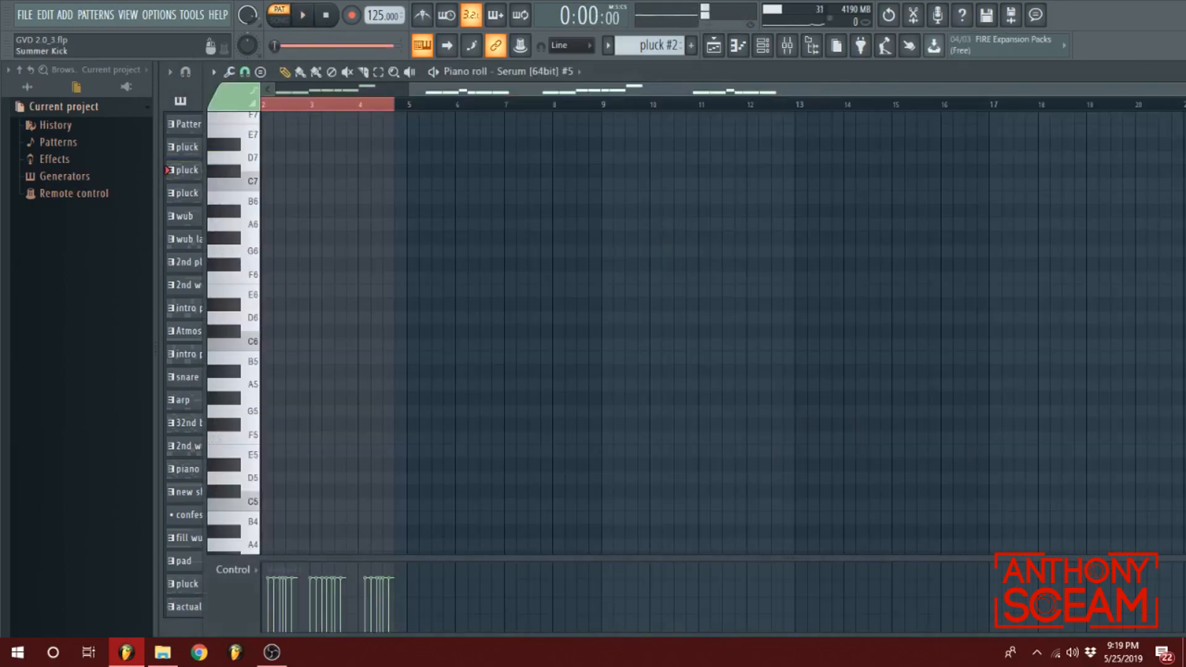
{"action": "key", "text": "F7"}
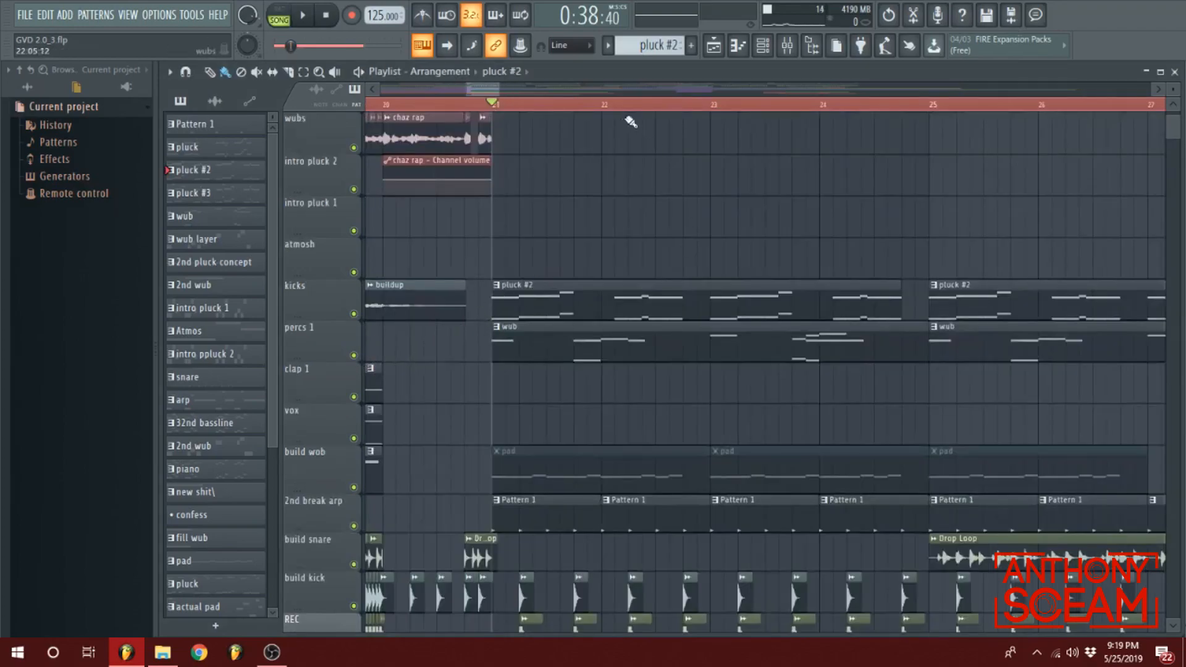
- Play the drop briefly from bar 21, then open the wub clip and play its pattern alone with the channel list in view
{"action": "key", "text": "space"}
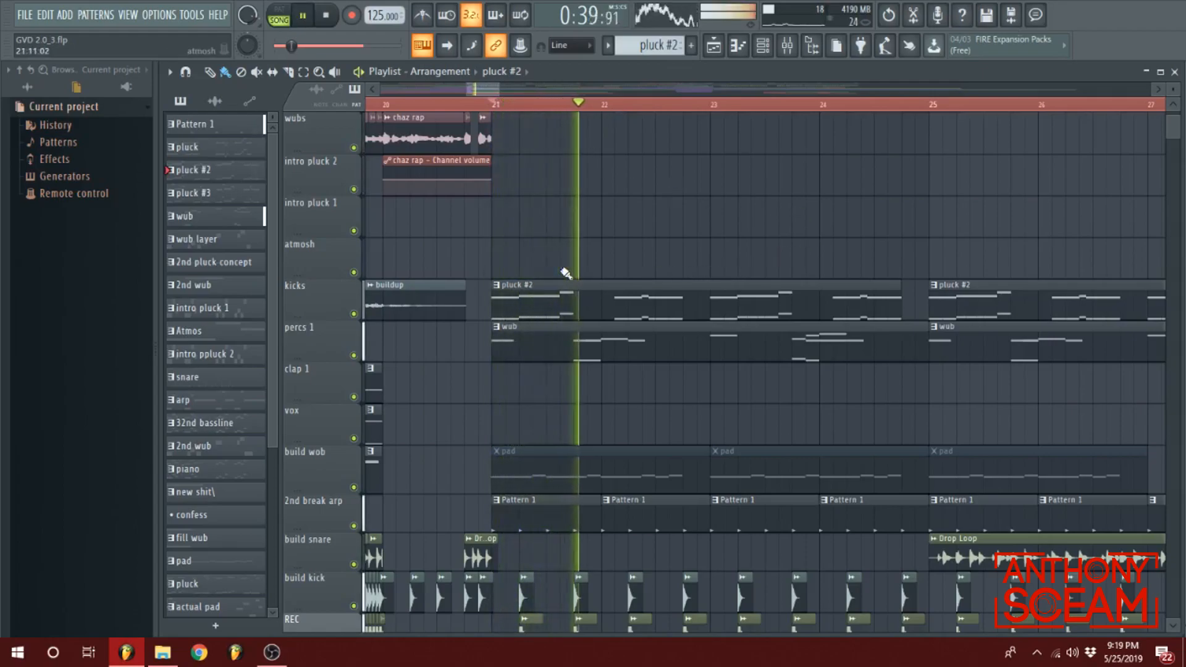
{"action": "key", "text": "space"}
{"action": "double_click", "coordinate": [564, 344]}
{"action": "left_click", "coordinate": [278, 15]}
{"action": "key", "text": "space"}
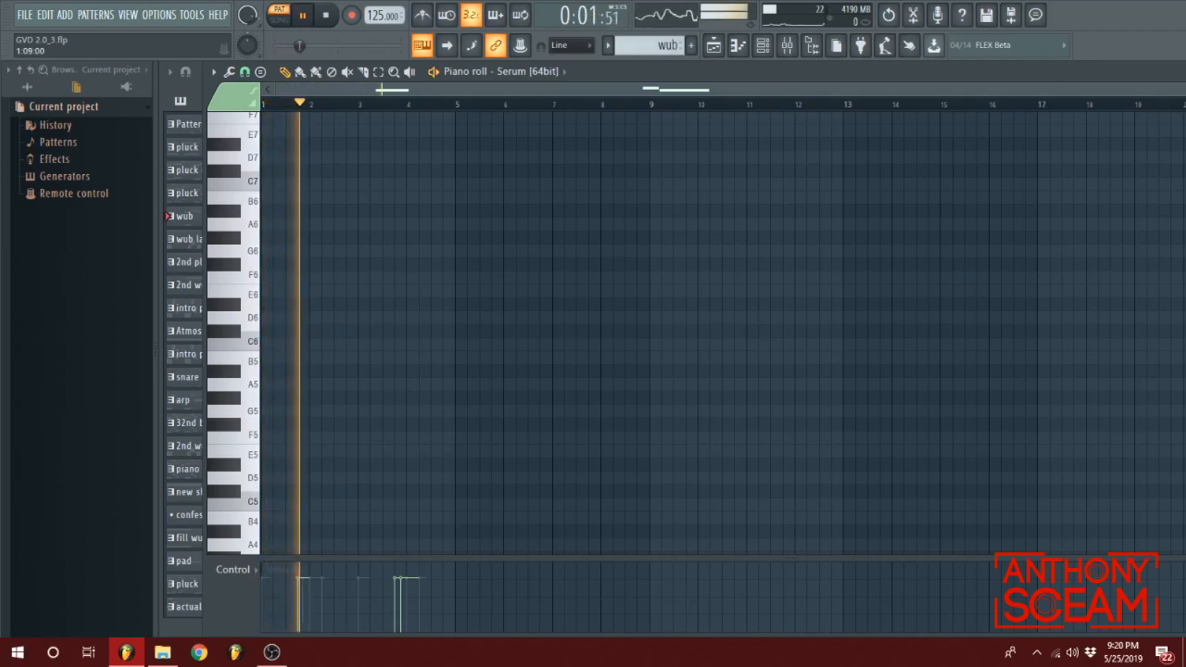
{"action": "left_click_drag", "start_coordinate": [1185, 134], "coordinate": [759, 151]}
{"action": "key", "text": "space"}
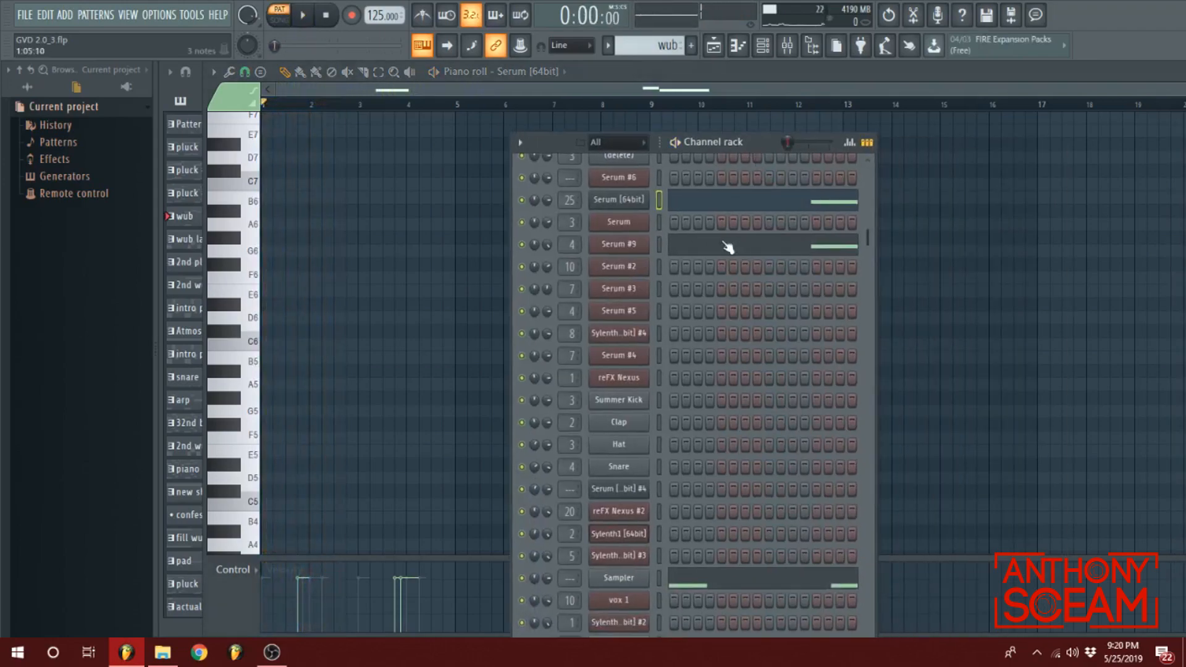
- Solo the Serum [64bit] channel in the wub pattern, locate its piano roll notes and play them from just before bar 2
{"action": "right_click", "coordinate": [522, 200]}
{"action": "left_click", "coordinate": [530, 207]}
{"action": "left_click", "coordinate": [404, 91]}
{"action": "scroll", "coordinate": [403, 91], "scroll_direction": "down", "scroll_amount": 2}
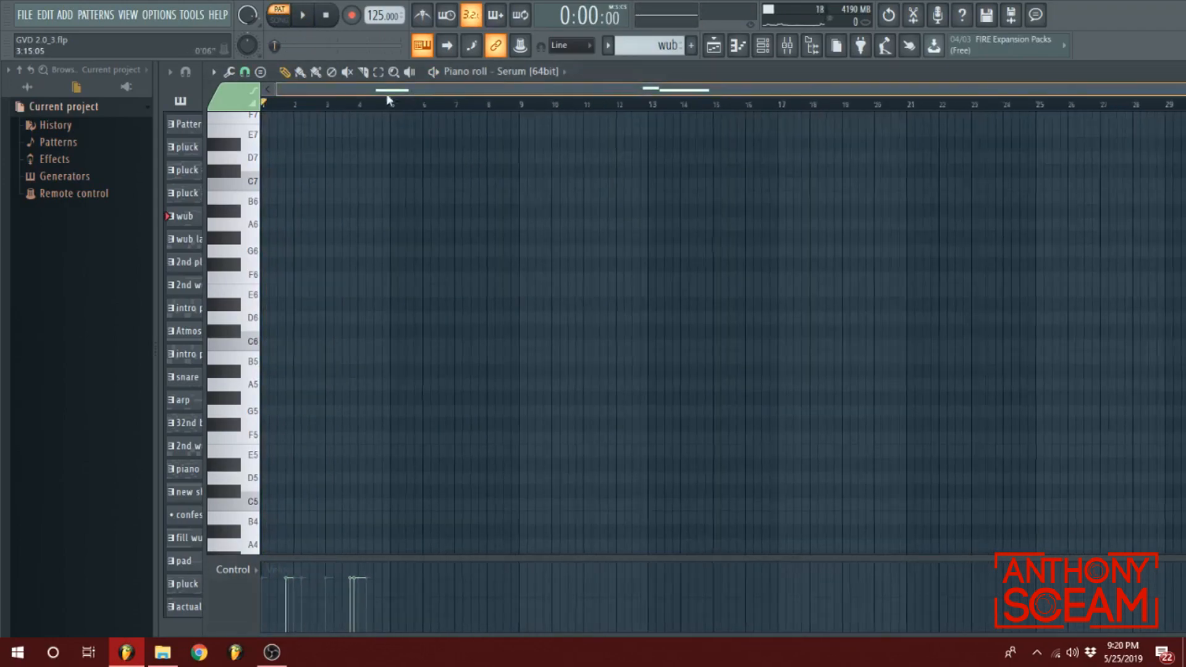
{"action": "scroll", "coordinate": [336, 282], "scroll_direction": "down", "scroll_amount": 1}
{"action": "scroll", "coordinate": [337, 284], "scroll_direction": "down", "scroll_amount": 3}
{"action": "left_click", "coordinate": [294, 107]}
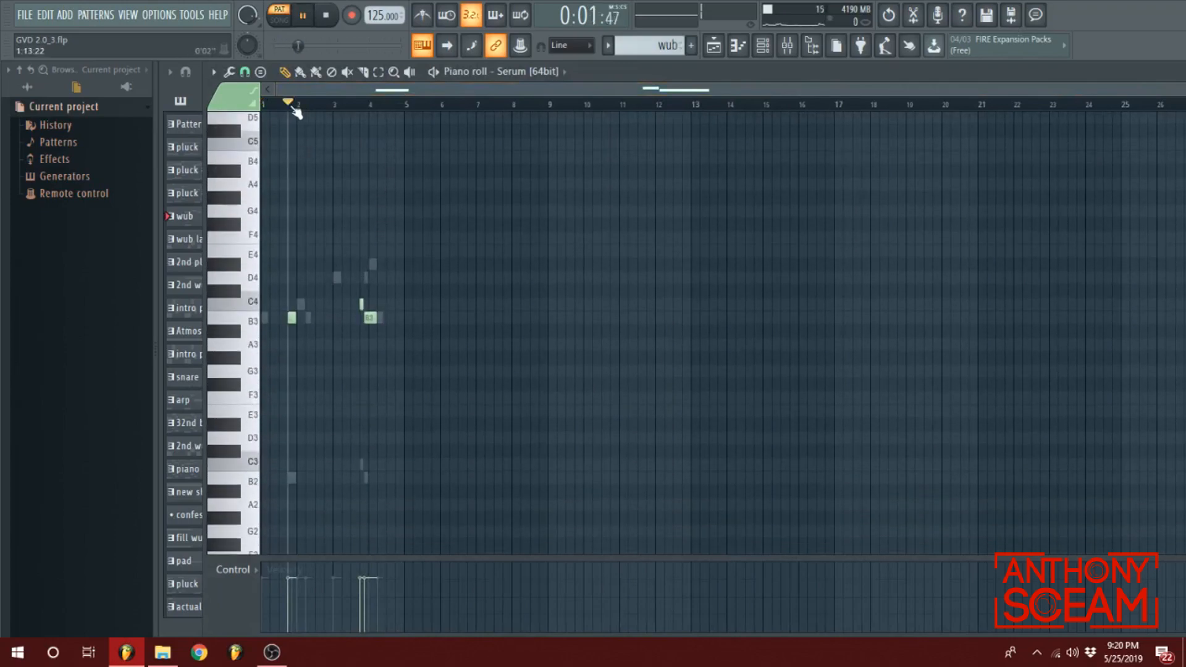
{"action": "key", "text": "Escape"}
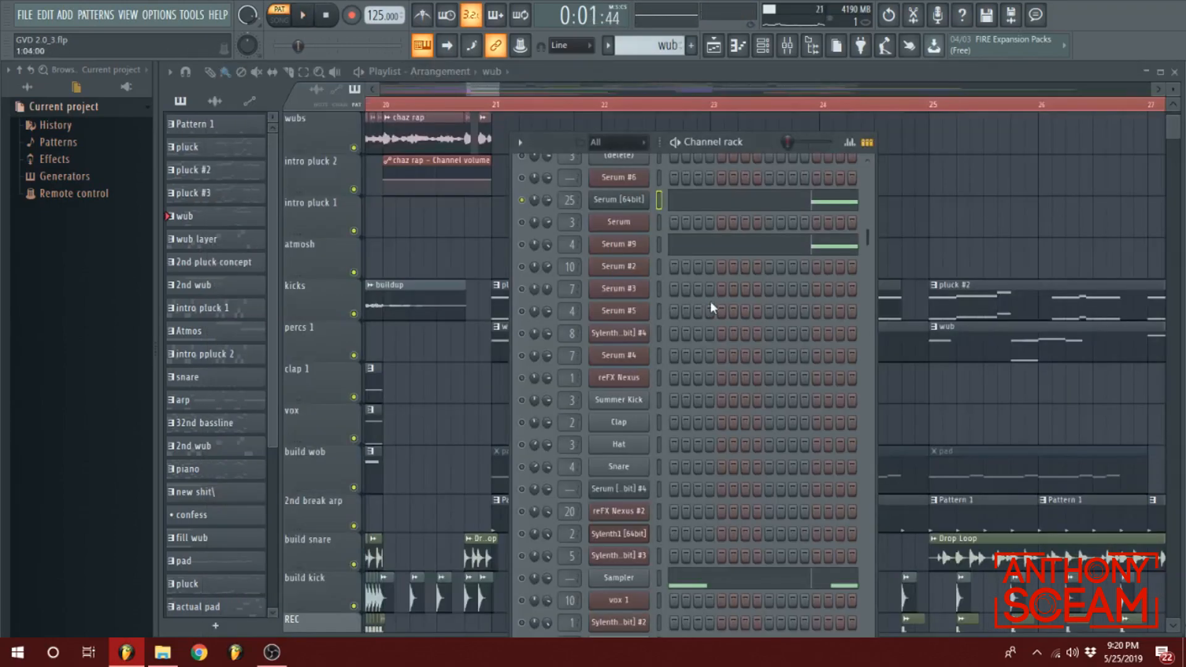
- Open the soloed Serum [64bit] synth and examine its Layer wob and robotic wob preset
{"action": "left_click", "coordinate": [619, 203]}
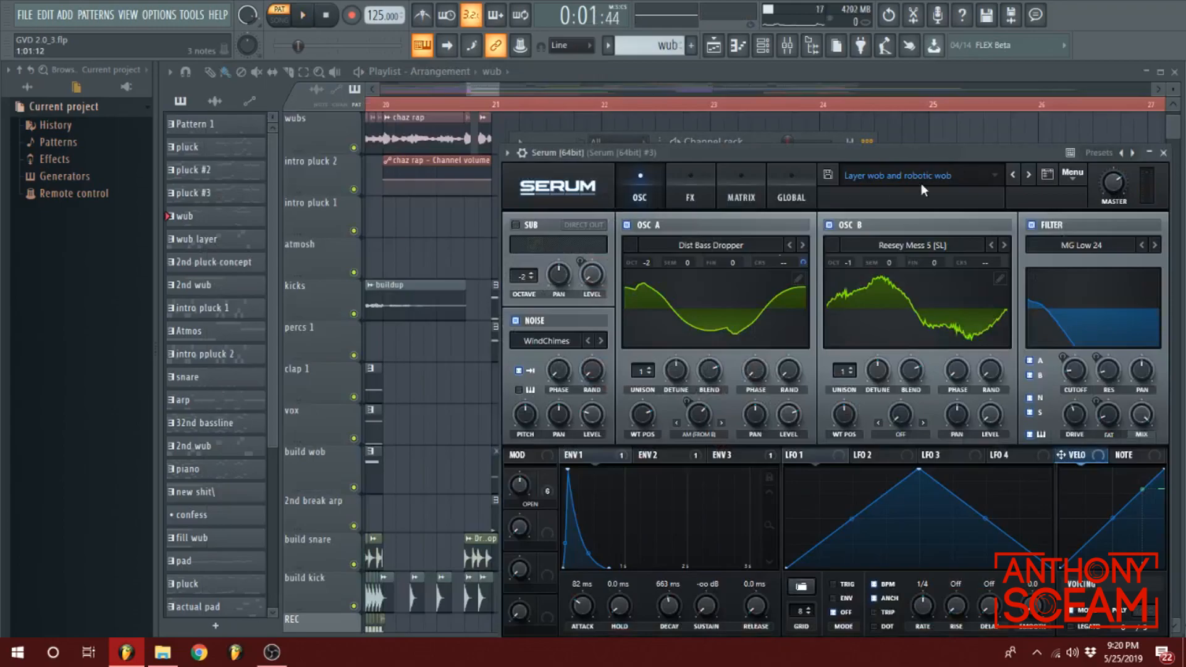
{"action": "left_click_drag", "start_coordinate": [854, 155], "coordinate": [735, 165]}
{"action": "left_click", "coordinate": [750, 142]}
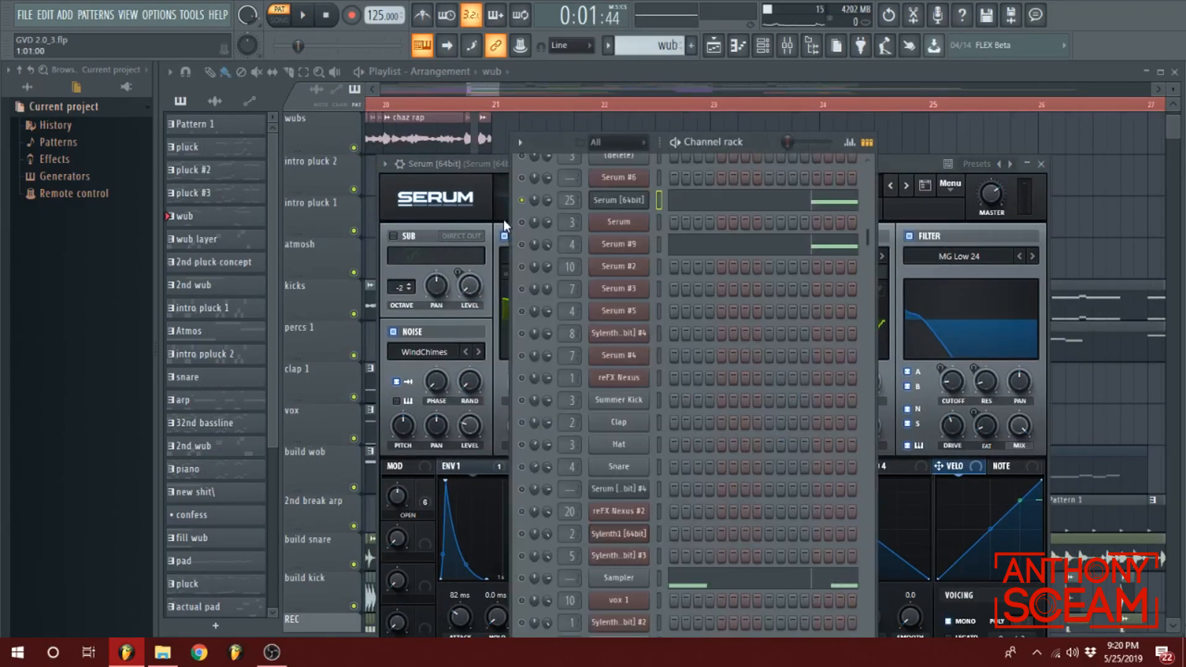
{"action": "left_click", "coordinate": [486, 164]}
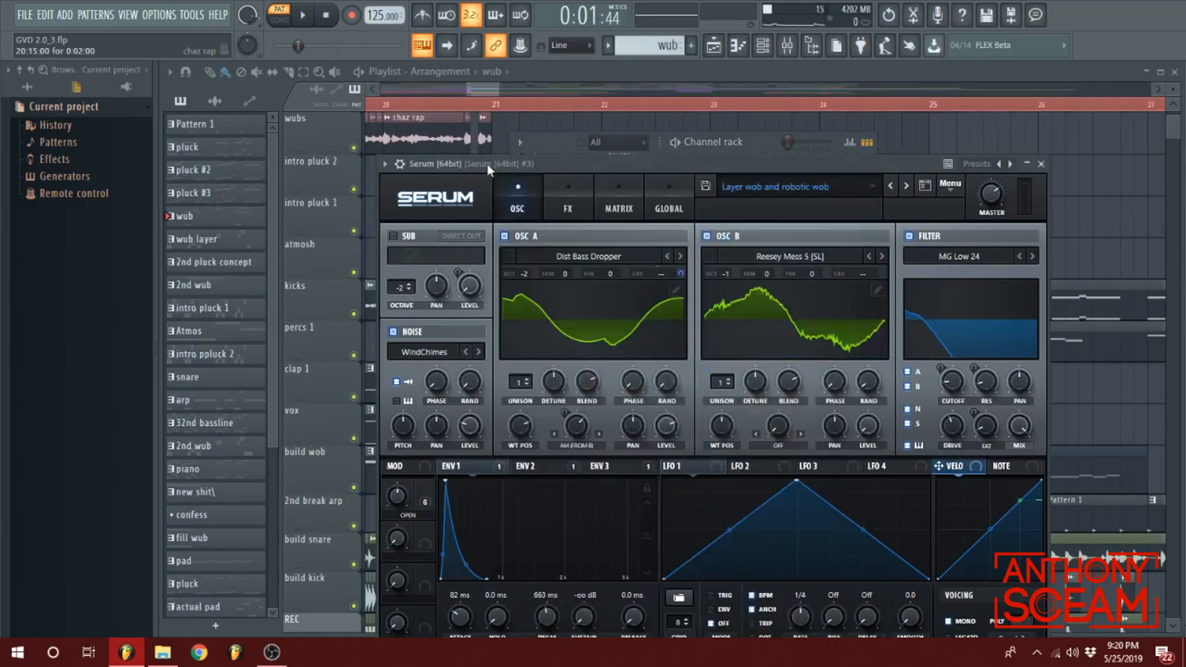
- Return to the wub channels and open the Serum #9 synth with the BASS - Basic Bitches preset
{"action": "left_click", "coordinate": [554, 143]}
{"action": "left_click", "coordinate": [618, 245]}
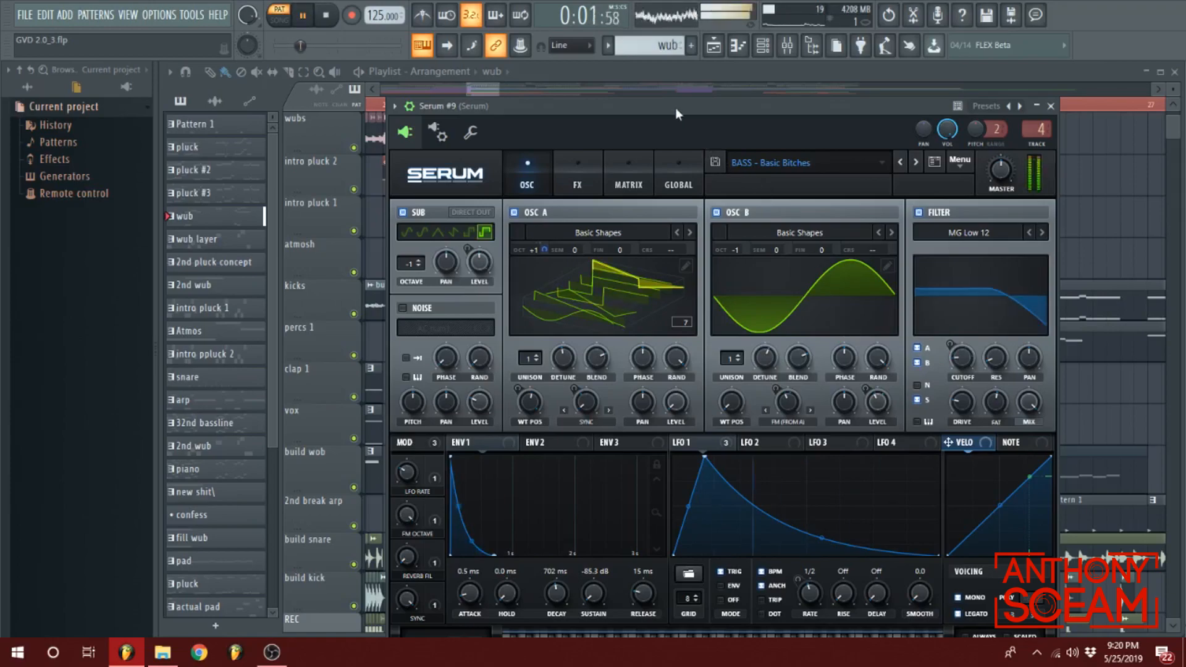
- Leave the Serum #9 synth and look through the wub pattern's full channel list
{"action": "left_click_drag", "start_coordinate": [660, 105], "coordinate": [716, 108]}
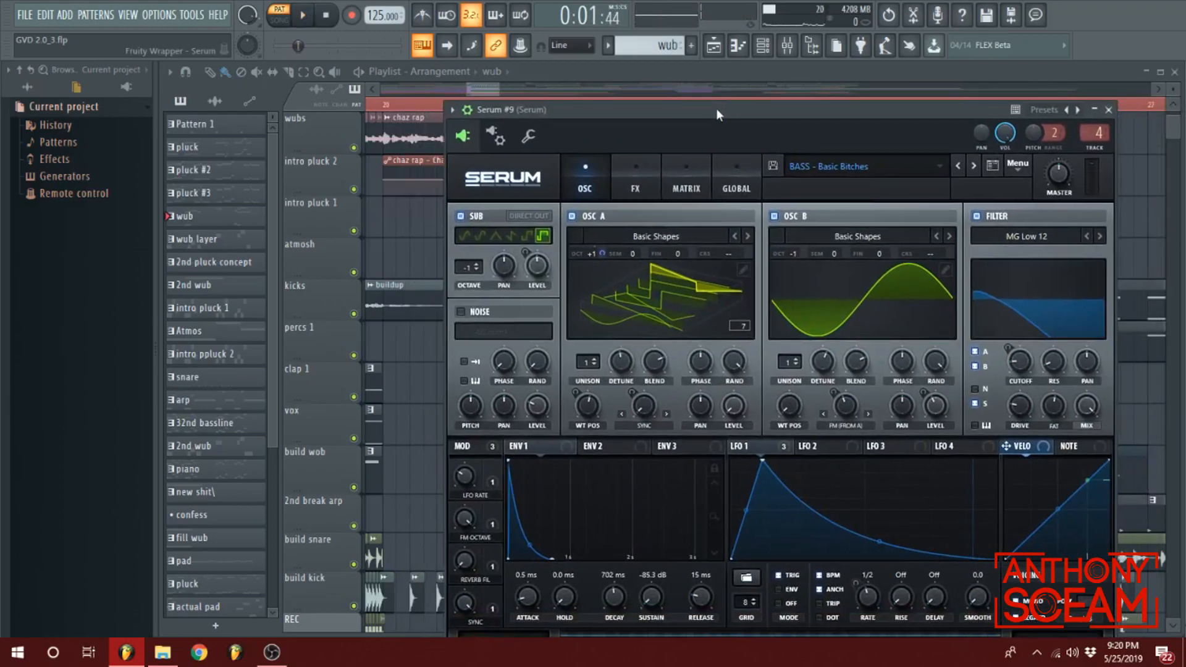
{"action": "left_click", "coordinate": [480, 90]}
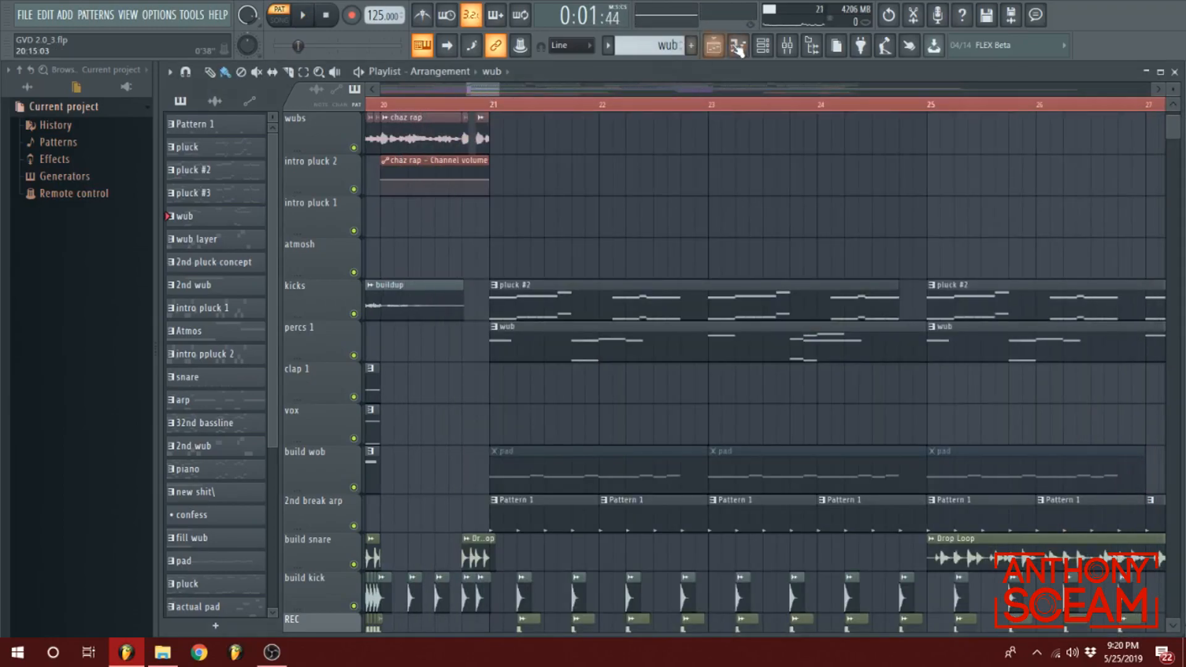
{"action": "left_click", "coordinate": [763, 47]}
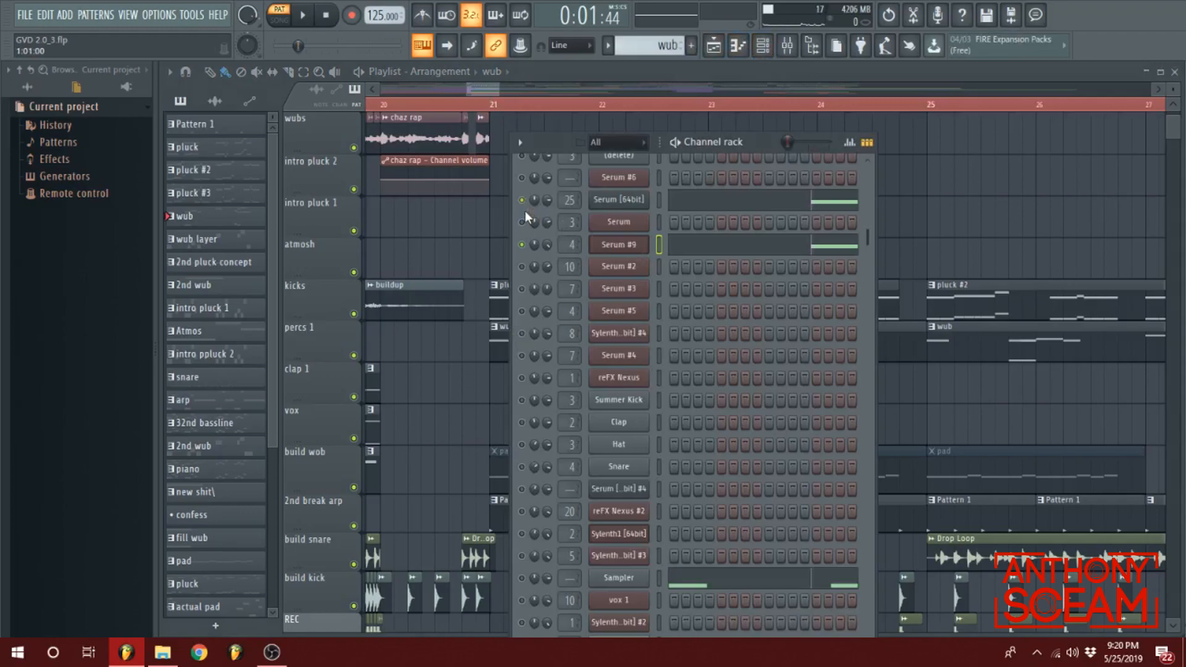
{"action": "scroll", "coordinate": [691, 376], "scroll_direction": "down", "scroll_amount": 10}
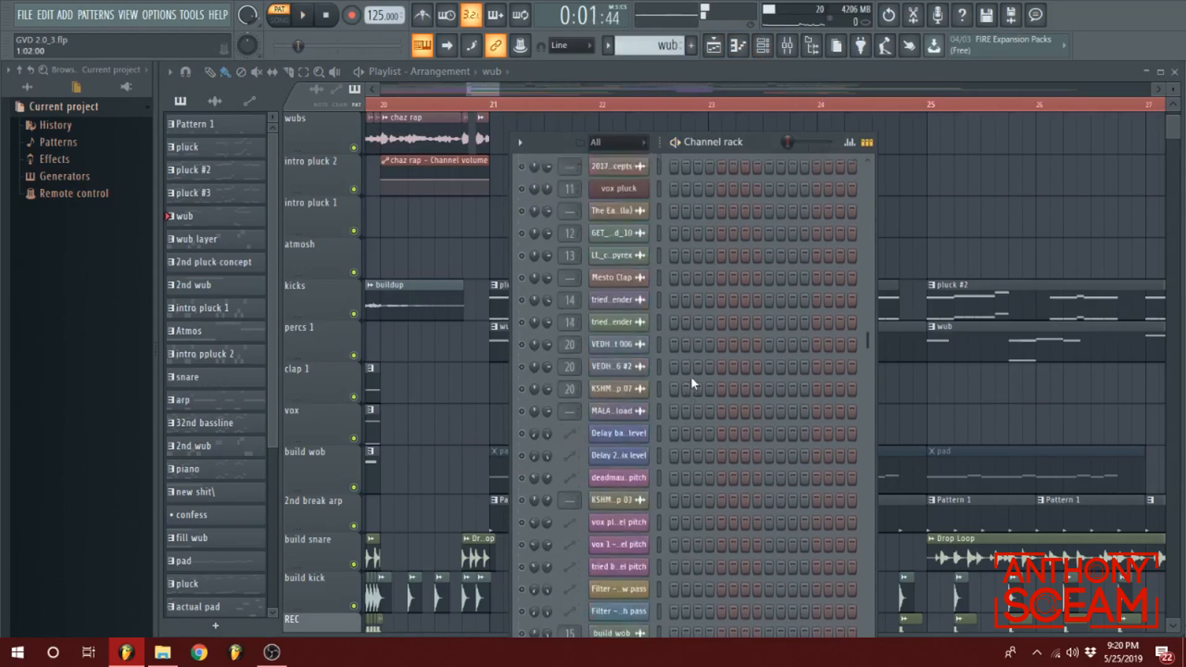
{"action": "scroll", "coordinate": [695, 374], "scroll_direction": "down", "scroll_amount": 10}
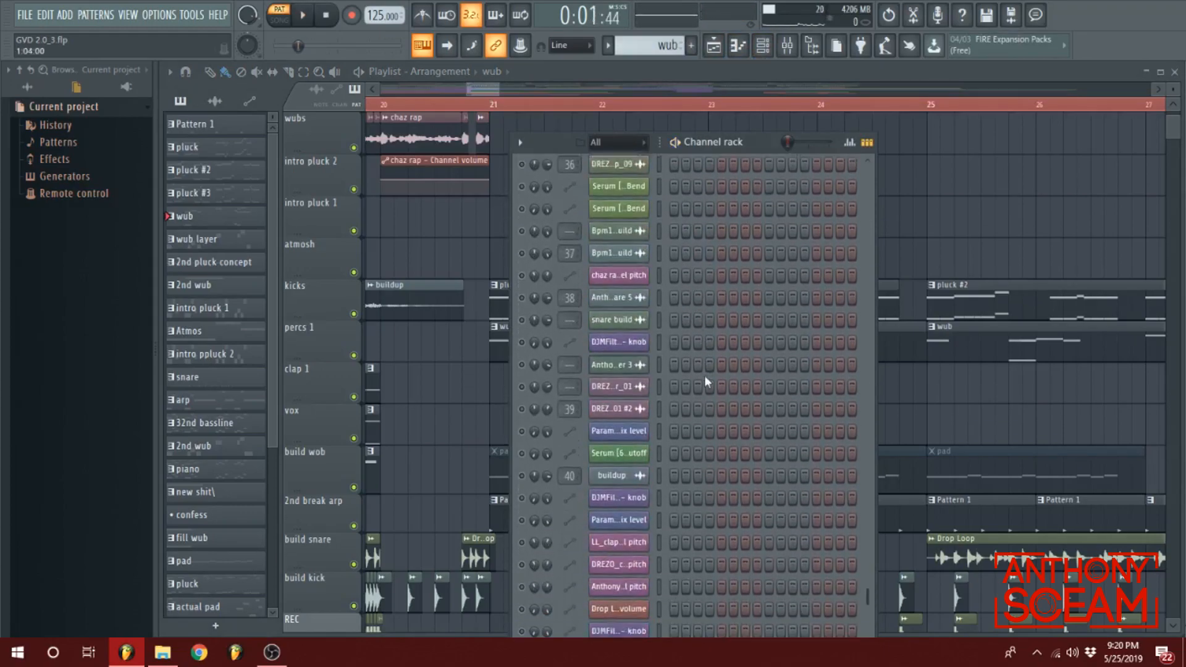
{"action": "scroll", "coordinate": [732, 370], "scroll_direction": "up", "scroll_amount": 20}
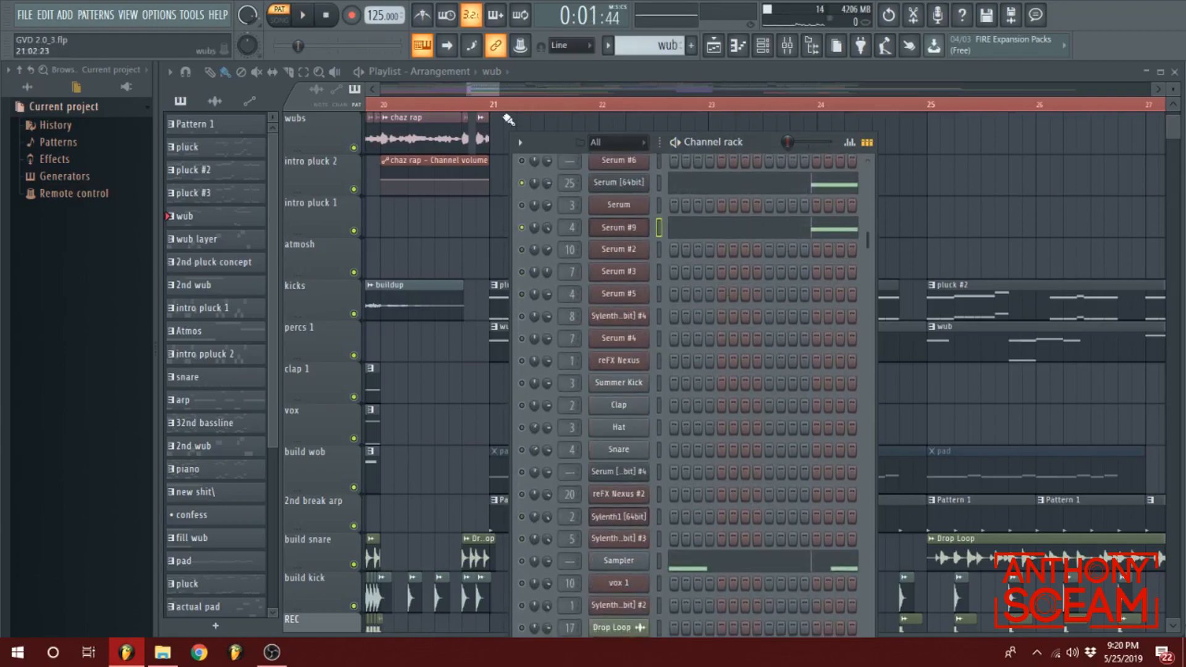
- Return to the arrangement and play the drop in song mode from bar 21, viewing its kick and snare tracks
{"action": "left_click", "coordinate": [472, 87]}
{"action": "scroll", "coordinate": [473, 89], "scroll_direction": "down", "scroll_amount": 3}
{"action": "scroll", "coordinate": [480, 87], "scroll_direction": "up", "scroll_amount": 2}
{"action": "scroll", "coordinate": [620, 262], "scroll_direction": "down", "scroll_amount": 3}
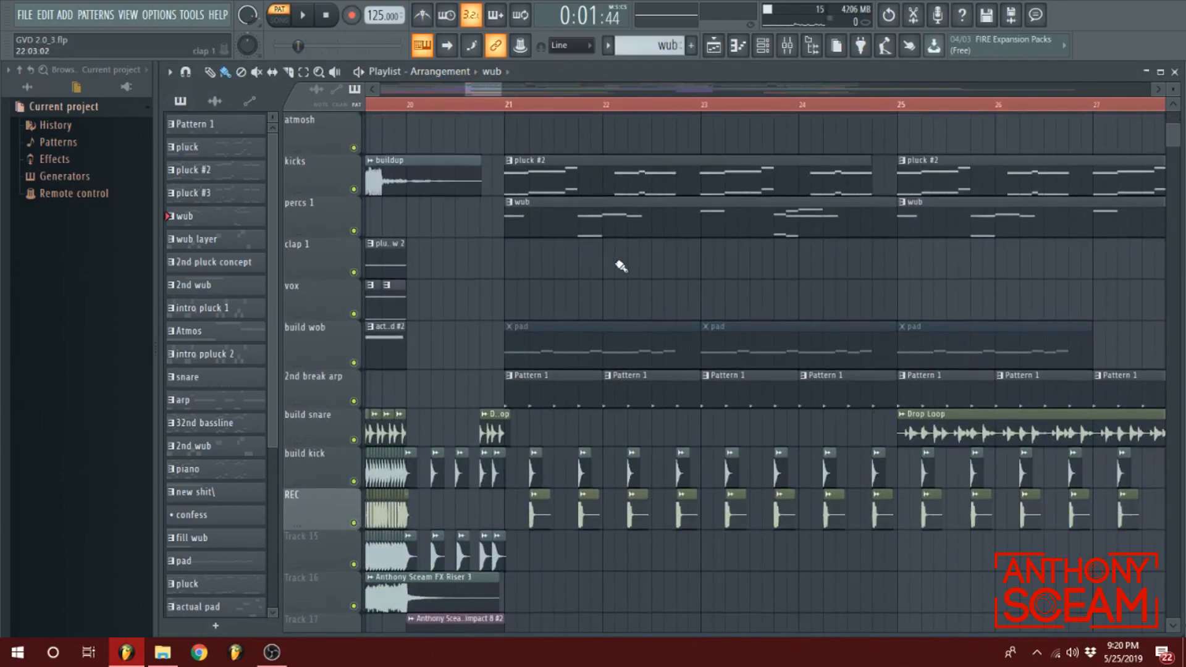
{"action": "left_click", "coordinate": [505, 108]}
{"action": "scroll", "coordinate": [609, 216], "scroll_direction": "up", "scroll_amount": 4}
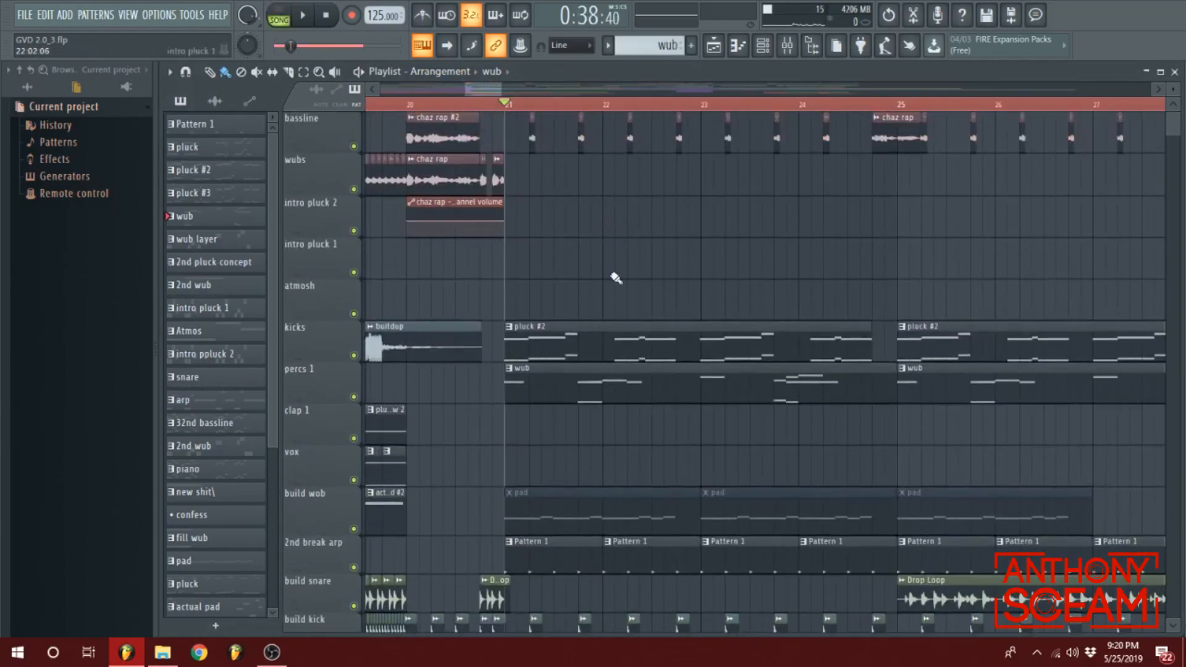
{"action": "key", "text": "space"}
{"action": "right_click", "coordinate": [927, 299]}
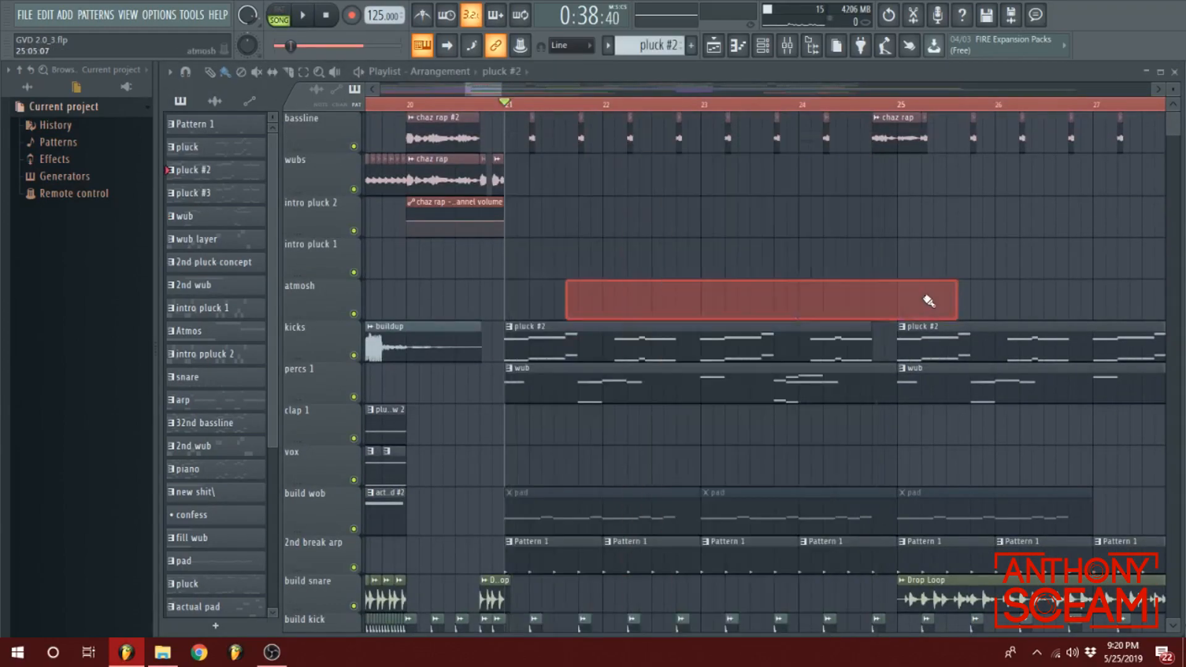
{"action": "key", "text": "space"}
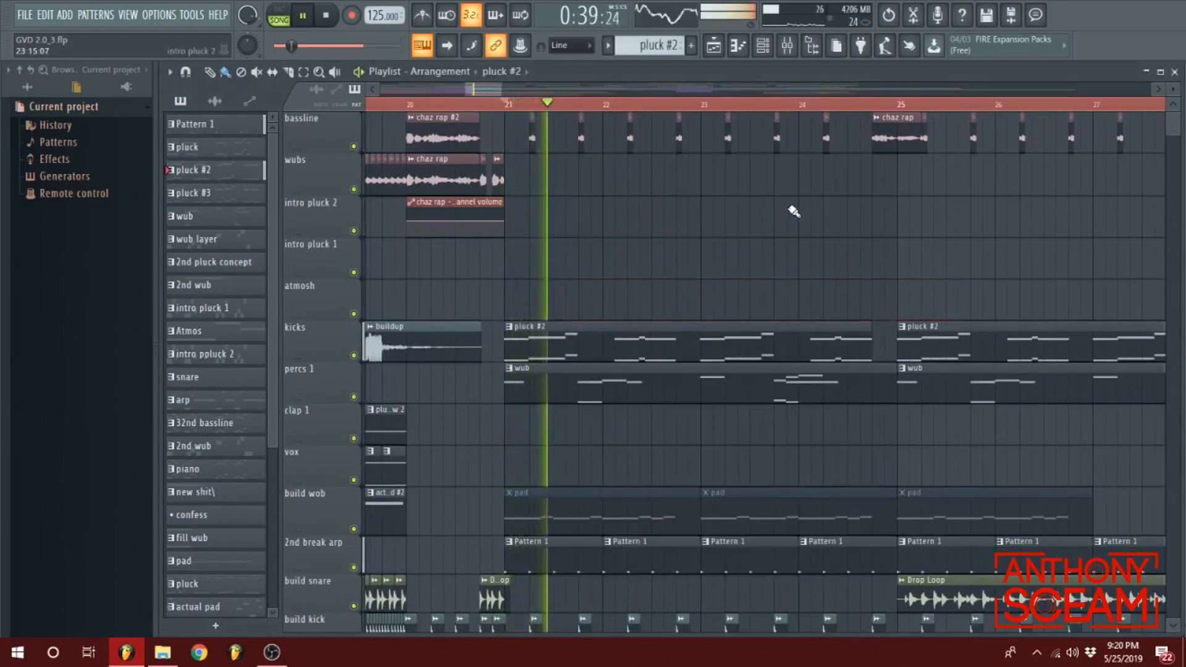
{"action": "scroll", "coordinate": [794, 211], "scroll_direction": "down", "scroll_amount": 3}
{"action": "scroll", "coordinate": [790, 210], "scroll_direction": "down", "scroll_amount": 3}
{"action": "key", "text": "space"}
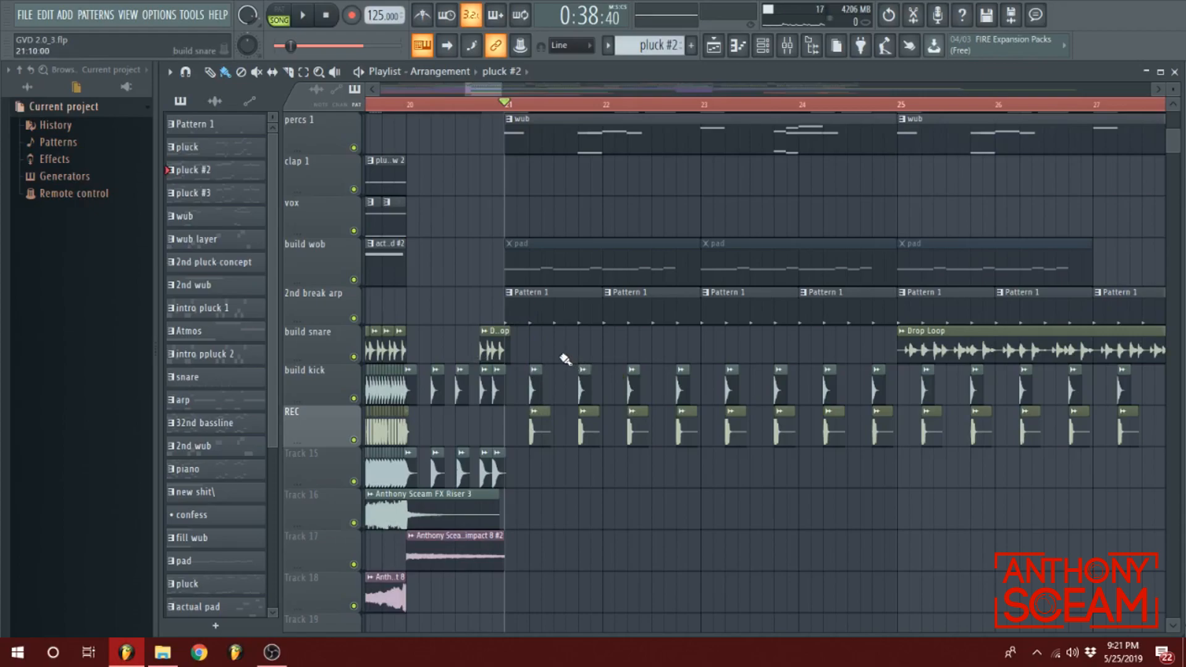
- Solo the bassline track's short vocal chops, play them from bar 21, then bring all tracks back in
{"action": "scroll", "coordinate": [565, 359], "scroll_direction": "up", "scroll_amount": 6}
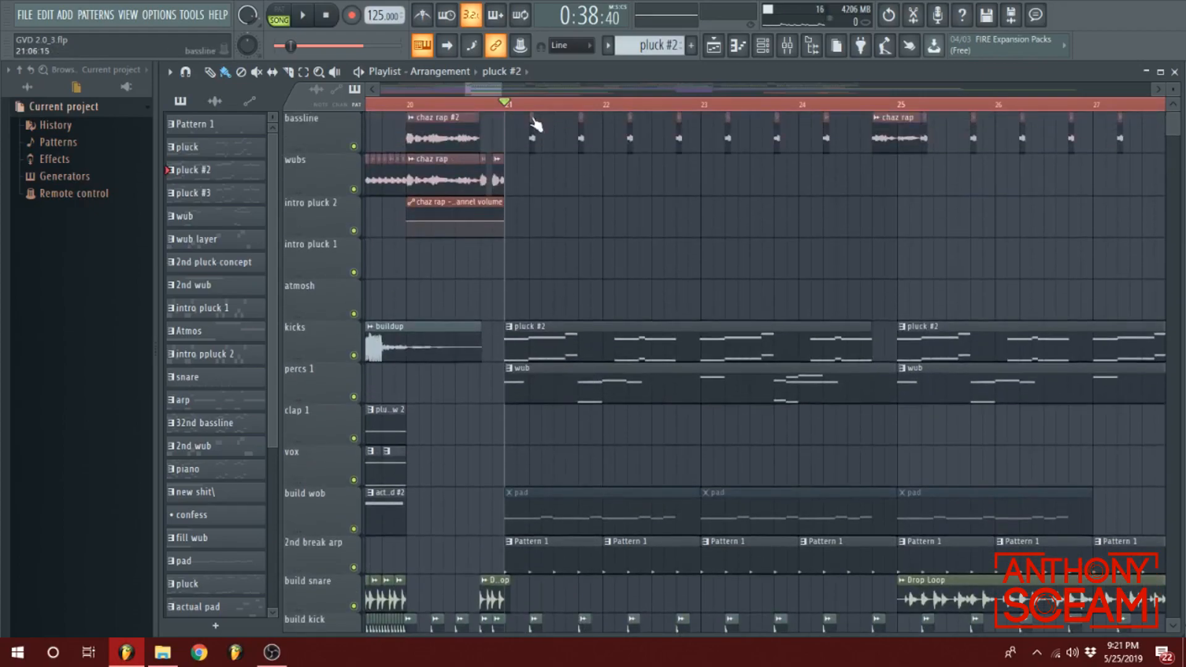
{"action": "scroll", "coordinate": [512, 116], "scroll_direction": "up", "scroll_amount": 5}
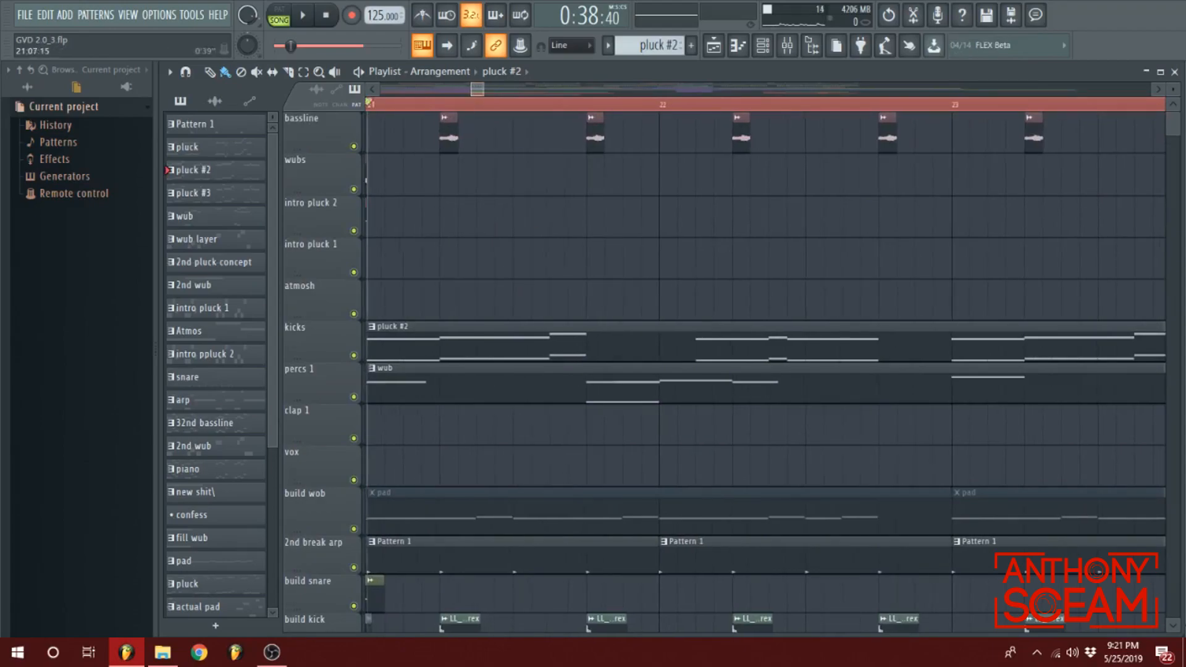
{"action": "scroll", "coordinate": [486, 162], "scroll_direction": "down", "scroll_amount": 1}
{"action": "right_click", "coordinate": [354, 147]}
{"action": "key", "text": "space"}
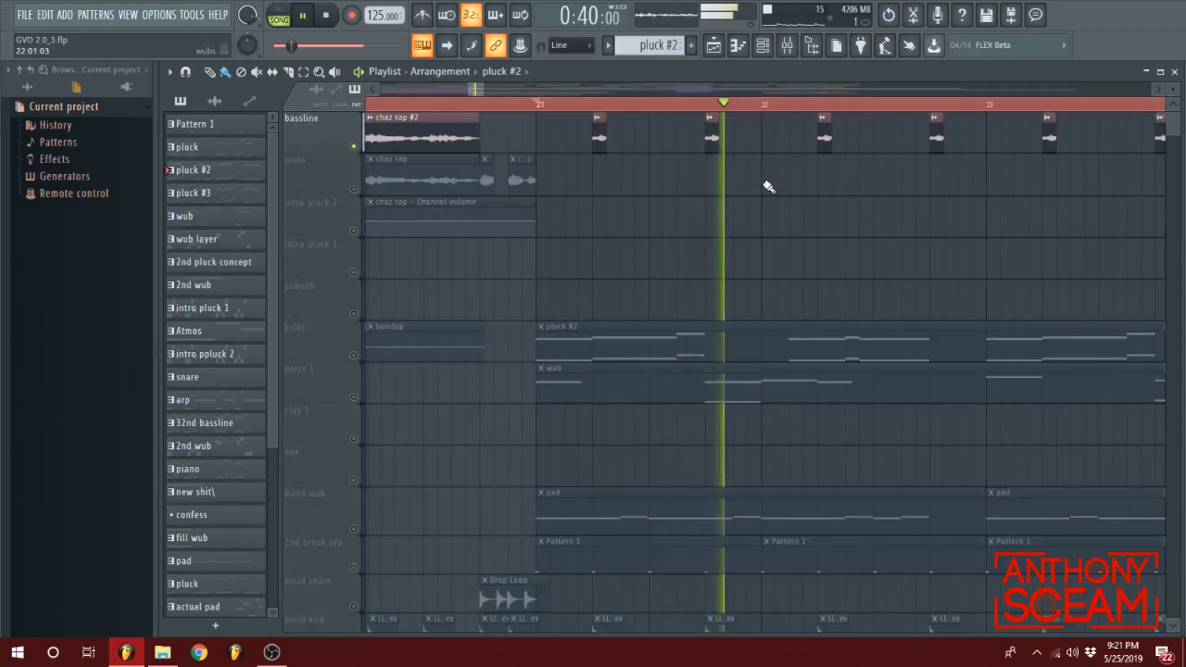
{"action": "key", "text": "space"}
{"action": "right_click", "coordinate": [354, 147]}
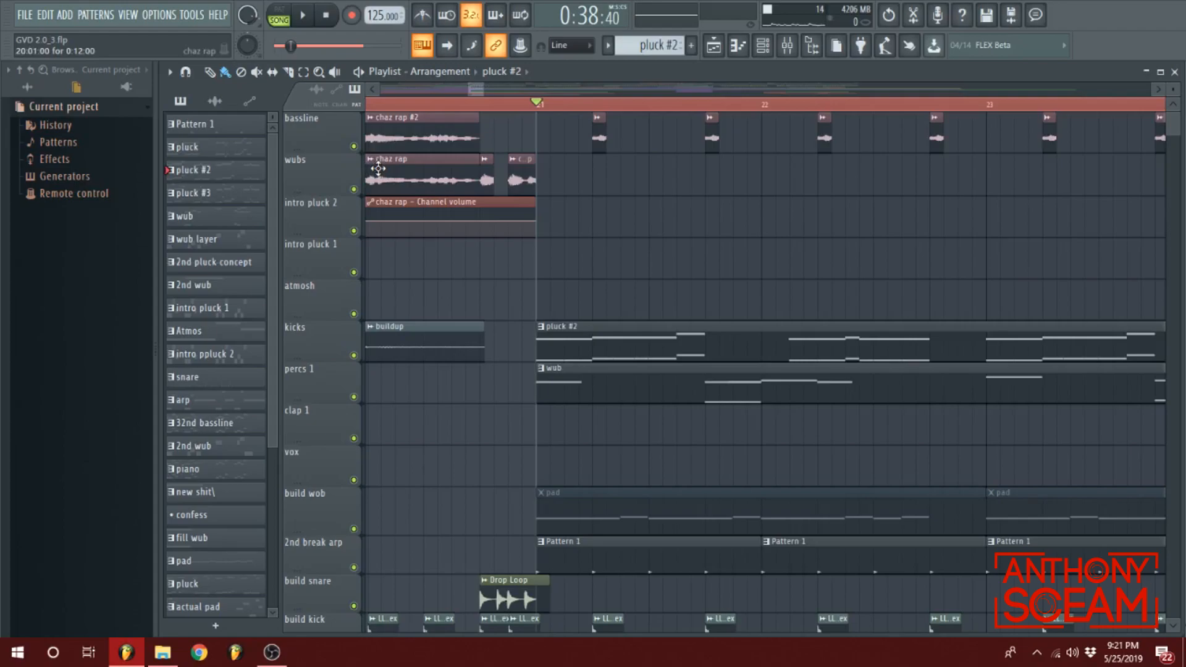
- Play the drop from bar 21 with all tracks active while viewing a wider stretch of the arrangement
{"action": "left_click", "coordinate": [272, 652]}
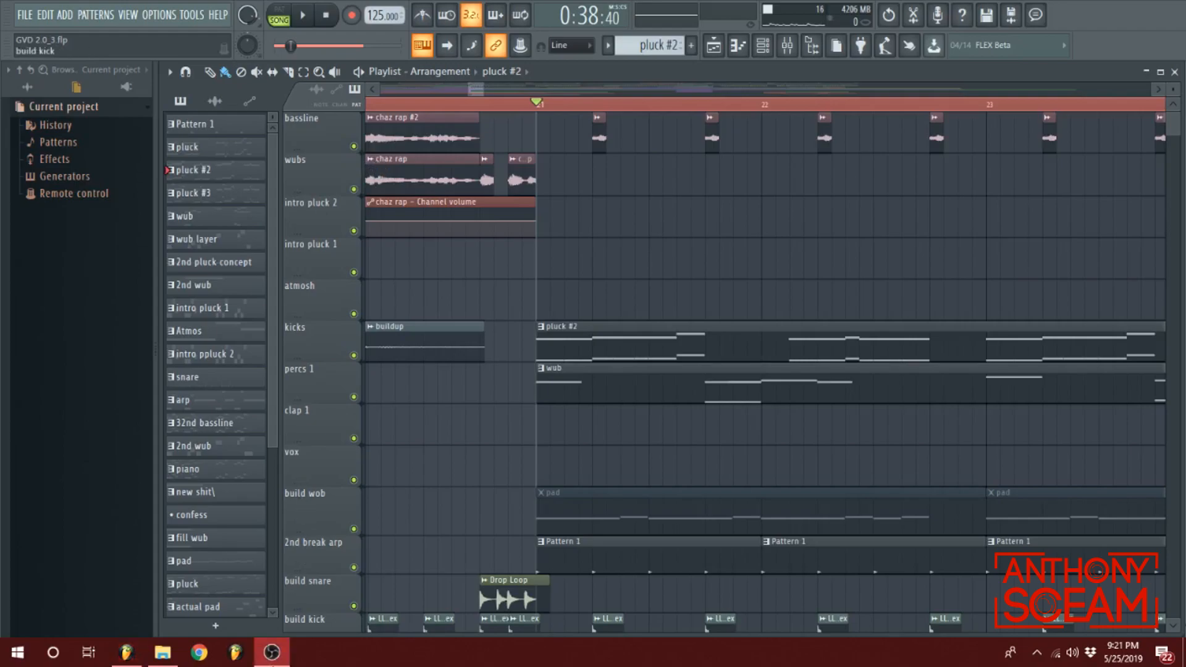
{"action": "left_click", "coordinate": [272, 652]}
{"action": "scroll", "coordinate": [476, 89], "scroll_direction": "down", "scroll_amount": 3}
{"action": "key", "text": "space"}
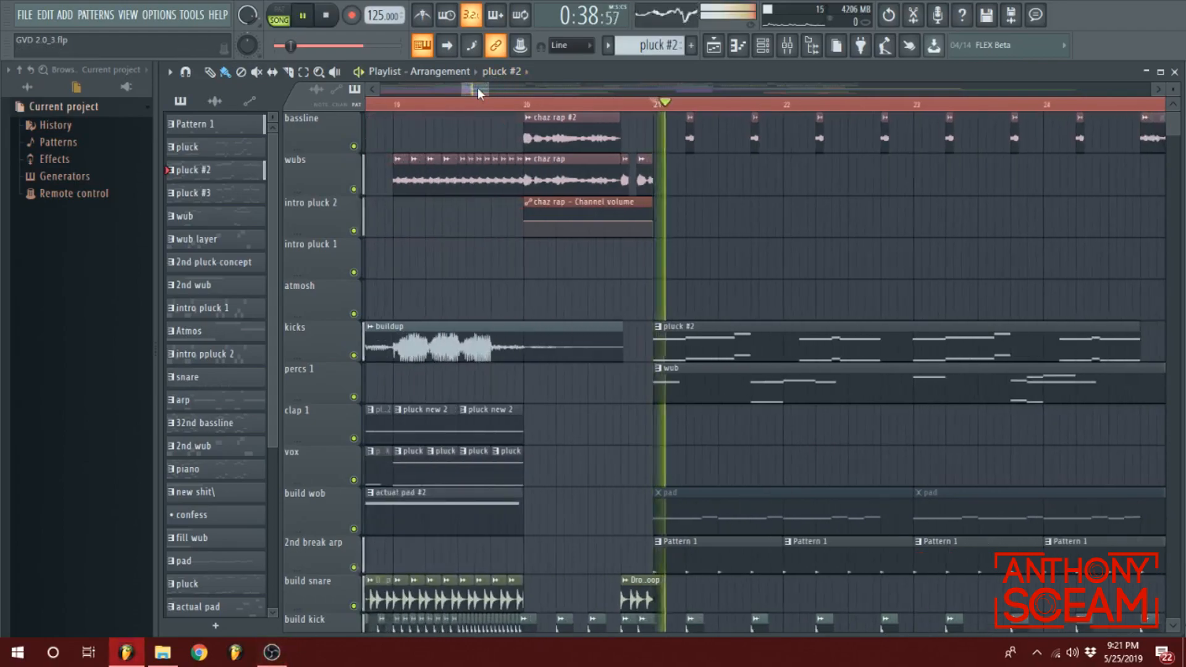
{"action": "scroll", "coordinate": [477, 87], "scroll_direction": "down", "scroll_amount": 3}
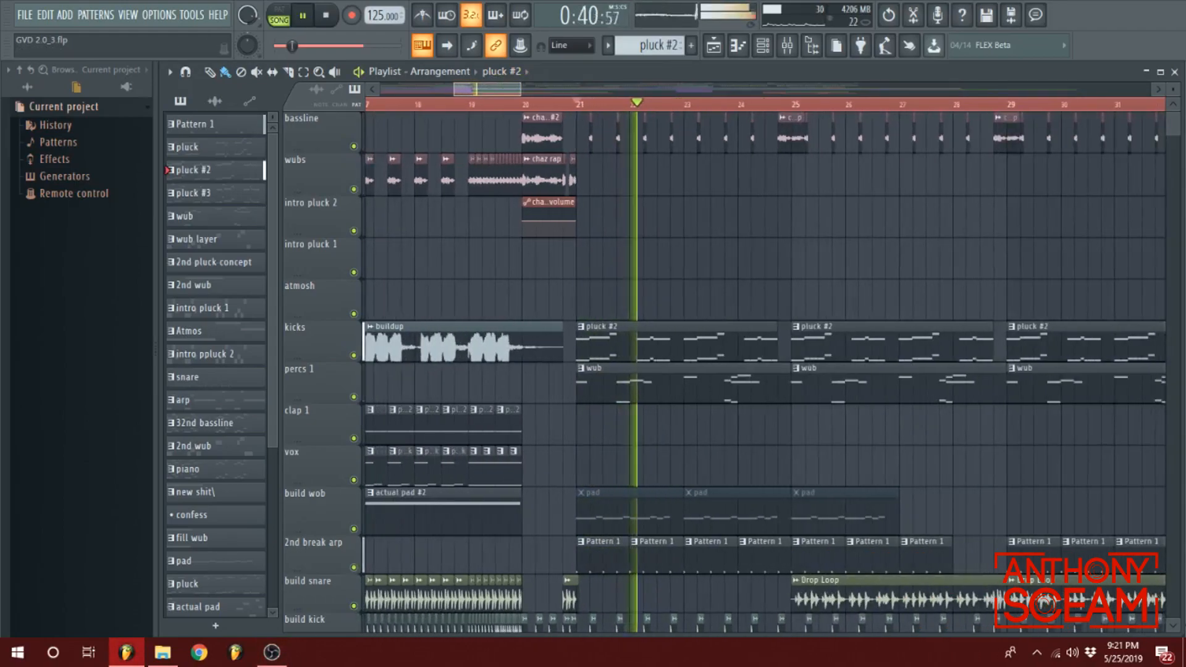
{"action": "scroll", "coordinate": [491, 88], "scroll_direction": "down", "scroll_amount": 2}
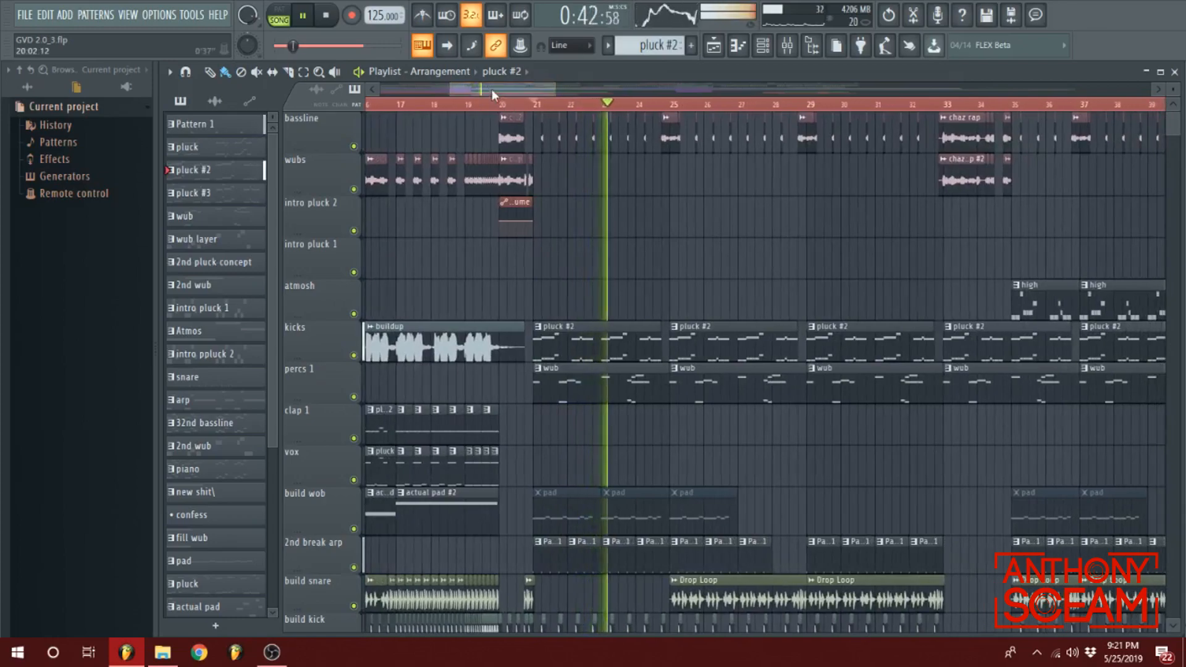
{"action": "key", "text": "space"}
{"action": "scroll", "coordinate": [498, 85], "scroll_direction": "up", "scroll_amount": 4}
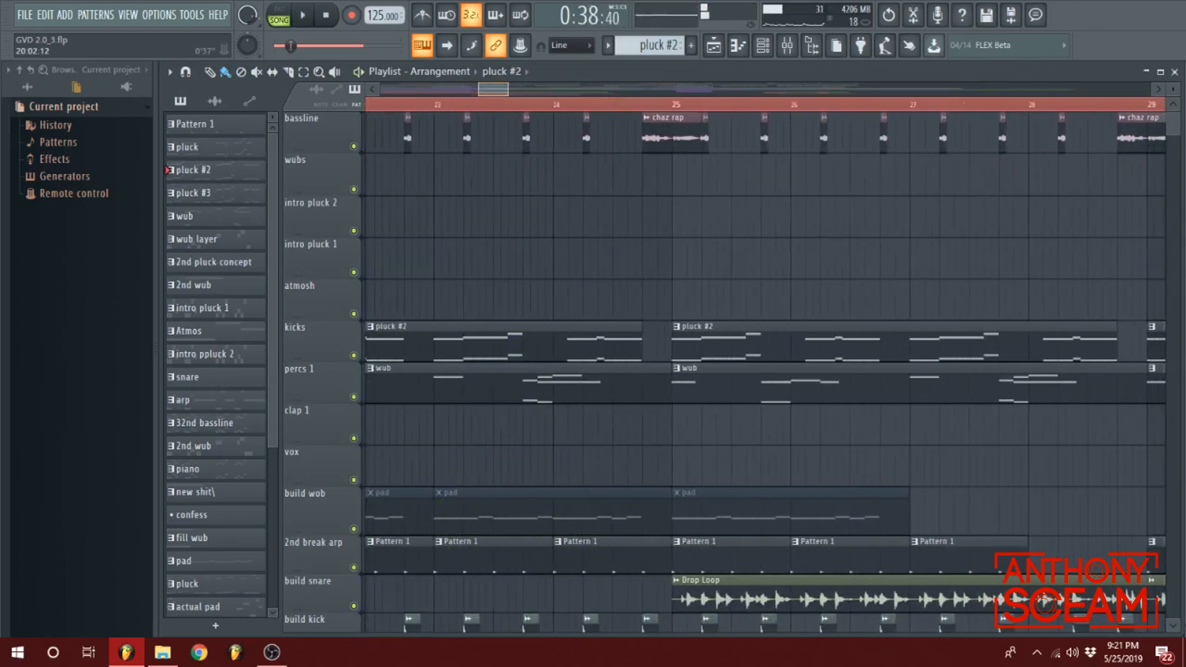
- Solo the bassline track, play the chaz rap clip just before bar 25, then unsolo the track
{"action": "left_click", "coordinate": [631, 103]}
{"action": "right_click", "coordinate": [354, 147]}
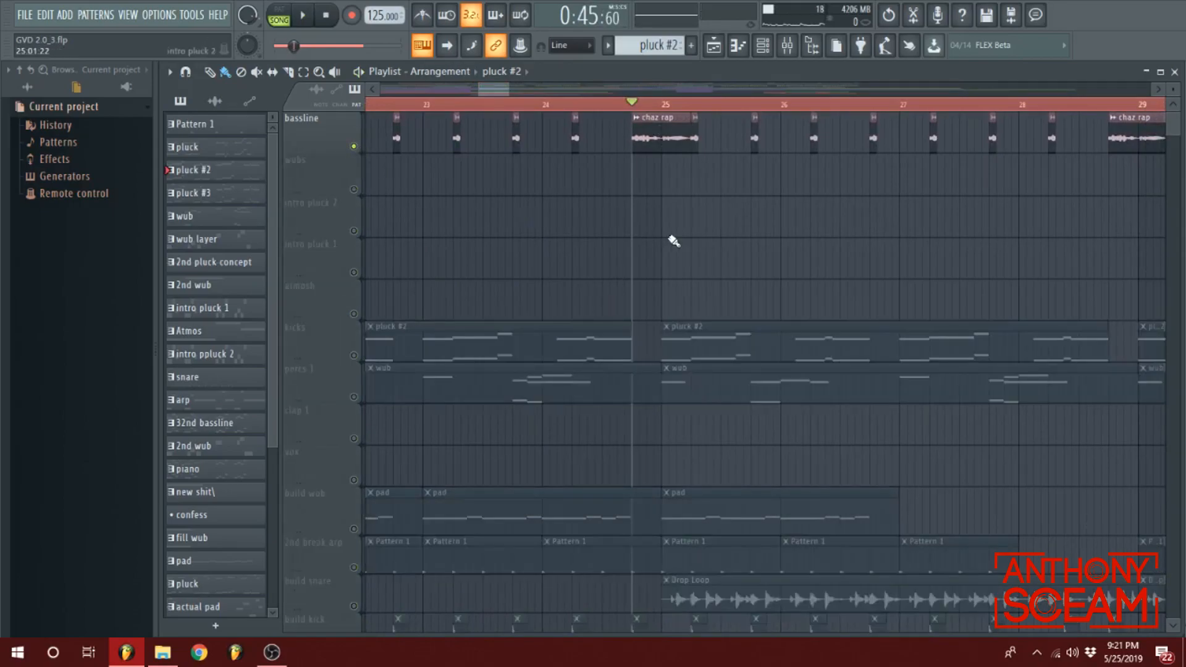
{"action": "key", "text": "space"}
{"action": "key", "text": "space"}
{"action": "right_click", "coordinate": [354, 147]}
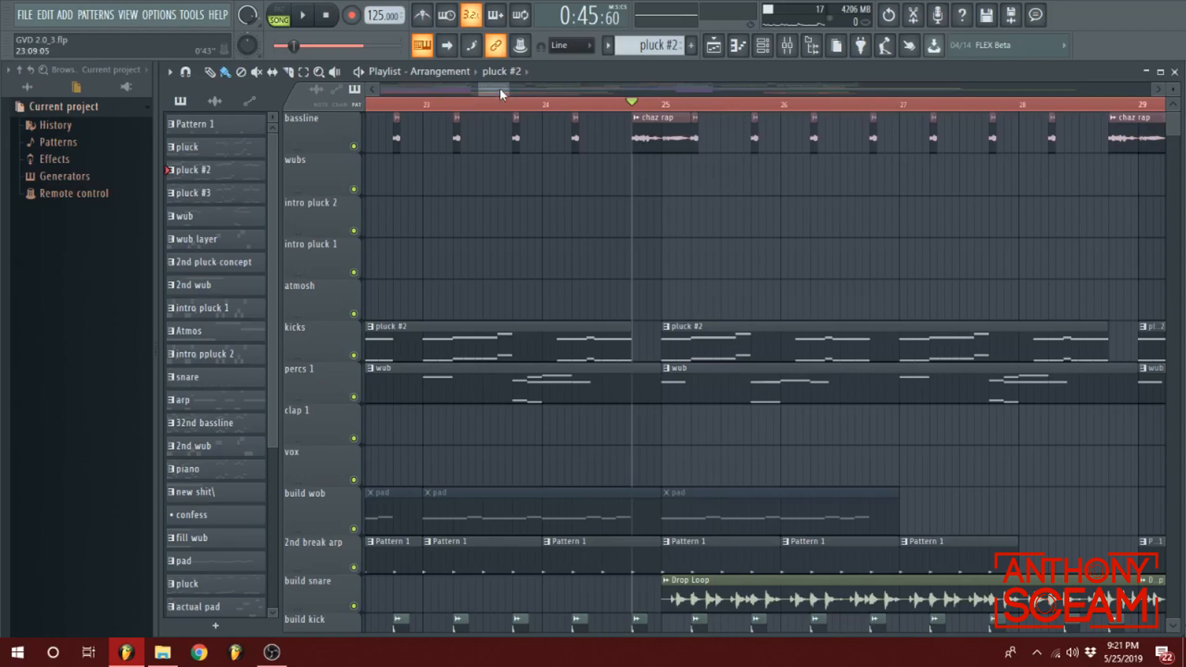
- Play the full drop from just after bar 24 to hear the vocal chops in context
{"action": "key", "text": "space"}
{"action": "left_click", "coordinate": [568, 103]}
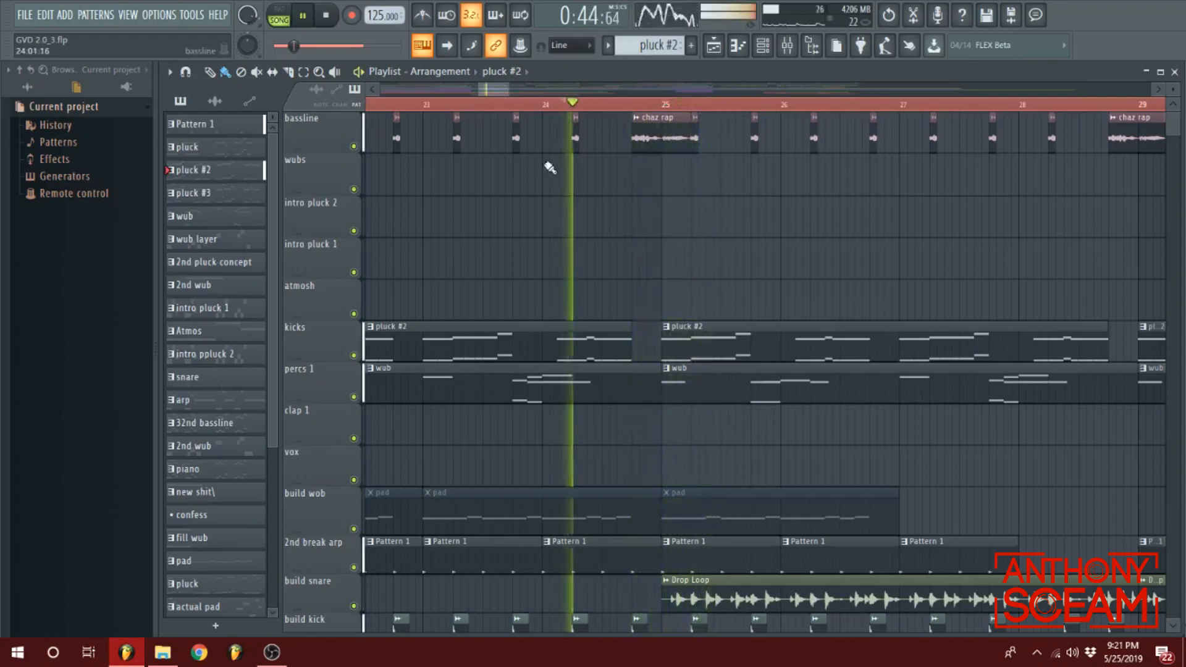
{"action": "scroll", "coordinate": [493, 267], "scroll_direction": "down", "scroll_amount": 3}
{"action": "scroll", "coordinate": [539, 270], "scroll_direction": "up", "scroll_amount": 3}
{"action": "mouse_move", "coordinate": [499, 89]}
{"action": "left_mouse_down"}
{"action": "mouse_move", "coordinate": [494, 108]}
{"action": "mouse_move", "coordinate": [490, 93]}
{"action": "left_mouse_up"}
{"action": "key", "text": "space"}
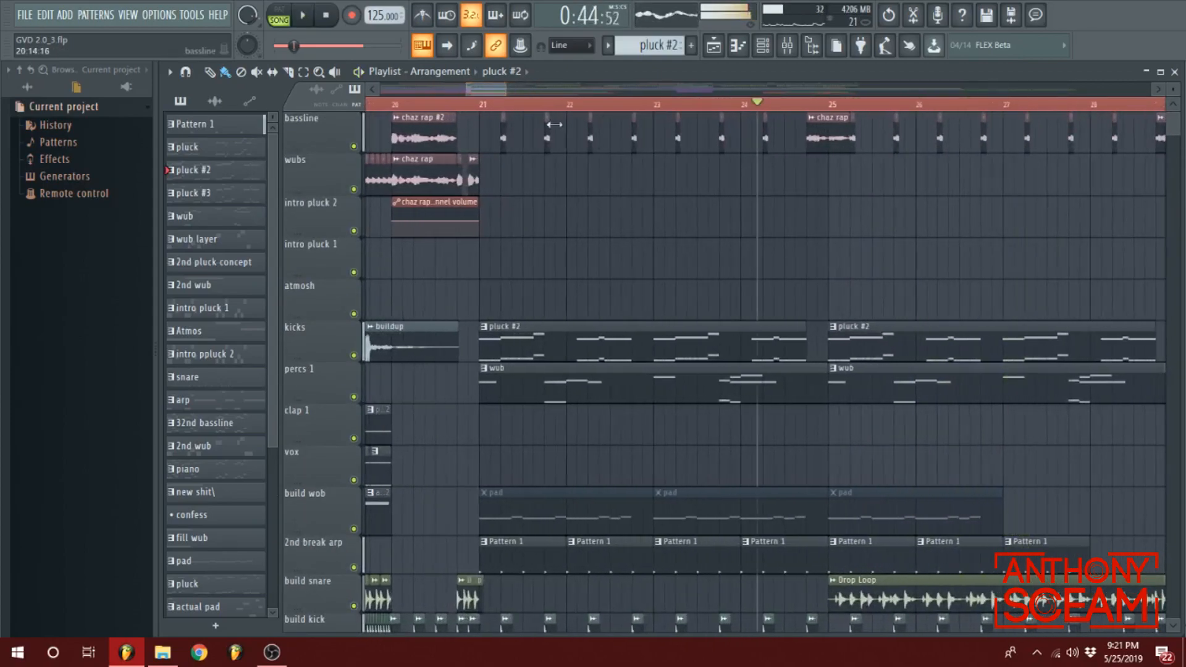
- Play the full drop from just after bar 22 while viewing its lower tracks
{"action": "left_click", "coordinate": [579, 107]}
{"action": "scroll", "coordinate": [624, 164], "scroll_direction": "down", "scroll_amount": 5}
{"action": "key", "text": "space"}
{"action": "scroll", "coordinate": [642, 204], "scroll_direction": "up", "scroll_amount": 2}
{"action": "scroll", "coordinate": [647, 186], "scroll_direction": "up", "scroll_amount": 3}
- Audition the drop repeatedly from late in bar 22, then replay it from the middle of that bar
{"action": "left_click", "coordinate": [629, 108]}
{"action": "key", "text": "space"}
{"action": "key", "text": "space"}
{"action": "key", "text": "space"}
{"action": "key", "text": "space"}
{"action": "key", "text": "space"}
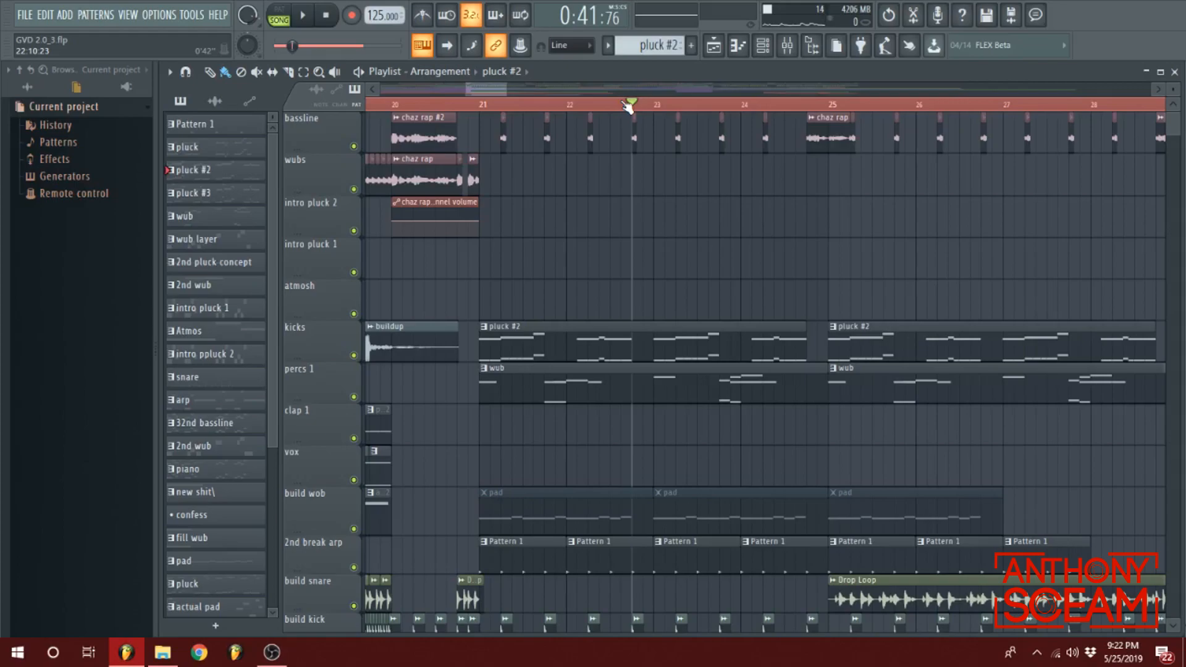
{"action": "left_click_drag", "start_coordinate": [627, 108], "coordinate": [614, 107]}
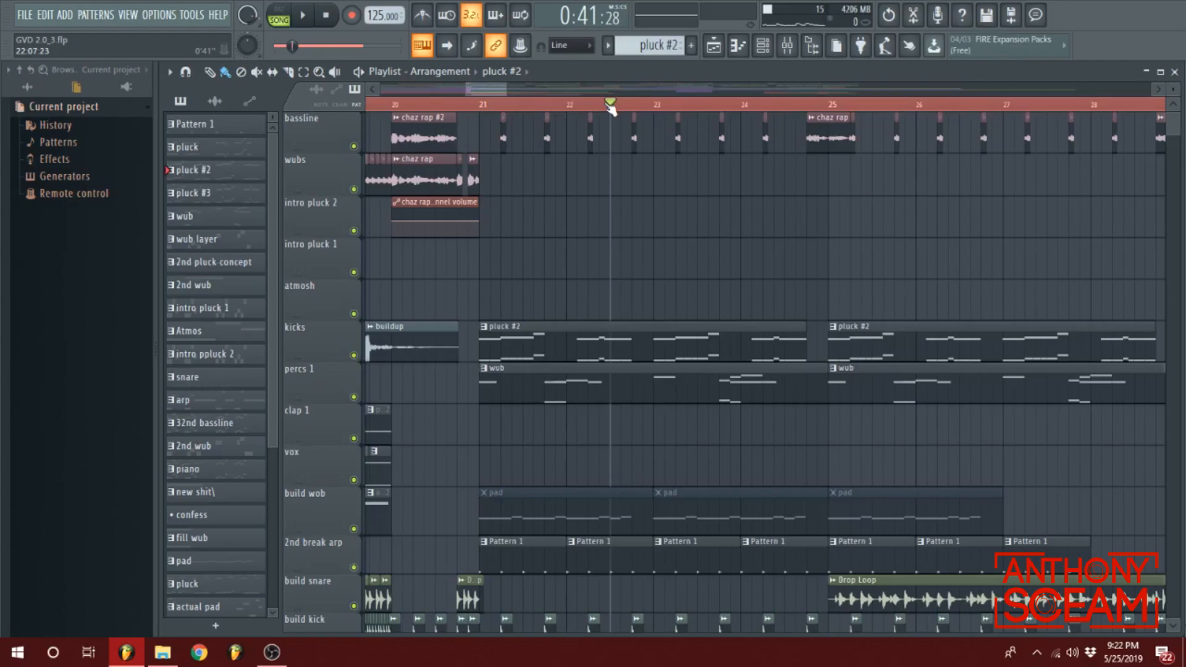
{"action": "key", "text": "space"}
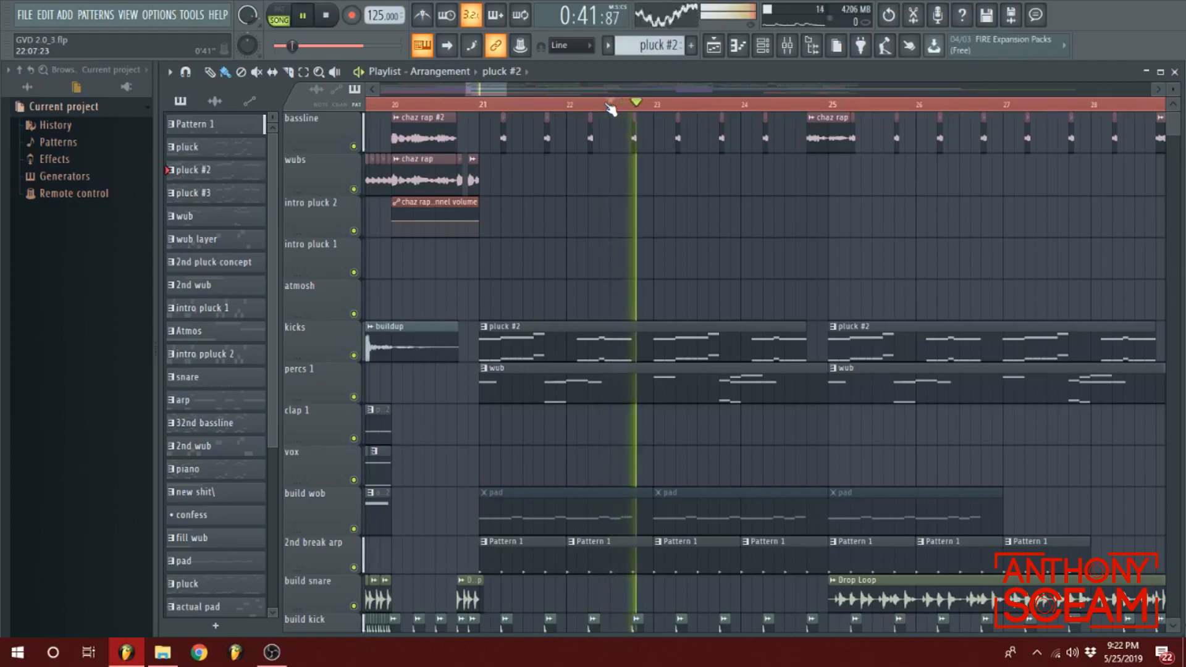
{"action": "key", "text": "space"}
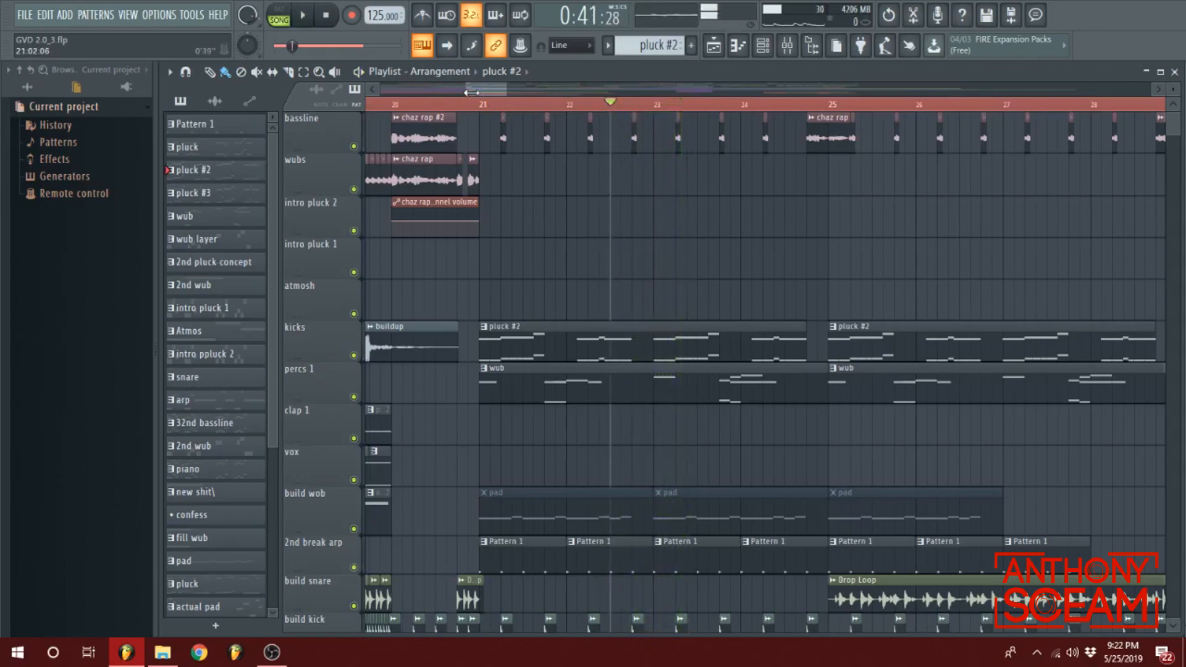
- Play the arrangement from midway through bar 24 across the start of the Drop Loop clip at bar 25
{"action": "scroll", "coordinate": [612, 108], "scroll_direction": "down", "scroll_amount": 2}
{"action": "scroll", "coordinate": [740, 110], "scroll_direction": "up", "scroll_amount": 2}
{"action": "left_click", "coordinate": [733, 104]}
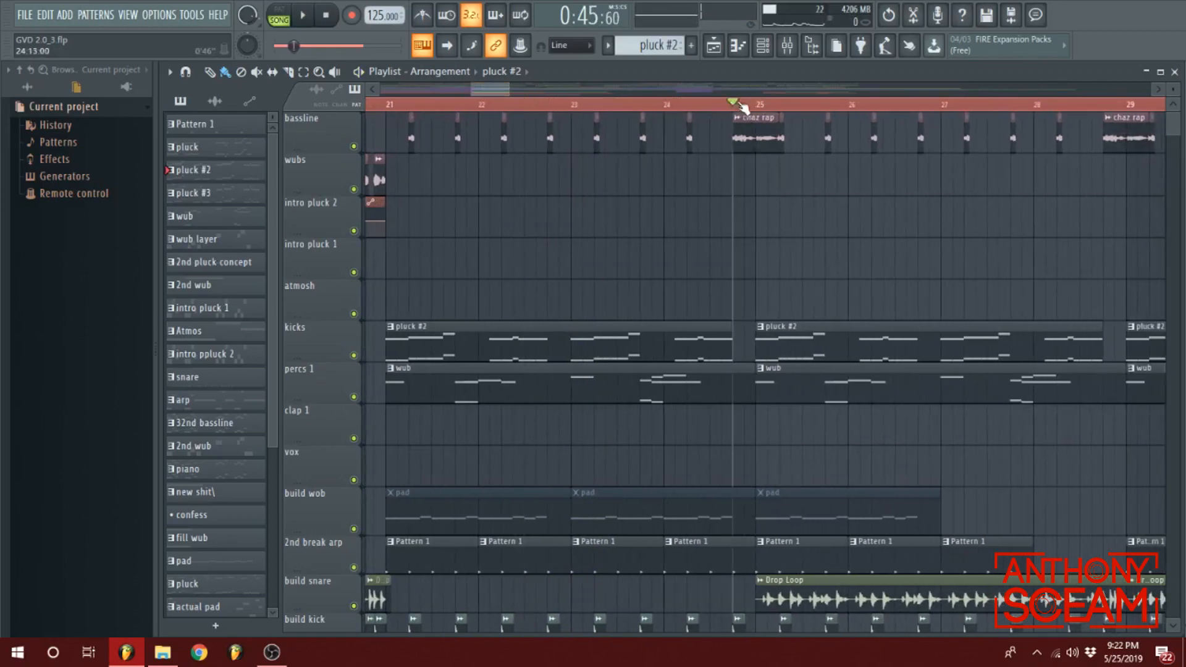
{"action": "left_click", "coordinate": [758, 105]}
{"action": "scroll", "coordinate": [769, 277], "scroll_direction": "down", "scroll_amount": 3}
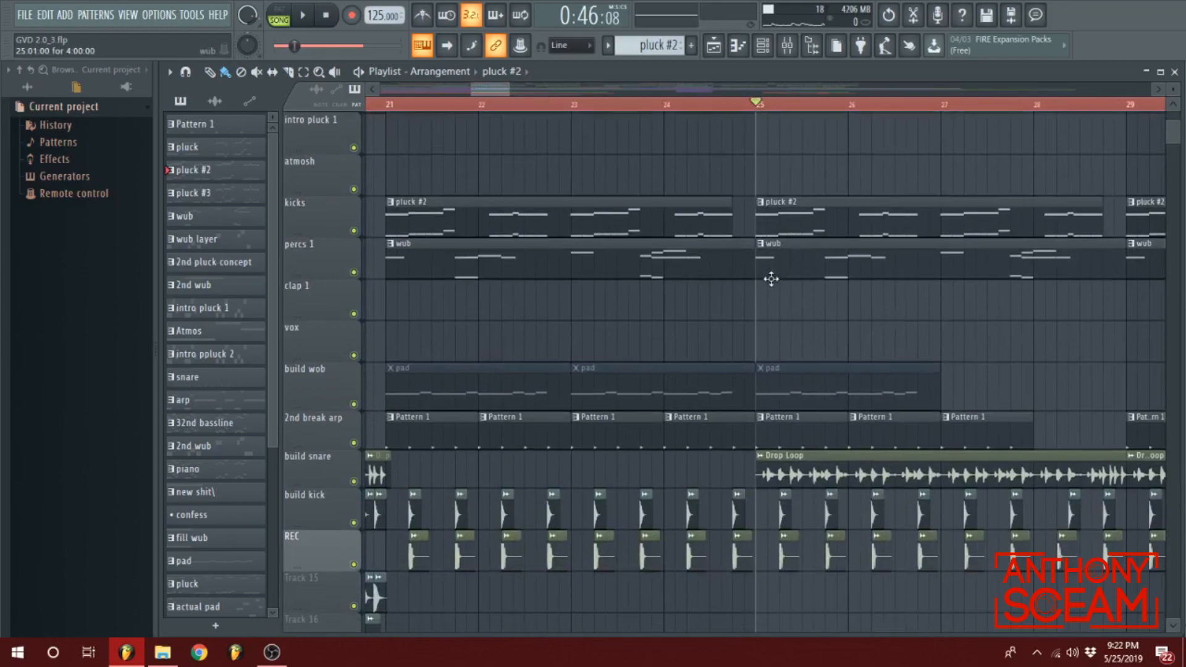
{"action": "scroll", "coordinate": [769, 284], "scroll_direction": "up", "scroll_amount": 3}
{"action": "left_click", "coordinate": [714, 105]}
{"action": "key", "text": "space"}
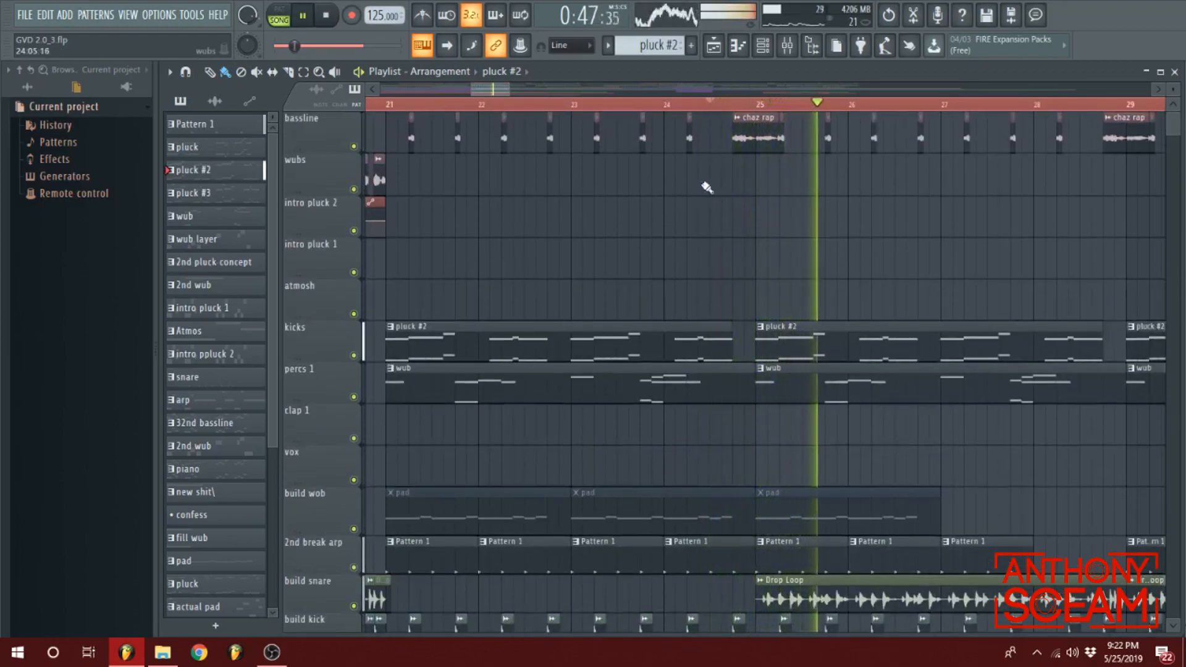
{"action": "key", "text": "space"}
- Move the playhead to bar 28 and play the transition into the second Drop Loop clip at bar 29
{"action": "scroll", "coordinate": [495, 94], "scroll_direction": "down", "scroll_amount": 2}
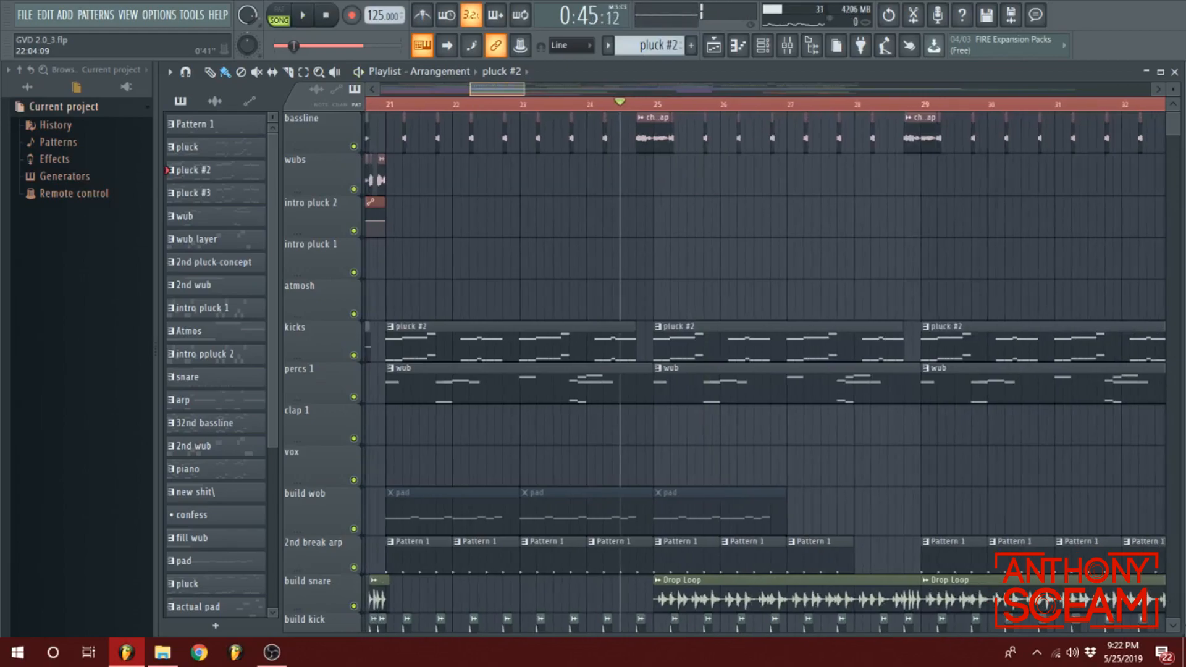
{"action": "scroll", "coordinate": [625, 98], "scroll_direction": "down", "scroll_amount": 1}
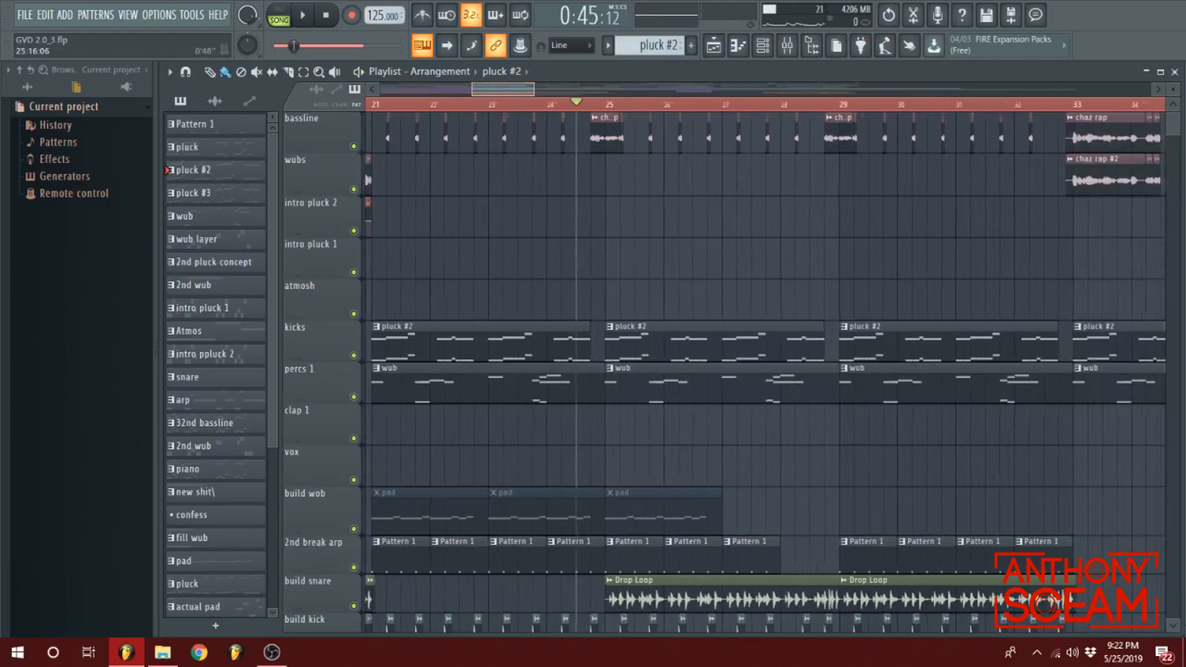
{"action": "left_click_drag", "start_coordinate": [533, 90], "coordinate": [519, 93]}
{"action": "scroll", "coordinate": [555, 136], "scroll_direction": "down", "scroll_amount": 3}
{"action": "scroll", "coordinate": [611, 166], "scroll_direction": "up", "scroll_amount": 3}
{"action": "scroll", "coordinate": [669, 189], "scroll_direction": "down", "scroll_amount": 1}
{"action": "scroll", "coordinate": [685, 183], "scroll_direction": "up", "scroll_amount": 1}
{"action": "left_click_drag", "start_coordinate": [564, 108], "coordinate": [751, 111]}
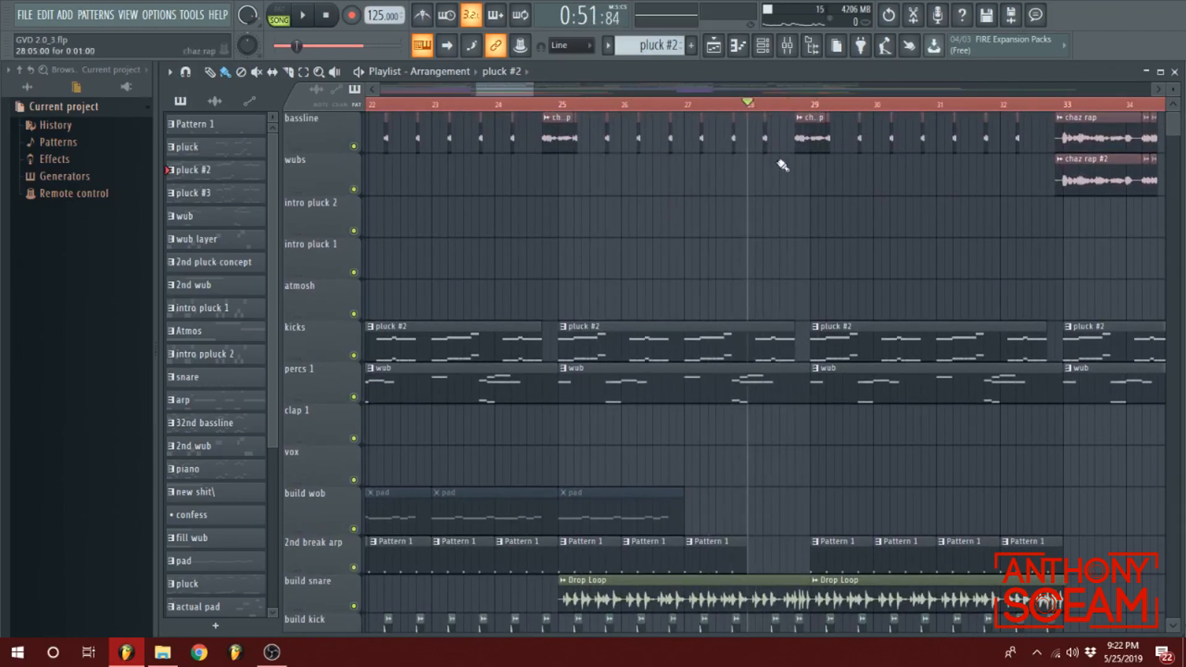
{"action": "key", "text": "space"}
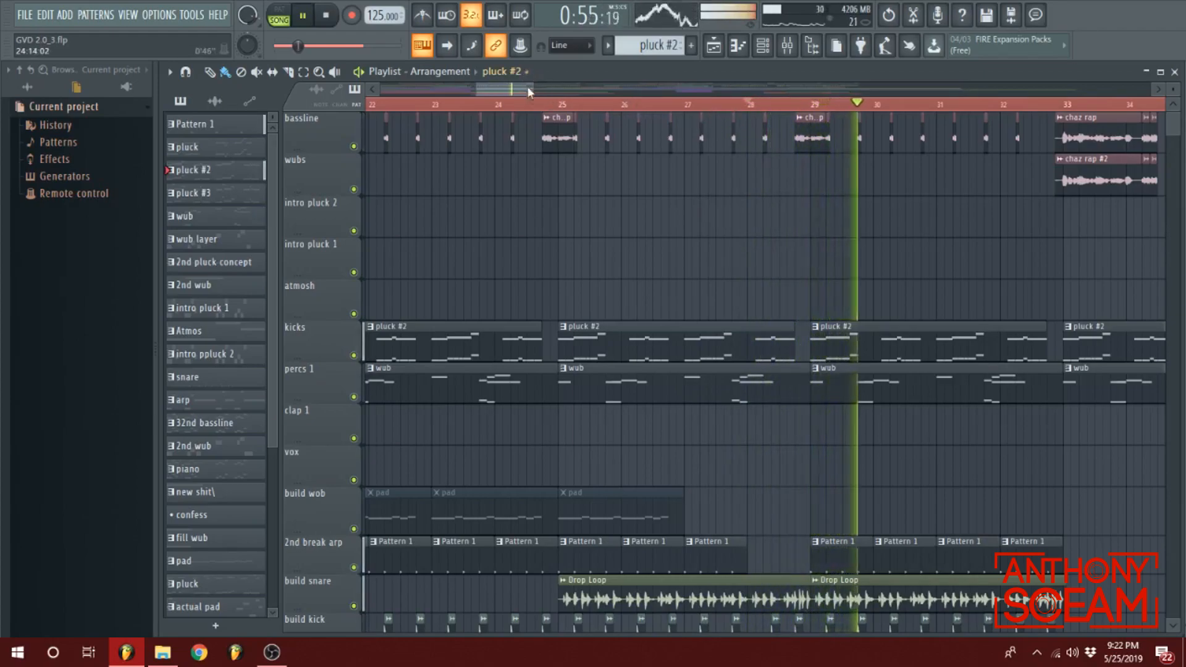
- Play the drop twice from the middle of bar 28 to hear the transition toward bar 29
{"action": "scroll", "coordinate": [526, 87], "scroll_direction": "down", "scroll_amount": 2}
{"action": "scroll", "coordinate": [526, 87], "scroll_direction": "down", "scroll_amount": 2}
{"action": "key", "text": "space"}
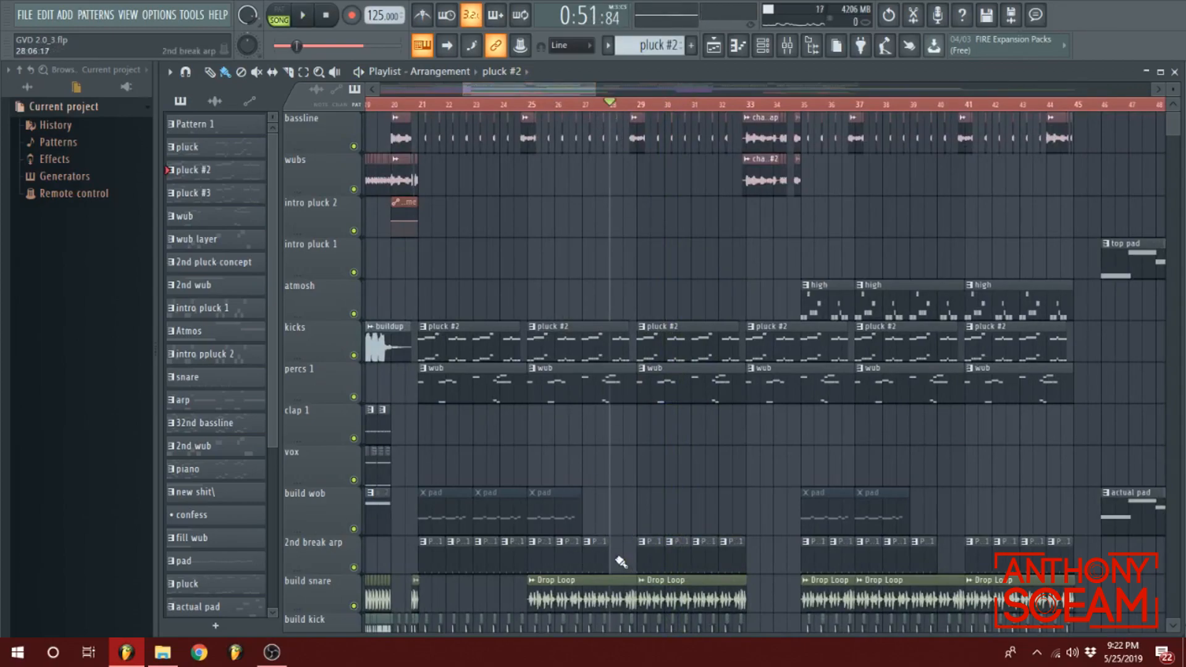
{"action": "left_click", "coordinate": [623, 104]}
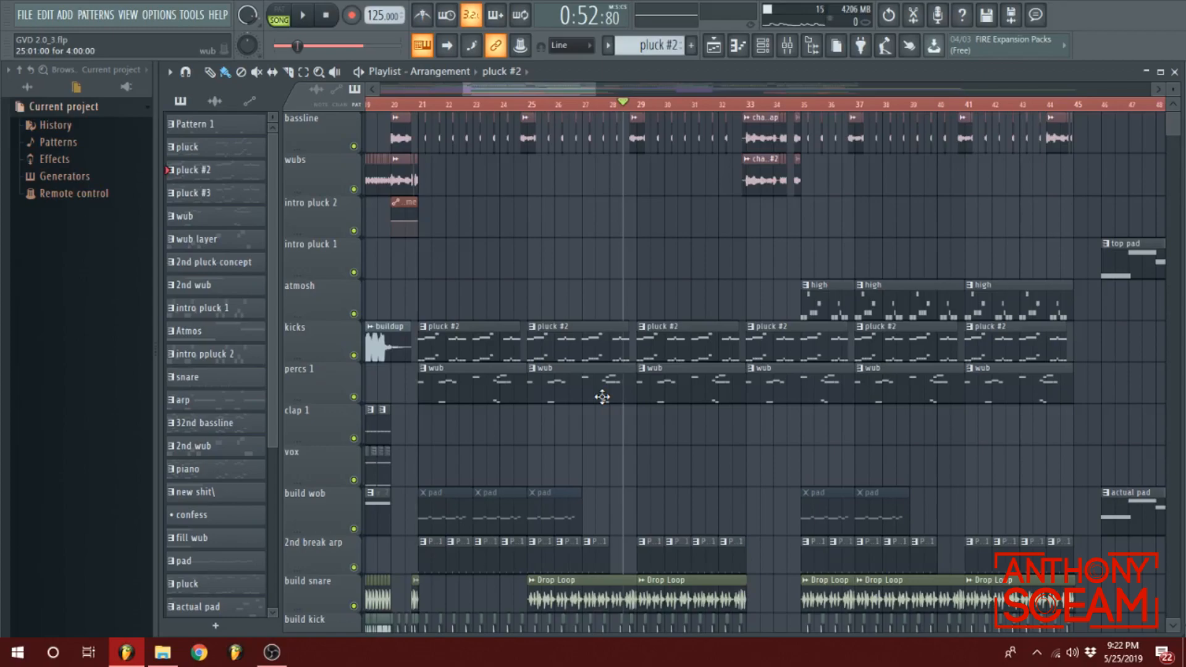
{"action": "key", "text": "space"}
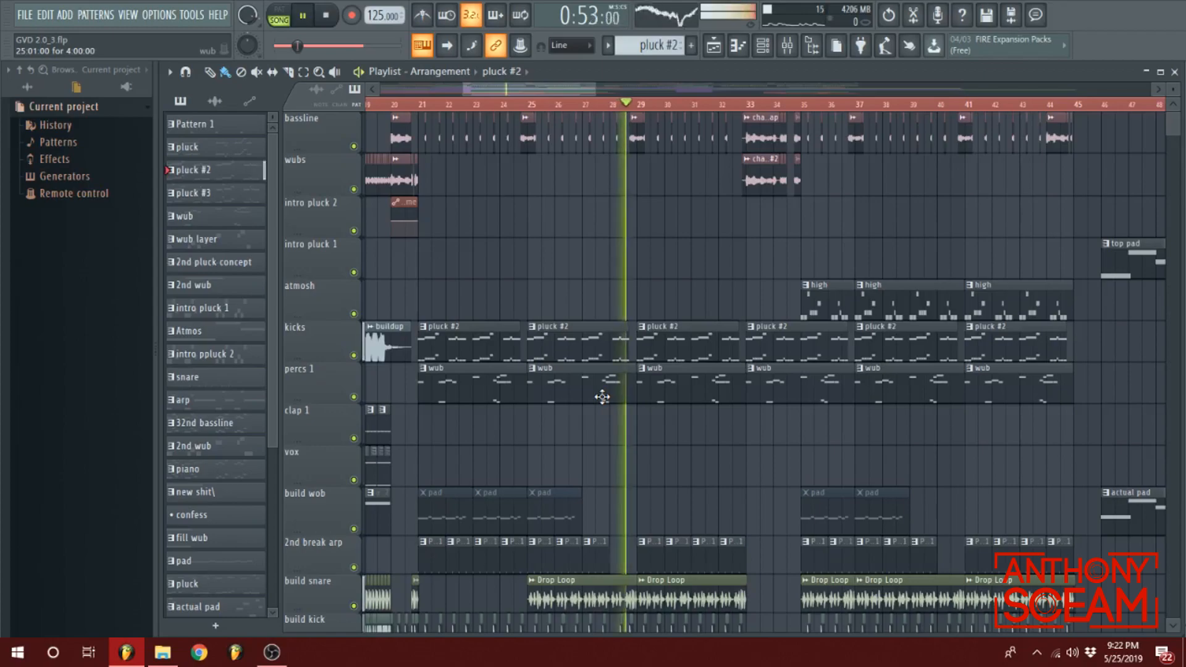
{"action": "key", "text": "space"}
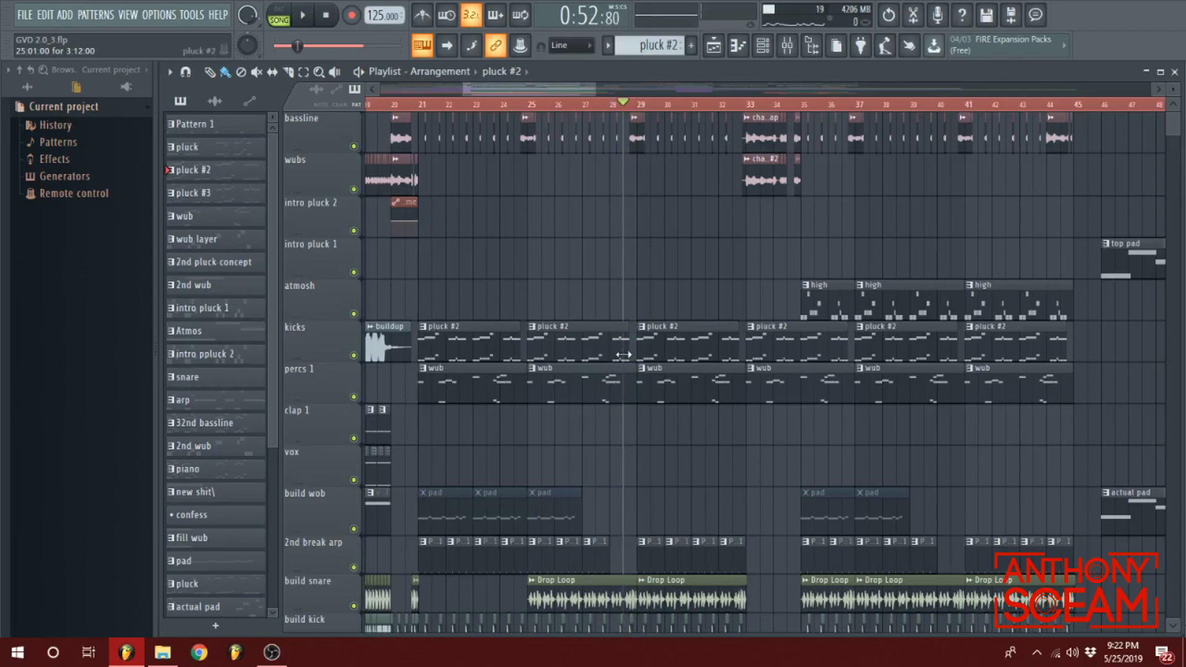
{"action": "key", "text": "space"}
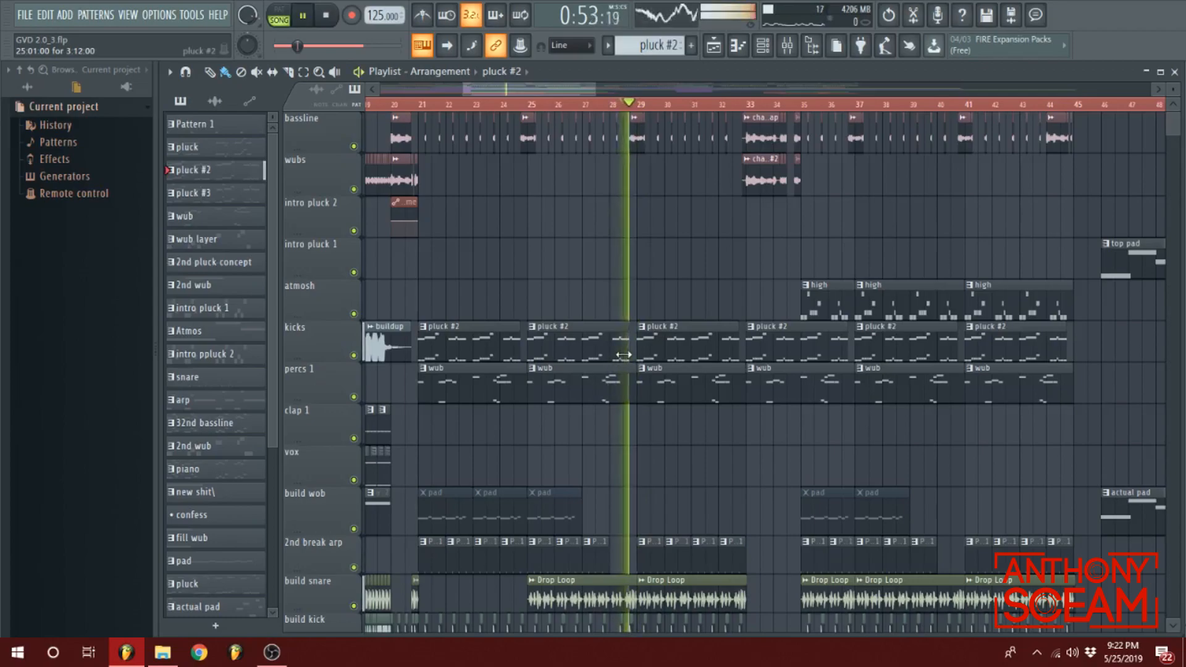
{"action": "key", "text": "space"}
- Examine the lower tracks and automation clips around bar 33, with the playhead placed midway through bar 32
{"action": "left_click_drag", "start_coordinate": [591, 89], "coordinate": [602, 139]}
{"action": "scroll", "coordinate": [652, 405], "scroll_direction": "down", "scroll_amount": 3}
{"action": "scroll", "coordinate": [655, 411], "scroll_direction": "down", "scroll_amount": 4}
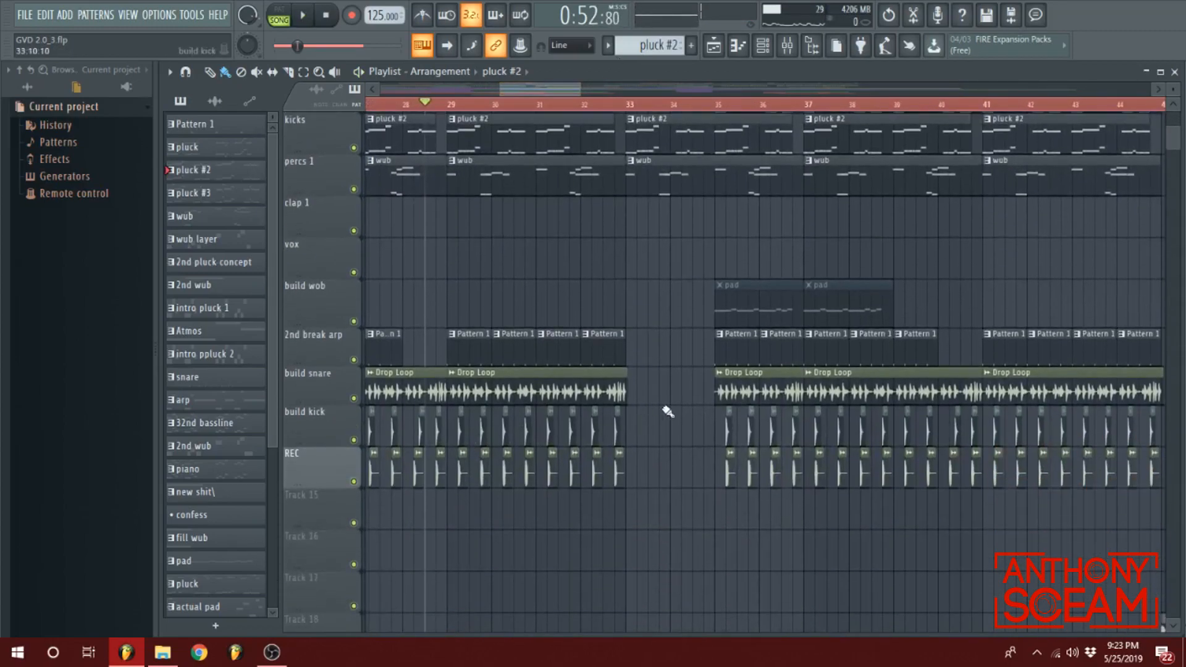
{"action": "scroll", "coordinate": [650, 247], "scroll_direction": "up", "scroll_amount": 7}
{"action": "left_click", "coordinate": [600, 110]}
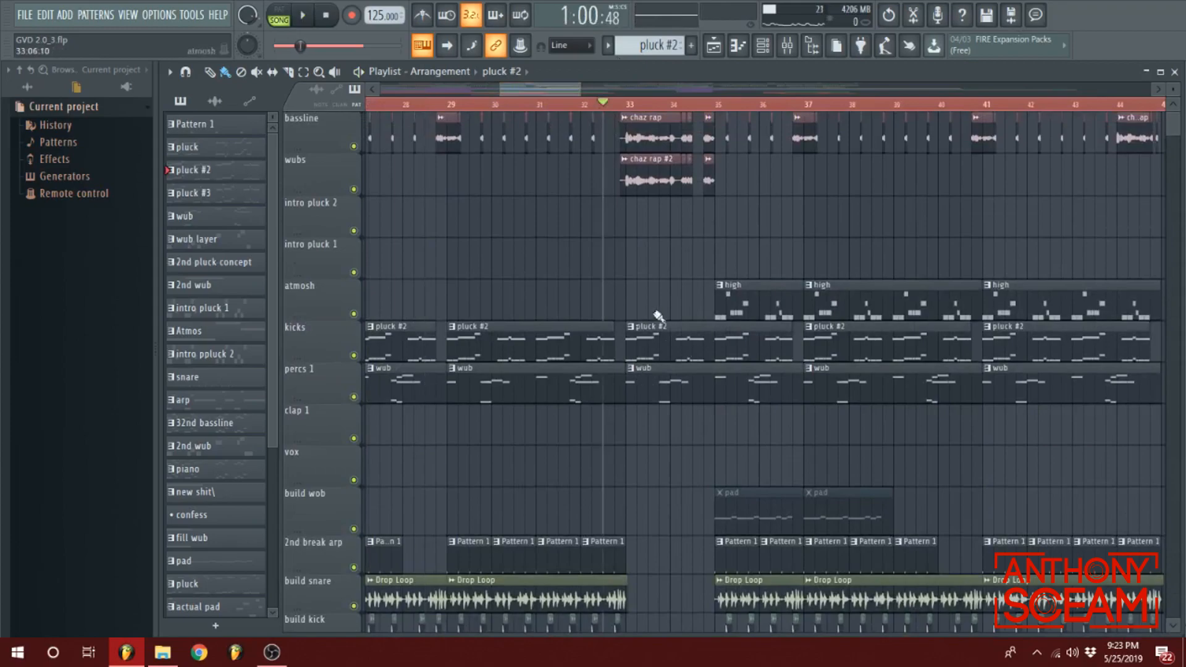
{"action": "scroll", "coordinate": [655, 336], "scroll_direction": "down", "scroll_amount": 15}
{"action": "scroll", "coordinate": [648, 327], "scroll_direction": "down", "scroll_amount": 12}
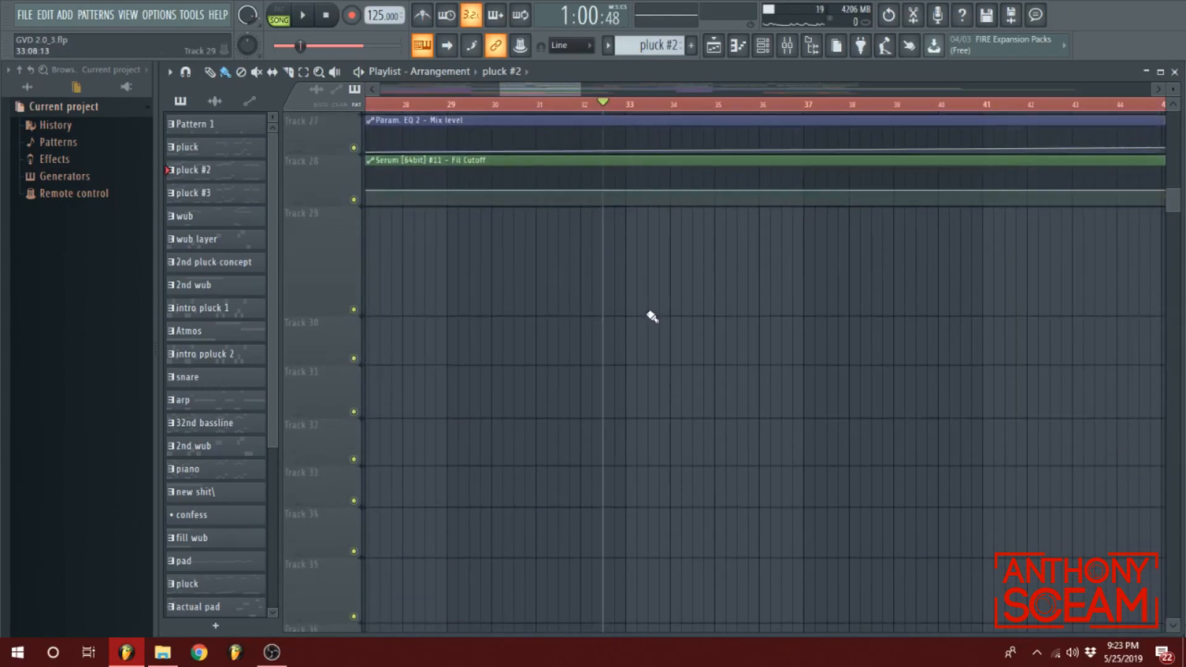
{"action": "scroll", "coordinate": [685, 397], "scroll_direction": "up", "scroll_amount": 20}
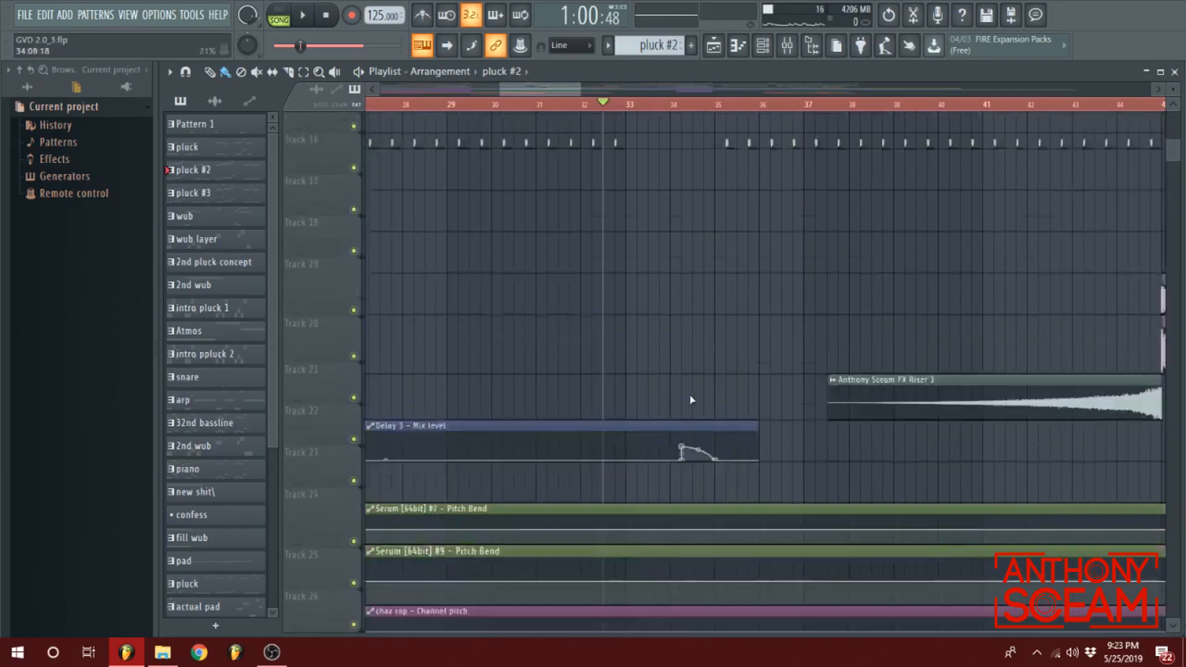
- Play the chaz rap vocal break from midway through bar 32 into the second half of the drop at bar 35
{"action": "mouse_move", "coordinate": [625, 112]}
{"action": "left_mouse_down"}
{"action": "mouse_move", "coordinate": [720, 105]}
{"action": "mouse_move", "coordinate": [604, 104]}
{"action": "left_mouse_up"}
{"action": "key", "text": "space"}
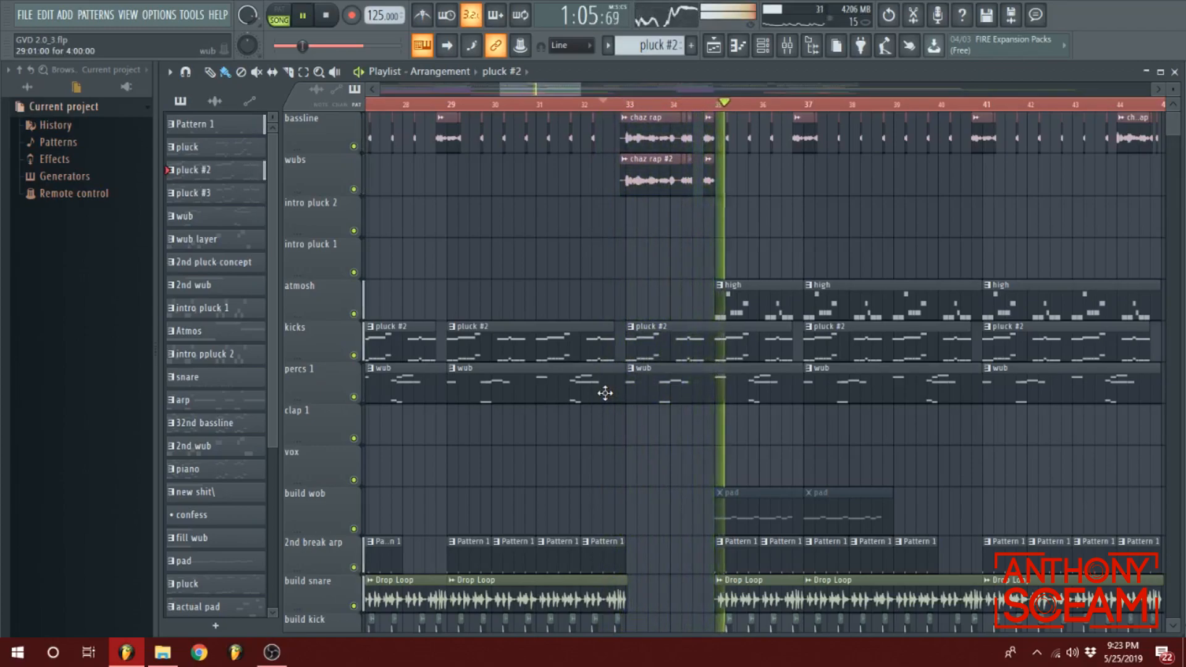
{"action": "key", "text": "space"}
- Move the playhead to the start of bar 35 and view the tracks around the first high clip
{"action": "mouse_move", "coordinate": [694, 105]}
{"action": "left_mouse_down"}
{"action": "mouse_move", "coordinate": [706, 105]}
{"action": "mouse_move", "coordinate": [695, 109]}
{"action": "left_mouse_up"}
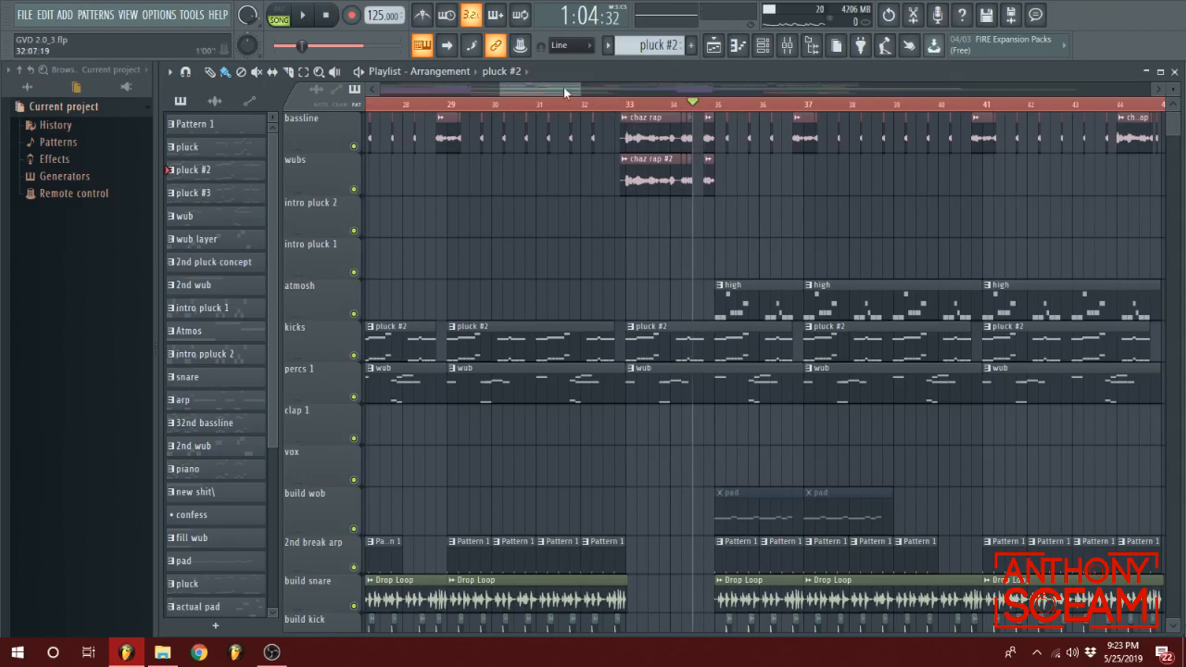
{"action": "scroll", "coordinate": [563, 86], "scroll_direction": "down", "scroll_amount": 5}
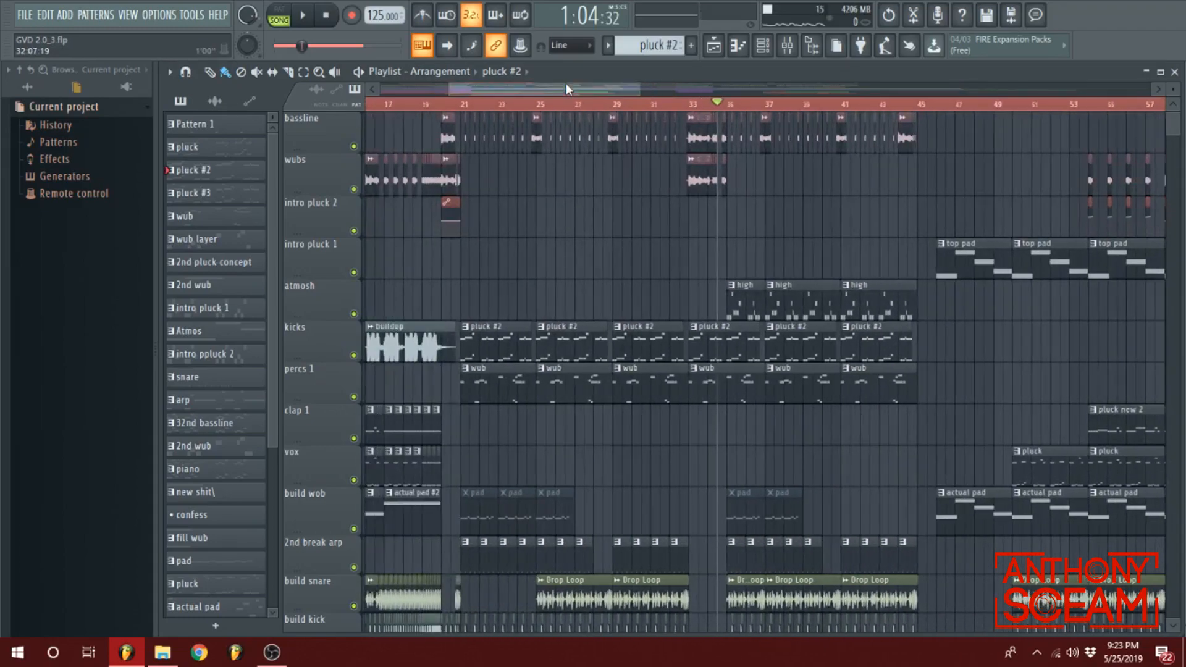
{"action": "left_click", "coordinate": [729, 105]}
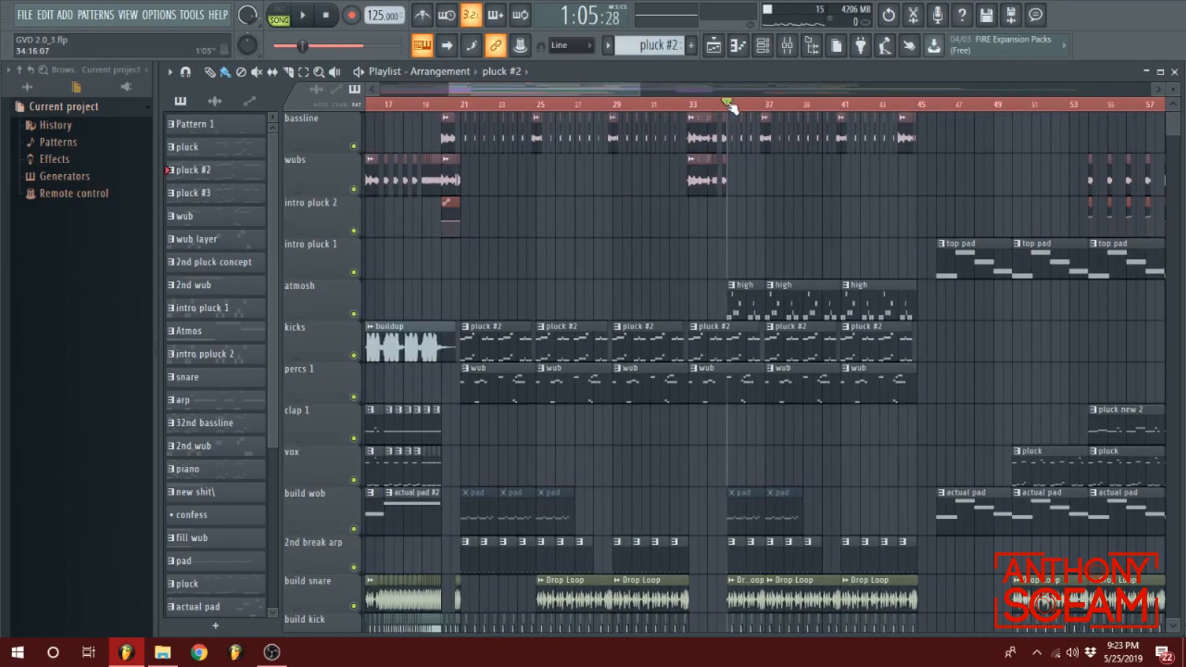
{"action": "scroll", "coordinate": [716, 142], "scroll_direction": "down", "scroll_amount": 5}
{"action": "scroll", "coordinate": [715, 151], "scroll_direction": "up", "scroll_amount": 5}
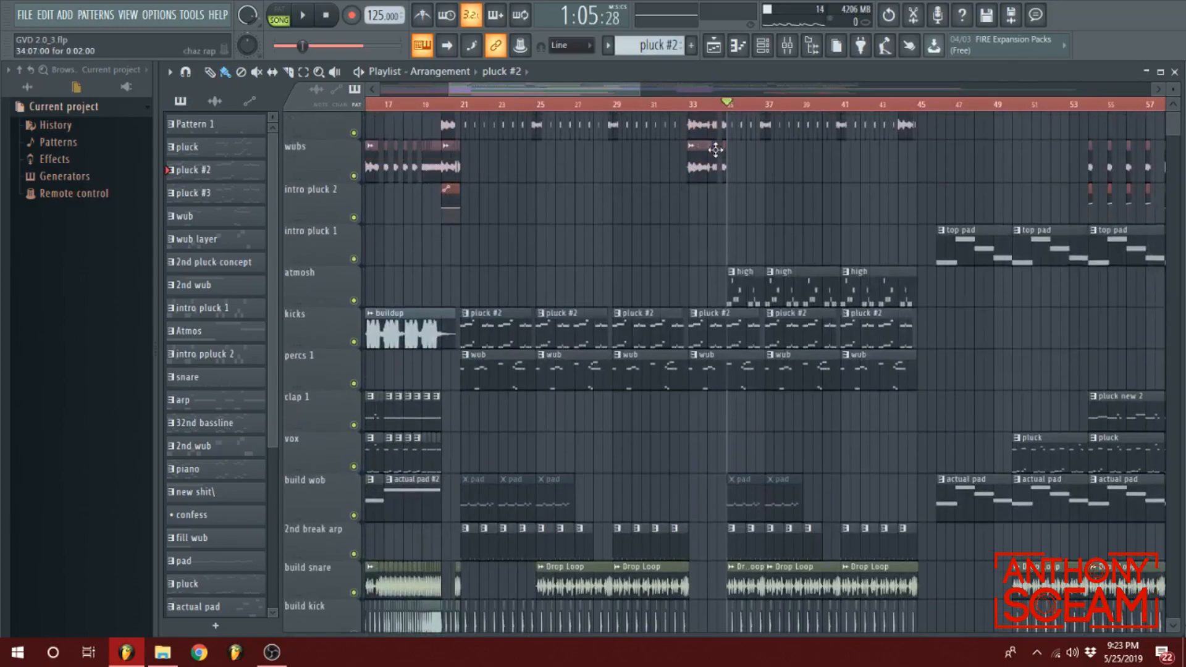
{"action": "scroll", "coordinate": [598, 87], "scroll_direction": "up", "scroll_amount": 4}
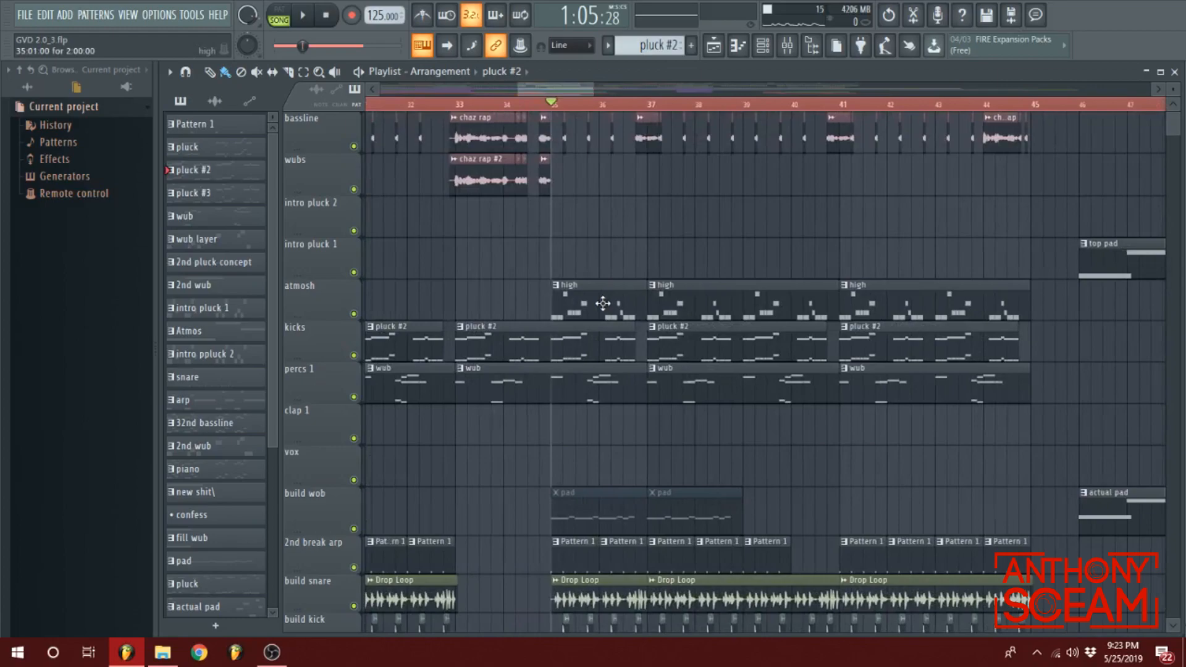
- View the pluck #2 notes in the piano roll, briefly play its Serum #3 layer, and isolate Serum [64bit] #5
{"action": "double_click", "coordinate": [622, 292]}
{"action": "key", "text": "Escape"}
{"action": "double_click", "coordinate": [483, 327]}
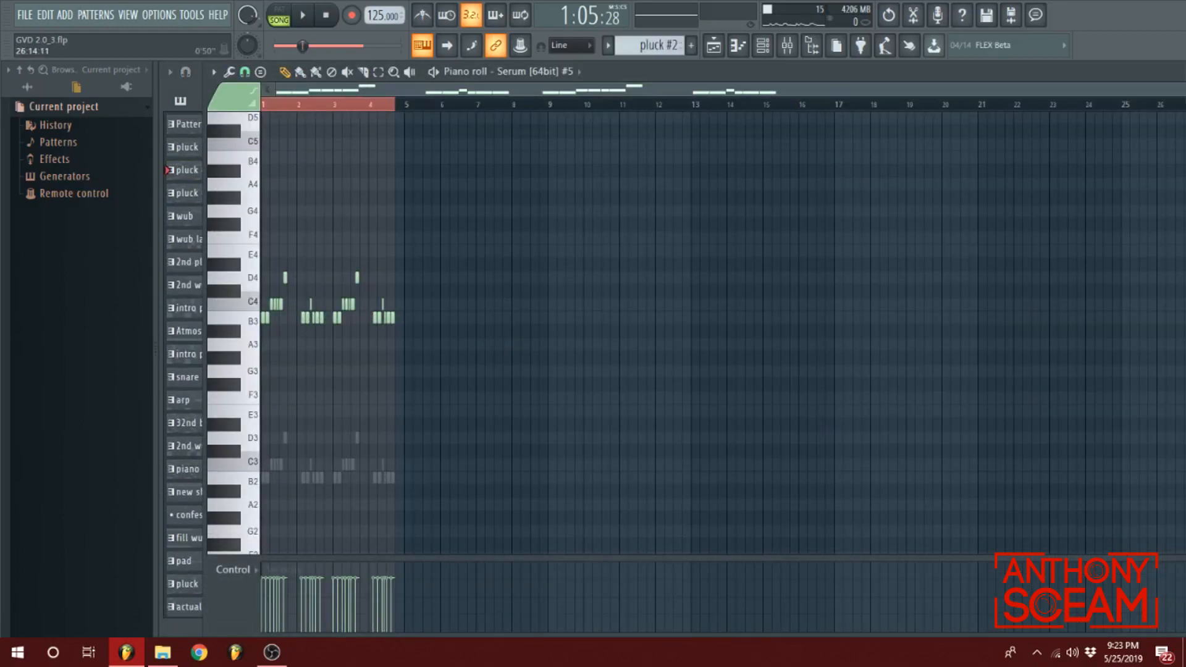
{"action": "key", "text": "Escape"}
{"action": "key", "text": "space"}
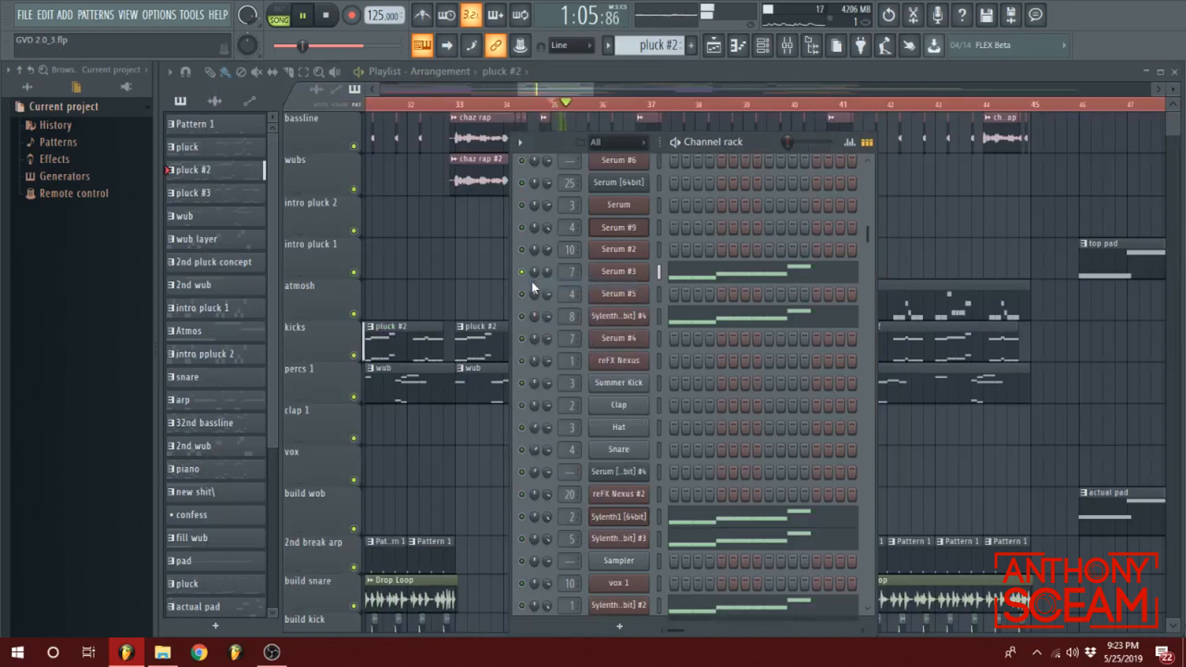
{"action": "key", "text": "space"}
{"action": "scroll", "coordinate": [532, 302], "scroll_direction": "up", "scroll_amount": 6}
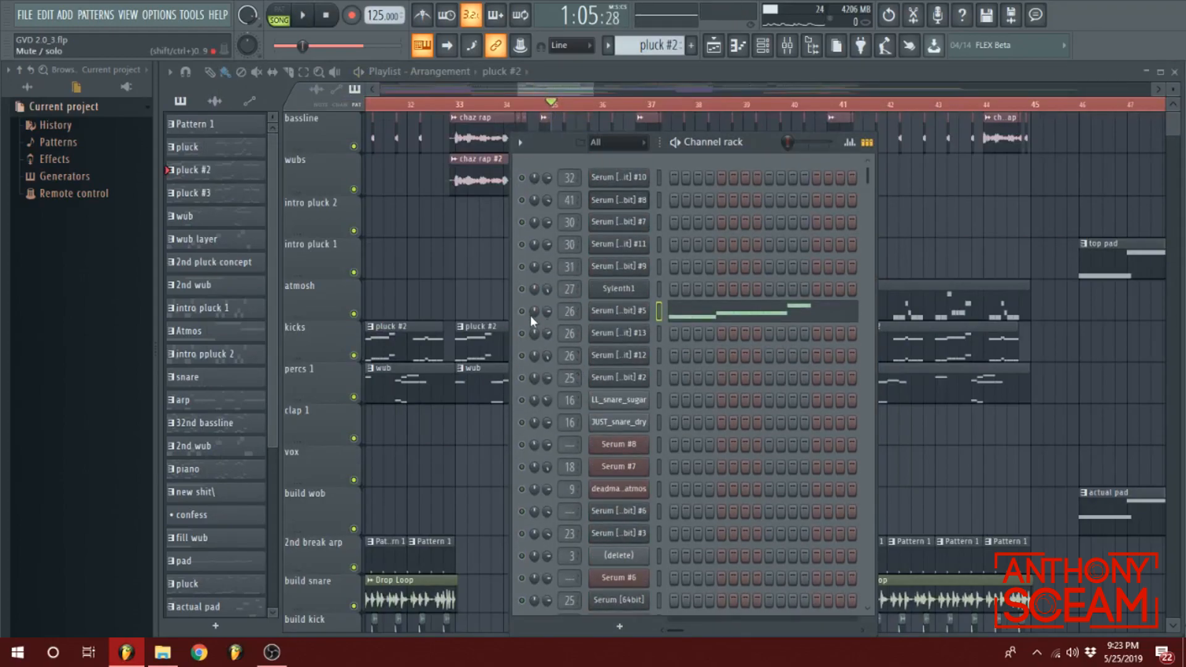
{"action": "key", "text": "F6"}
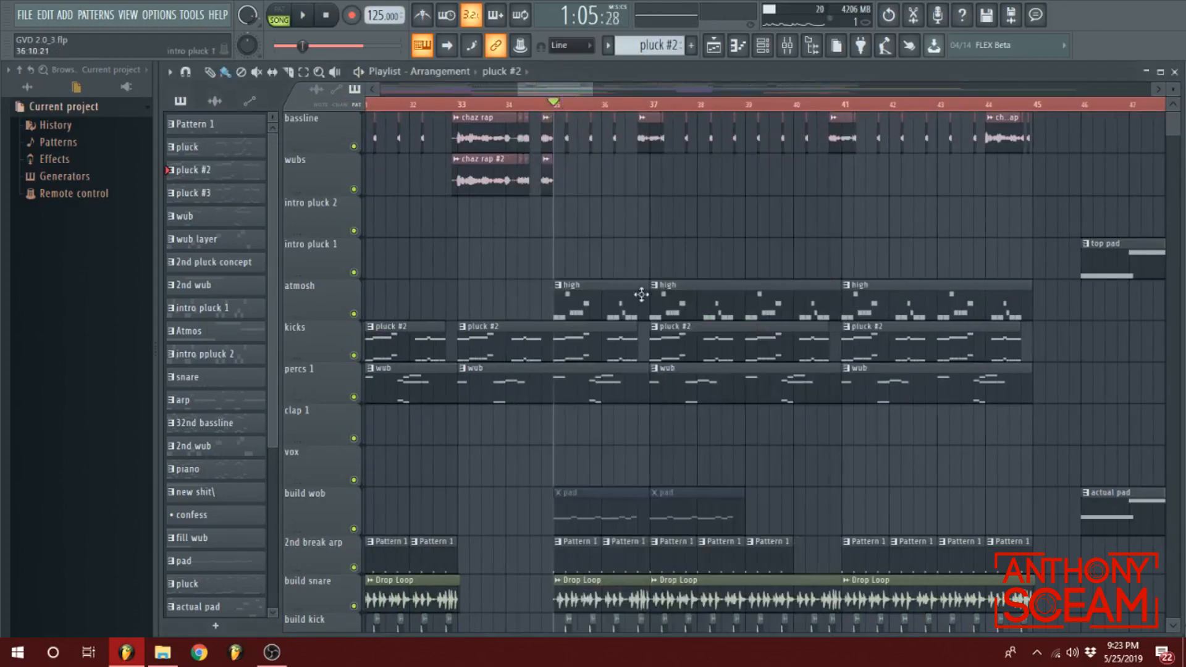
- Select the high pattern, leave only its Serum [64bit] #13 channel enabled, and play it from bar 35
{"action": "double_click", "coordinate": [639, 281]}
{"action": "key", "text": "F7"}
{"action": "key", "text": "F6"}
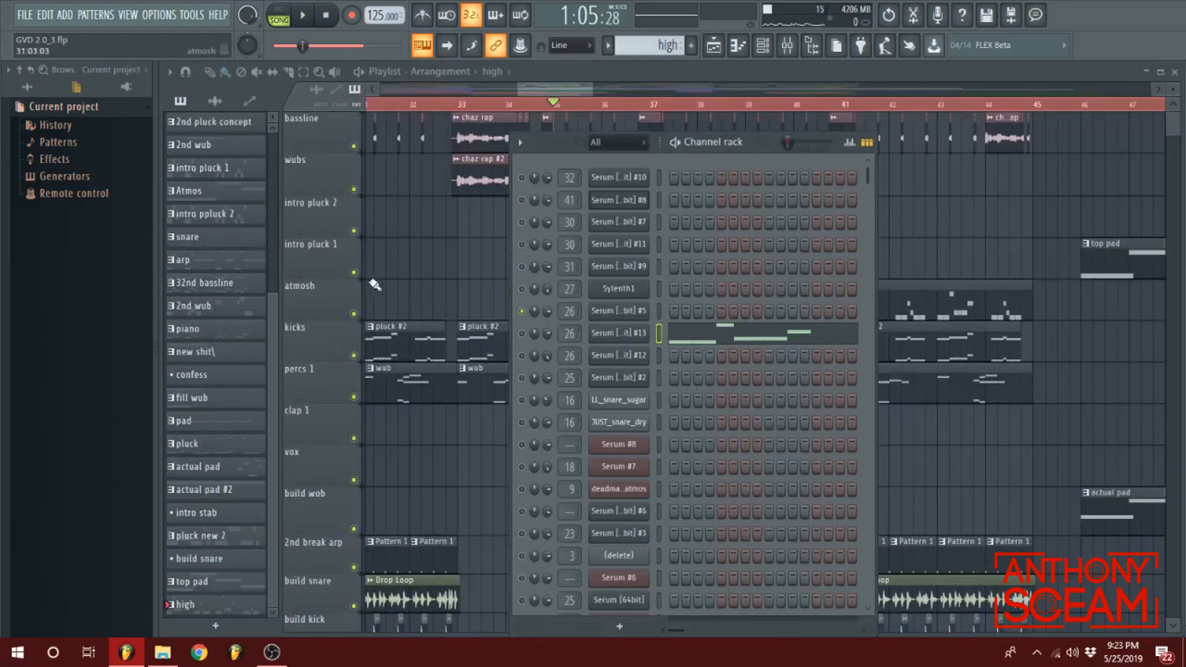
{"action": "left_click", "coordinate": [523, 334]}
{"action": "left_click", "coordinate": [522, 312]}
{"action": "key", "text": "space"}
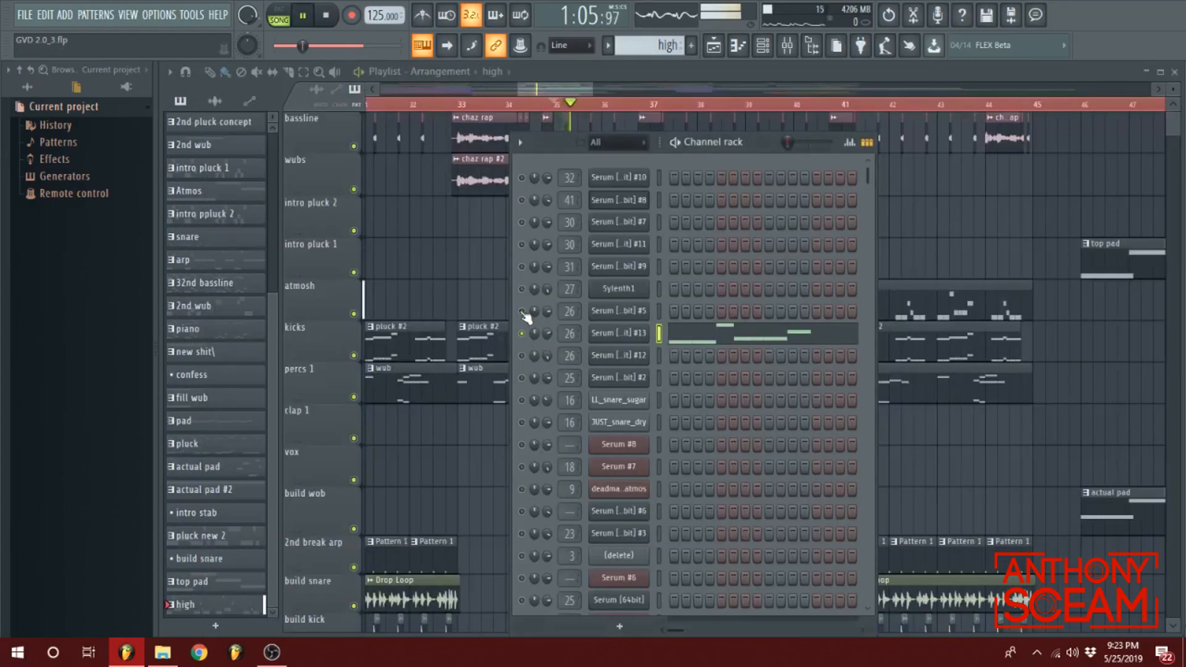
{"action": "left_click", "coordinate": [568, 86]}
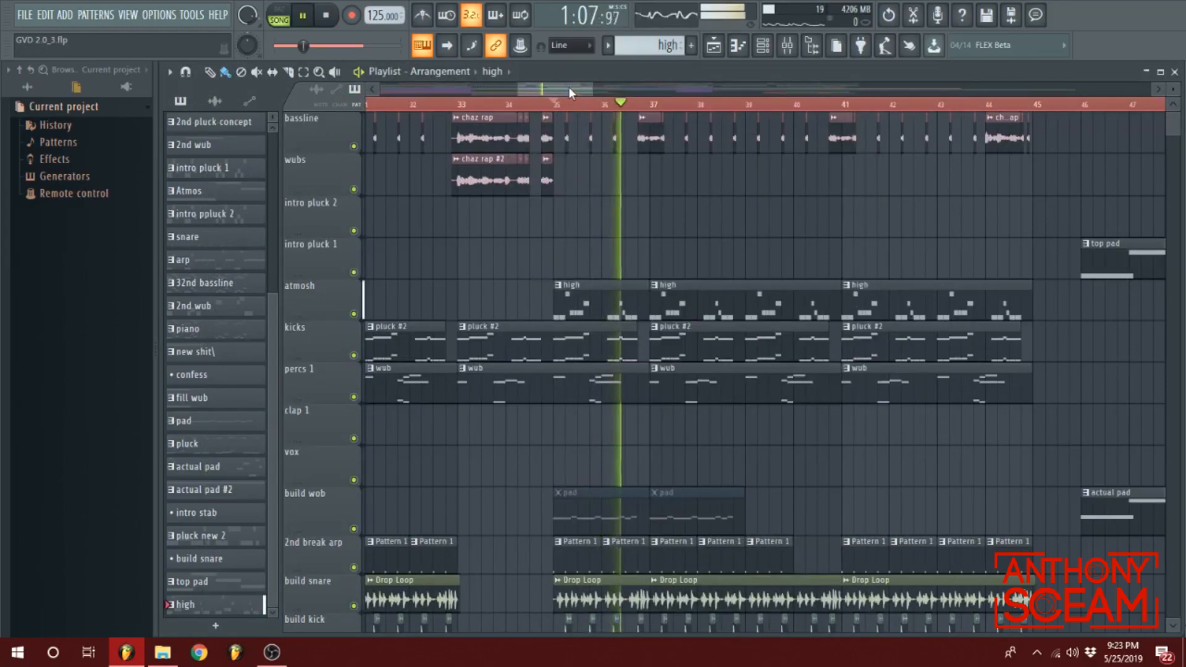
{"action": "key", "text": "space"}
- View the high pattern's Serum [64bit] #13 notes in the piano roll and re-enable all channels
{"action": "key", "text": "F7"}
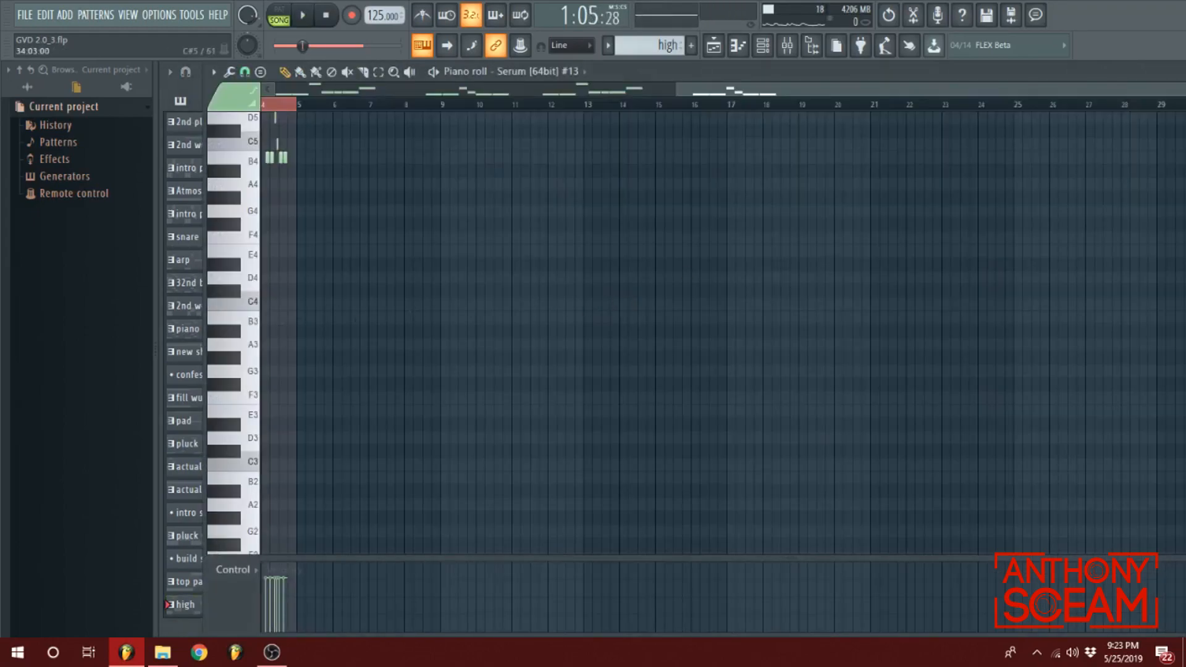
{"action": "key", "text": "F7"}
{"action": "key", "text": "F6"}
{"action": "right_click", "coordinate": [524, 334]}
{"action": "left_click", "coordinate": [535, 346]}
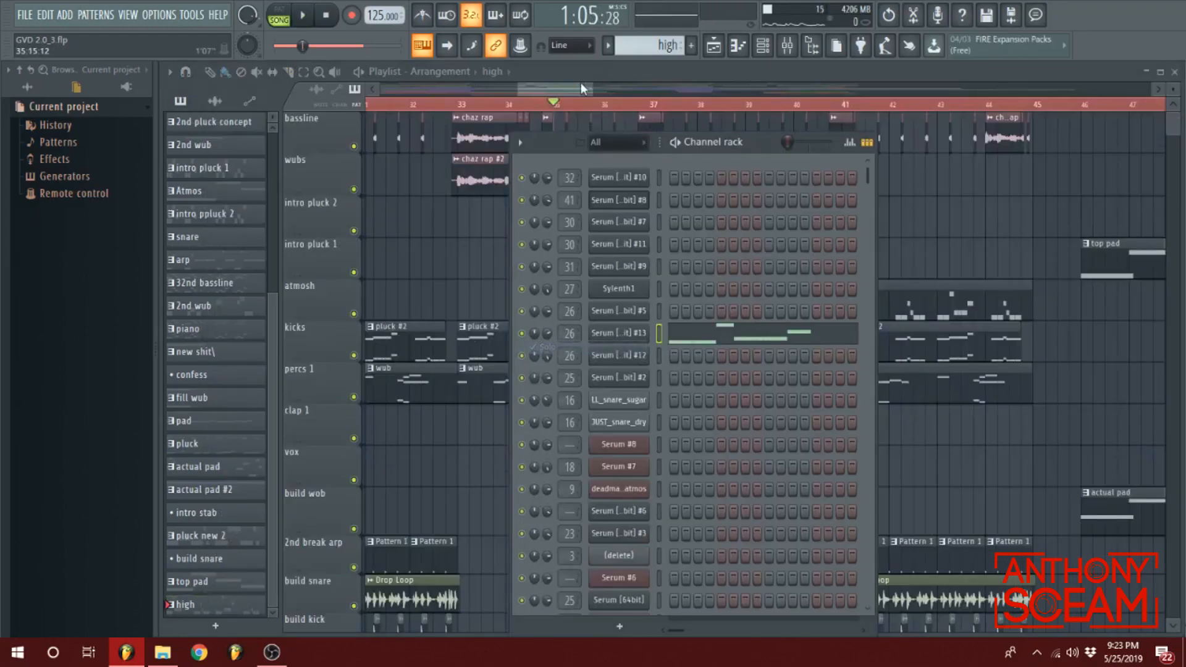
- Play the full mix from late in bar 34 into bar 38 to hear the high layer in context
{"action": "left_click", "coordinate": [581, 87]}
{"action": "left_click", "coordinate": [543, 105]}
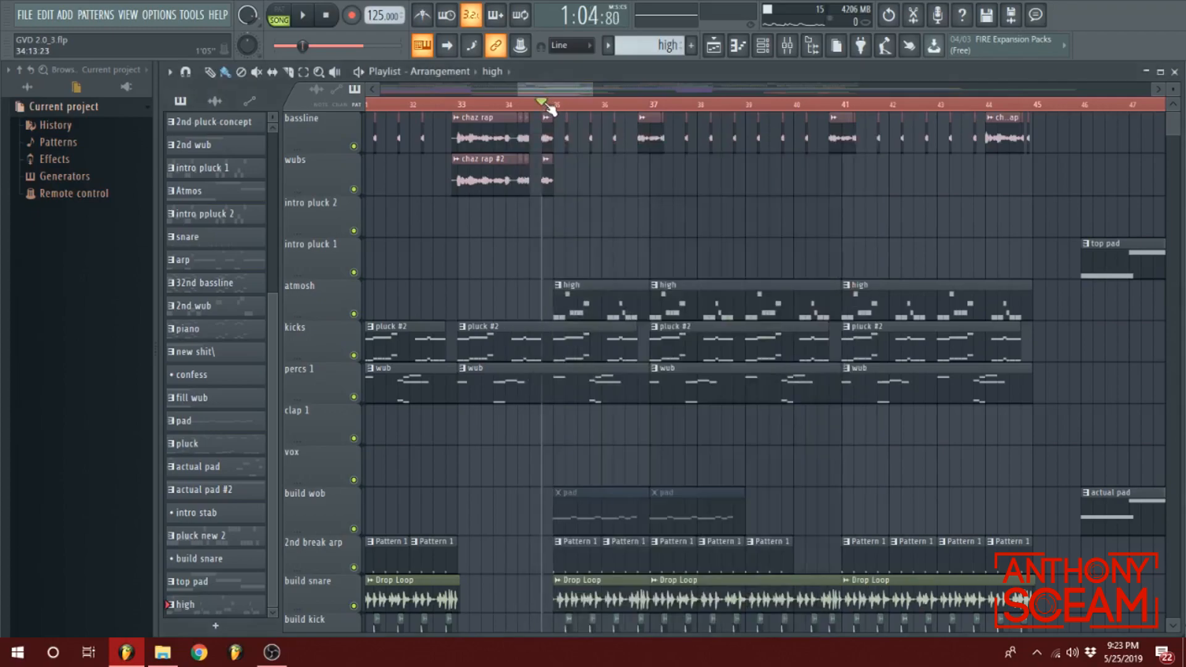
{"action": "key", "text": "space"}
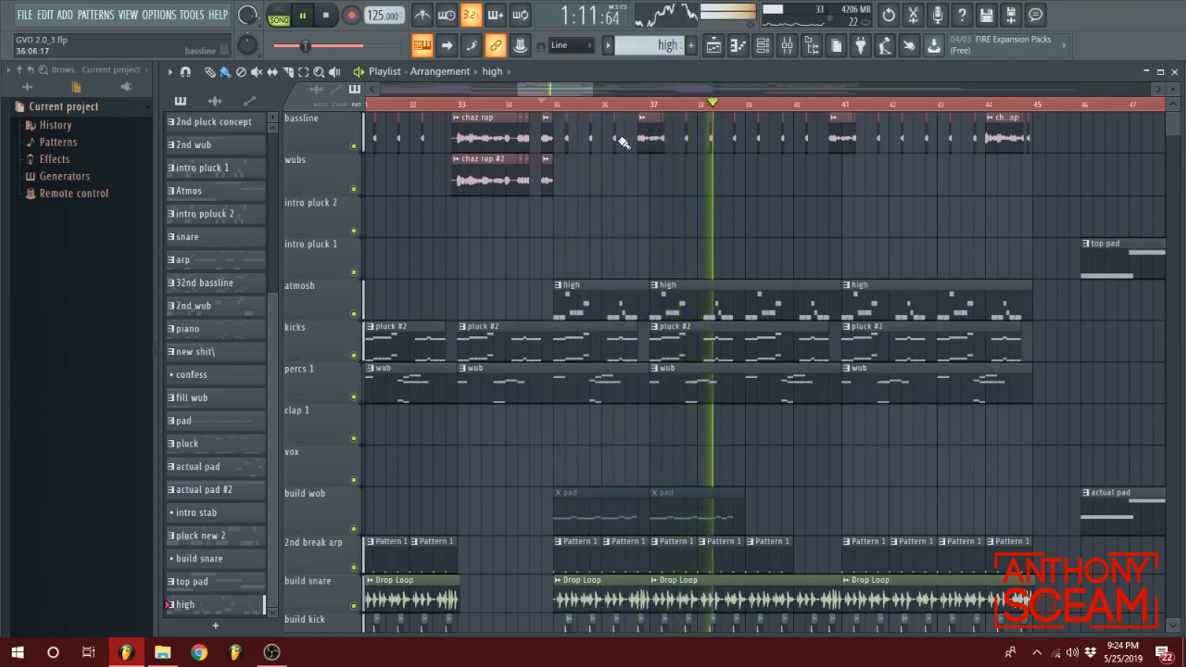
{"action": "key", "text": "space"}
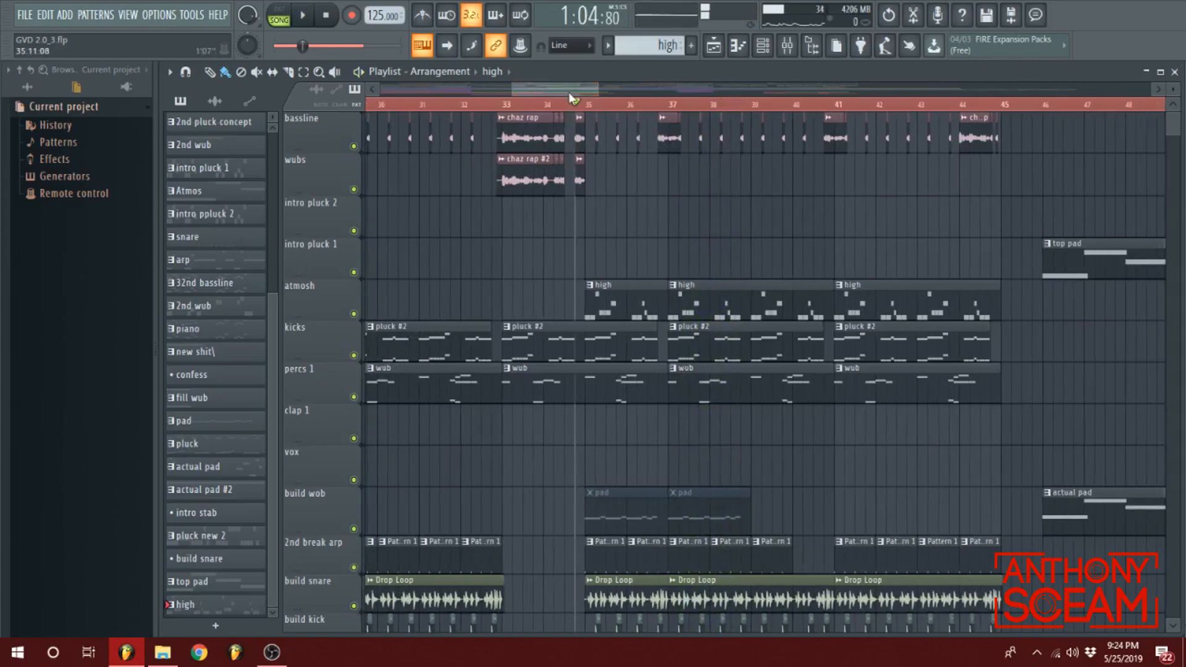
- Select the pluck #2 pattern from its clip at bar 21 and open its Serum [64bit] #5 instrument
{"action": "scroll", "coordinate": [570, 90], "scroll_direction": "down", "scroll_amount": 2}
{"action": "scroll", "coordinate": [570, 88], "scroll_direction": "down", "scroll_amount": 3}
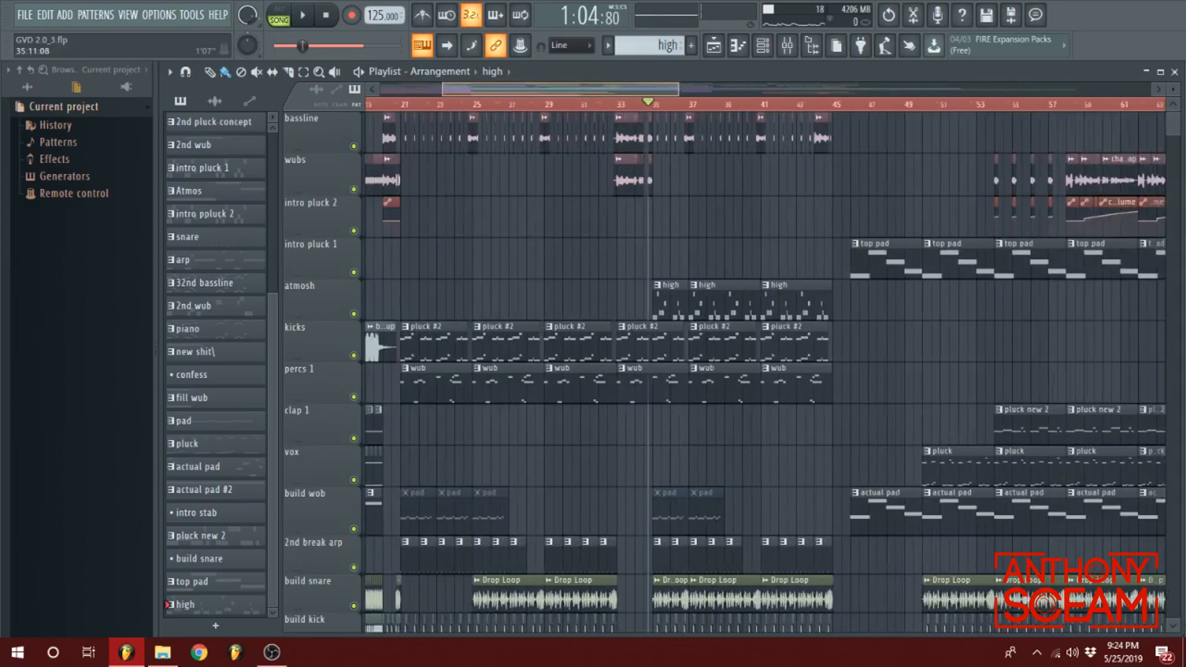
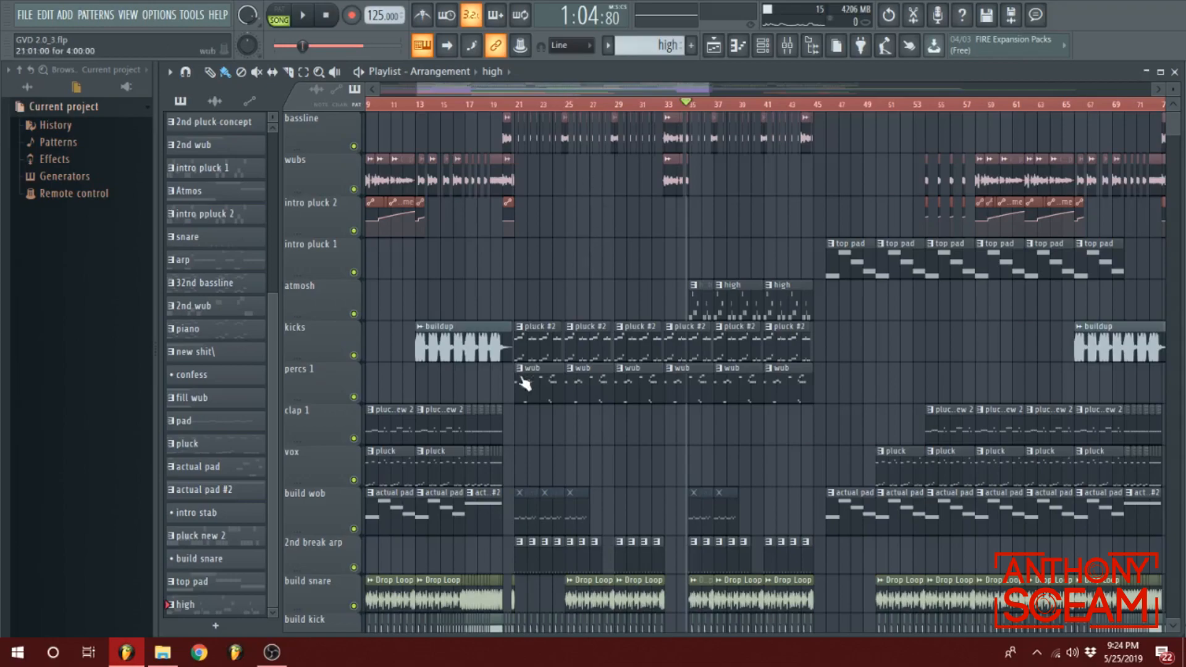
{"action": "double_click", "coordinate": [525, 352]}
{"action": "key", "text": "F6"}
{"action": "key", "text": "F5"}
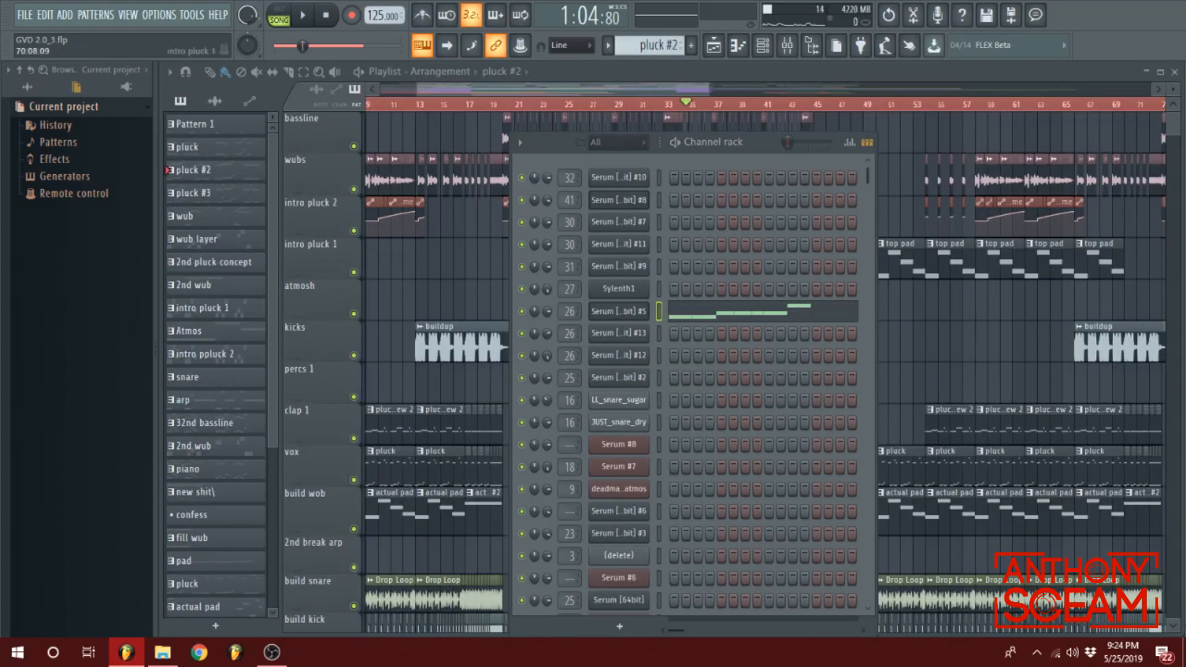
{"action": "left_click_drag", "start_coordinate": [1185, 90], "coordinate": [617, 94]}
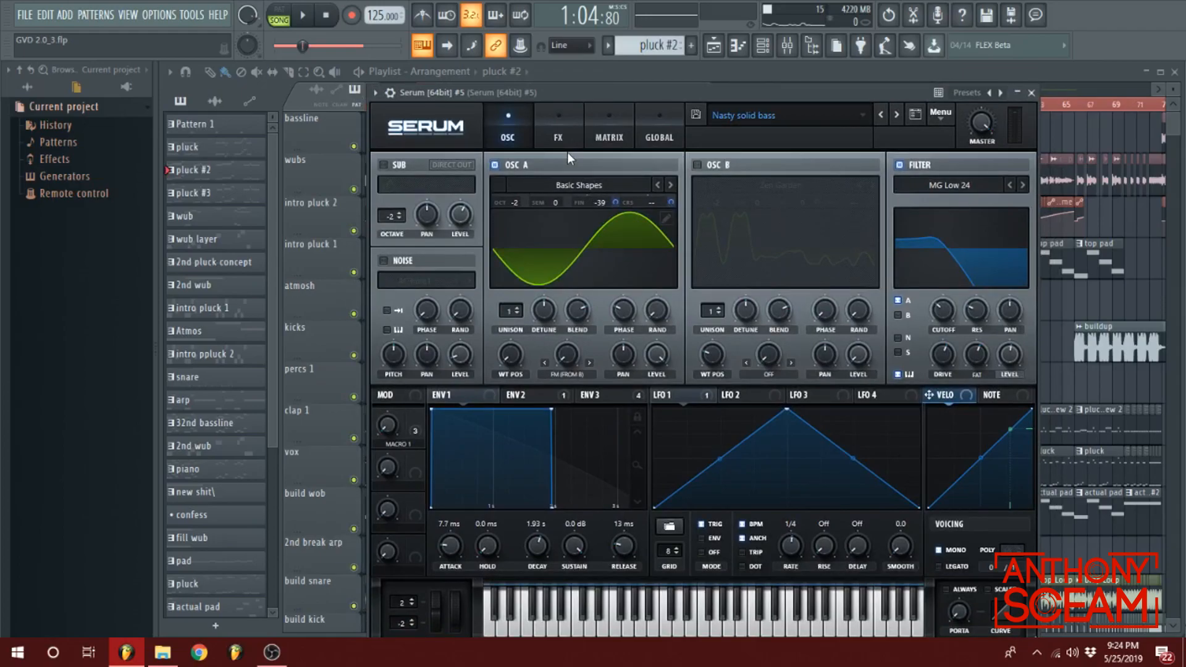
- Inspect the Nasty solid bass patch's LFOs and effects chain, and close the Serum window
{"action": "left_click", "coordinate": [754, 394]}
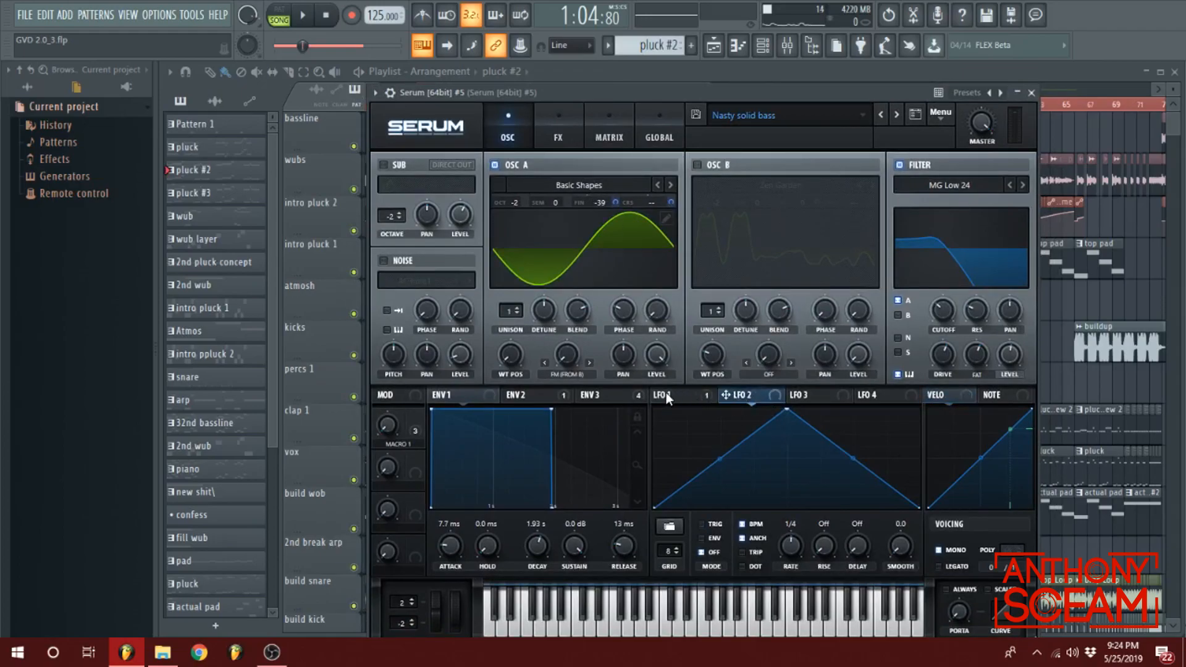
{"action": "left_click", "coordinate": [544, 123]}
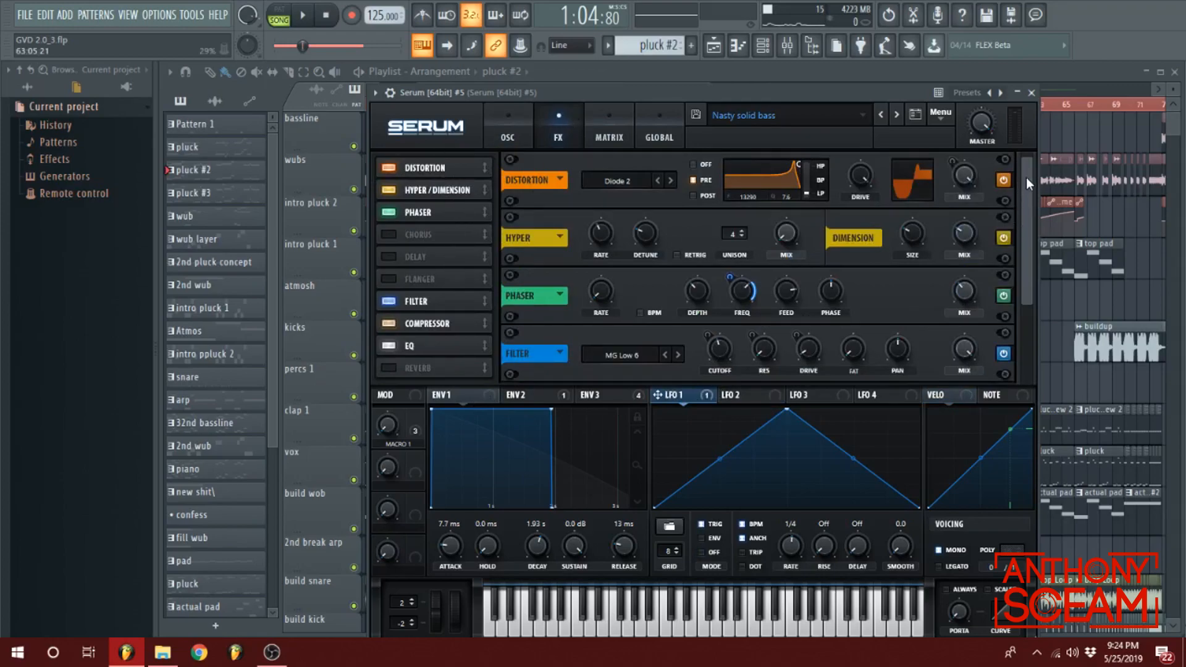
{"action": "left_click_drag", "start_coordinate": [1028, 173], "coordinate": [1013, 144]}
{"action": "left_click", "coordinate": [1031, 93]}
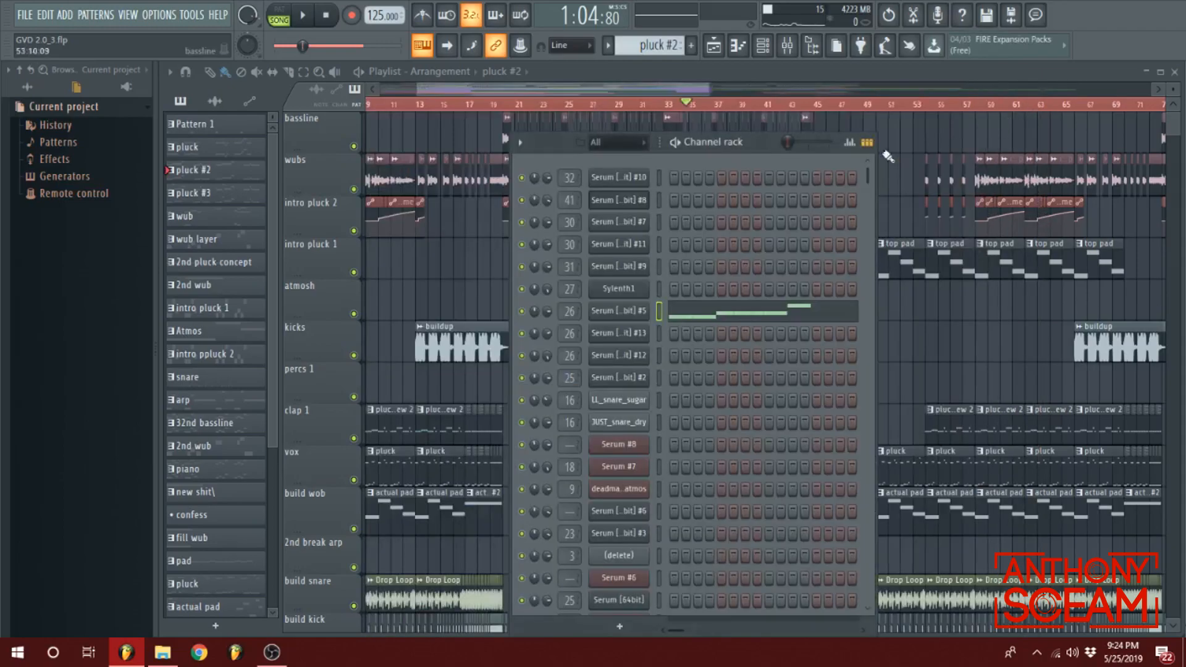
- Solo the Serum [64bit] #5 channel, switch the solo to Serum #3, and play that pluck #2 layer
{"action": "right_click", "coordinate": [523, 311]}
{"action": "left_click", "coordinate": [530, 314]}
{"action": "scroll", "coordinate": [655, 345], "scroll_direction": "down", "scroll_amount": 3}
{"action": "right_click", "coordinate": [522, 491]}
{"action": "left_click", "coordinate": [568, 403]}
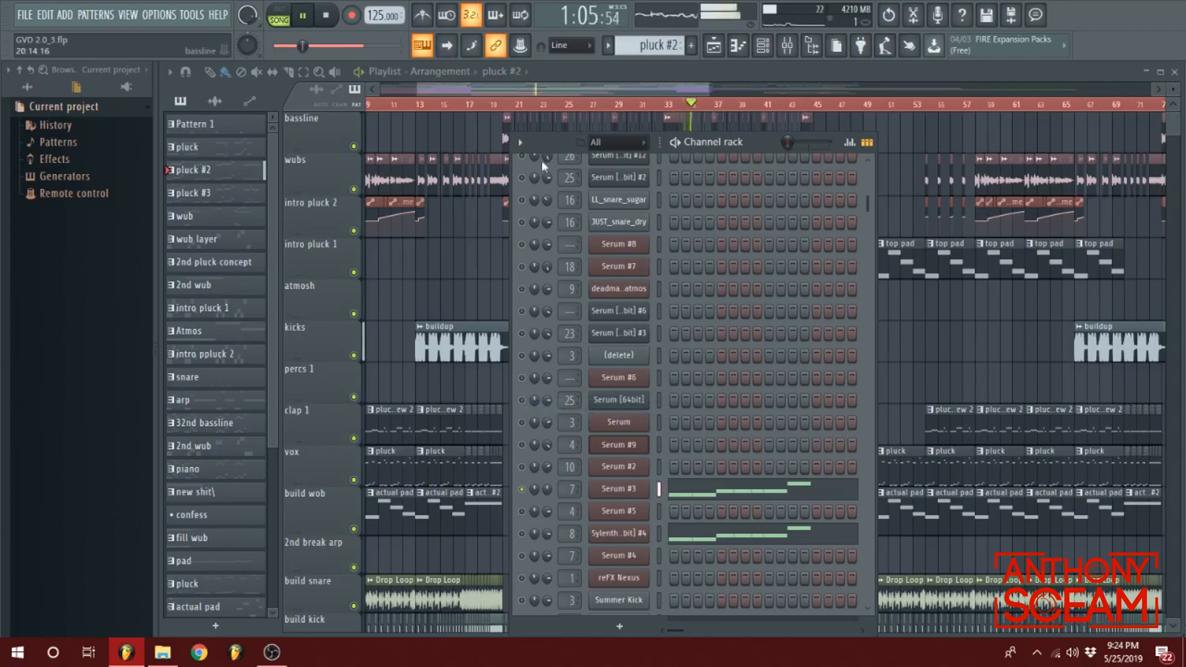
- Stop playback, solo the Sylenth #4 channel and play that layer of the pluck #2 pattern
{"action": "scroll", "coordinate": [683, 480], "scroll_direction": "down", "scroll_amount": 6}
{"action": "key", "text": "space"}
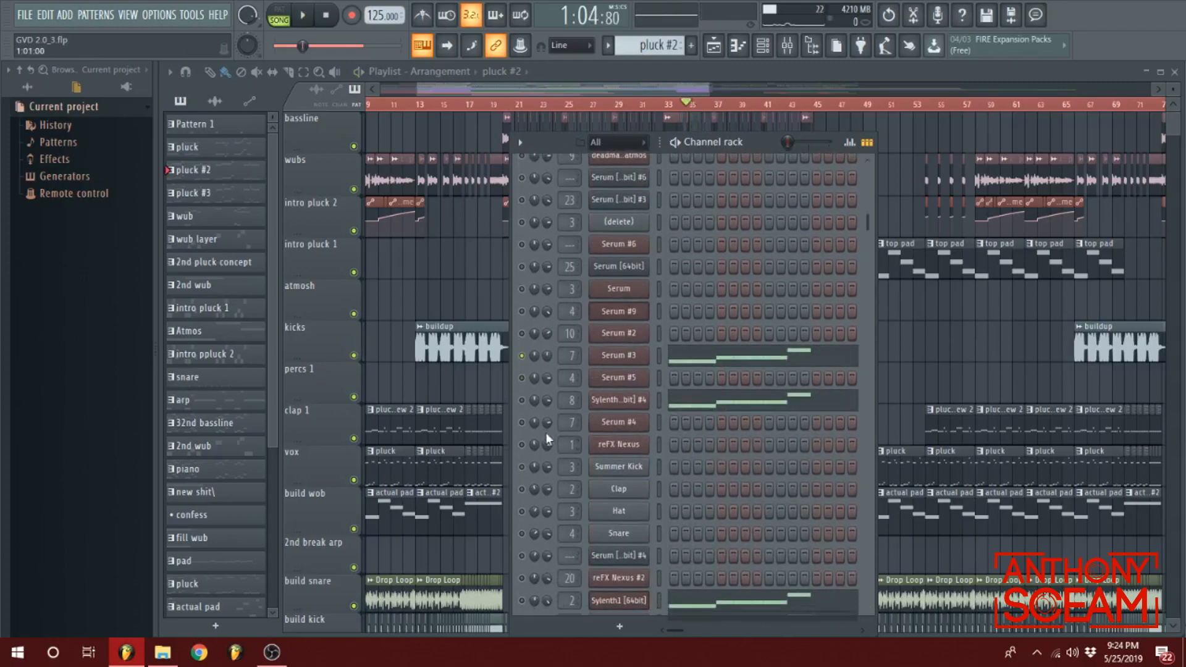
{"action": "right_click", "coordinate": [522, 400]}
{"action": "key", "text": "space"}
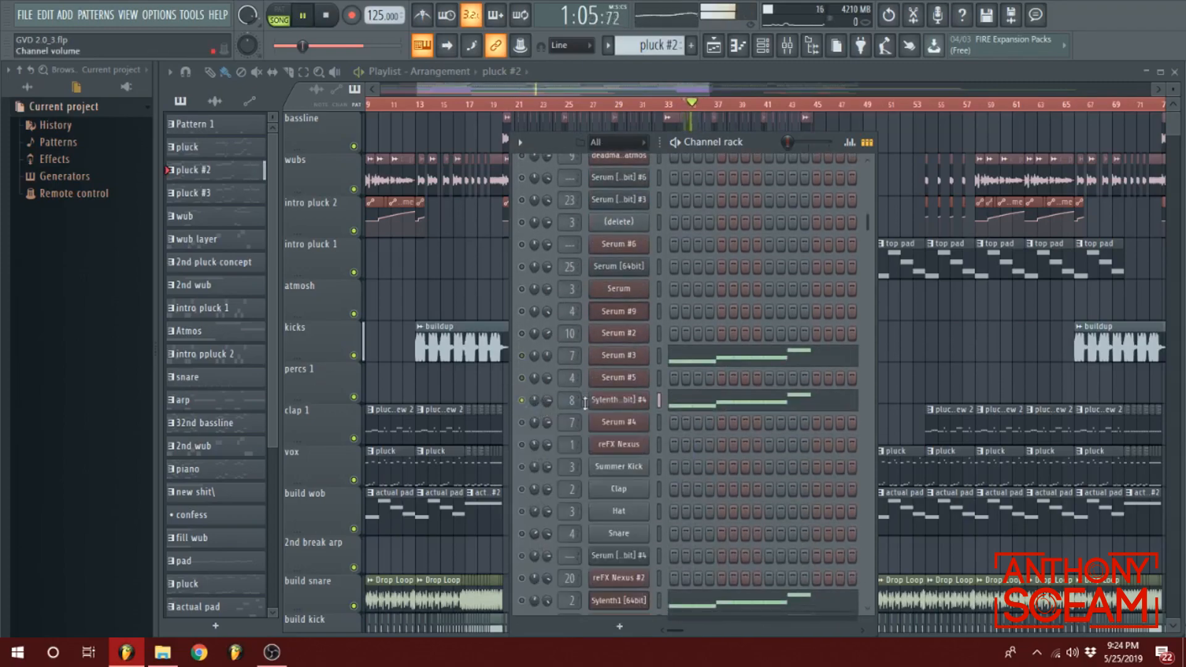
- Solo the Sylenth1 [64bit] channel and play its pluck #2 layer on its own
{"action": "scroll", "coordinate": [695, 402], "scroll_direction": "down", "scroll_amount": 6}
{"action": "key", "text": "space"}
{"action": "right_click", "coordinate": [523, 466]}
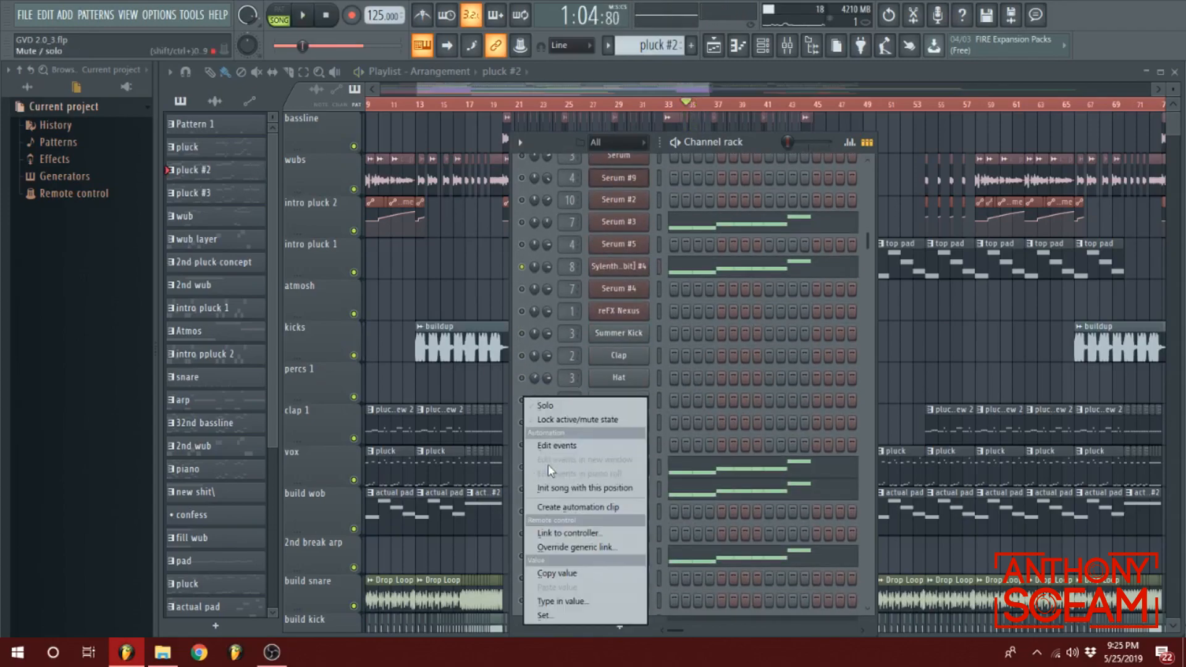
{"action": "left_click", "coordinate": [564, 405]}
{"action": "key", "text": "space"}
{"action": "key", "text": "space"}
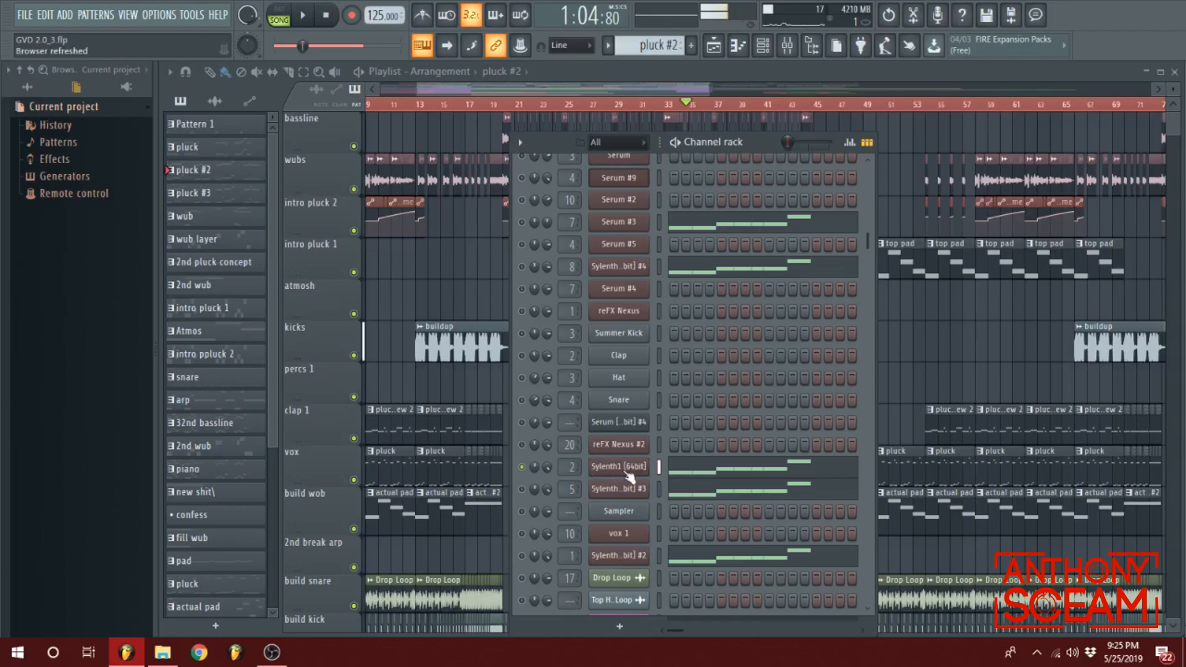
- Open the Sylenth1 [64bit] instrument and examine both parts of KSDH Bass 11 and its distortion, EQ, reverb and compressor settings
{"action": "left_click", "coordinate": [620, 467]}
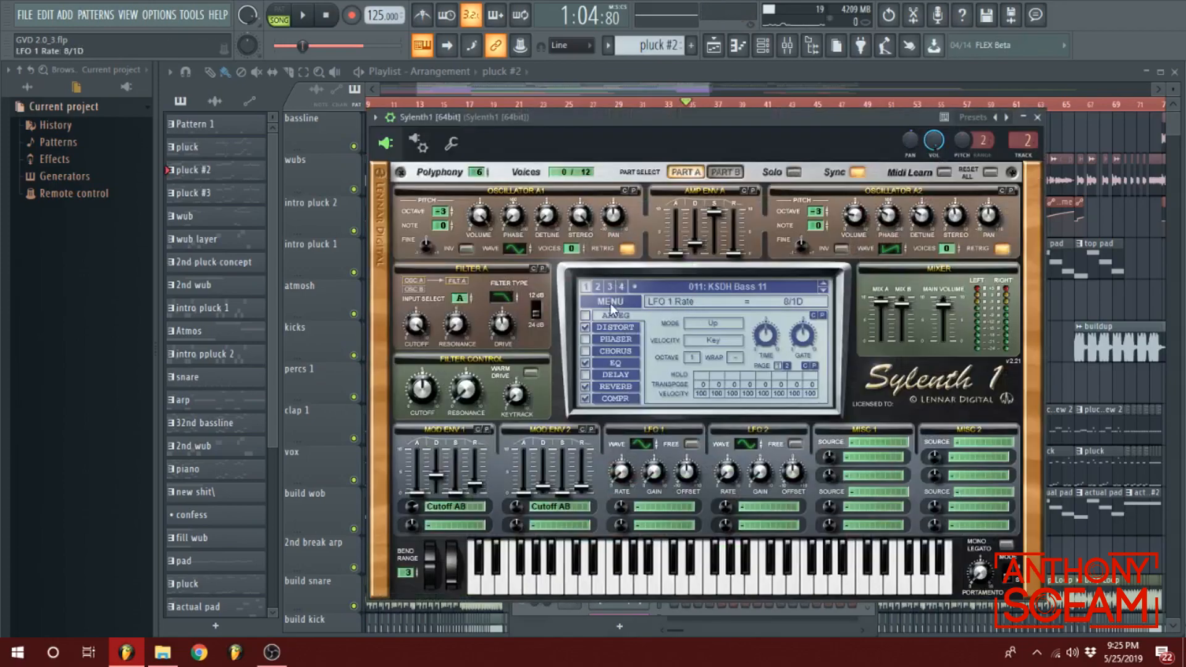
{"action": "left_click", "coordinate": [725, 173]}
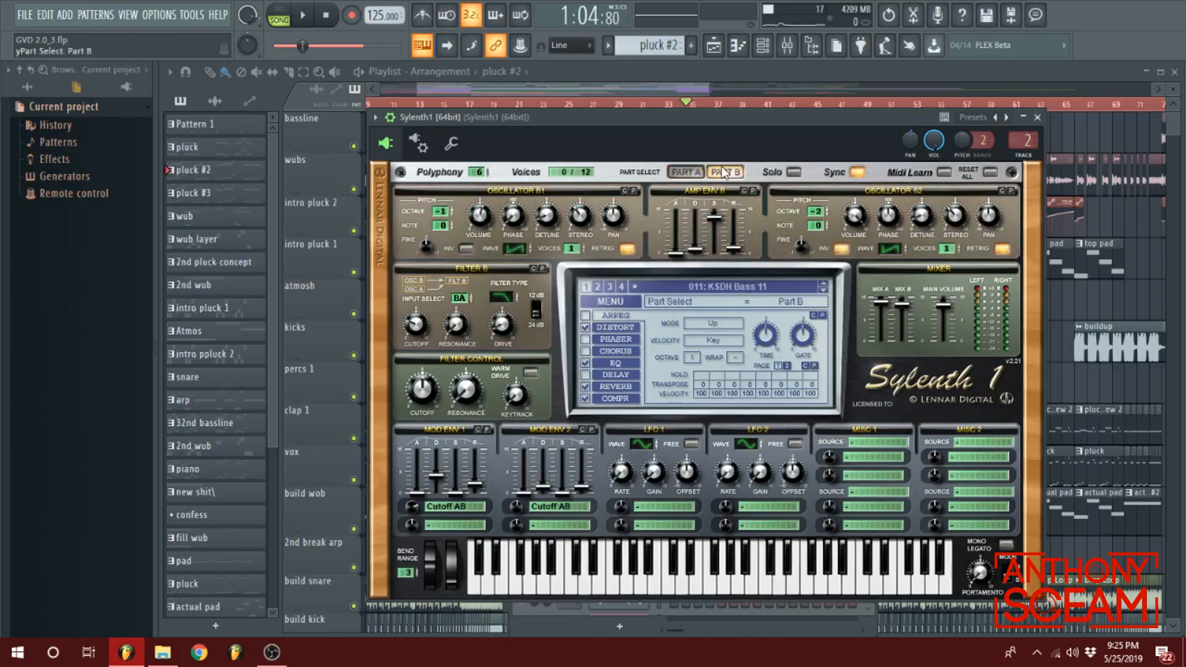
{"action": "left_click", "coordinate": [679, 173]}
{"action": "left_click", "coordinate": [610, 329]}
{"action": "left_click", "coordinate": [618, 363]}
{"action": "left_click", "coordinate": [620, 383]}
{"action": "left_click", "coordinate": [618, 399]}
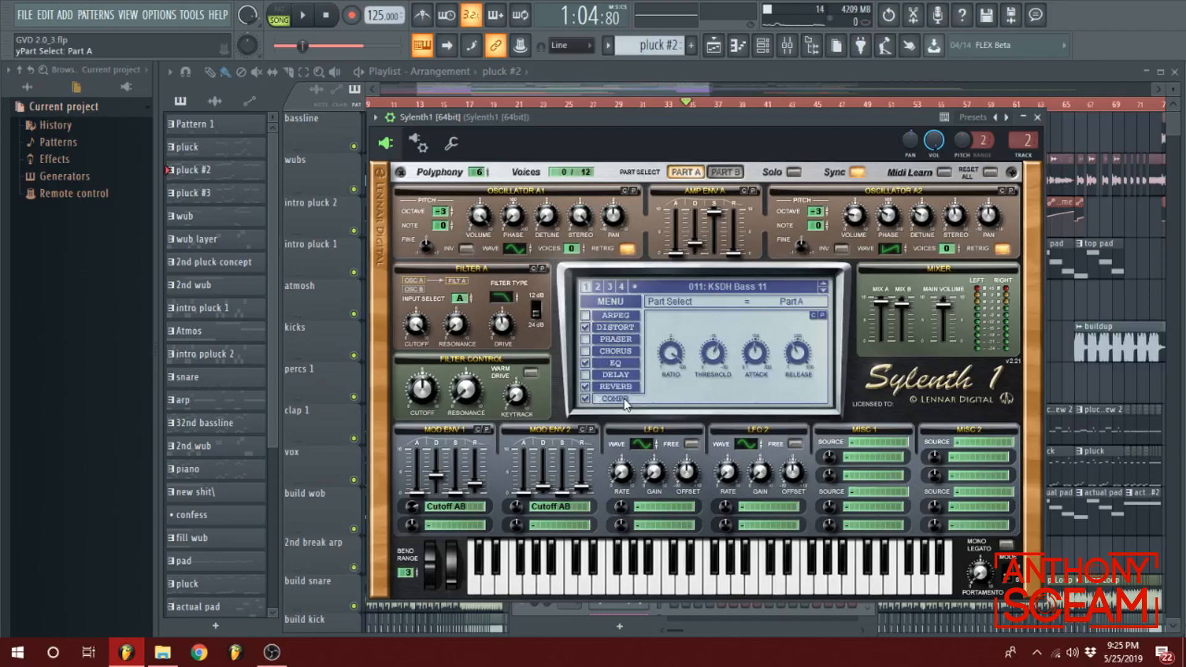
- Close the Sylenth1 window and clear the solo so all channels are active again
{"action": "left_click", "coordinate": [1037, 117]}
{"action": "right_click", "coordinate": [520, 266]}
{"action": "left_click", "coordinate": [536, 273]}
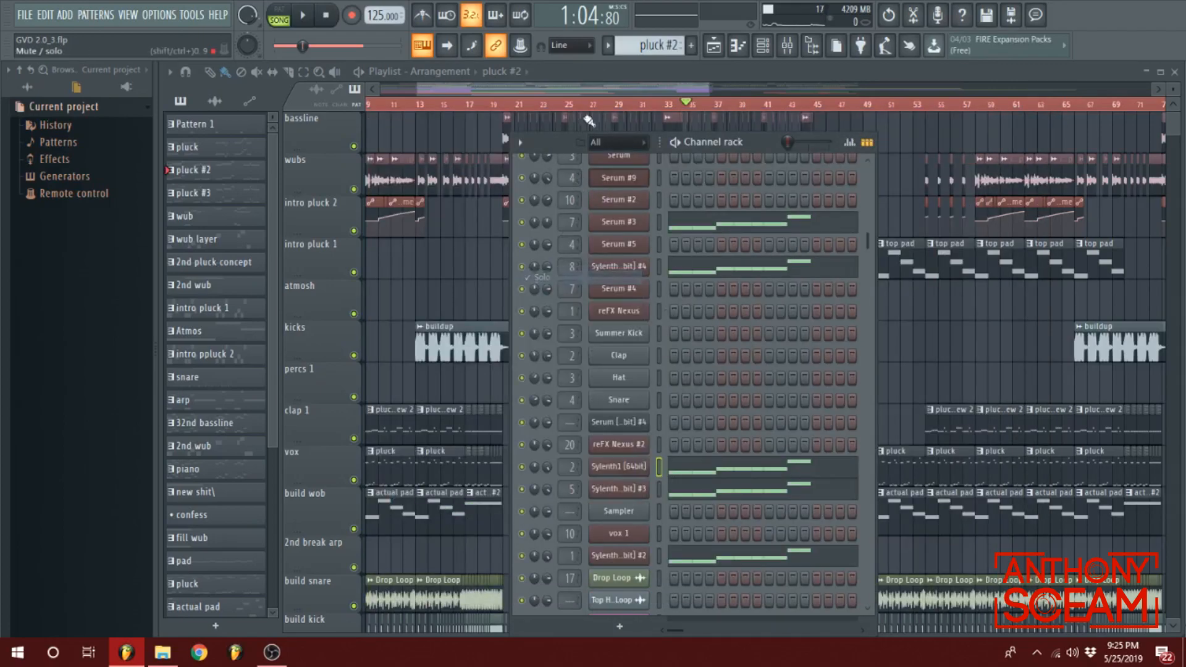
- Select the wub pattern from its clip at bar 21 and open its Serum [64bit] instrument
{"action": "left_click", "coordinate": [565, 83]}
{"action": "double_click", "coordinate": [549, 389]}
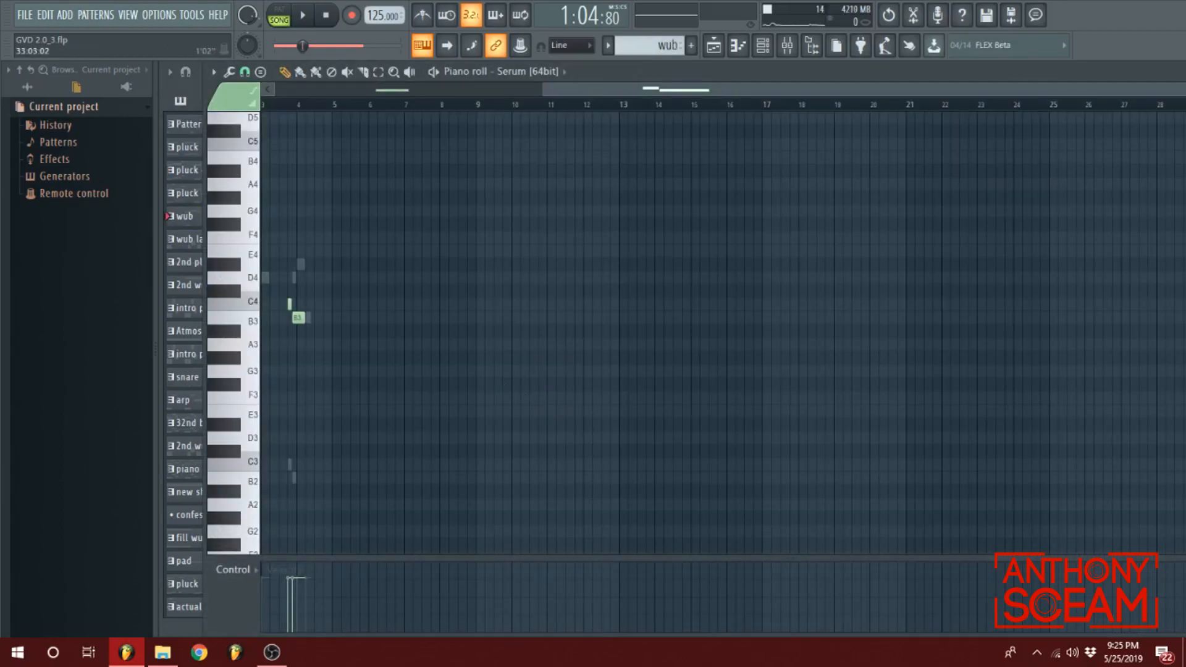
{"action": "key", "text": "Escape"}
{"action": "scroll", "coordinate": [636, 280], "scroll_direction": "up", "scroll_amount": 3}
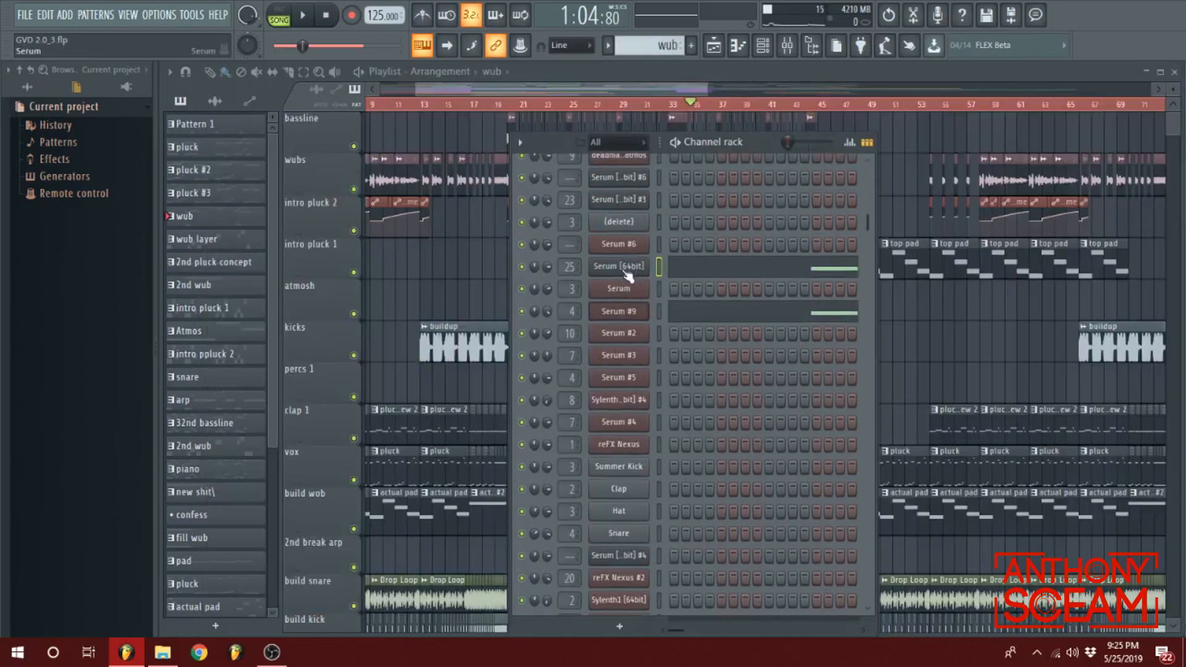
{"action": "left_click", "coordinate": [621, 289]}
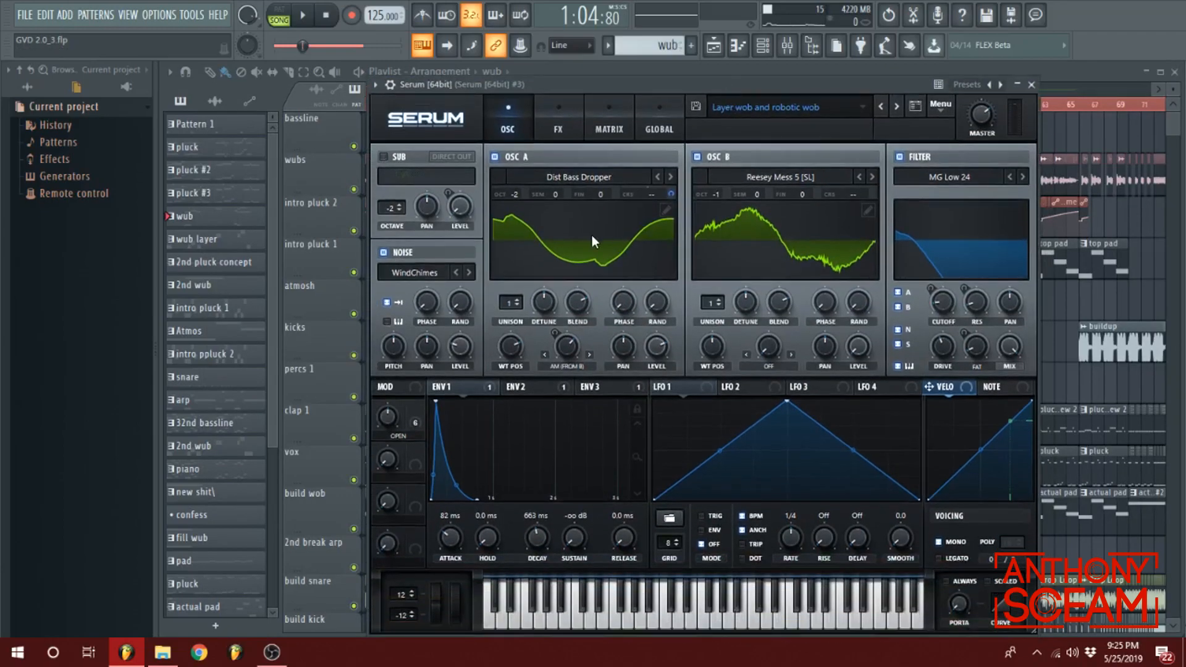
- Inspect envelope 2 and the effects chain of the Layer wob and robotic wob patch, and close the instrument
{"action": "left_click", "coordinate": [543, 387]}
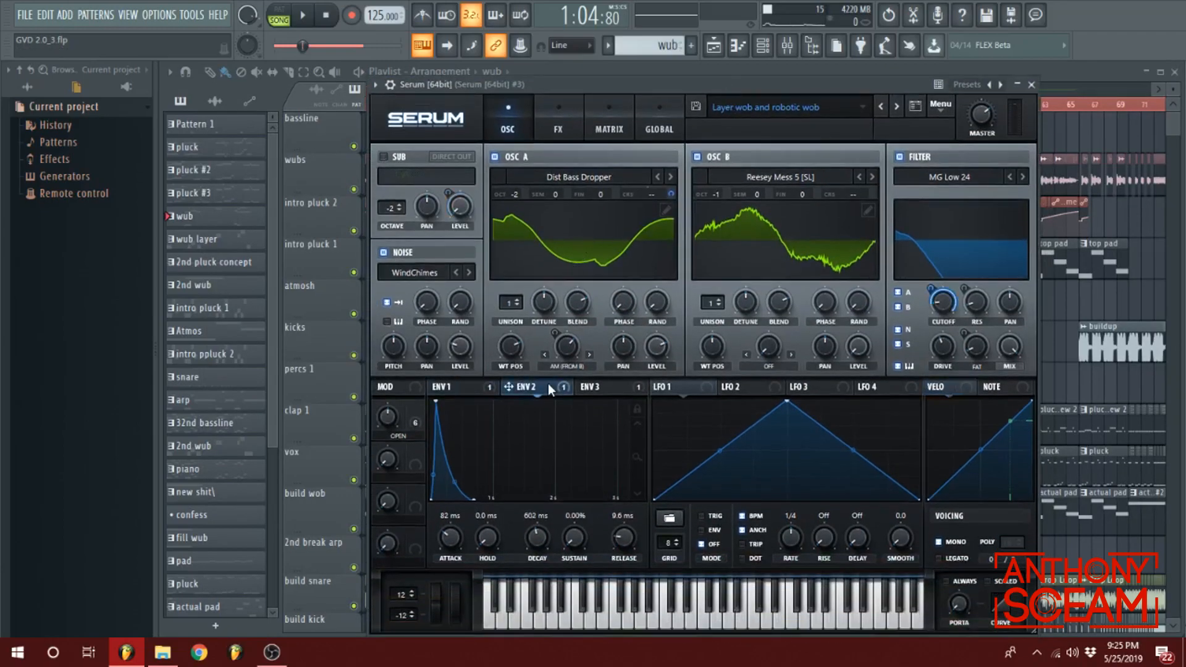
{"action": "left_click", "coordinate": [558, 128]}
{"action": "left_click_drag", "start_coordinate": [1029, 172], "coordinate": [1032, 102]}
{"action": "left_click", "coordinate": [1048, 73]}
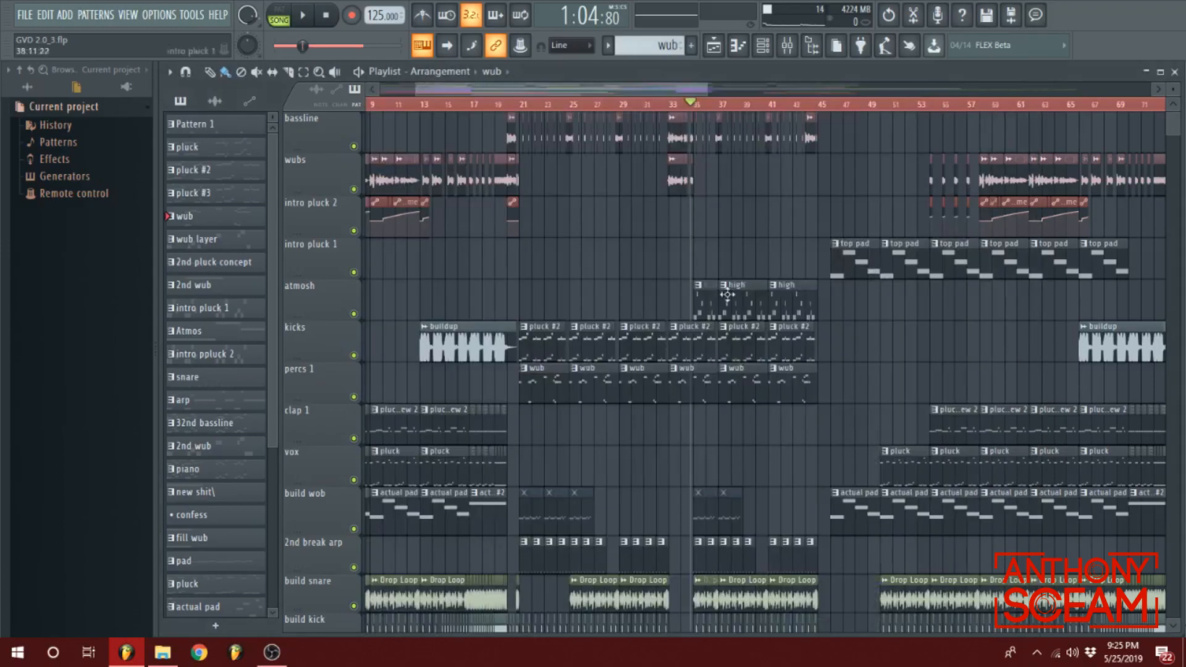
- Reopen the wub pattern's channels, solo Serum [64bit] and play that layer alone
{"action": "double_click", "coordinate": [685, 386]}
{"action": "key", "text": "Escape"}
{"action": "right_click", "coordinate": [520, 266]}
{"action": "left_click", "coordinate": [546, 271]}
{"action": "key", "text": "space"}
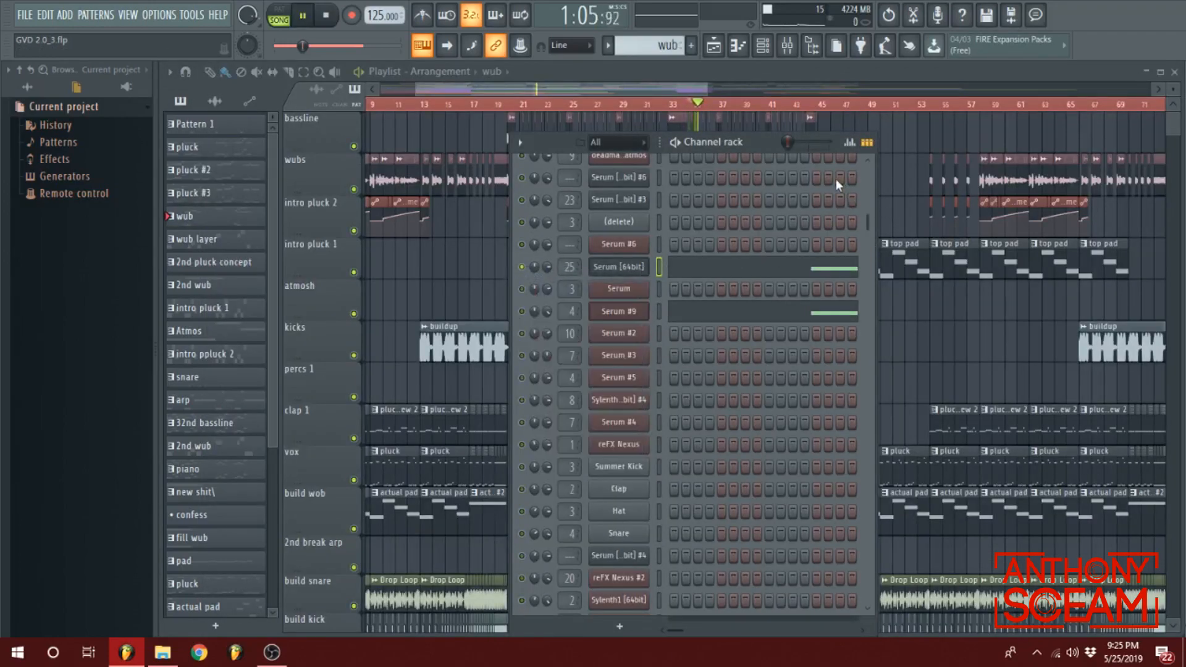
{"action": "key", "text": "space"}
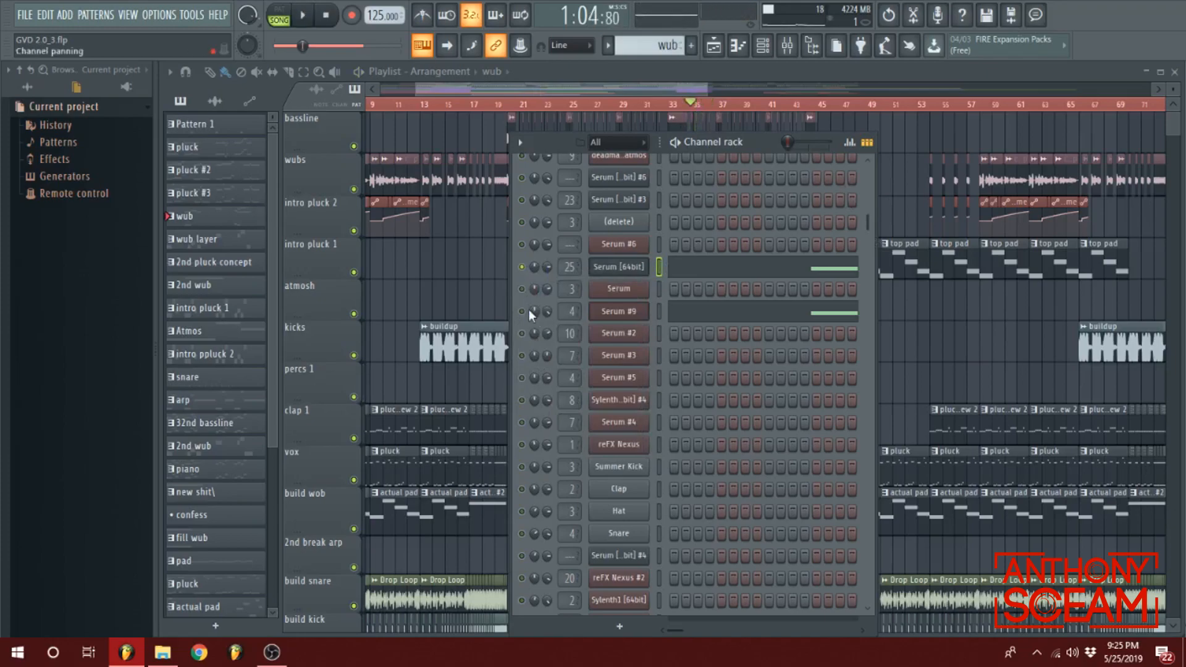
- Open the Serum #9 channel, examine the BASS - Basic Bitches patch and its effects chain, and close it
{"action": "left_click", "coordinate": [610, 313]}
{"action": "left_click_drag", "start_coordinate": [734, 103], "coordinate": [624, 60]}
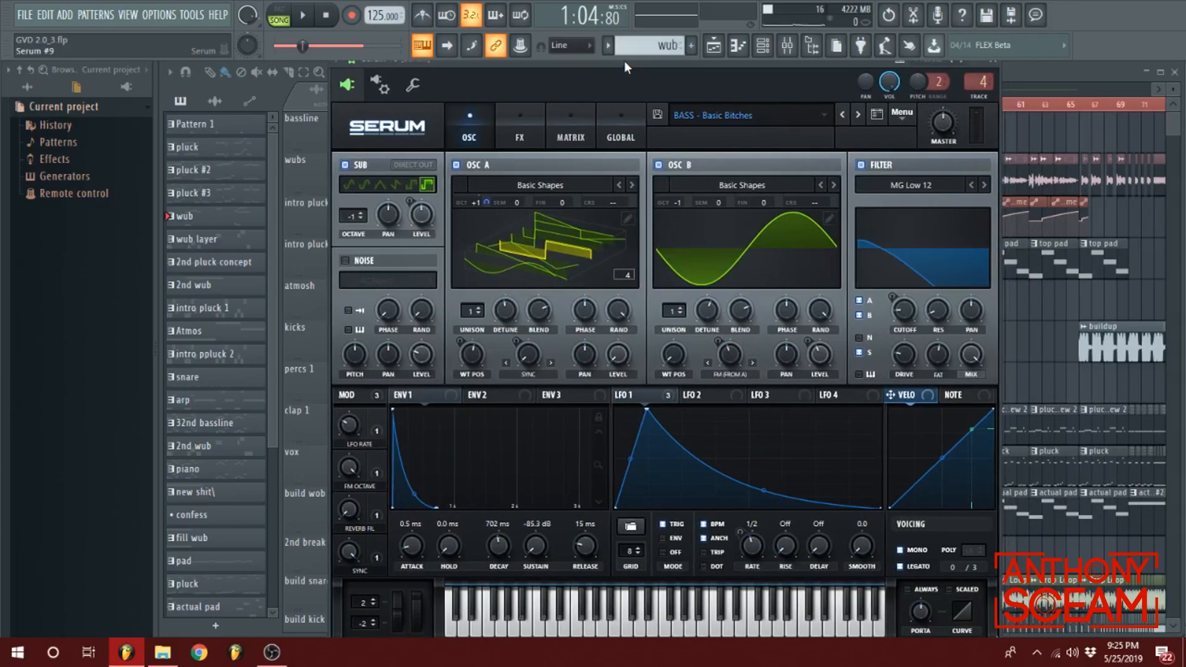
{"action": "left_click", "coordinate": [517, 131]}
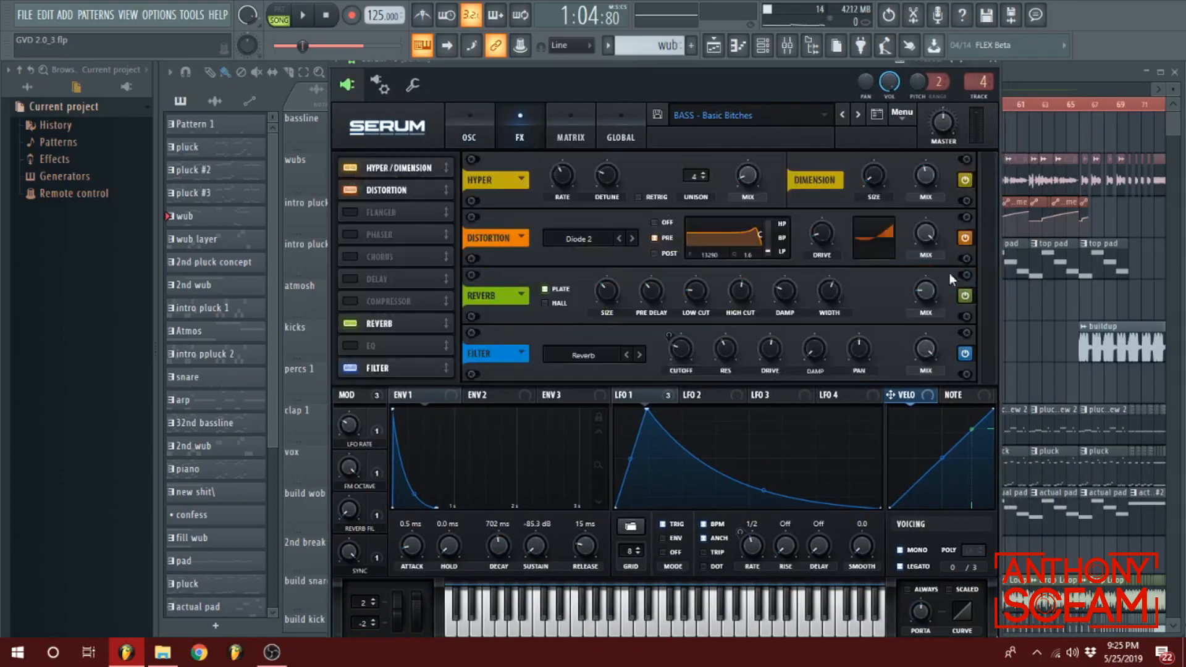
{"action": "left_click", "coordinate": [995, 68]}
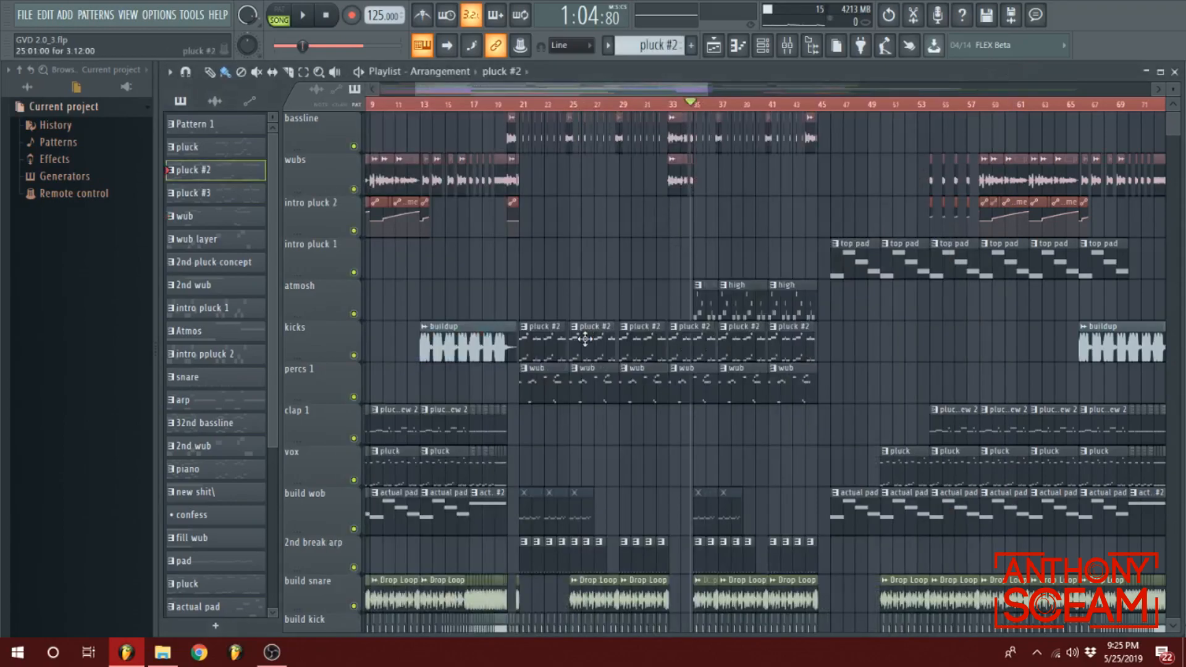
- Select the pluck #2 pattern from its clip at bar 25, clear the channel solo and close the channel rack
{"action": "double_click", "coordinate": [585, 338]}
{"action": "key", "text": "Escape"}
{"action": "right_click", "coordinate": [528, 357]}
{"action": "right_click", "coordinate": [520, 356]}
{"action": "left_click", "coordinate": [525, 360]}
{"action": "right_click", "coordinate": [520, 358]}
{"action": "left_click", "coordinate": [531, 366]}
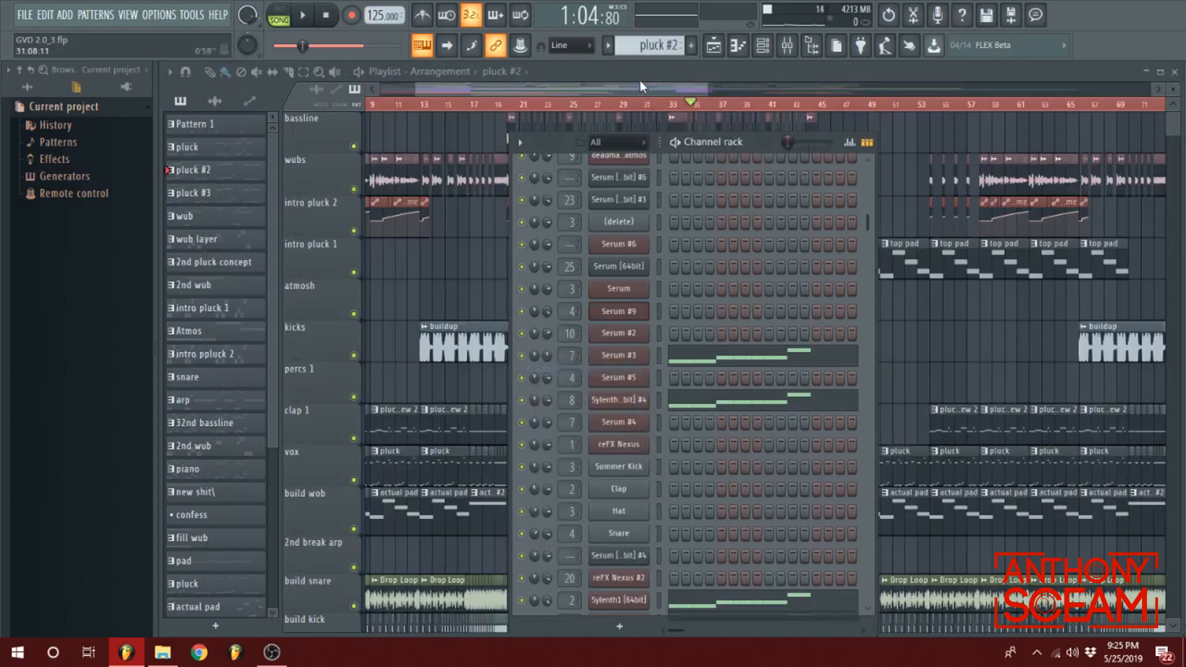
{"action": "left_click", "coordinate": [640, 82]}
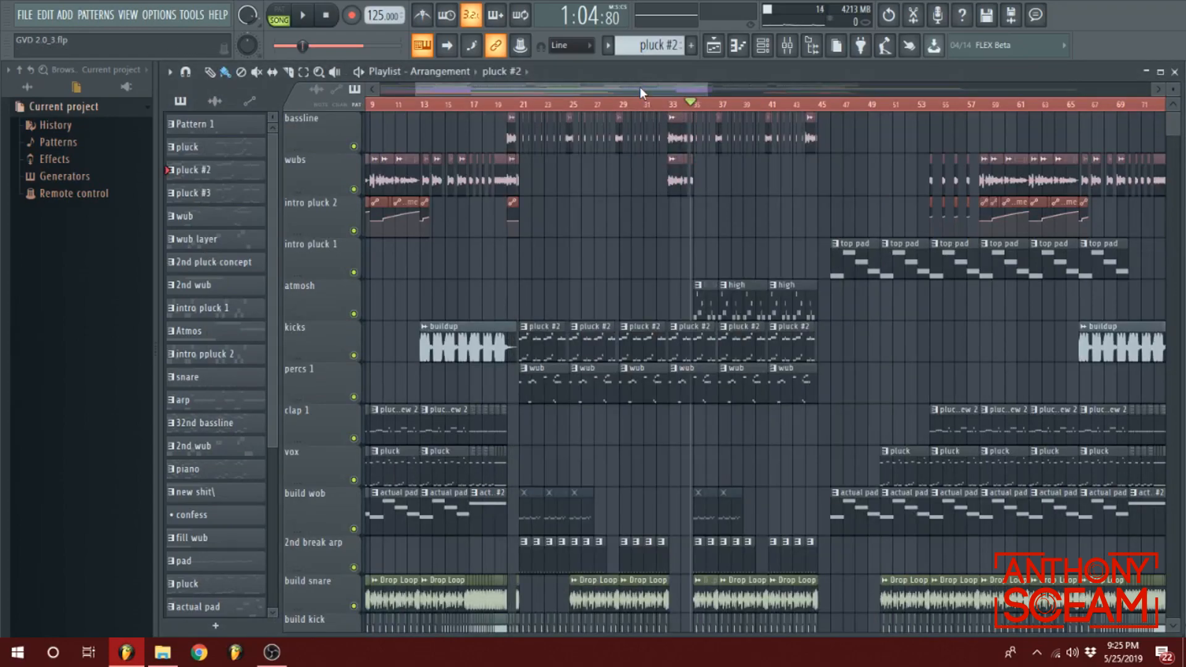
- Play the full mix from bar 43 into bar 45 to hear the end of the drop
{"action": "left_click_drag", "start_coordinate": [640, 87], "coordinate": [646, 88]}
{"action": "left_click", "coordinate": [549, 104]}
{"action": "left_click_drag", "start_coordinate": [554, 90], "coordinate": [512, 93]}
{"action": "scroll", "coordinate": [781, 180], "scroll_direction": "down", "scroll_amount": 5}
{"action": "key", "text": "space"}
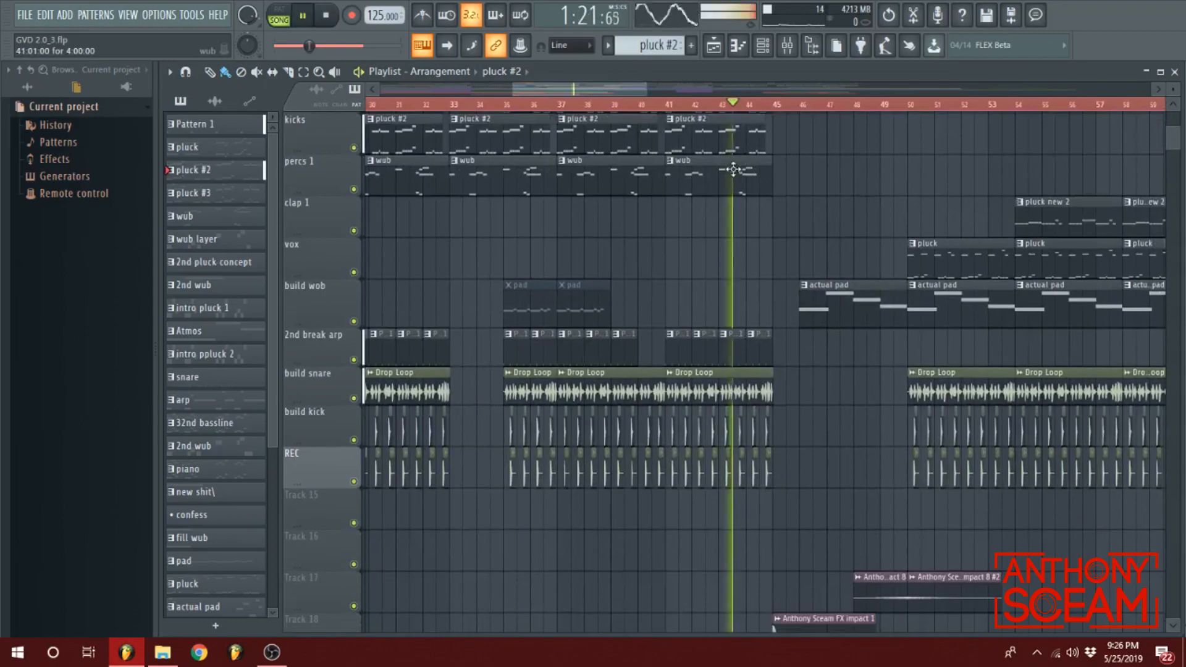
{"action": "scroll", "coordinate": [733, 166], "scroll_direction": "up", "scroll_amount": 5}
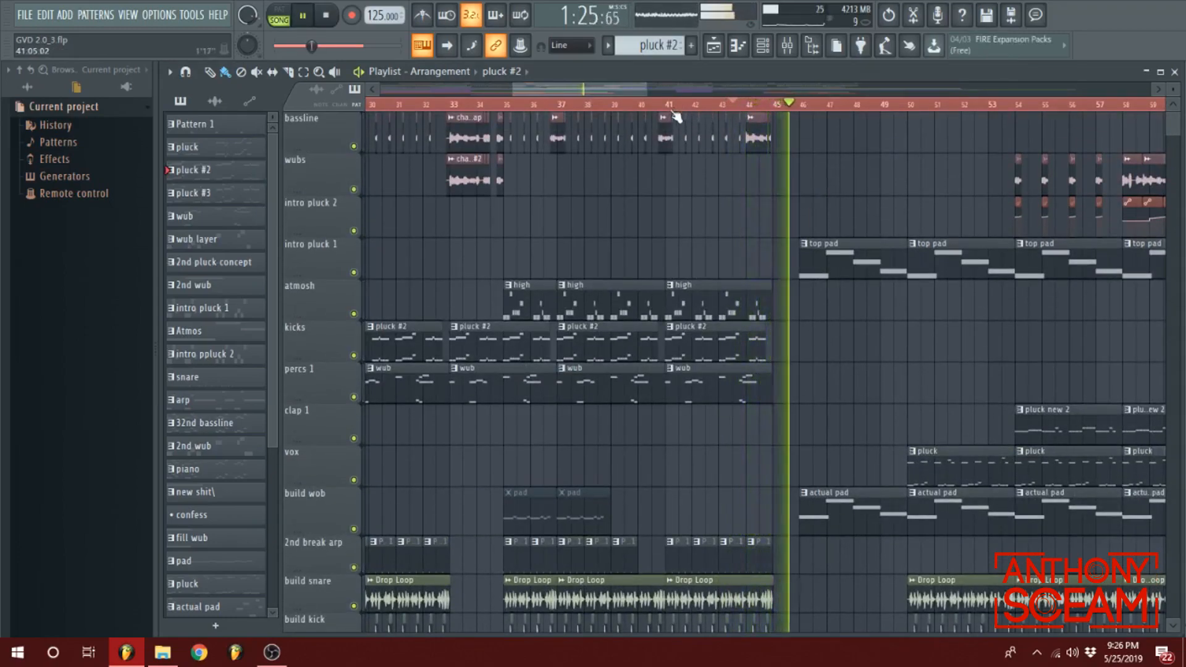
{"action": "scroll", "coordinate": [781, 273], "scroll_direction": "down", "scroll_amount": 15}
{"action": "key", "text": "space"}
{"action": "scroll", "coordinate": [626, 367], "scroll_direction": "up", "scroll_amount": 15}
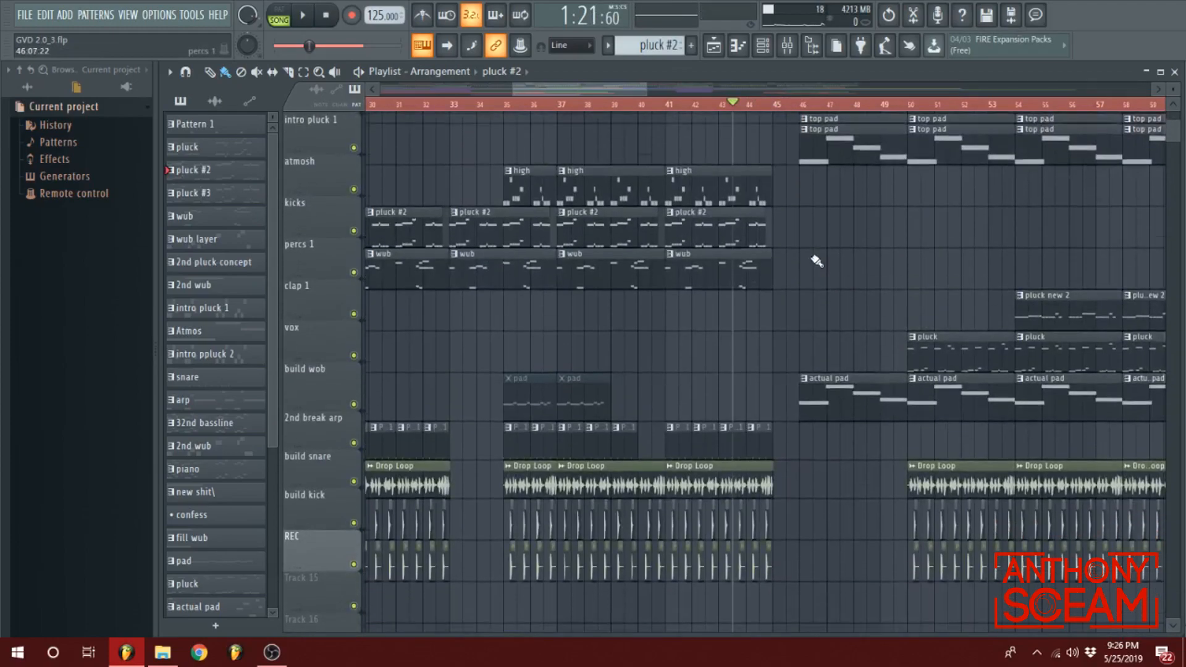
- Play the full mix from the end of bar 44 into bar 47 to hear the transition into the pads
{"action": "scroll", "coordinate": [816, 262], "scroll_direction": "up", "scroll_amount": 3}
{"action": "left_click", "coordinate": [769, 116]}
{"action": "left_click", "coordinate": [777, 104]}
{"action": "key", "text": "space"}
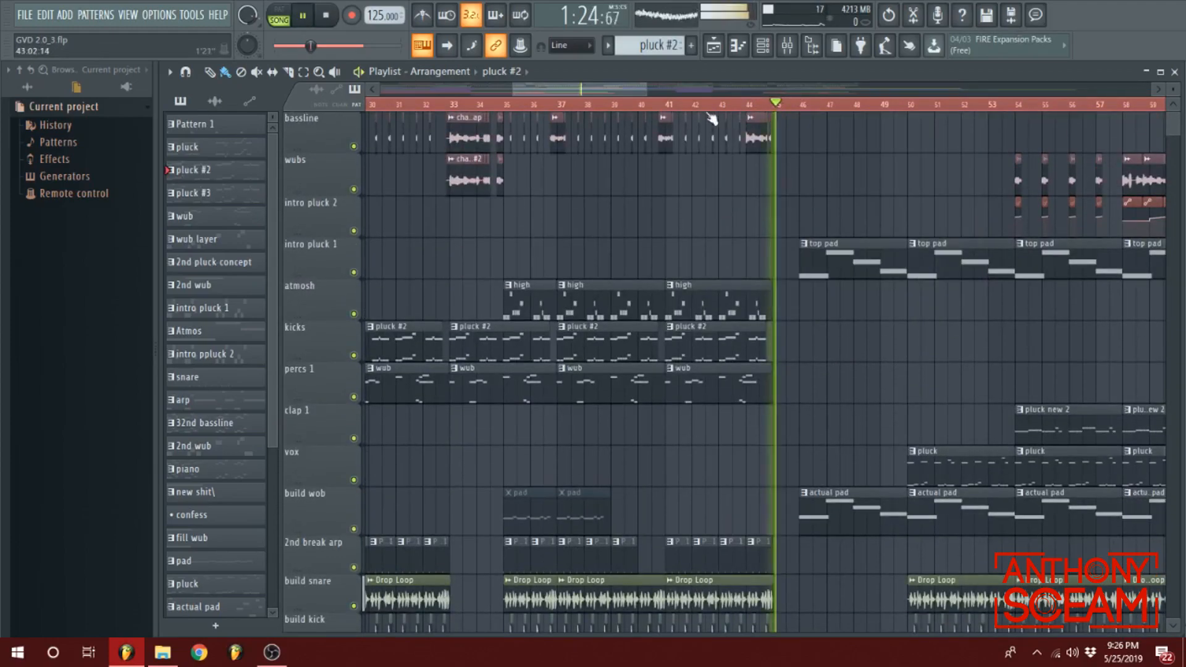
{"action": "mouse_move", "coordinate": [629, 92]}
{"action": "left_mouse_down"}
{"action": "mouse_move", "coordinate": [631, 110]}
{"action": "mouse_move", "coordinate": [629, 94]}
{"action": "left_mouse_up"}
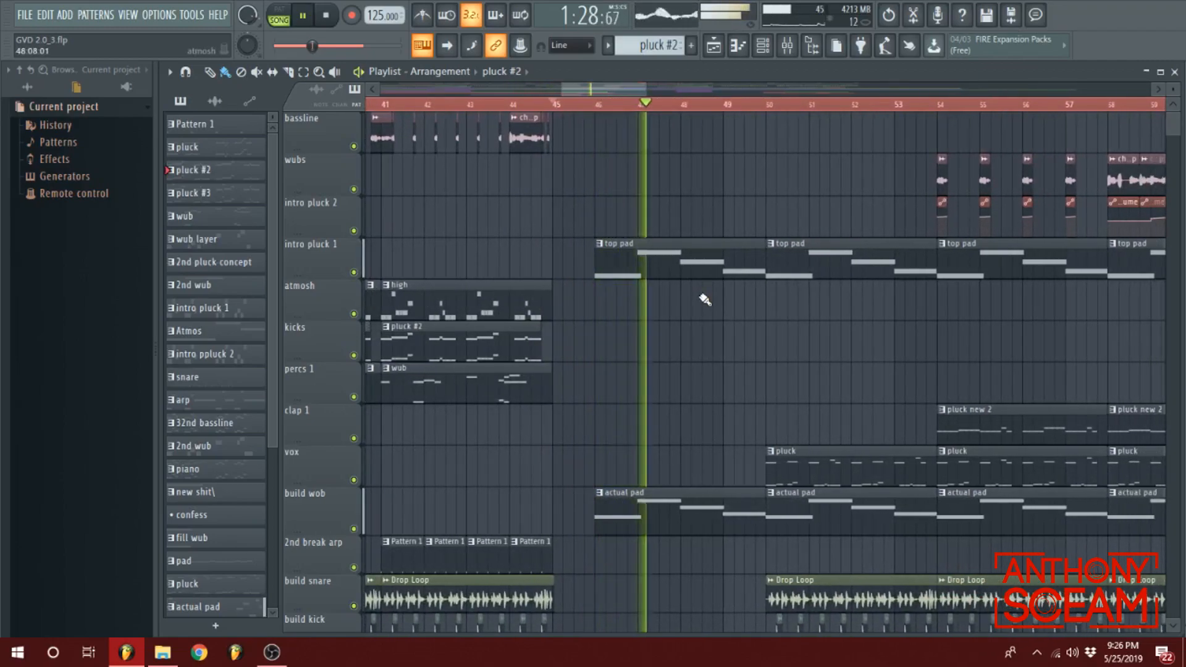
{"action": "key", "text": "space"}
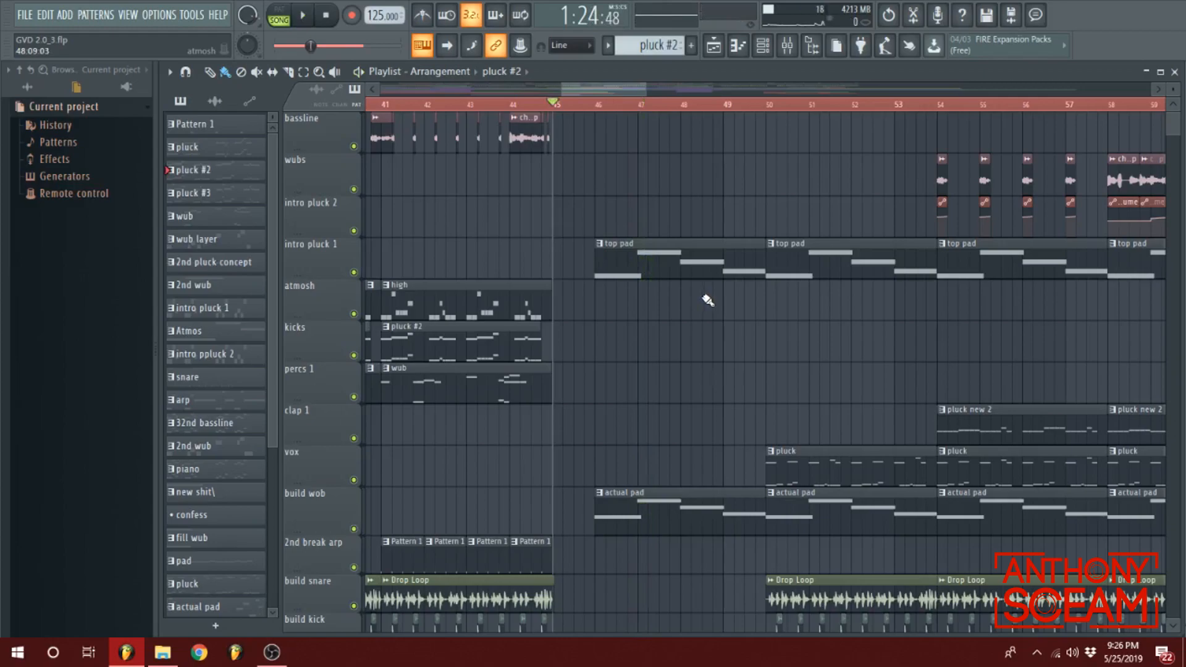
- Solo the intro pluck 1 track and play its top pad clips from bar 46
{"action": "left_click", "coordinate": [354, 273], "text": "ctrl"}
{"action": "left_click", "coordinate": [602, 110]}
{"action": "key", "text": "space"}
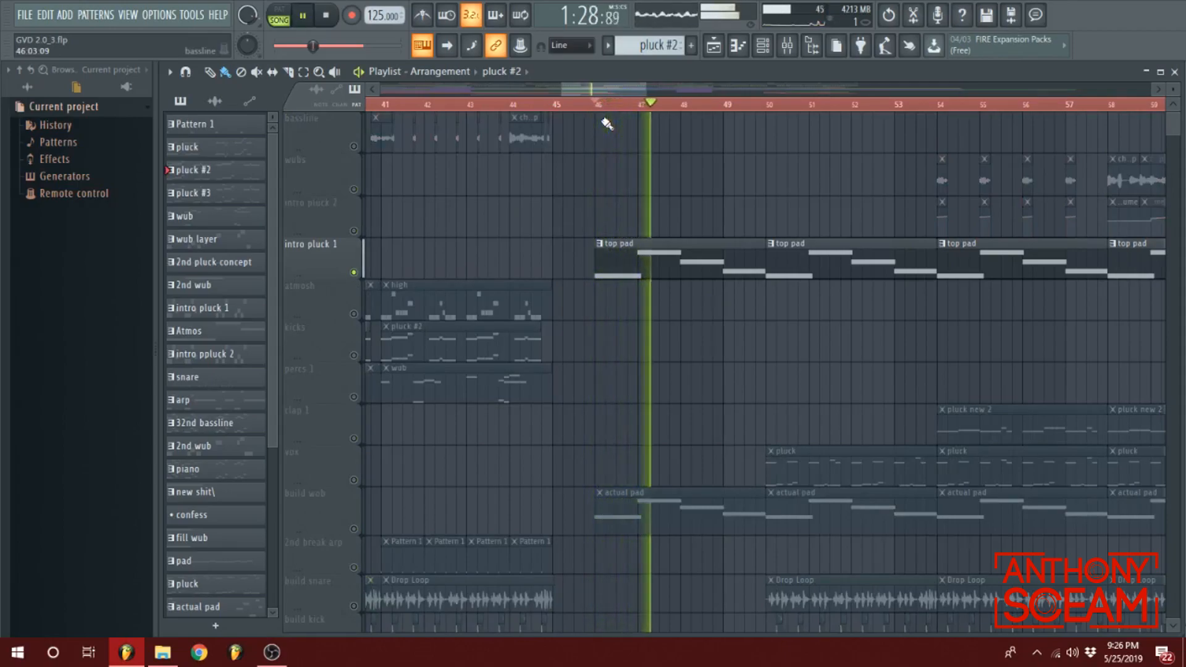
- Open the top pad pattern's Serum [64bit] #11 instrument during playback, view its agressive reese patch, close it and stop
{"action": "left_click", "coordinate": [678, 273]}
{"action": "double_click", "coordinate": [677, 273]}
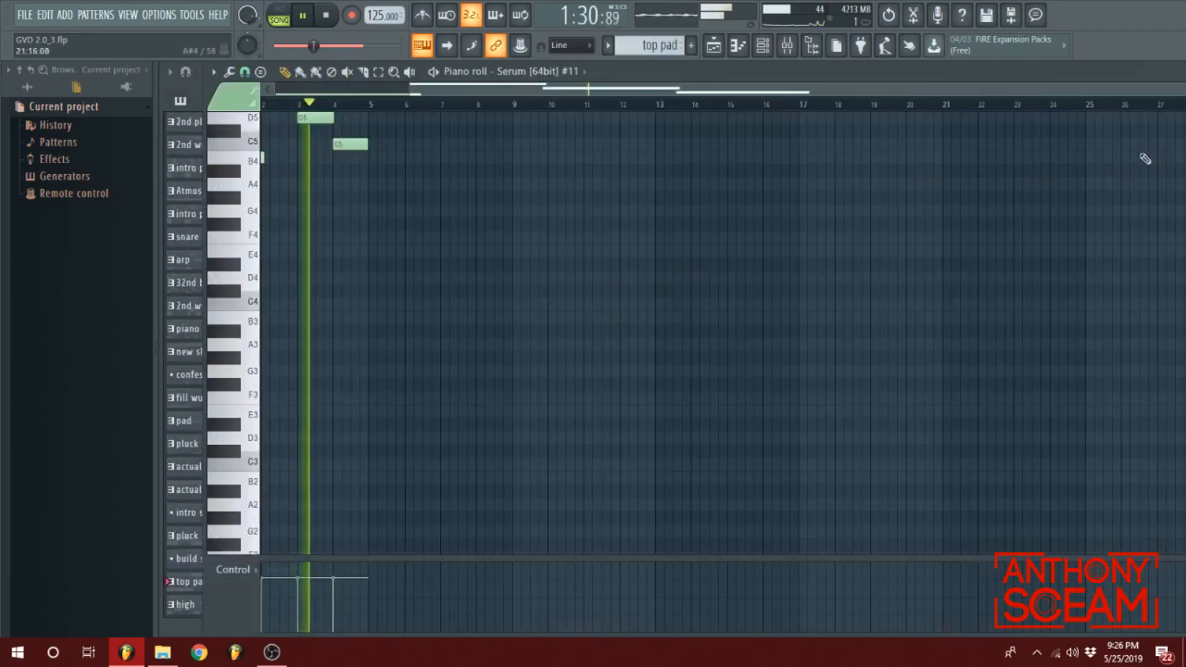
{"action": "left_click", "coordinate": [1174, 72]}
{"action": "scroll", "coordinate": [674, 275], "scroll_direction": "up", "scroll_amount": 5}
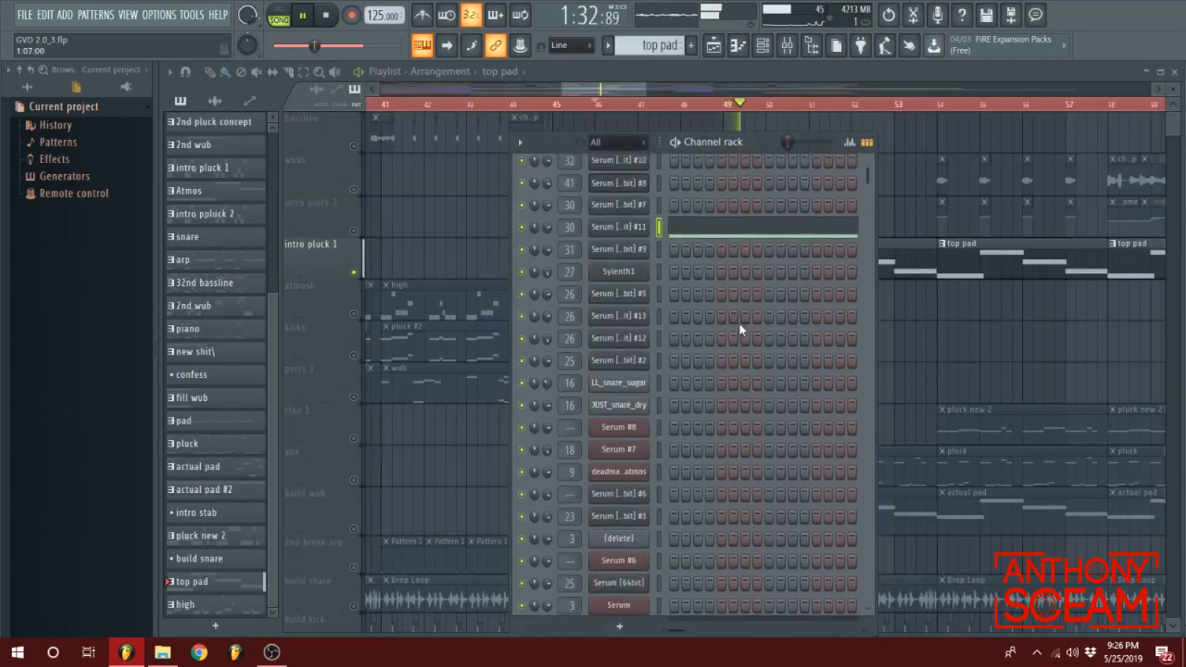
{"action": "left_click", "coordinate": [619, 245]}
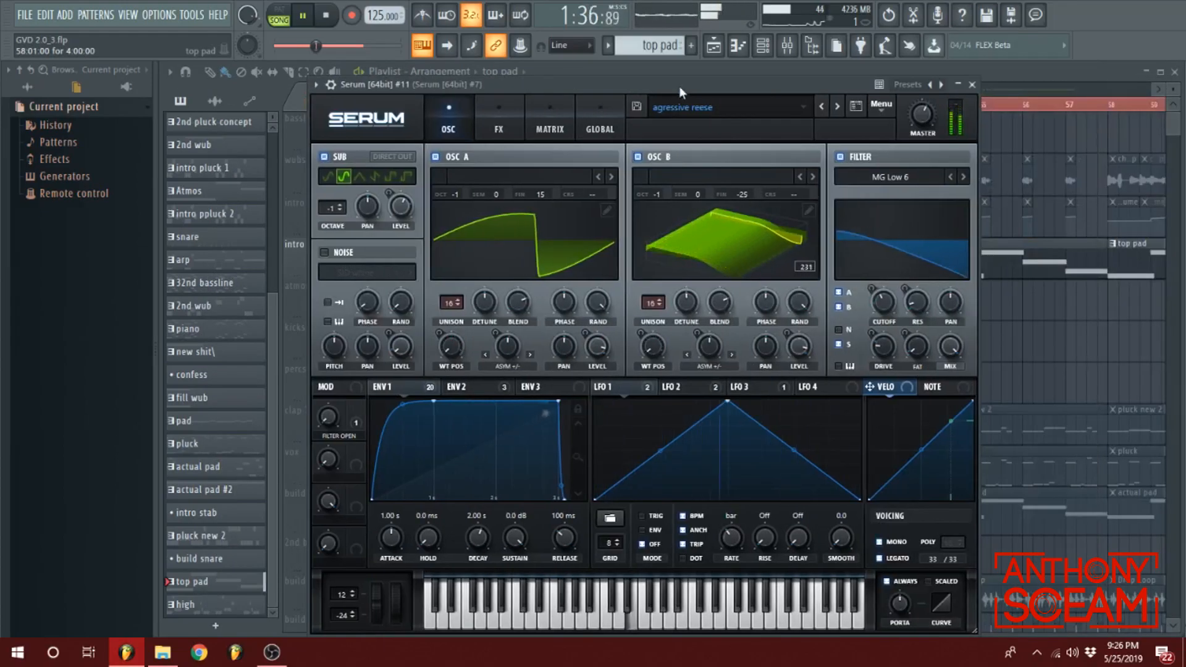
{"action": "left_click", "coordinate": [1034, 73]}
{"action": "key", "text": "space"}
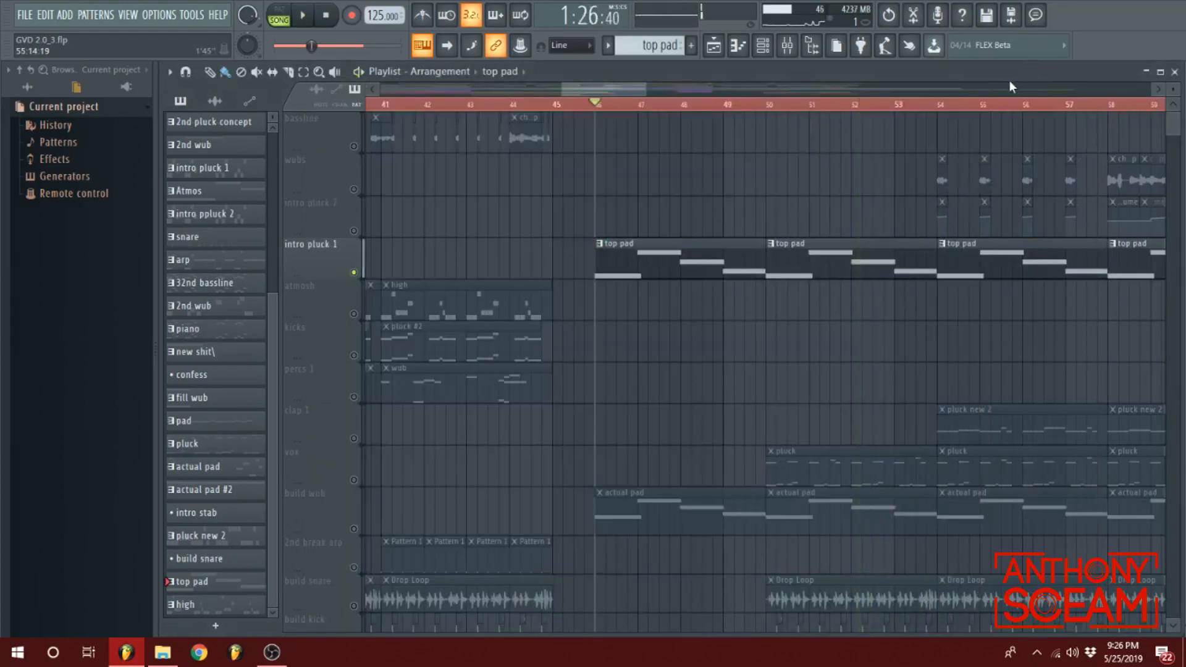
- Reopen the top pad's Serum [64bit] #11, examine LFO 3 and close the instrument
{"action": "double_click", "coordinate": [678, 274]}
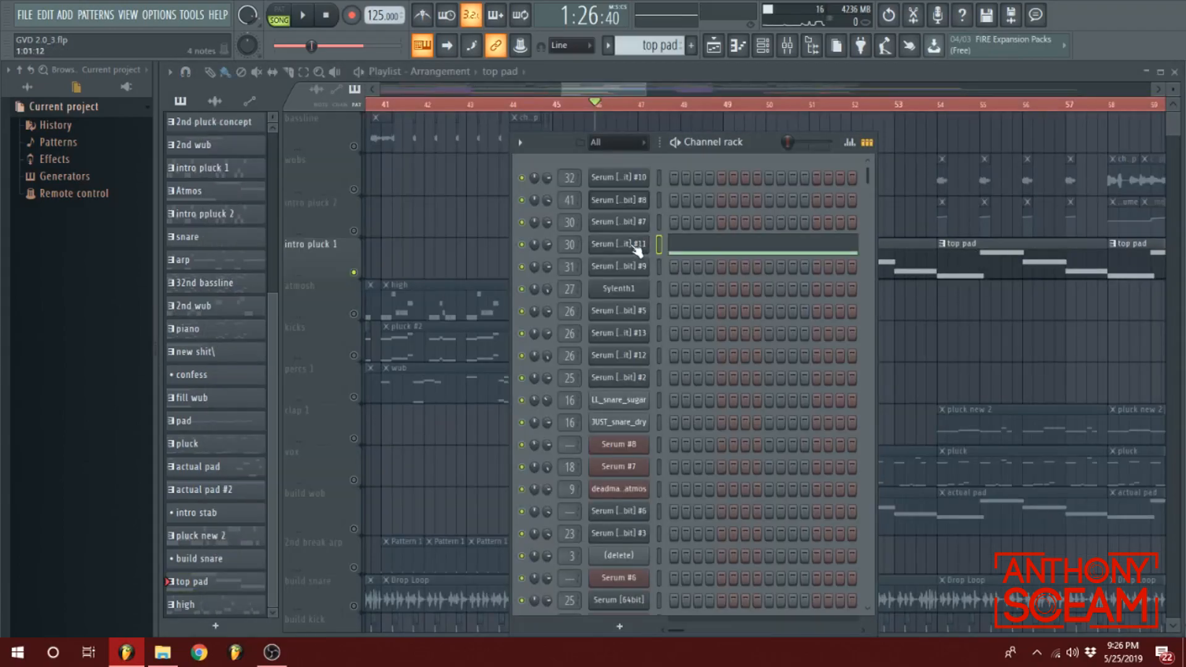
{"action": "left_click", "coordinate": [636, 247]}
{"action": "left_click", "coordinate": [724, 388]}
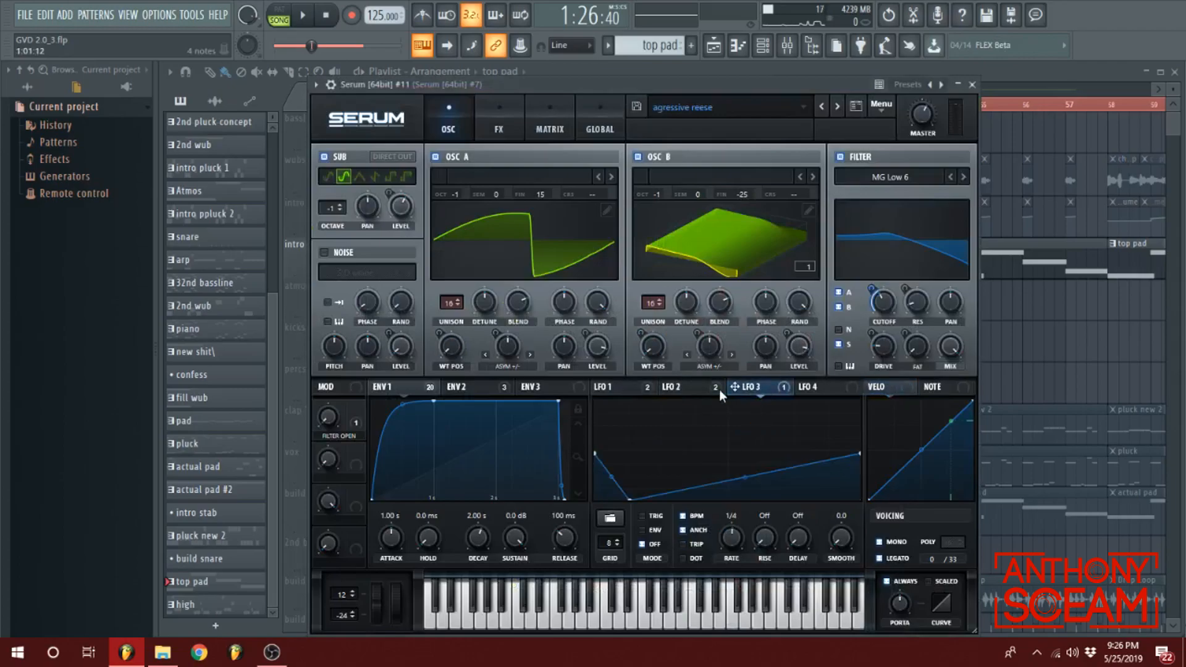
{"action": "left_click", "coordinate": [1028, 76]}
- Bring all tracks back in and play the full mix from bar 46 into bar 50
{"action": "key", "text": "space"}
{"action": "key", "text": "space"}
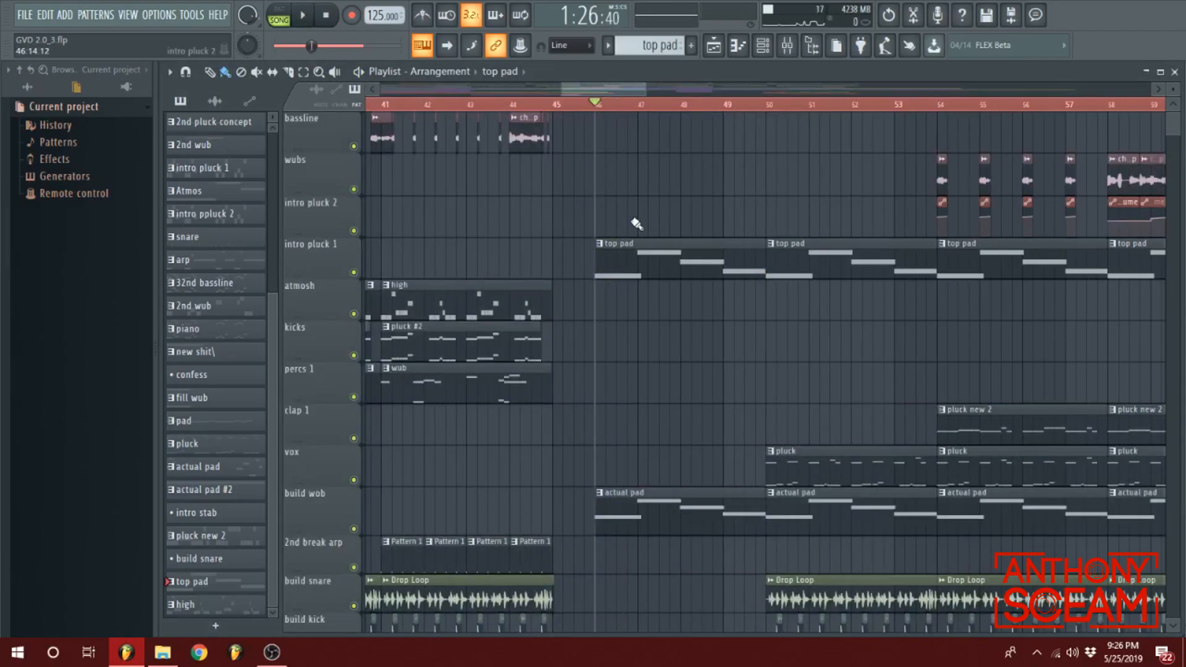
{"action": "key", "text": "space"}
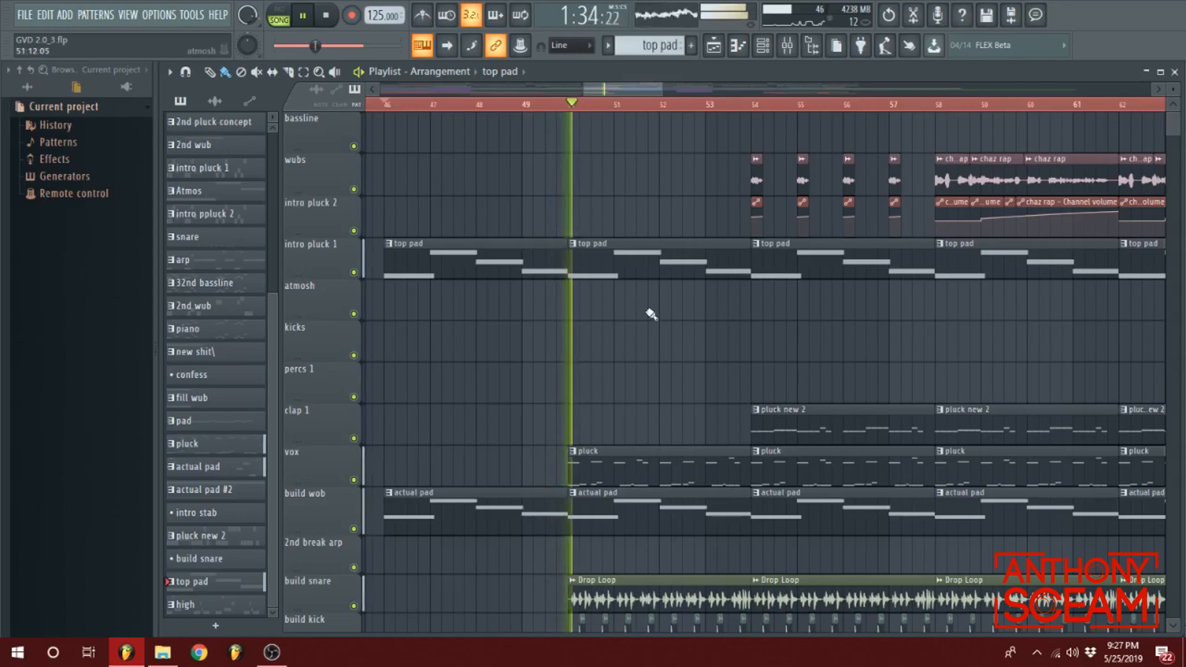
- Stop playback and play the full mix from just before bar 54, where the chopped vocals and pluck new 2 enter
{"action": "key", "text": "space"}
{"action": "scroll", "coordinate": [672, 333], "scroll_direction": "down", "scroll_amount": 1}
{"action": "scroll", "coordinate": [673, 328], "scroll_direction": "up", "scroll_amount": 1}
{"action": "left_click_drag", "start_coordinate": [630, 90], "coordinate": [620, 94]}
{"action": "scroll", "coordinate": [733, 390], "scroll_direction": "down", "scroll_amount": 3}
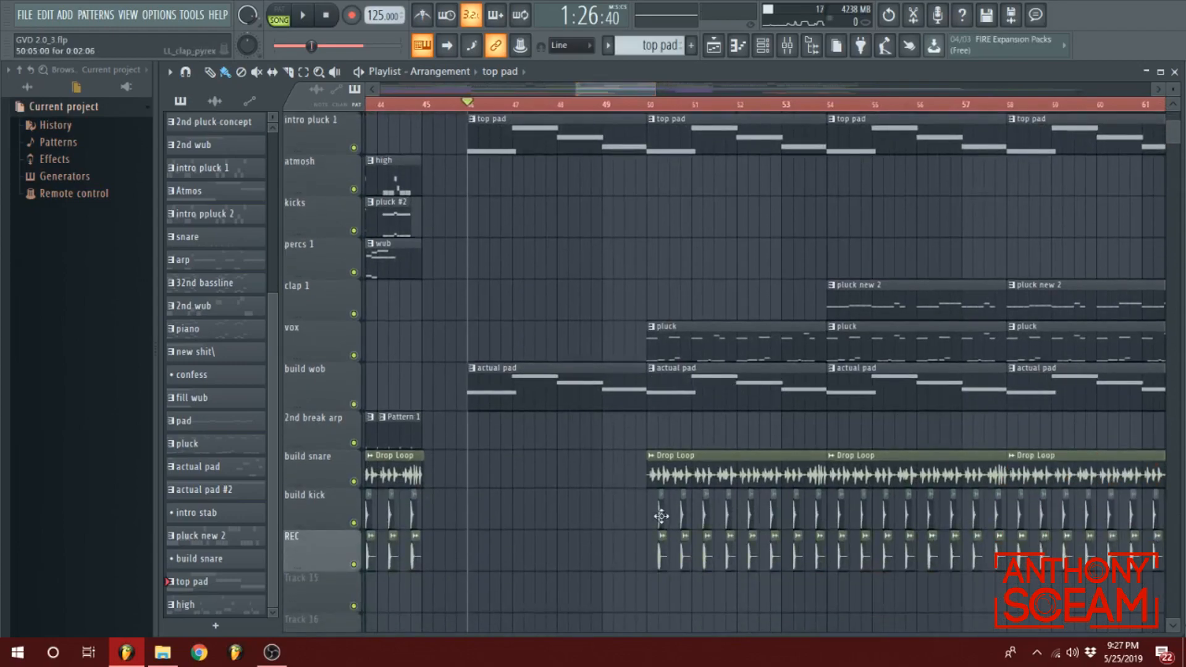
{"action": "scroll", "coordinate": [701, 498], "scroll_direction": "up", "scroll_amount": 3}
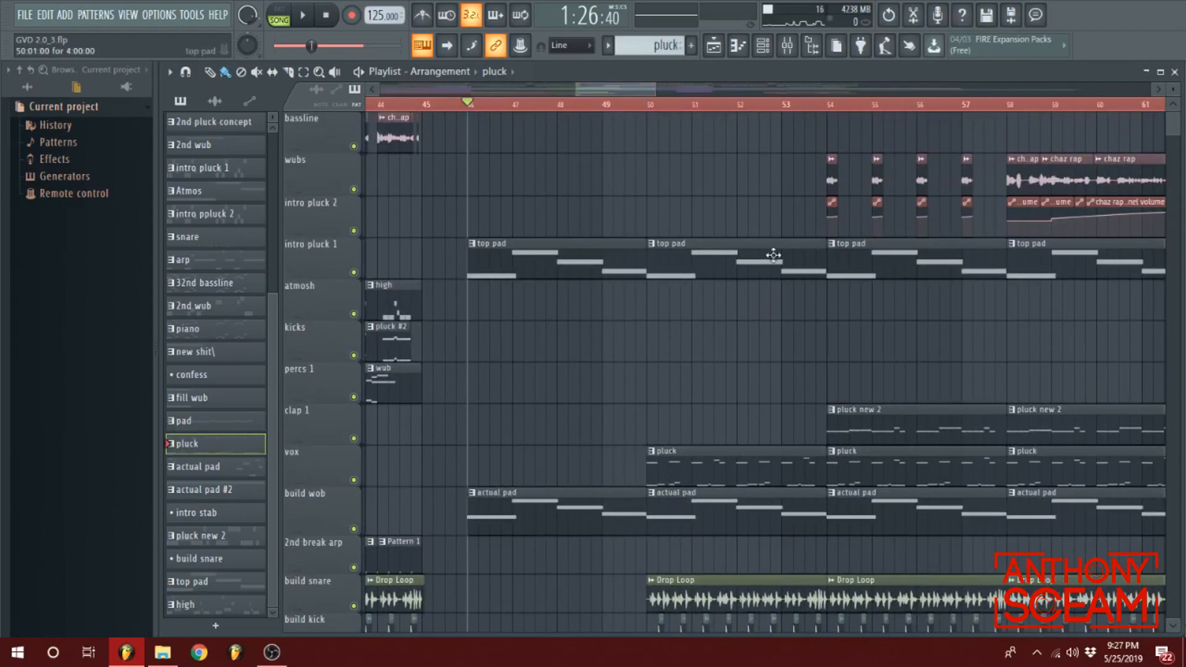
{"action": "left_click", "coordinate": [816, 105]}
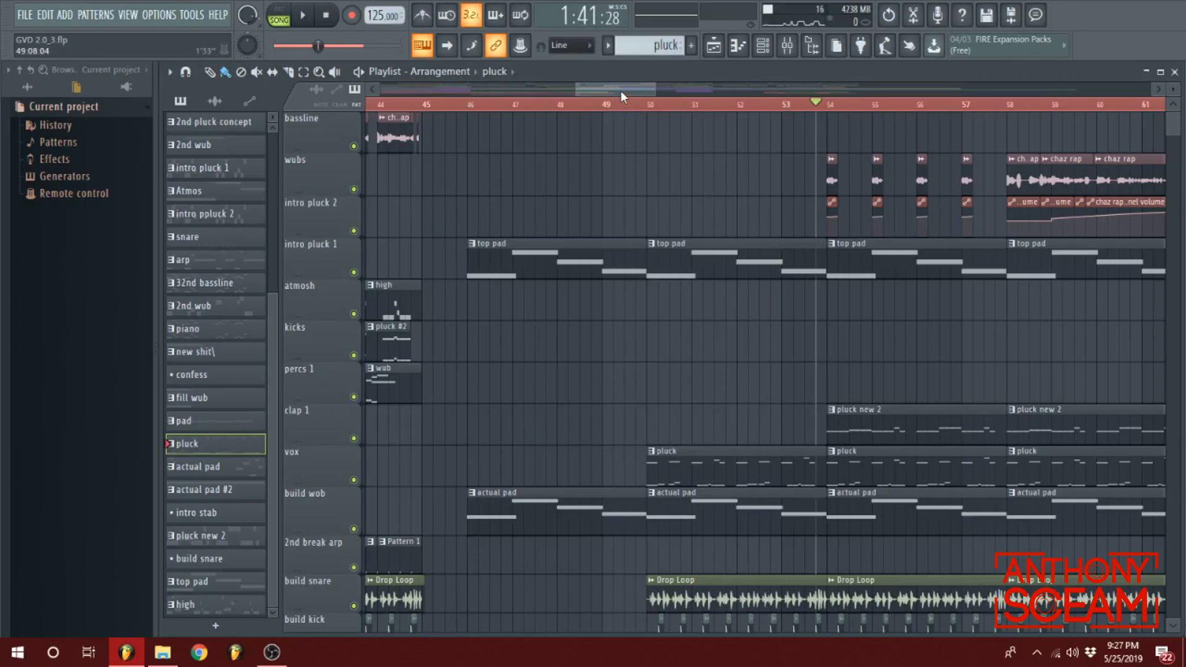
{"action": "key", "text": "space"}
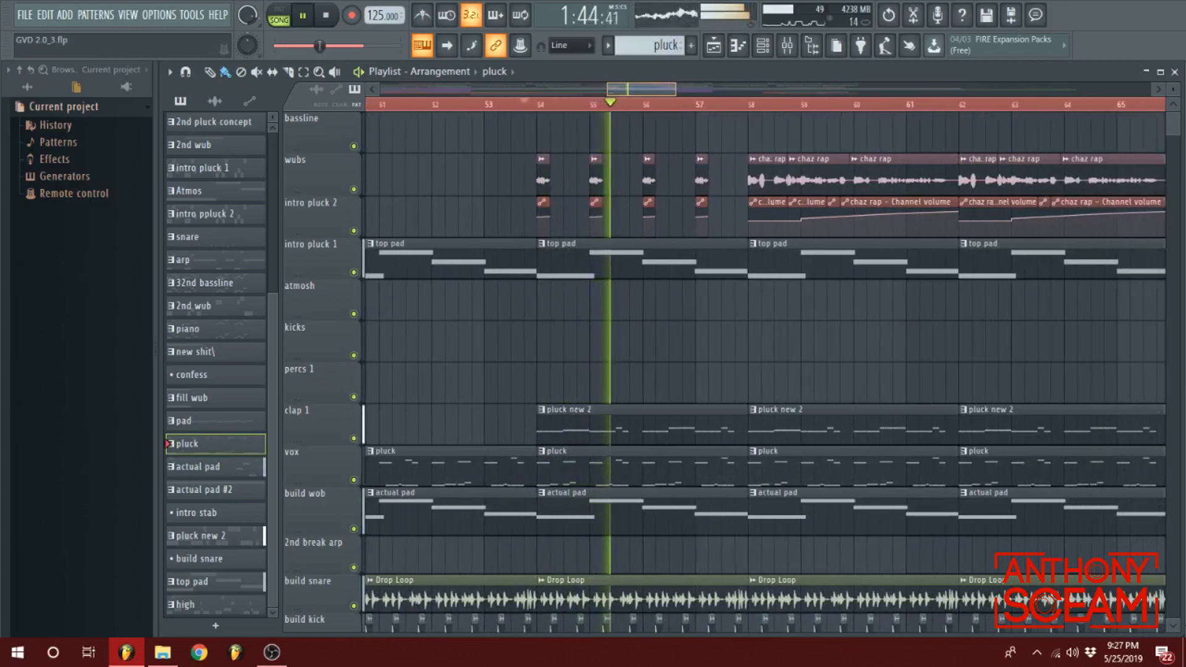
{"action": "key", "text": "space"}
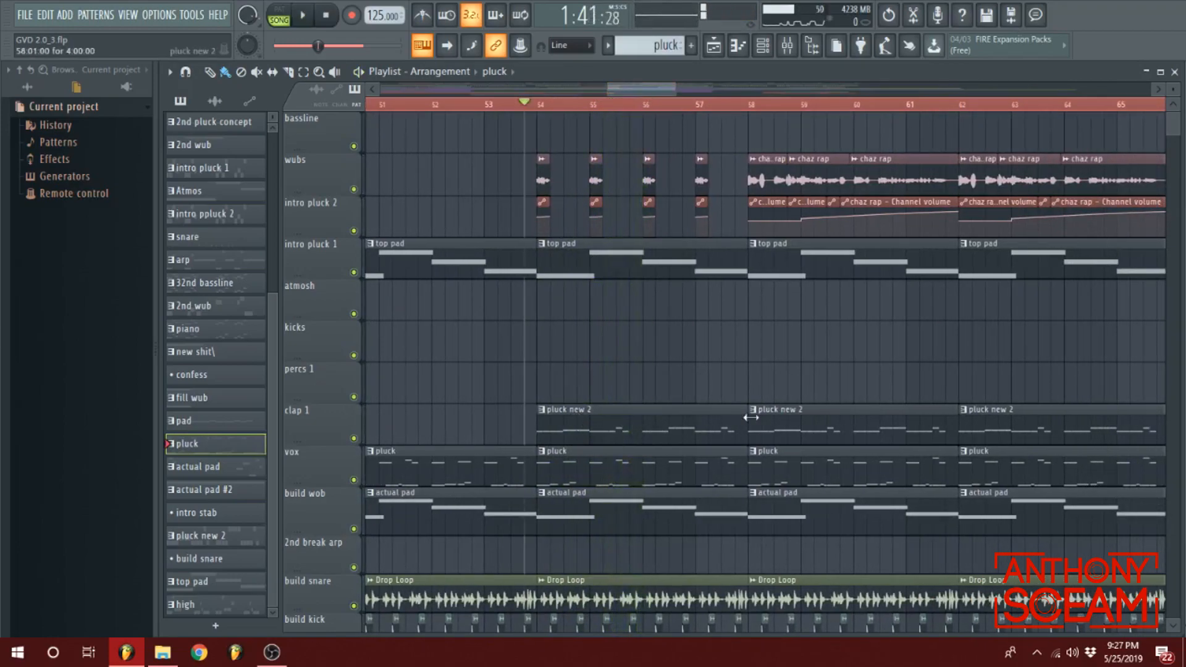
- Play the chaz rap vocal section with its channel volume automation from bar 58
{"action": "scroll", "coordinate": [683, 107], "scroll_direction": "down", "scroll_amount": 2}
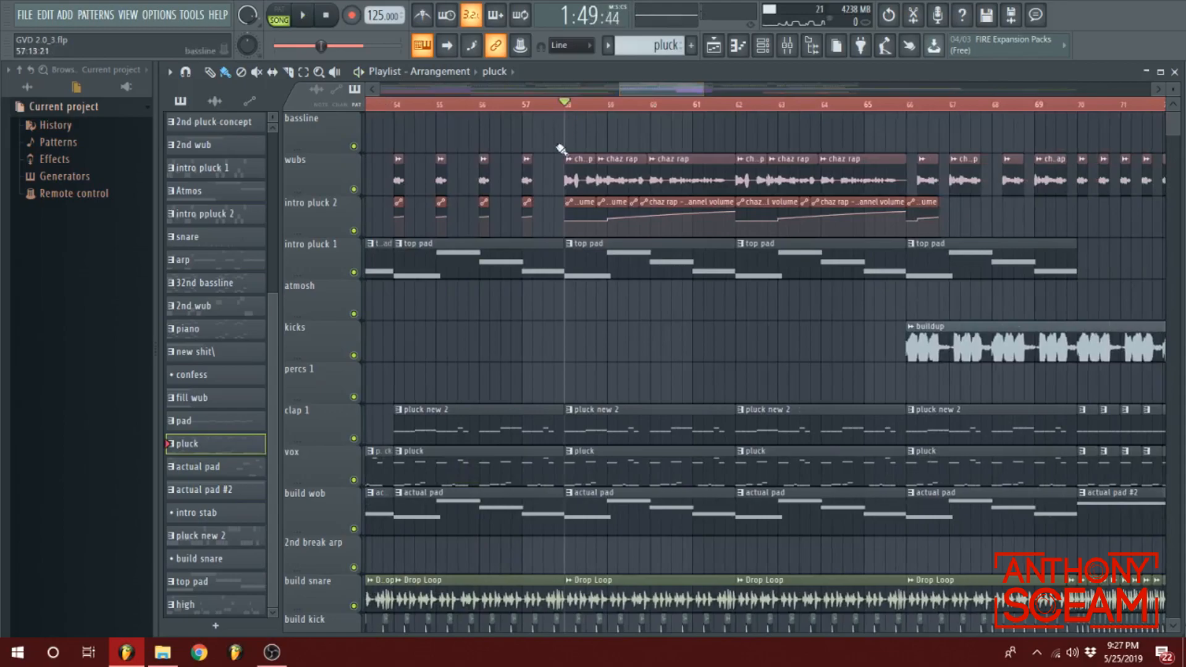
{"action": "key", "text": "space"}
{"action": "scroll", "coordinate": [537, 342], "scroll_direction": "down", "scroll_amount": 4}
{"action": "scroll", "coordinate": [696, 383], "scroll_direction": "up", "scroll_amount": 3}
{"action": "scroll", "coordinate": [696, 383], "scroll_direction": "up", "scroll_amount": 2}
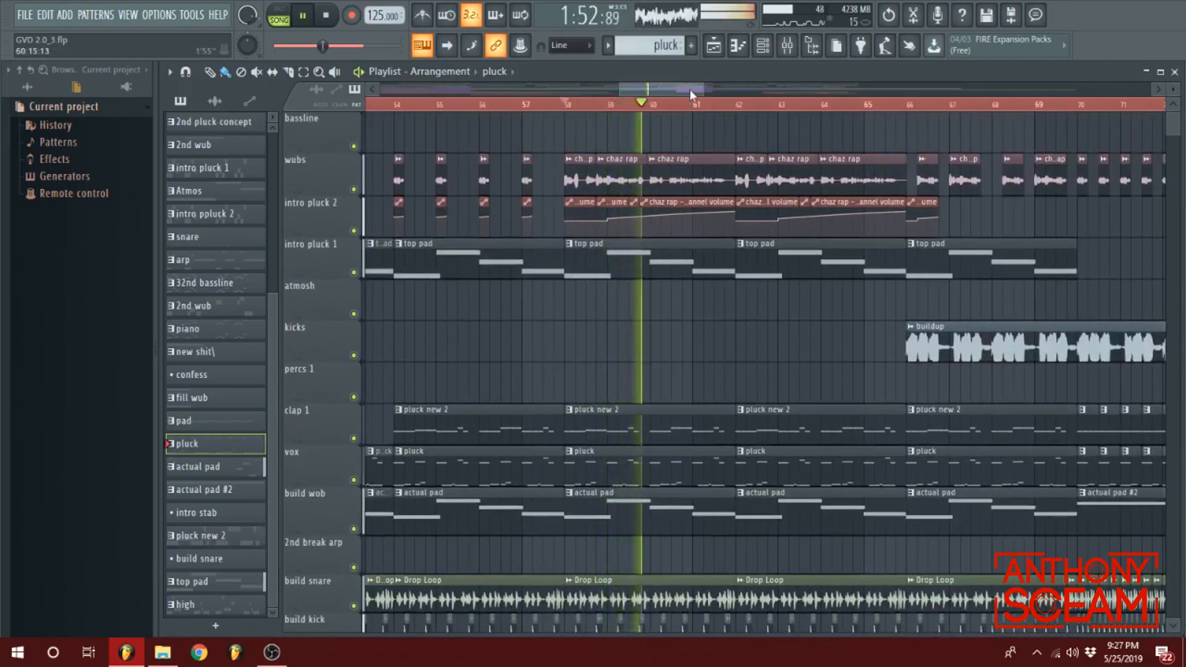
{"action": "scroll", "coordinate": [693, 100], "scroll_direction": "down", "scroll_amount": 2}
{"action": "left_click_drag", "start_coordinate": [677, 90], "coordinate": [687, 94]}
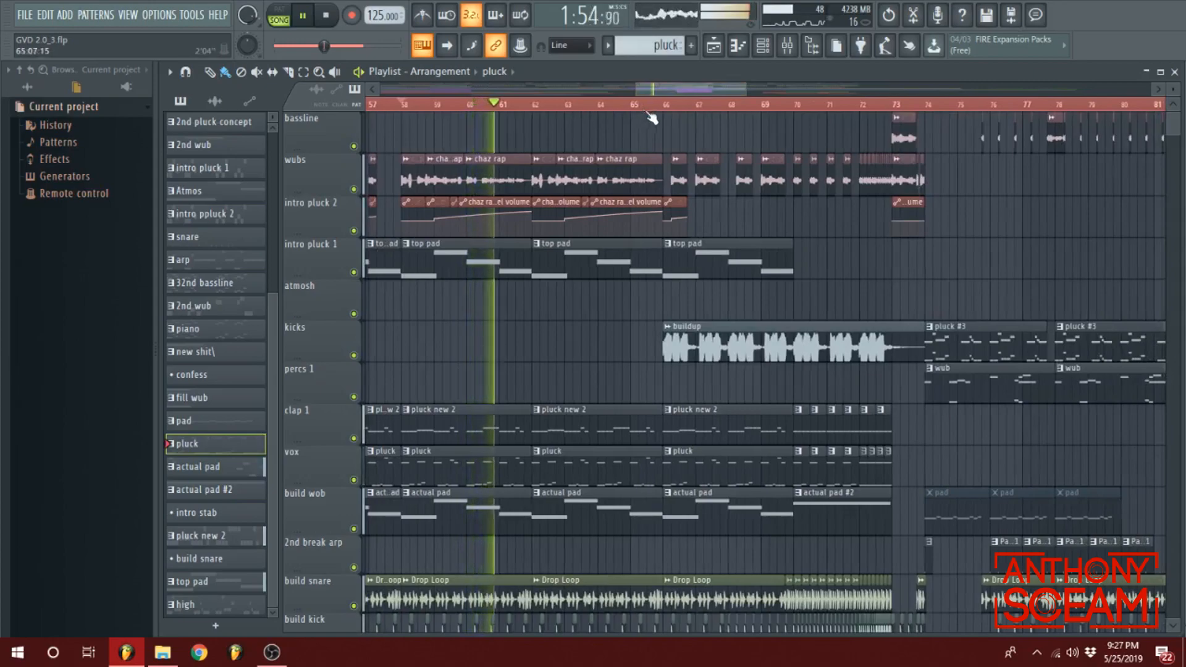
- Play the second buildup from bar 66, where the buildup clip starts, and stop
{"action": "left_click", "coordinate": [651, 107]}
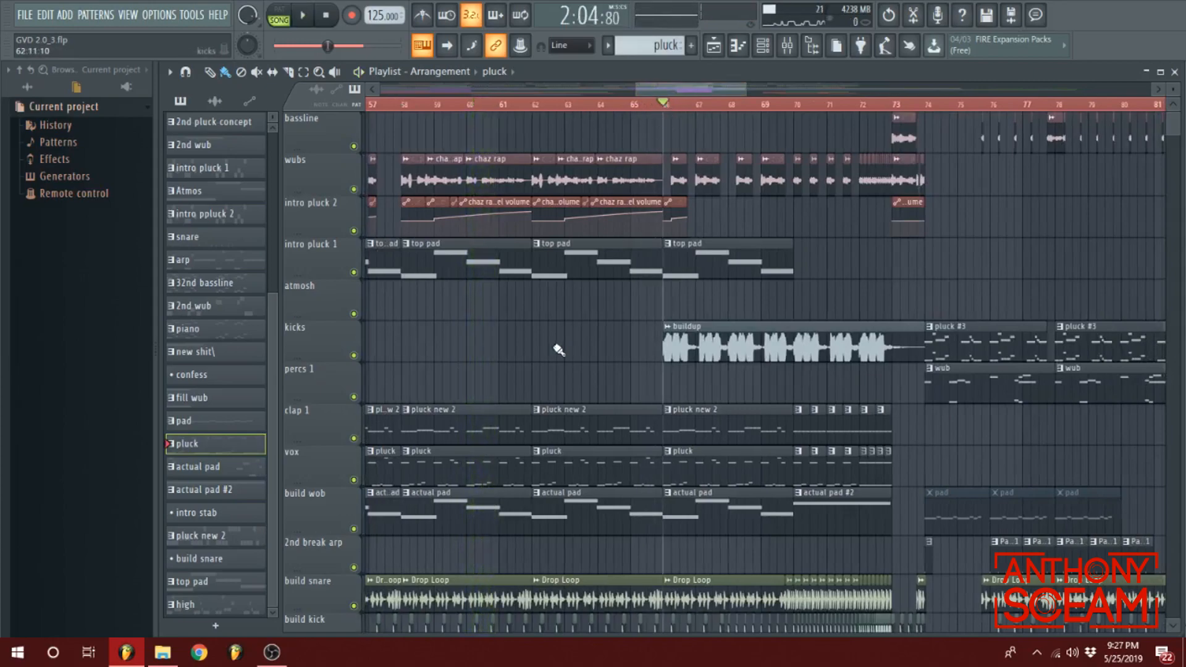
{"action": "key", "text": "space"}
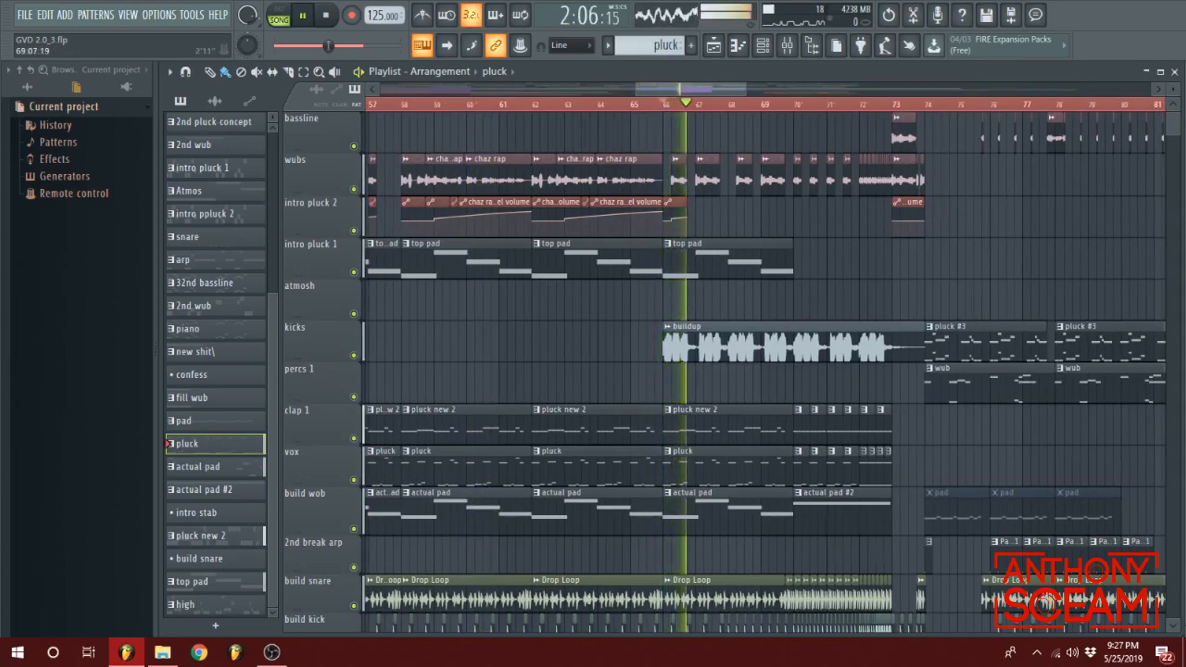
{"action": "scroll", "coordinate": [705, 87], "scroll_direction": "down", "scroll_amount": 3}
{"action": "scroll", "coordinate": [679, 89], "scroll_direction": "up", "scroll_amount": 3}
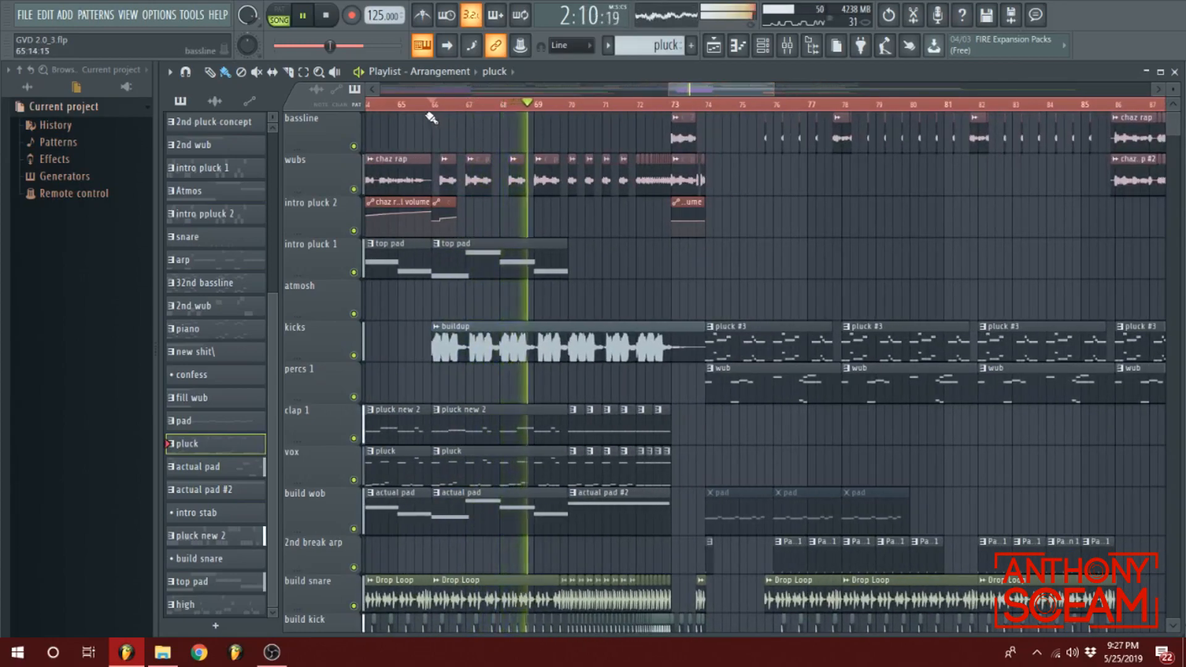
{"action": "key", "text": "space"}
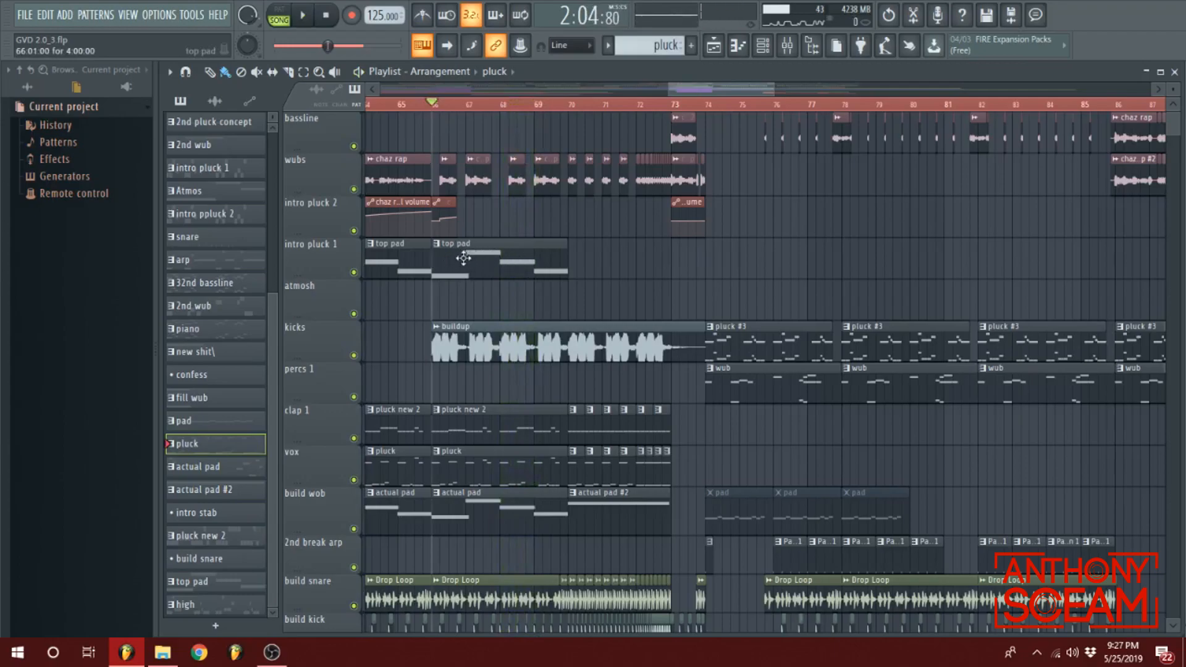
- Examine the impact, riser and automation clips under the second buildup and move the playhead to bar 74
{"action": "scroll", "coordinate": [454, 266], "scroll_direction": "down", "scroll_amount": 10}
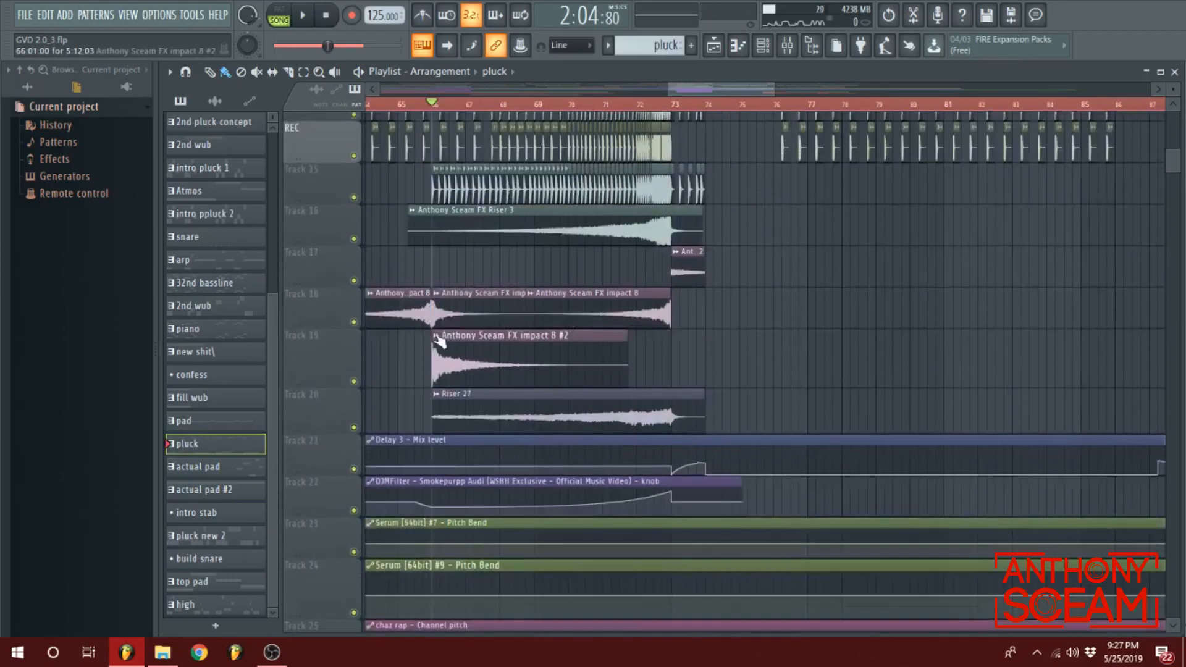
{"action": "scroll", "coordinate": [438, 339], "scroll_direction": "up", "scroll_amount": 10}
{"action": "left_click", "coordinate": [699, 106]}
{"action": "scroll", "coordinate": [709, 90], "scroll_direction": "up", "scroll_amount": 3}
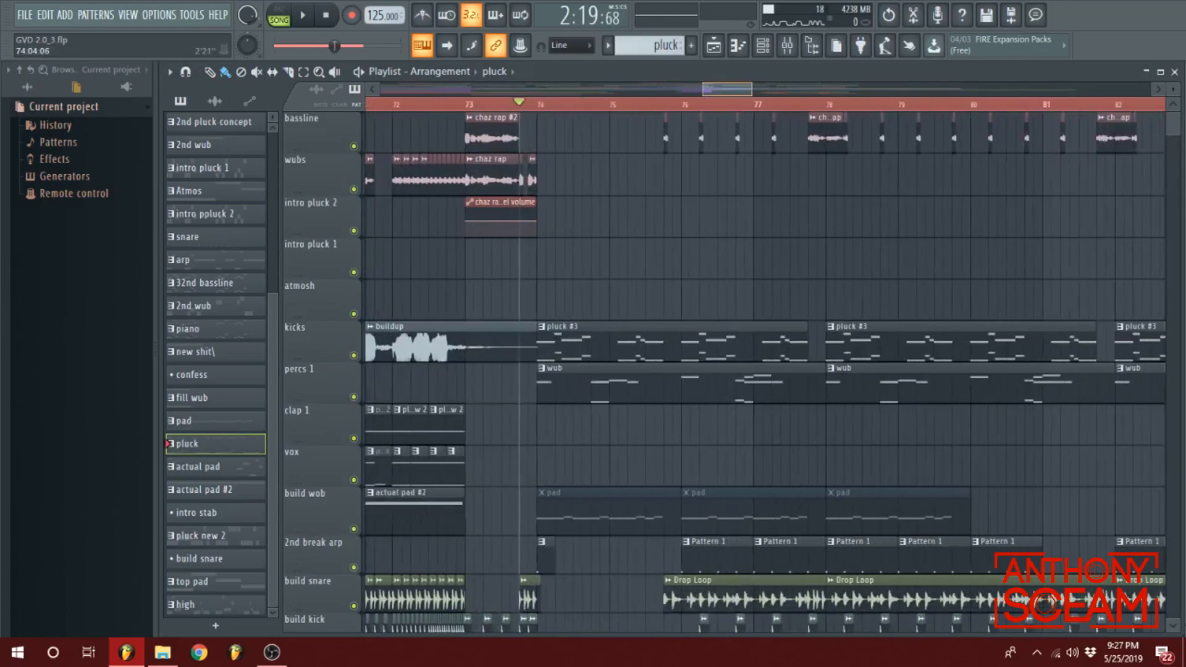
{"action": "left_click", "coordinate": [542, 106]}
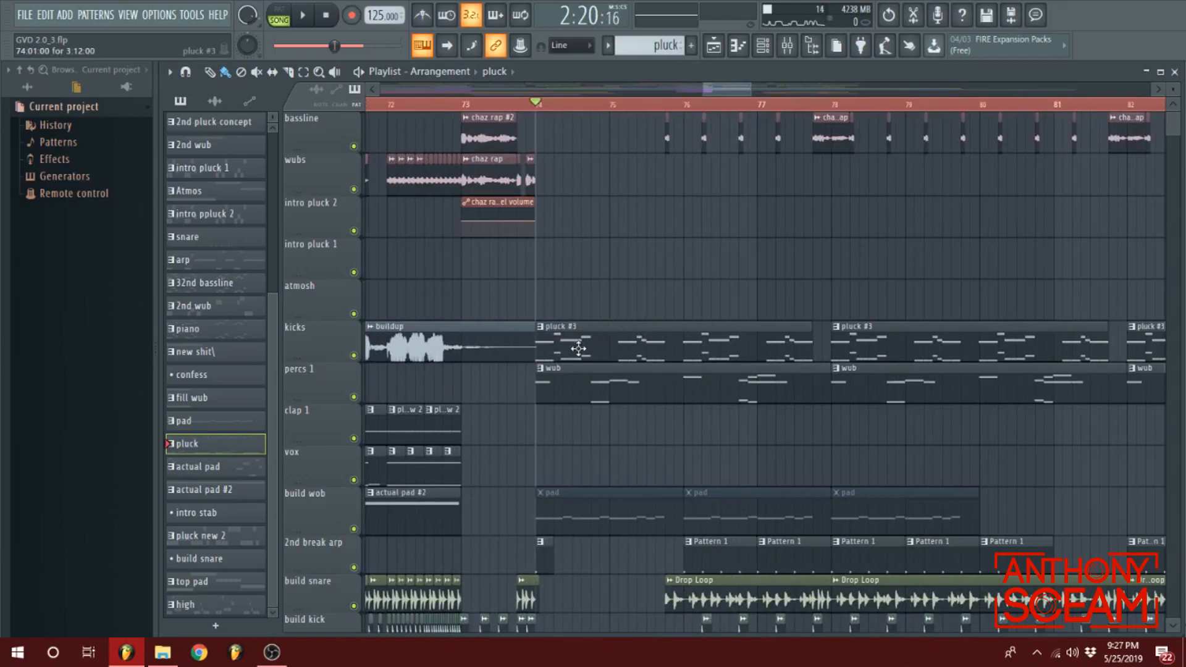
- Play the start of the first drop from bar 21 for comparison, stop and return to the second drop
{"action": "scroll", "coordinate": [720, 86], "scroll_direction": "down", "scroll_amount": 8}
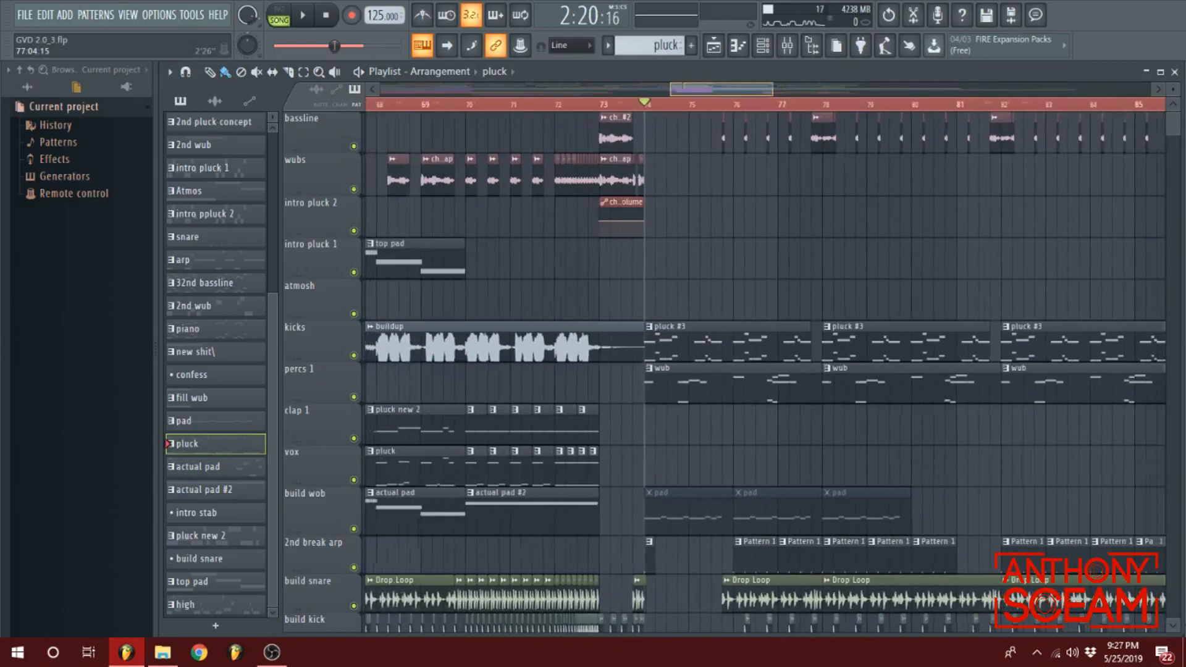
{"action": "scroll", "coordinate": [628, 118], "scroll_direction": "up", "scroll_amount": 5}
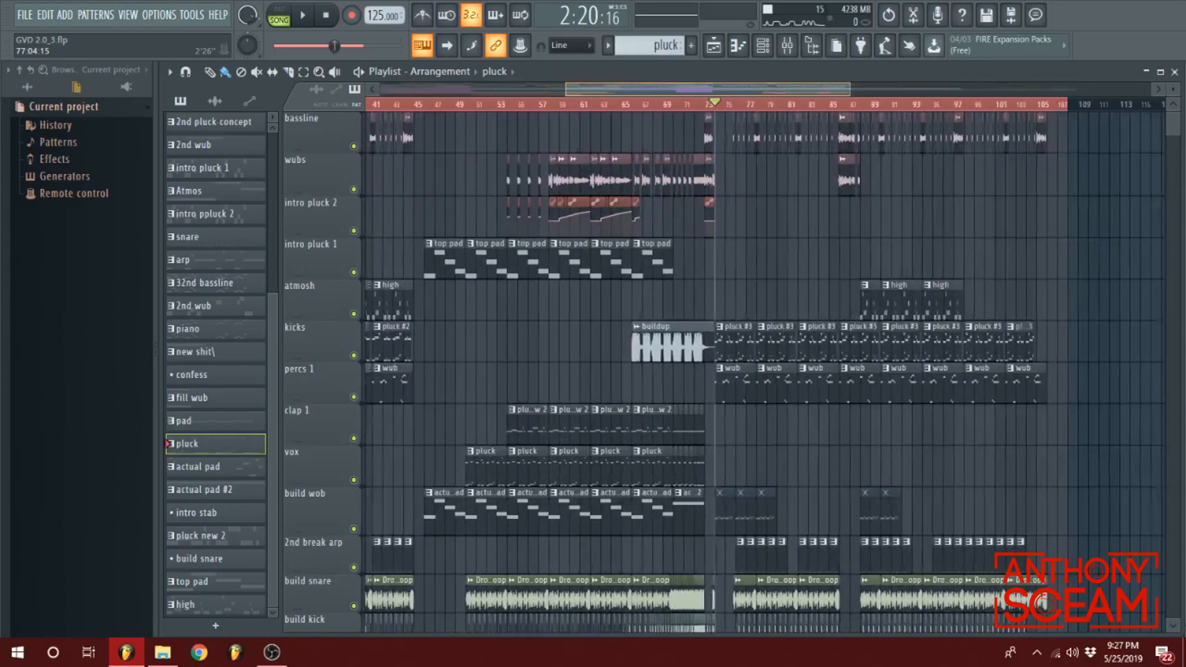
{"action": "left_click", "coordinate": [613, 110]}
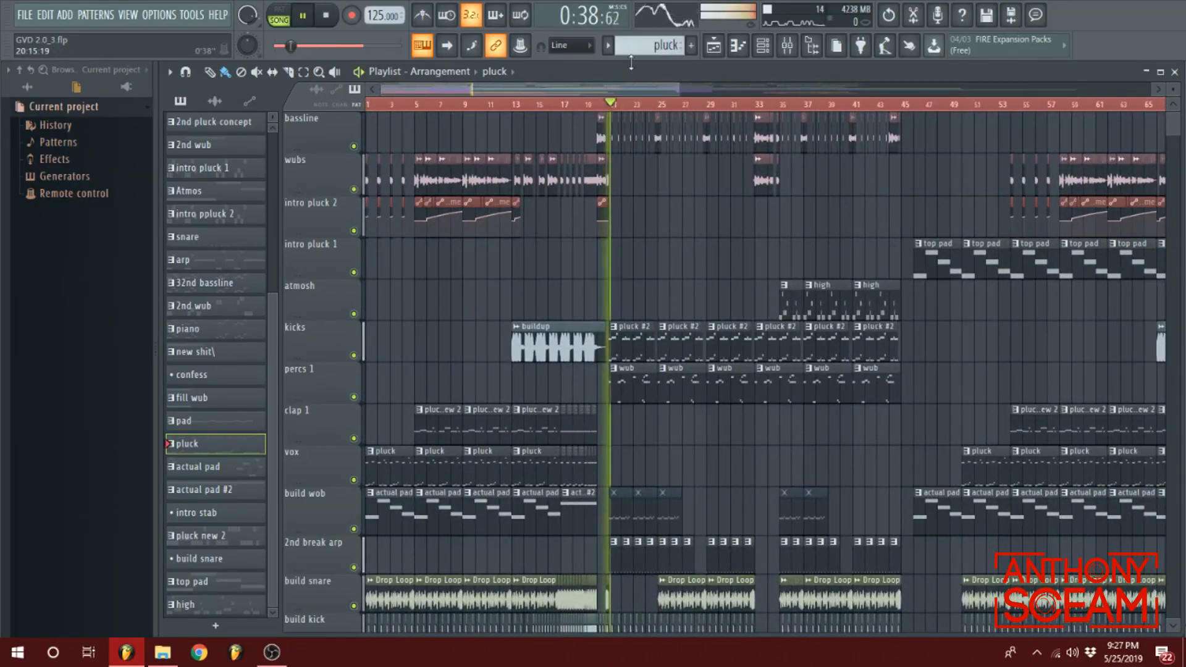
{"action": "scroll", "coordinate": [615, 108], "scroll_direction": "up", "scroll_amount": 8}
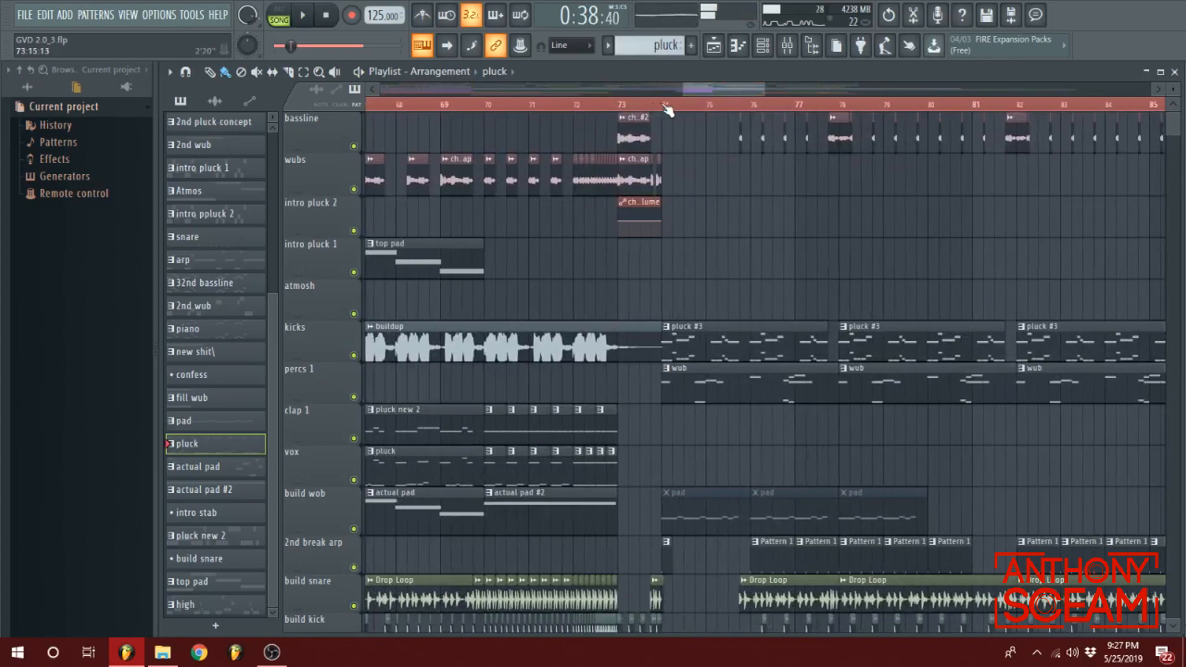
- Play the second drop from bar 74 into the Drop Loop entry and stop
{"action": "key", "text": "space"}
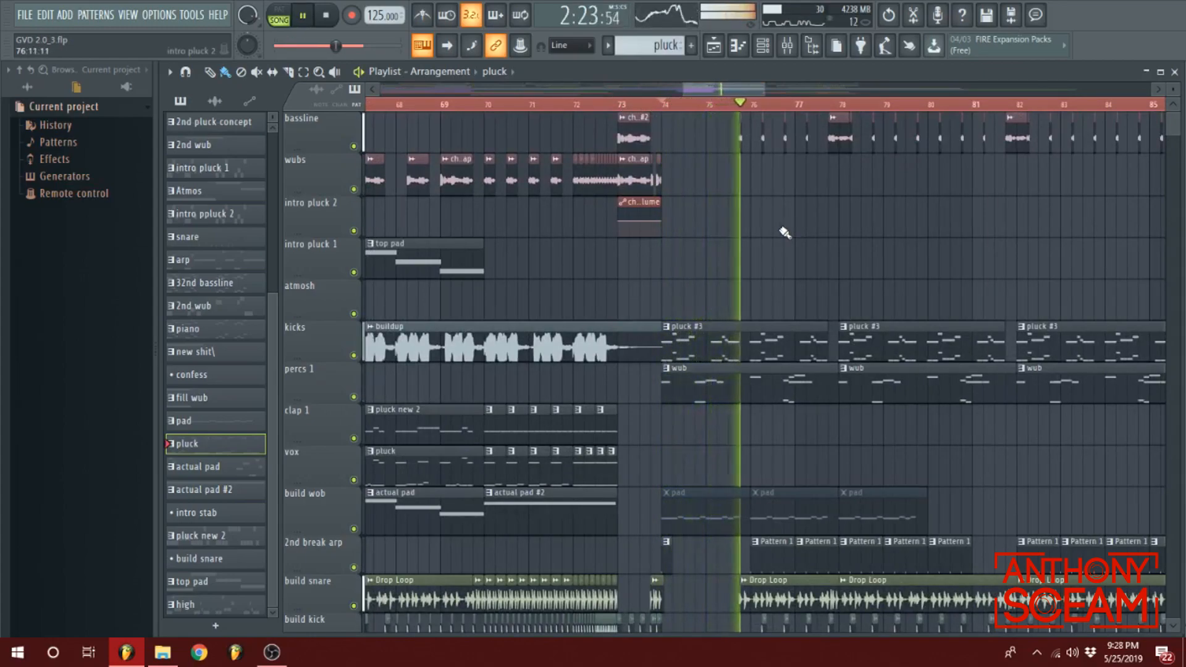
{"action": "key", "text": "space"}
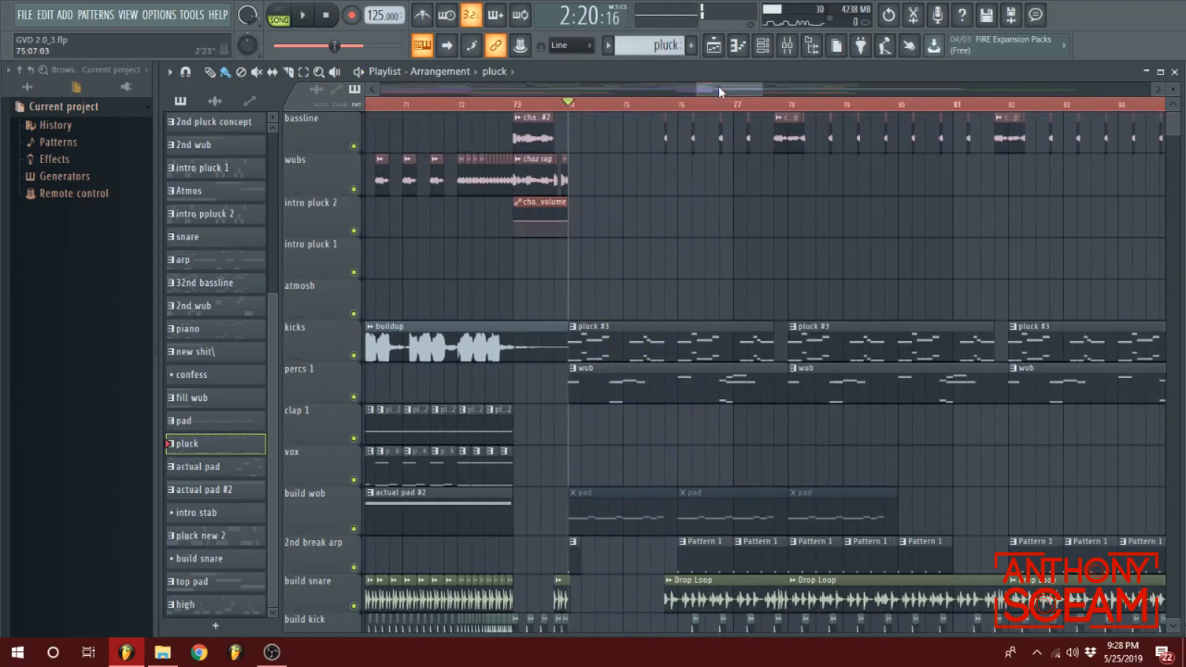
{"action": "scroll", "coordinate": [579, 224], "scroll_direction": "right", "scroll_amount": 5}
{"action": "left_click_drag", "start_coordinate": [766, 90], "coordinate": [735, 90]}
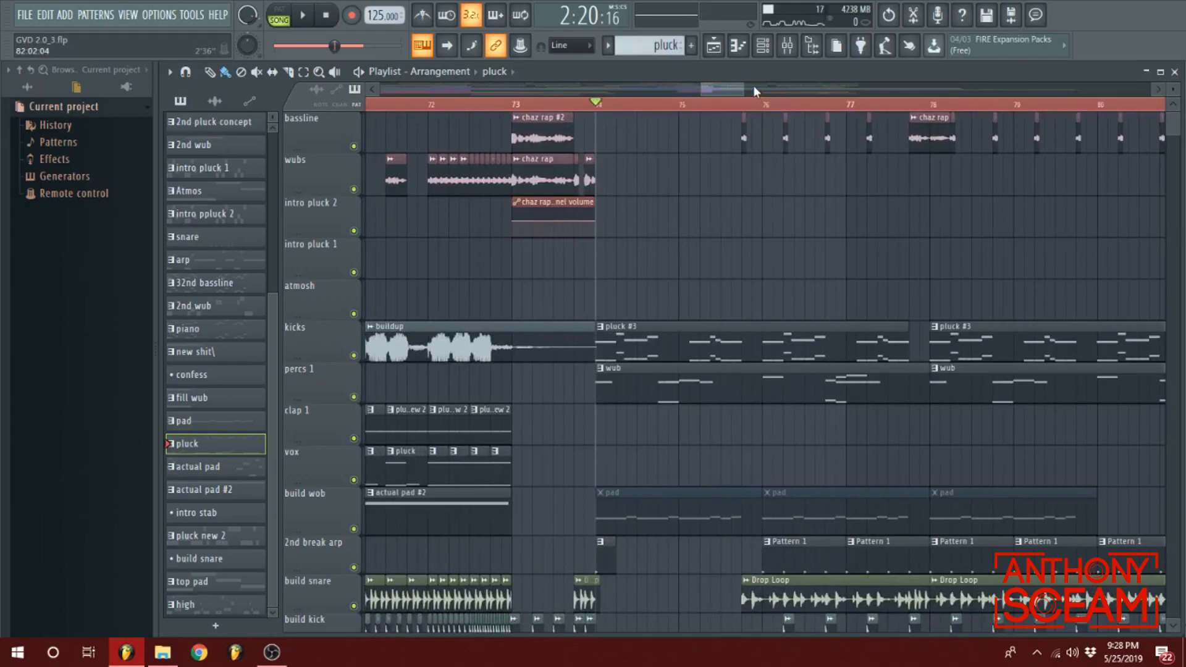
- Replay the transition out of the second buildup into the drop, starting from within bar 73
{"action": "scroll", "coordinate": [733, 286], "scroll_direction": "down", "scroll_amount": 3}
{"action": "scroll", "coordinate": [720, 314], "scroll_direction": "up", "scroll_amount": 2}
{"action": "scroll", "coordinate": [661, 223], "scroll_direction": "down", "scroll_amount": 3}
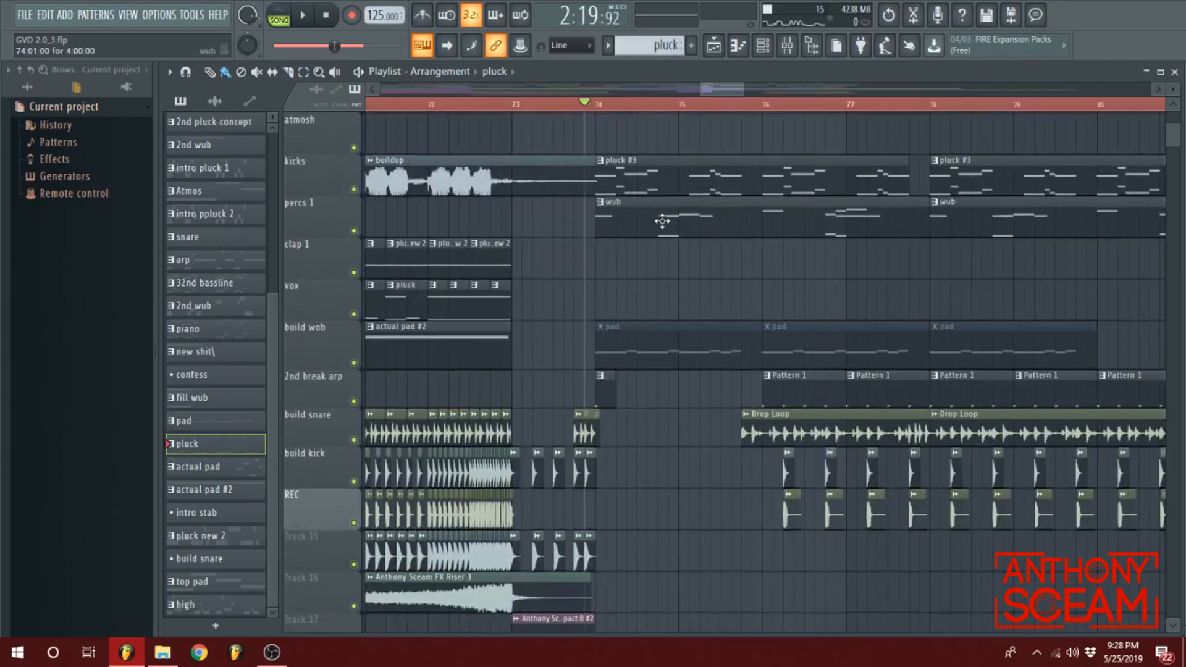
{"action": "key", "text": "space"}
{"action": "key", "text": "space"}
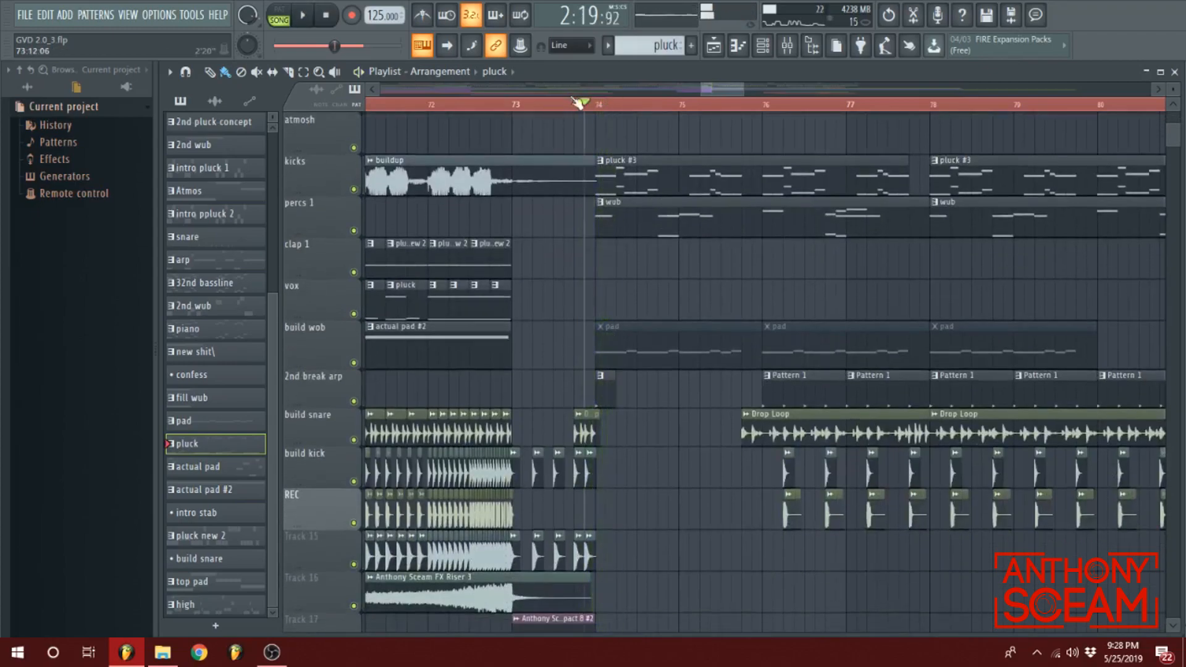
{"action": "key", "text": "space"}
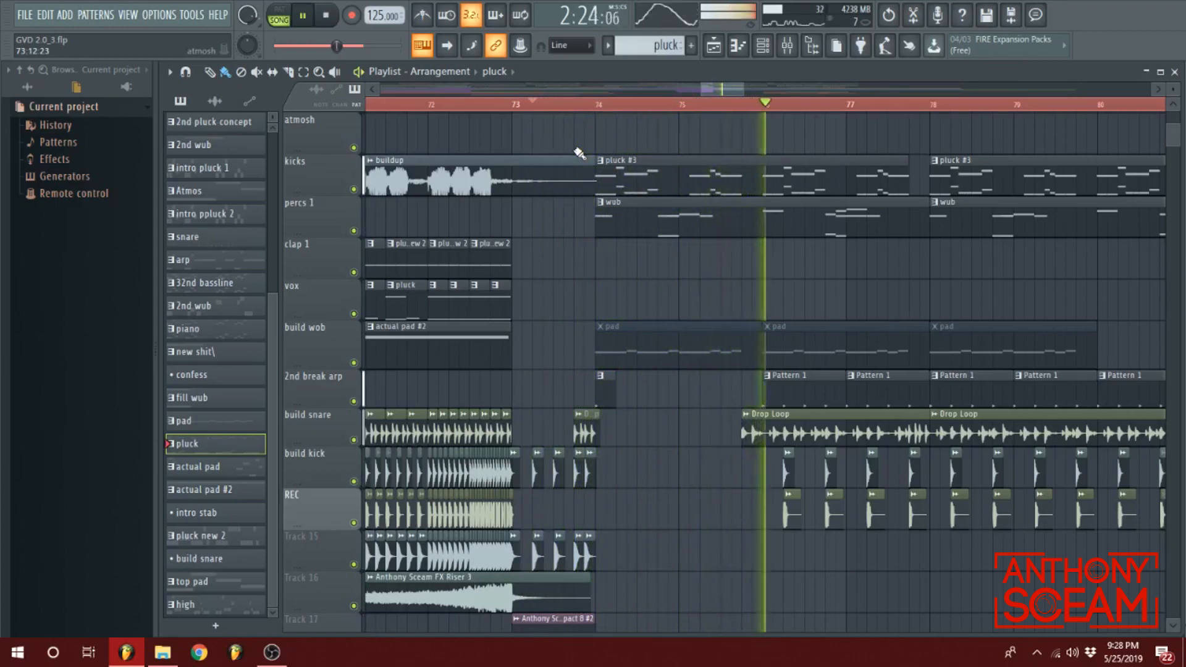
{"action": "key", "text": "space"}
- Look over the second drop's full layout and play its final section from about bar 97
{"action": "scroll", "coordinate": [722, 92], "scroll_direction": "down", "scroll_amount": 3}
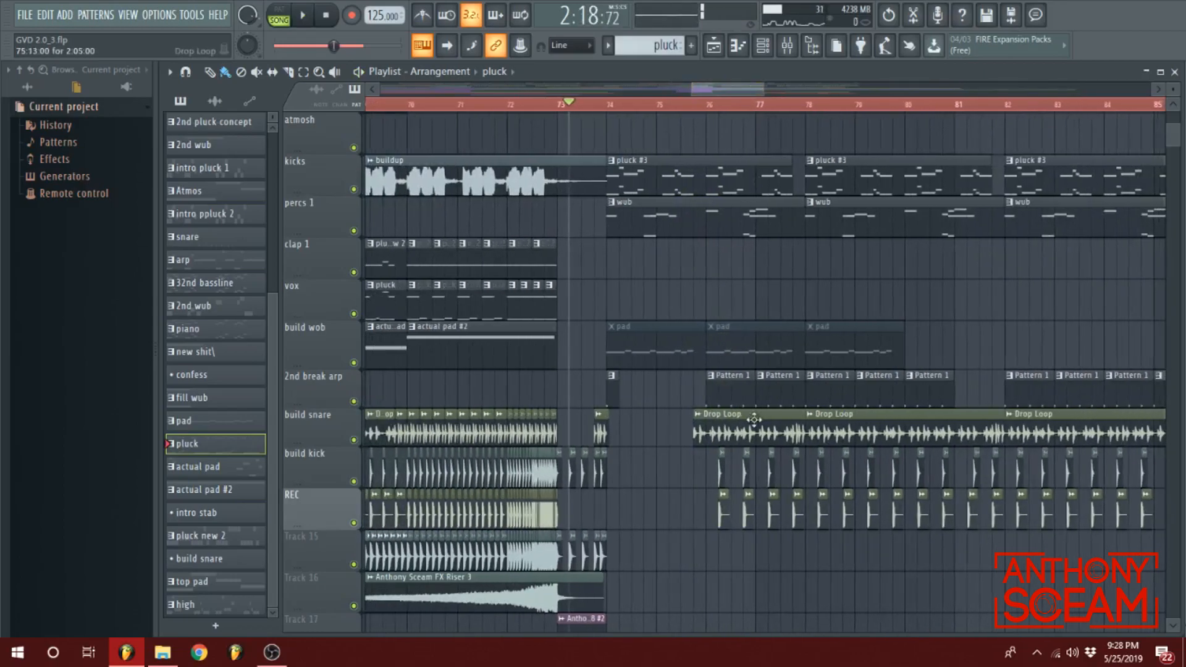
{"action": "scroll", "coordinate": [858, 431], "scroll_direction": "down", "scroll_amount": 2}
{"action": "scroll", "coordinate": [803, 371], "scroll_direction": "up", "scroll_amount": 3}
{"action": "scroll", "coordinate": [745, 90], "scroll_direction": "down", "scroll_amount": 5}
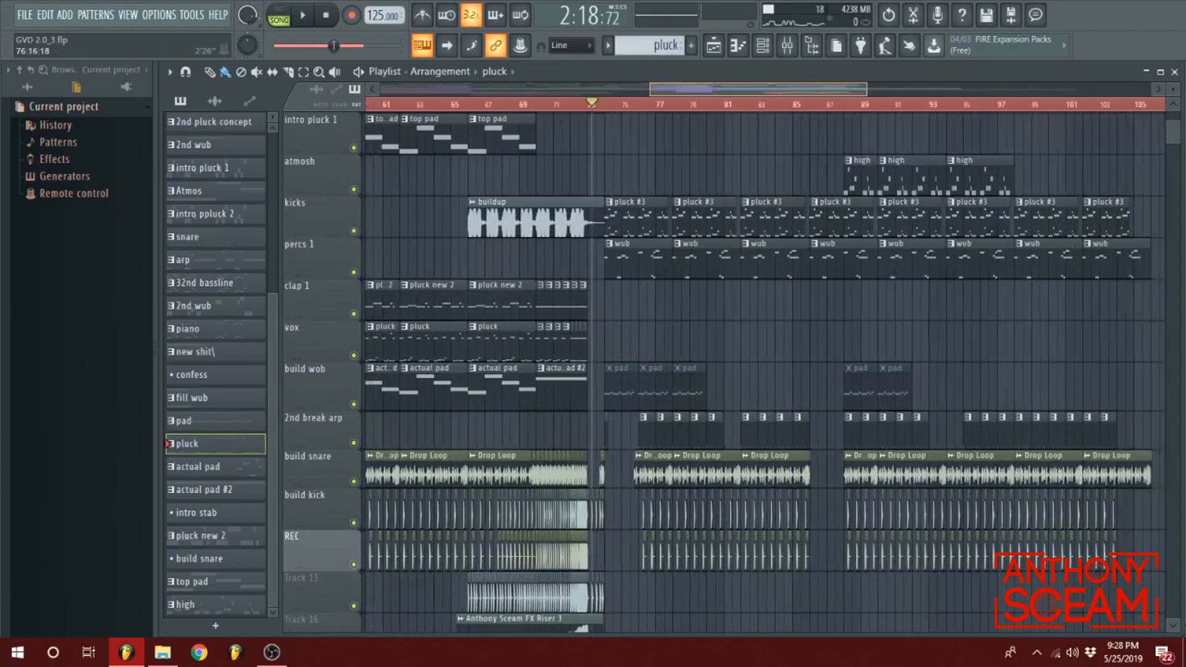
{"action": "scroll", "coordinate": [752, 364], "scroll_direction": "down", "scroll_amount": 3}
{"action": "scroll", "coordinate": [751, 363], "scroll_direction": "up", "scroll_amount": 4}
{"action": "scroll", "coordinate": [751, 363], "scroll_direction": "up", "scroll_amount": 2}
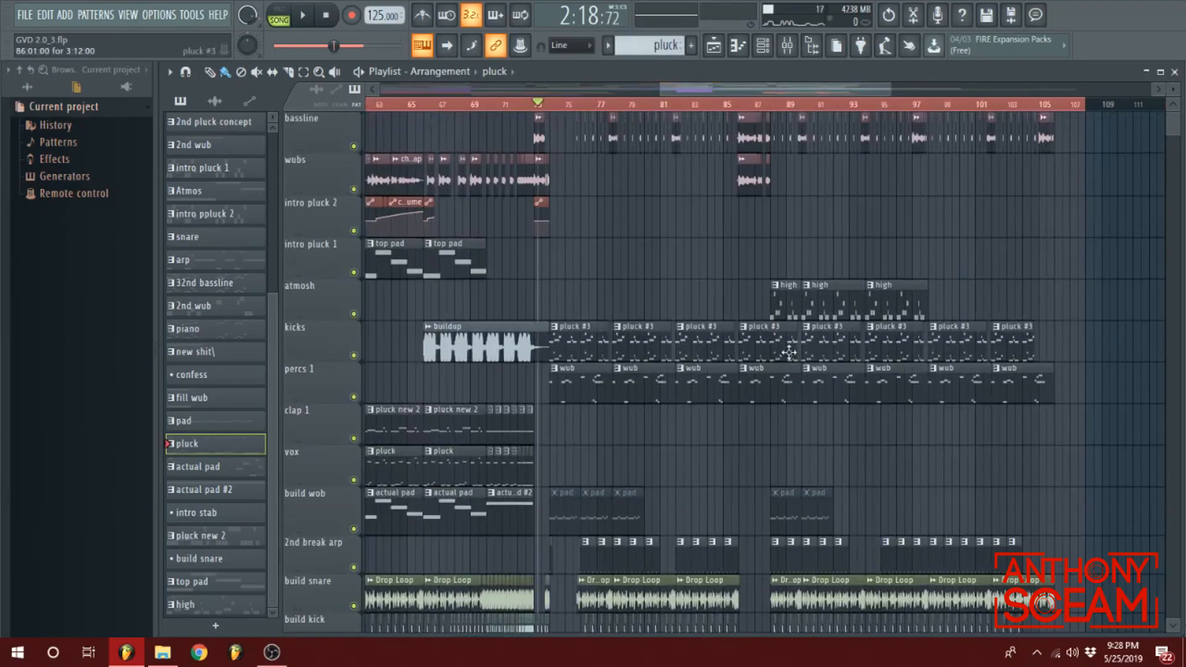
{"action": "key", "text": "space"}
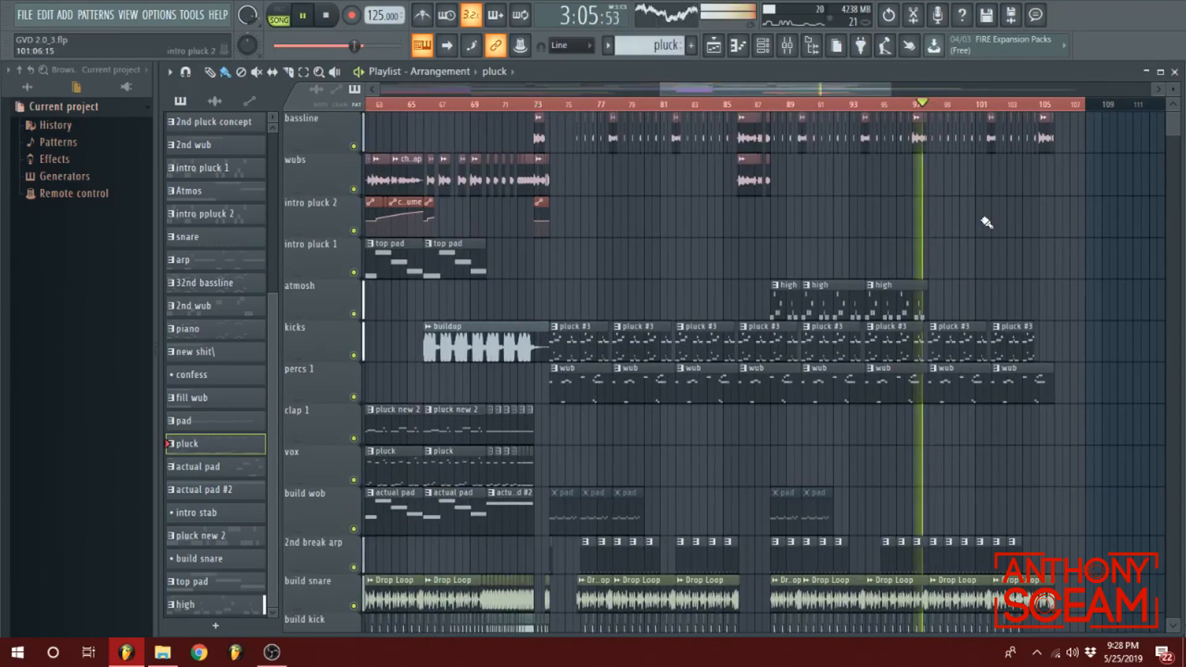
- Examine the impact, riser and automation clips during playback and move the playhead to bar 105 at the song's end
{"action": "scroll", "coordinate": [836, 95], "scroll_direction": "down", "scroll_amount": 3}
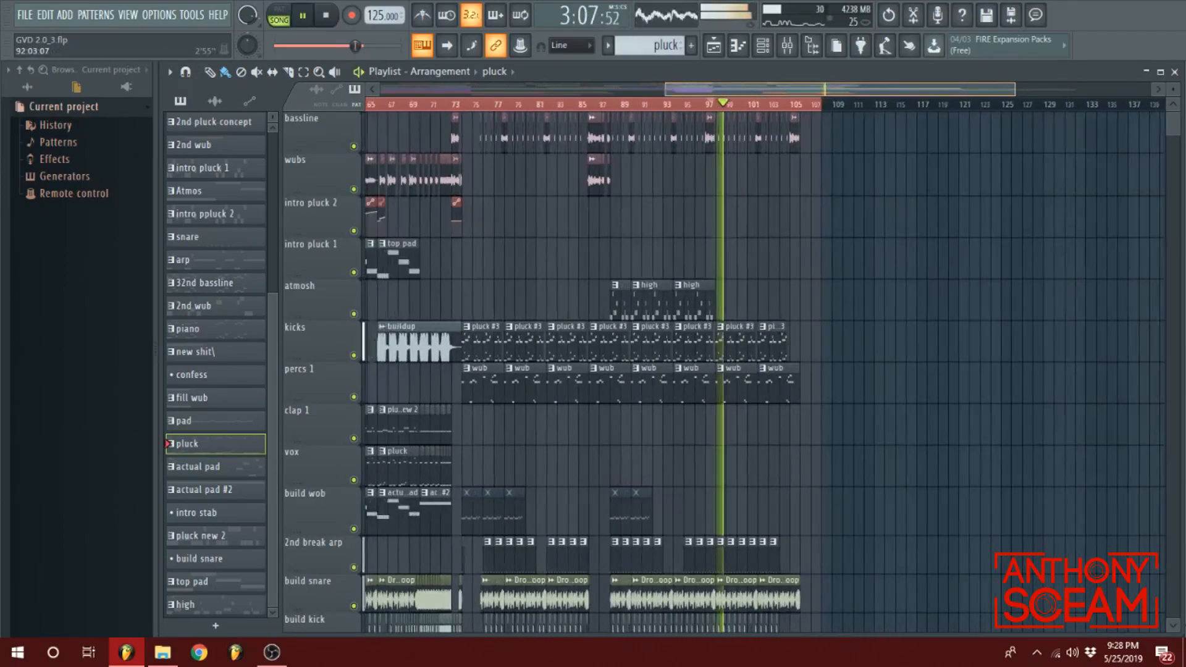
{"action": "scroll", "coordinate": [883, 190], "scroll_direction": "down", "scroll_amount": 10}
{"action": "scroll", "coordinate": [872, 197], "scroll_direction": "up", "scroll_amount": 4}
{"action": "scroll", "coordinate": [873, 197], "scroll_direction": "down", "scroll_amount": 3}
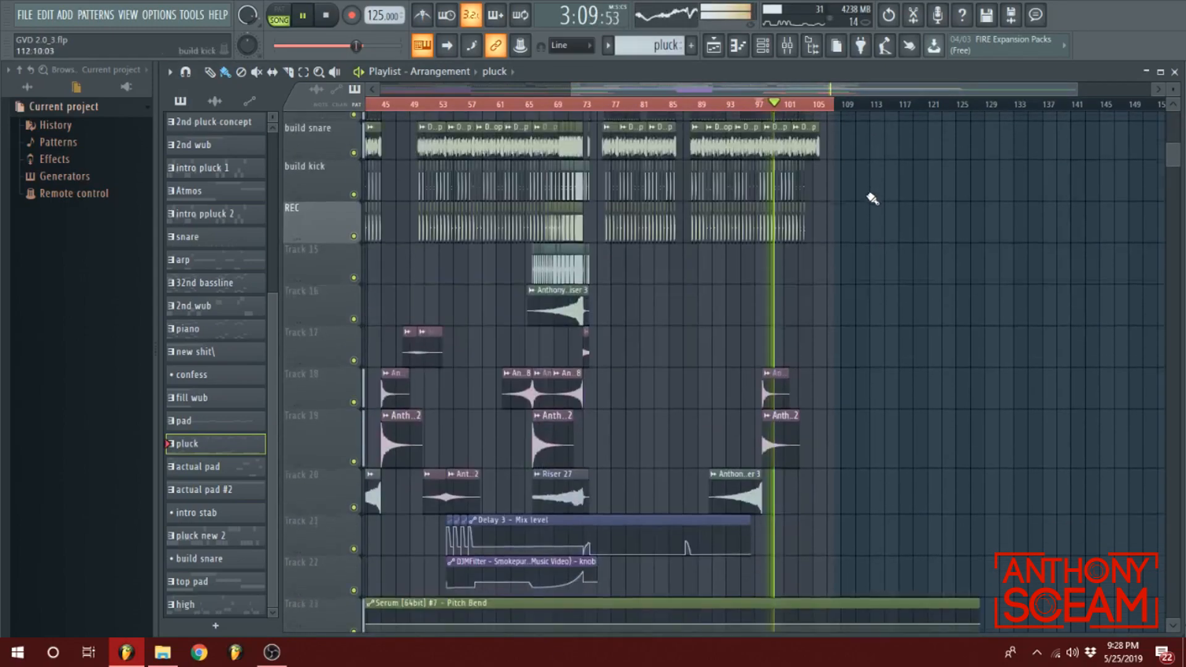
{"action": "scroll", "coordinate": [871, 194], "scroll_direction": "up", "scroll_amount": 10}
{"action": "left_click", "coordinate": [812, 106]}
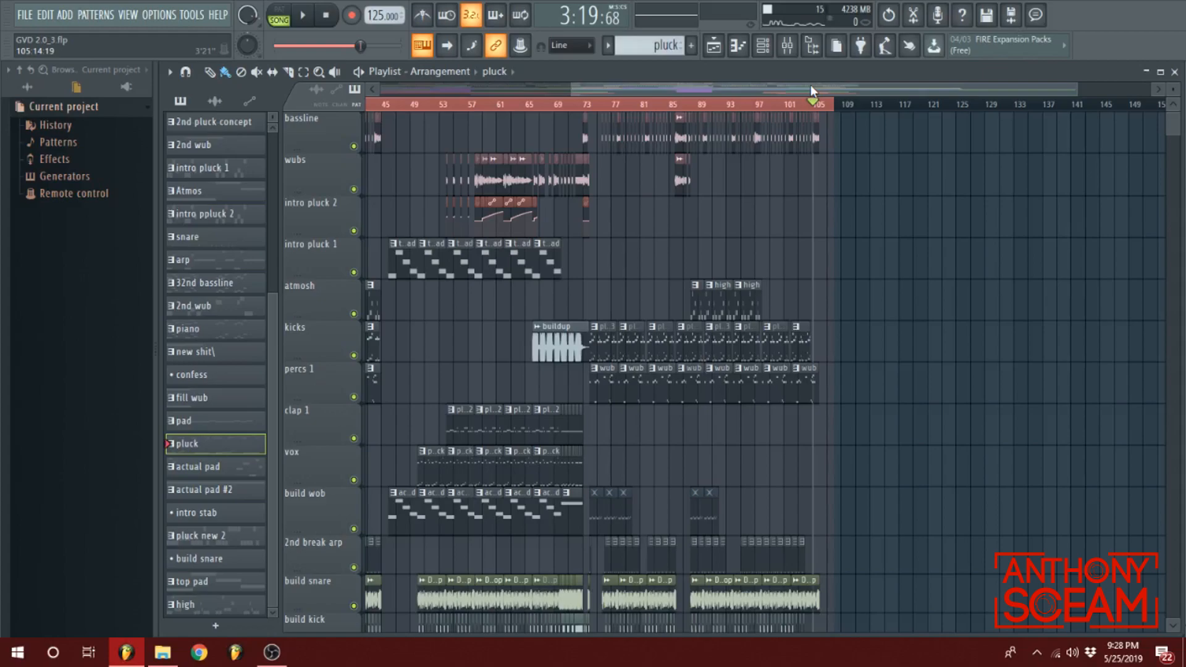
{"action": "scroll", "coordinate": [810, 92], "scroll_direction": "down", "scroll_amount": 3}
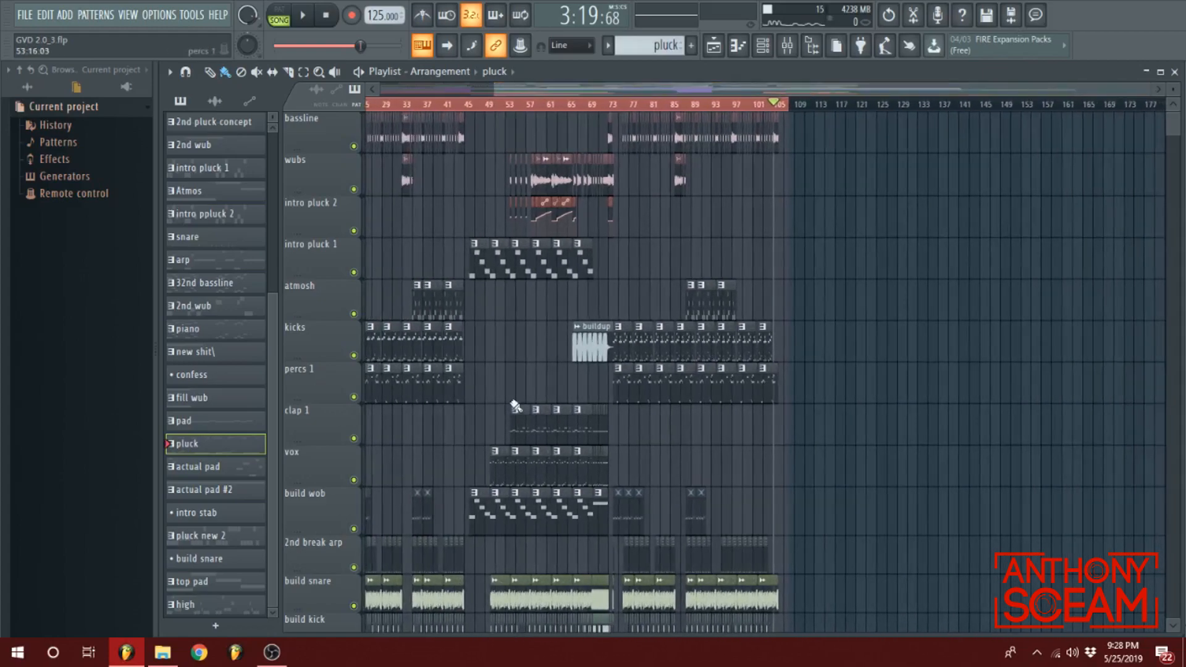